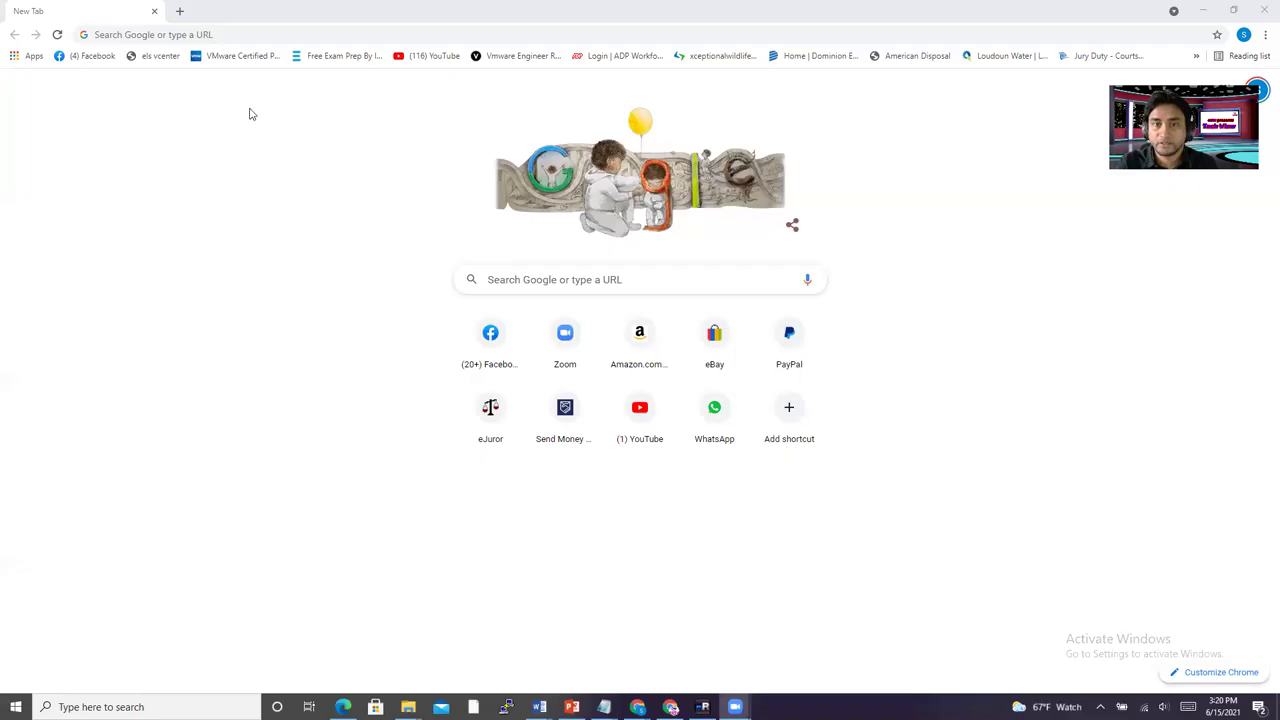
# Search Google for bginfo.
pyautogui.click(513, 280)
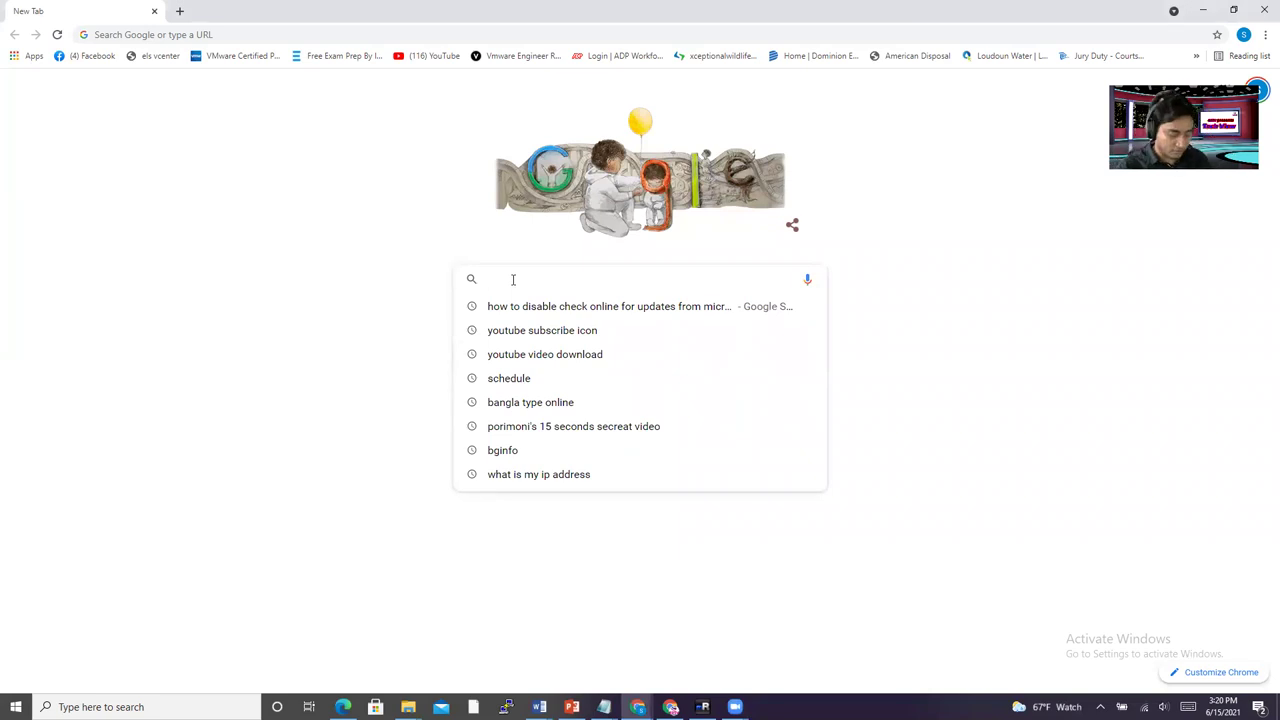
pyautogui.write('bginfo')
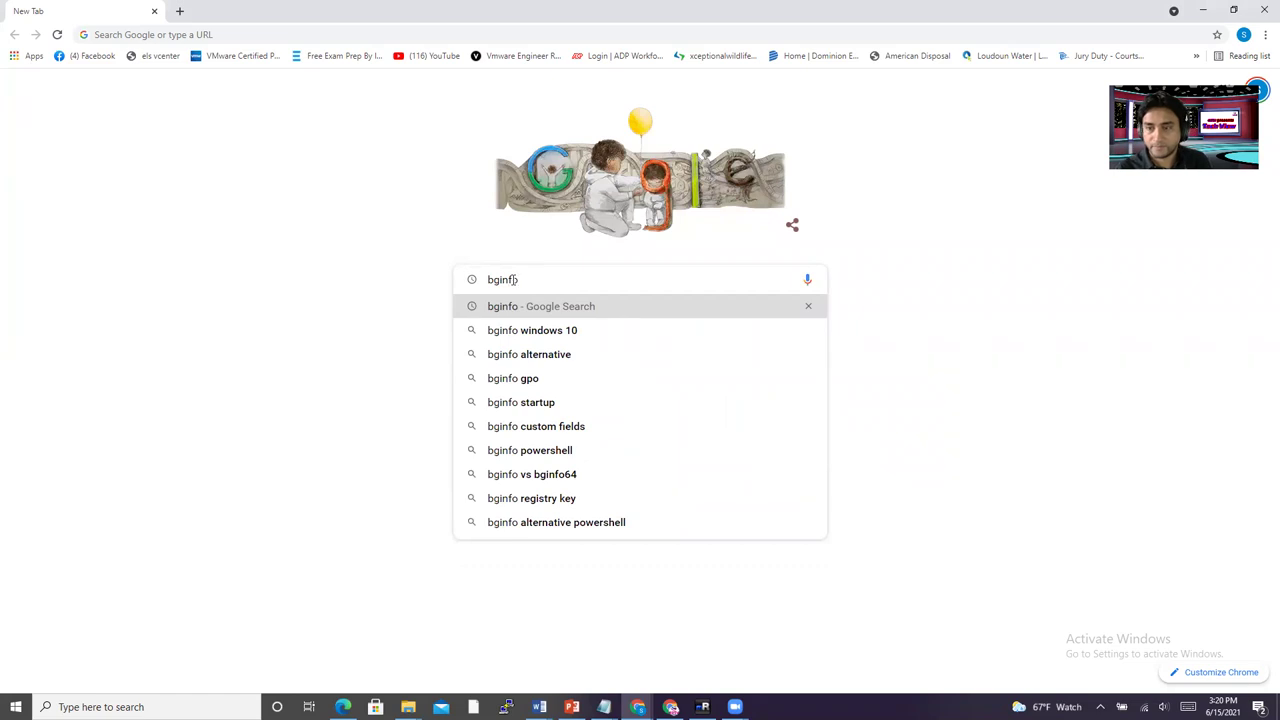
pyautogui.press('Return')
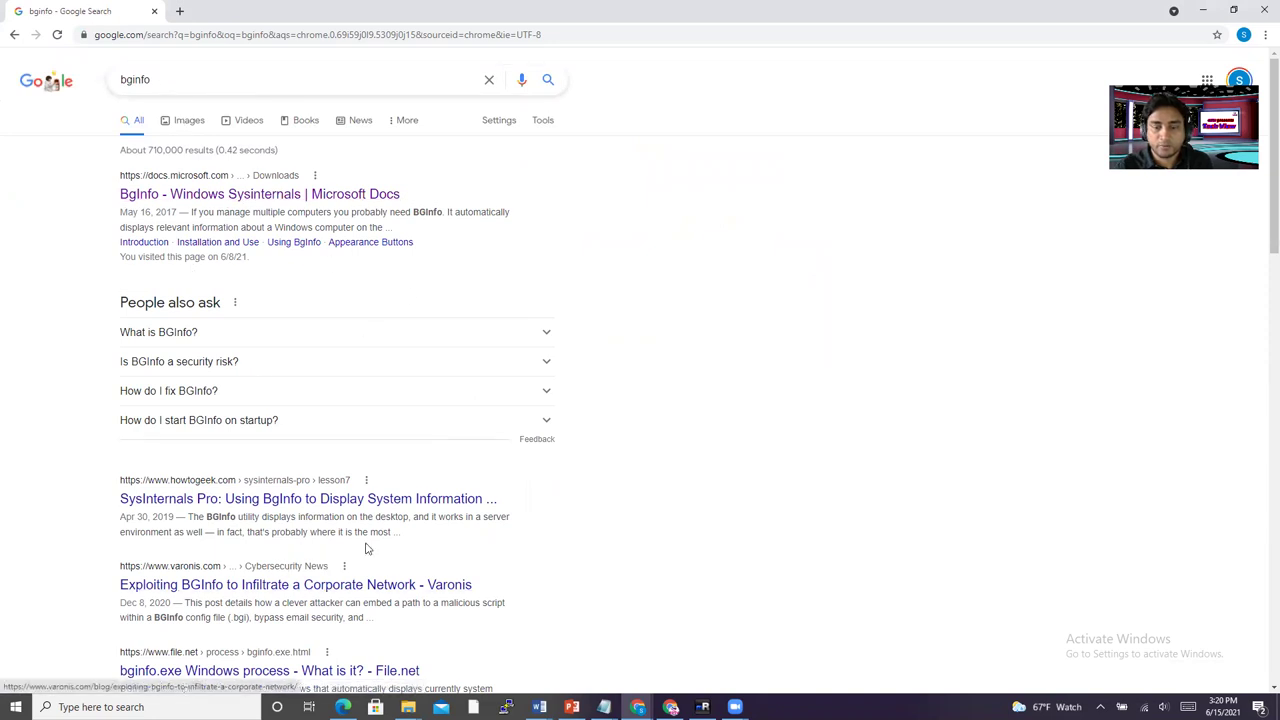
# Download the BgInfo zip from Microsoft's Sysinternals docs page.
pyautogui.scroll(-2, 580, 546)
pyautogui.scroll(2, 540, 565)
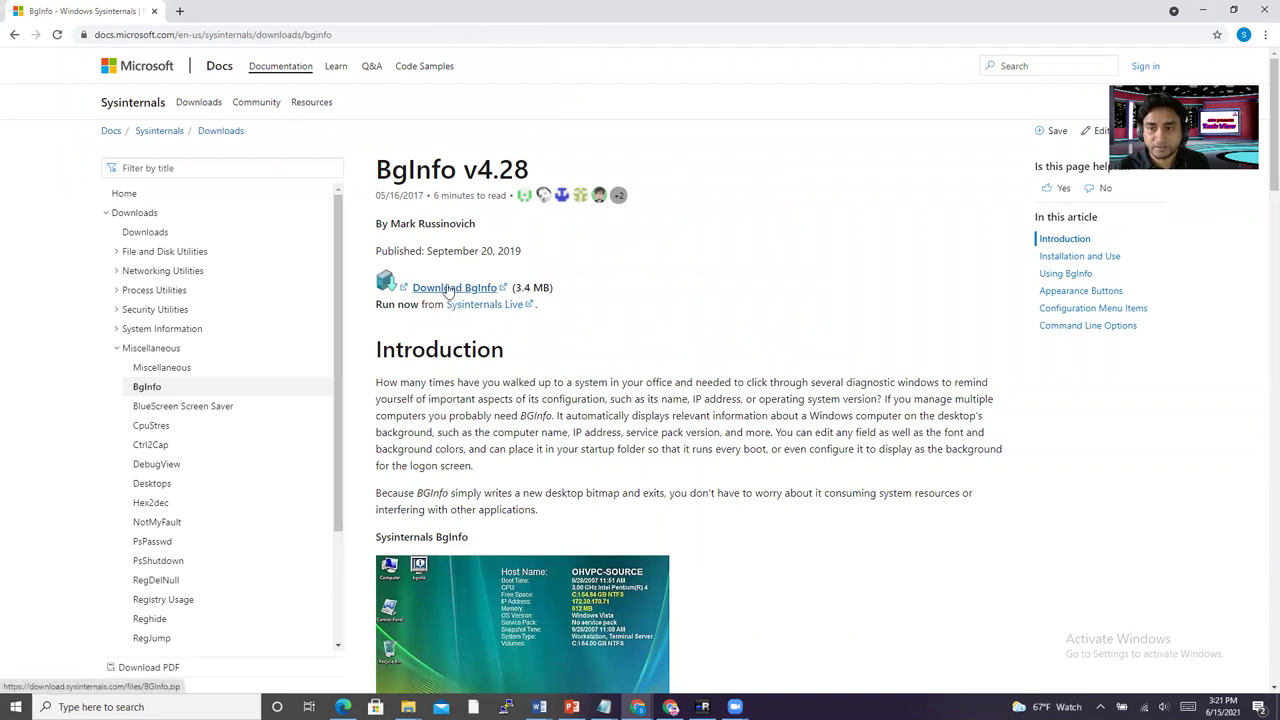
pyautogui.click(449, 289)
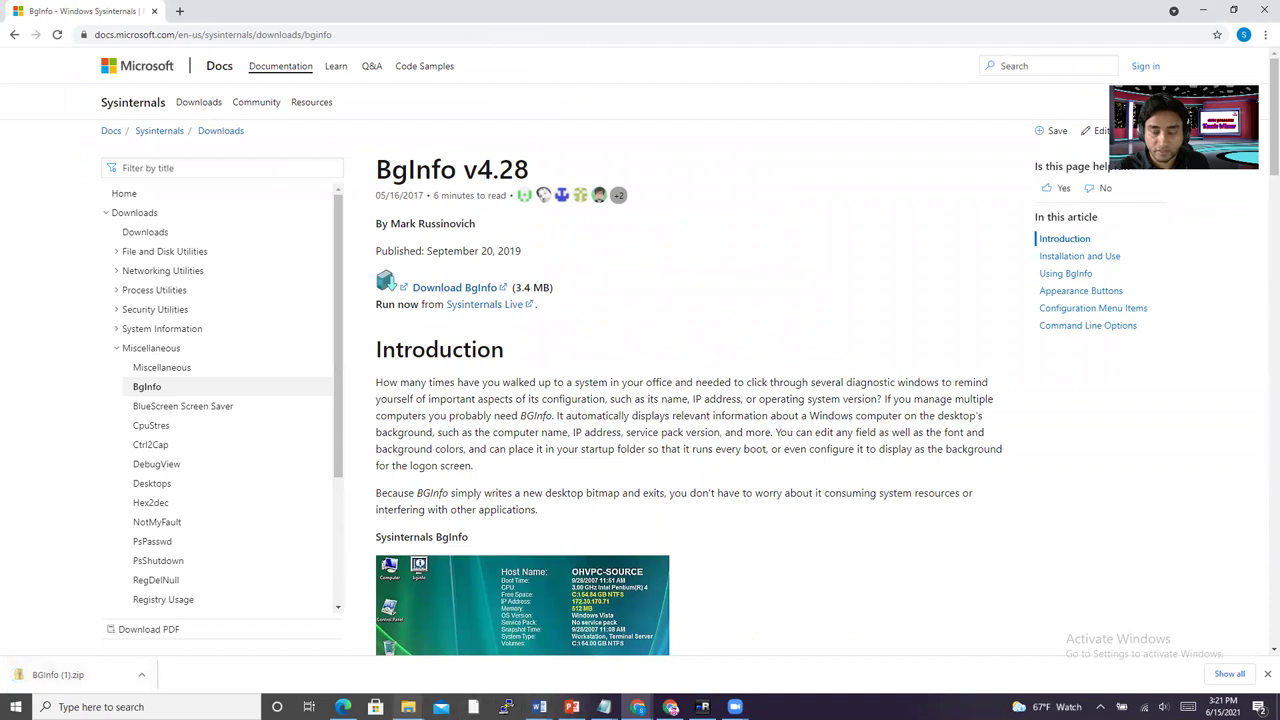
pyautogui.moveTo(408, 707)
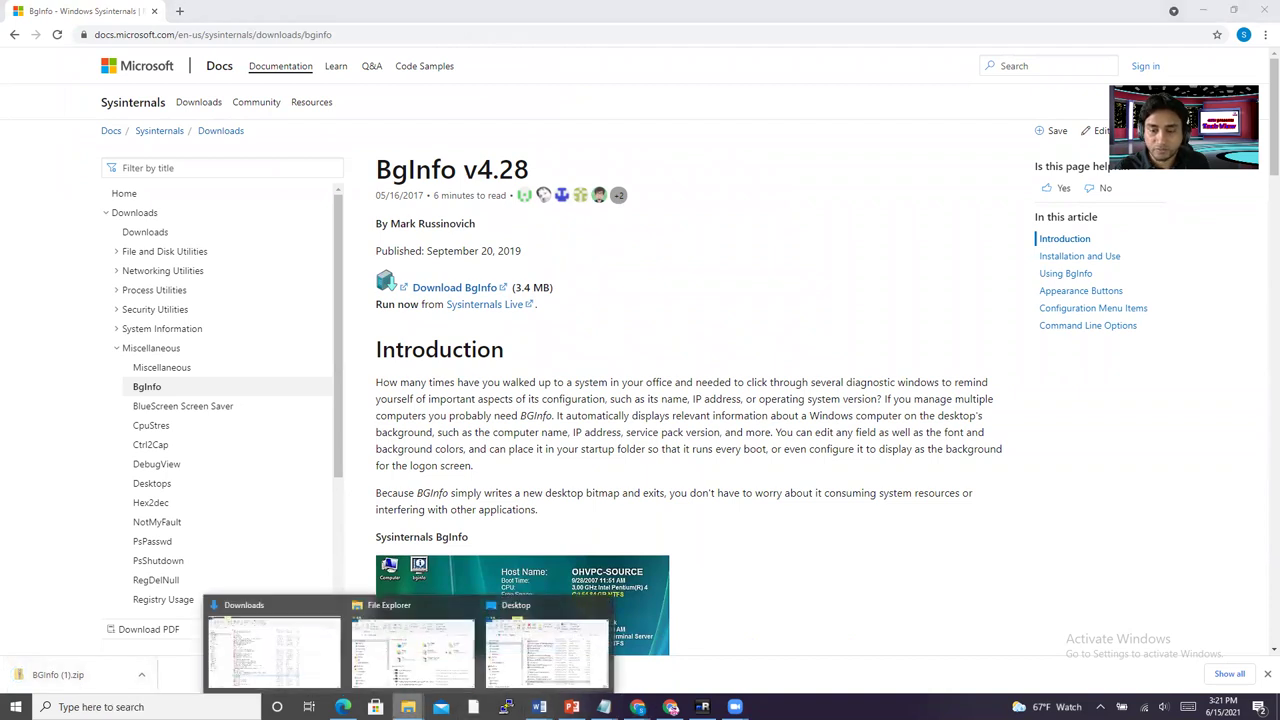
# Extract BGInfo (1).zip in Downloads into its default folder.
pyautogui.click(275, 650)
pyautogui.click(141, 180)
pyautogui.click(272, 168)
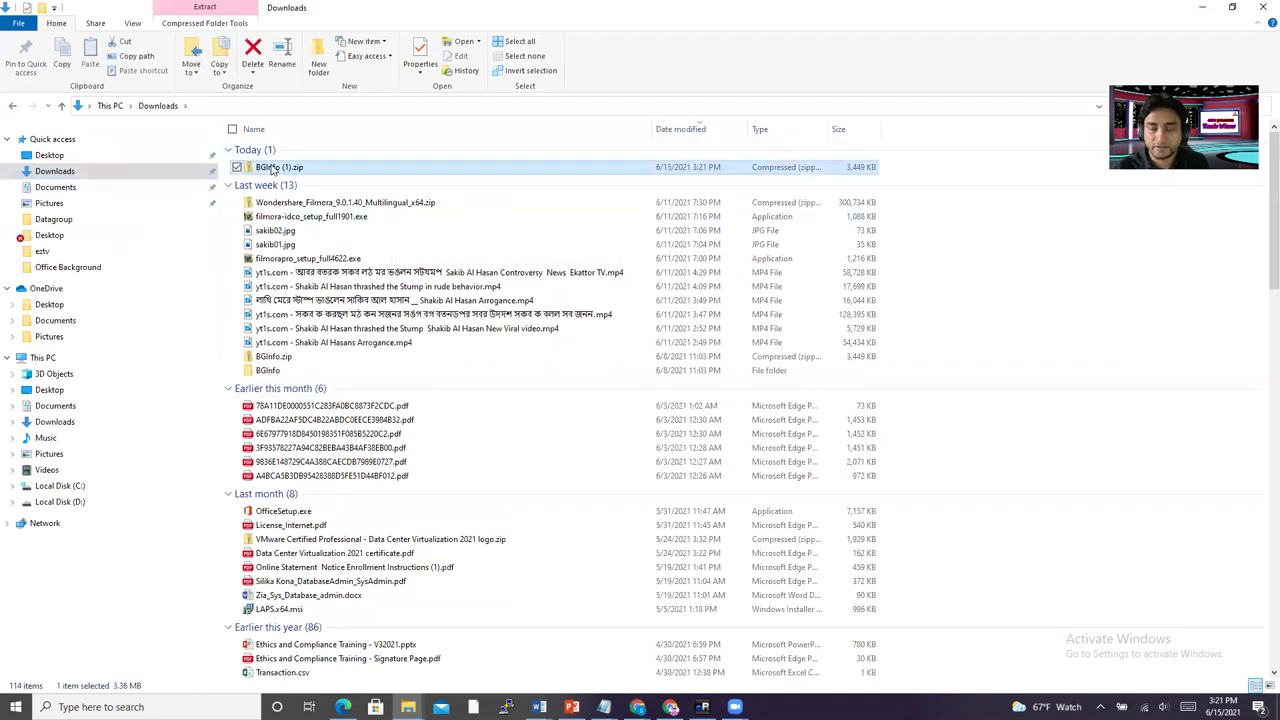
pyautogui.rightClick(272, 168)
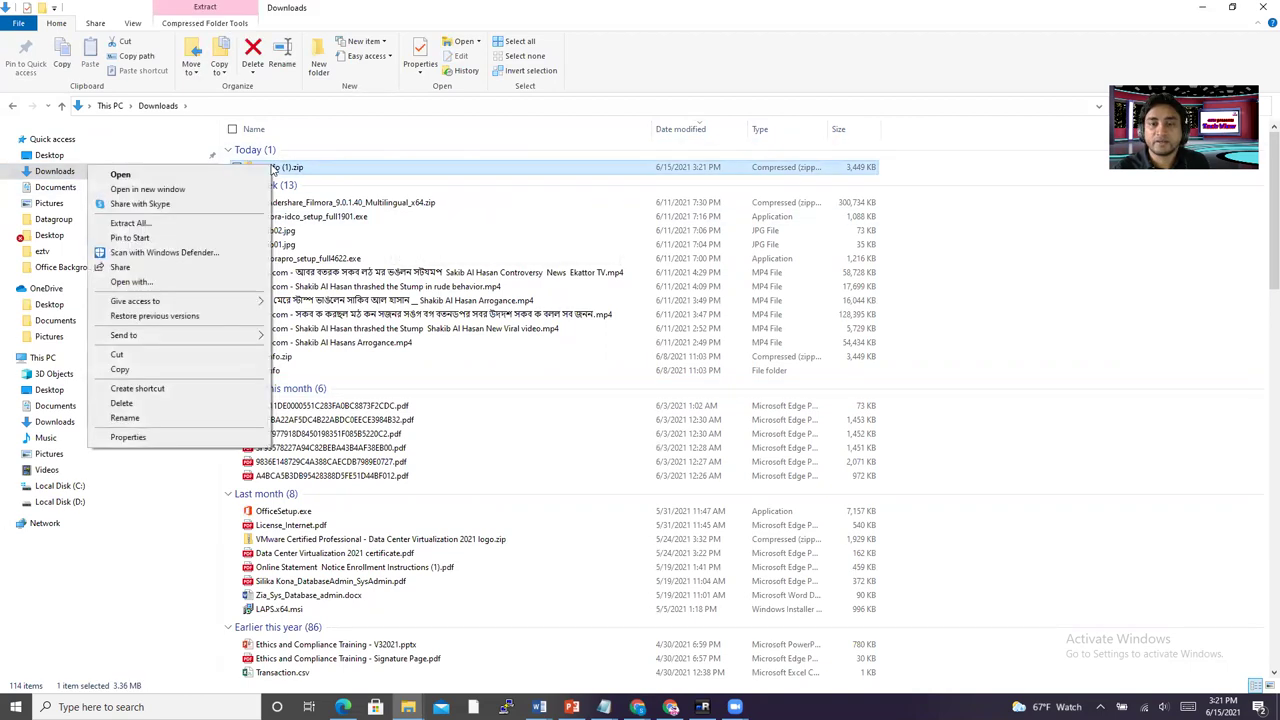
pyautogui.click(191, 226)
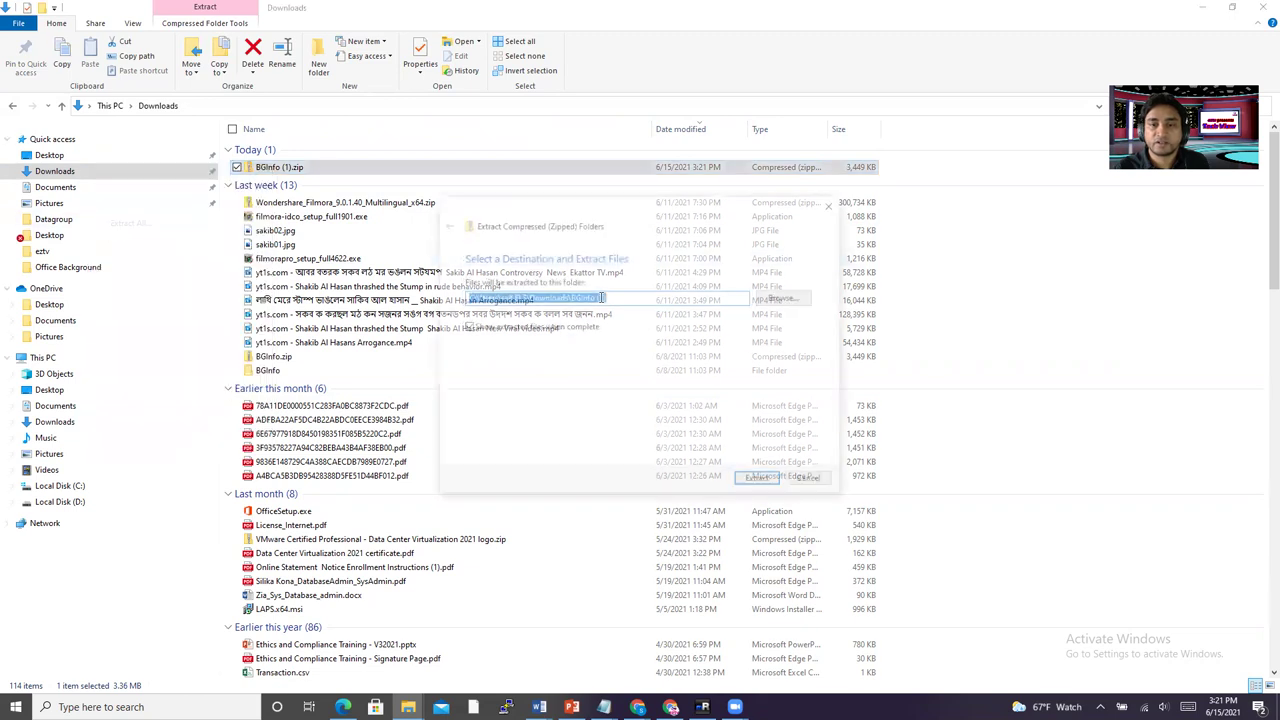
pyautogui.click(752, 484)
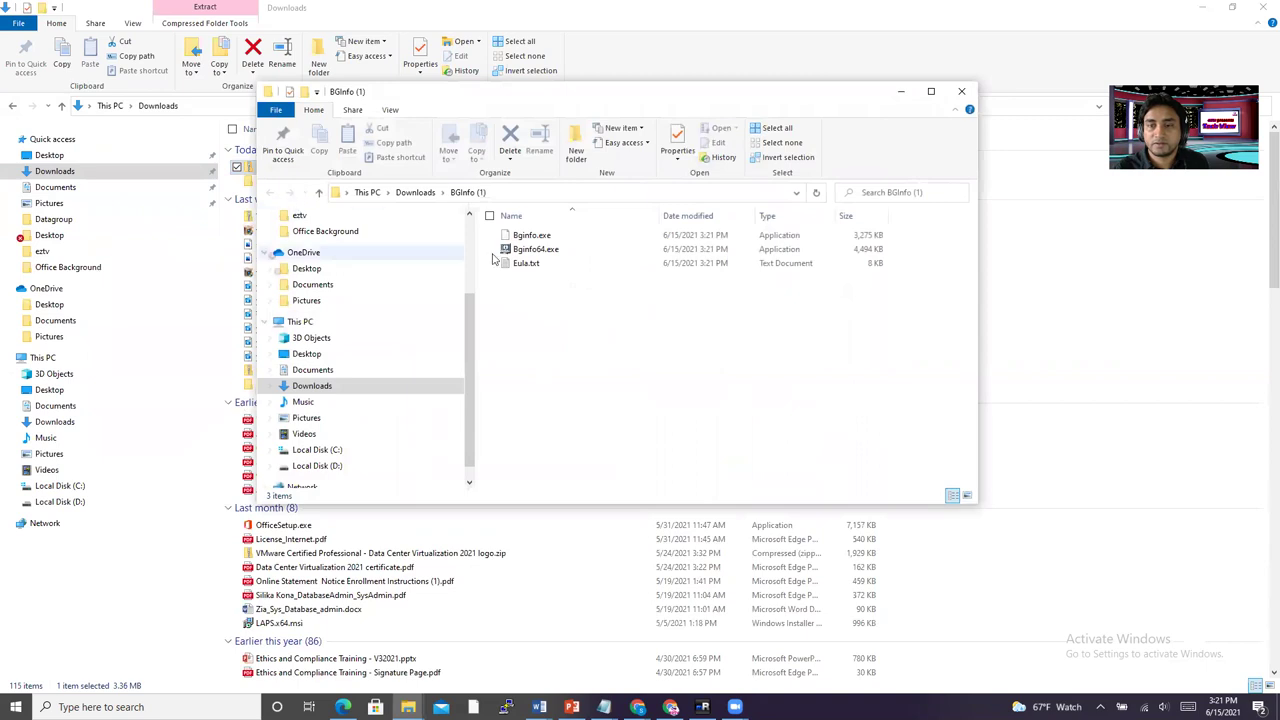
pyautogui.click(961, 91)
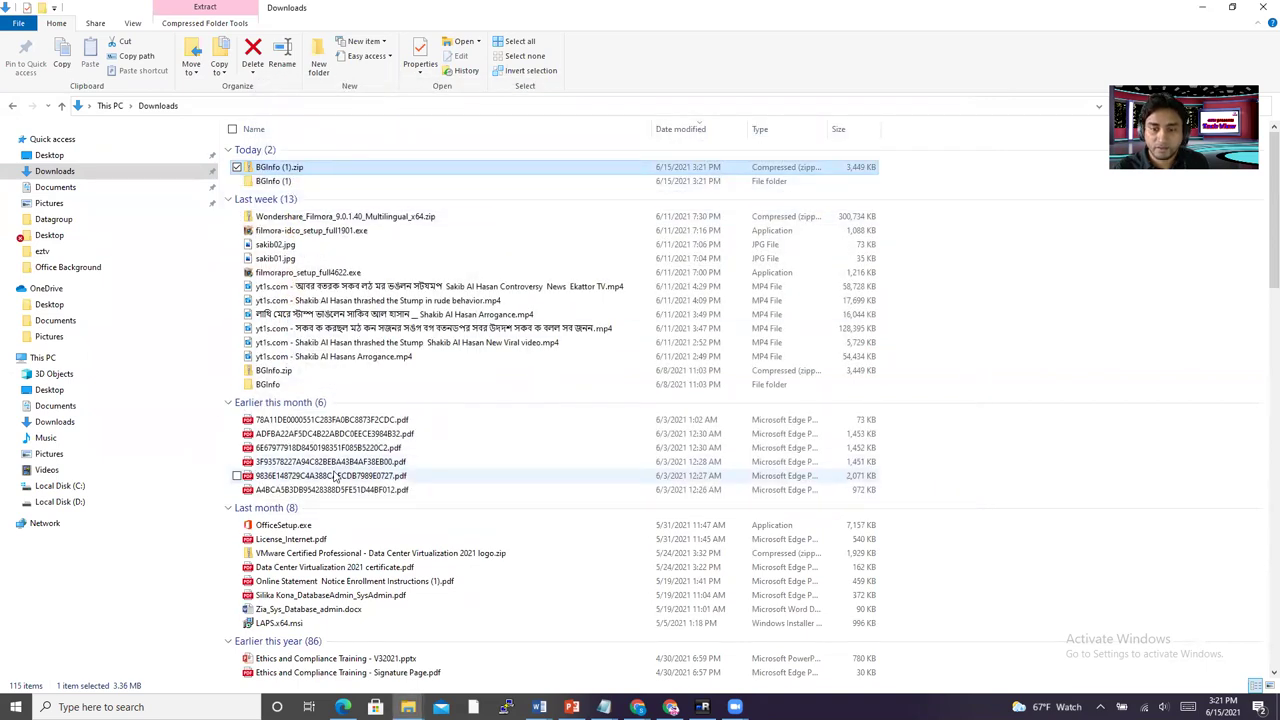
# Delete the old BGInfo folder and BGInfo.zip.
pyautogui.click(285, 385)
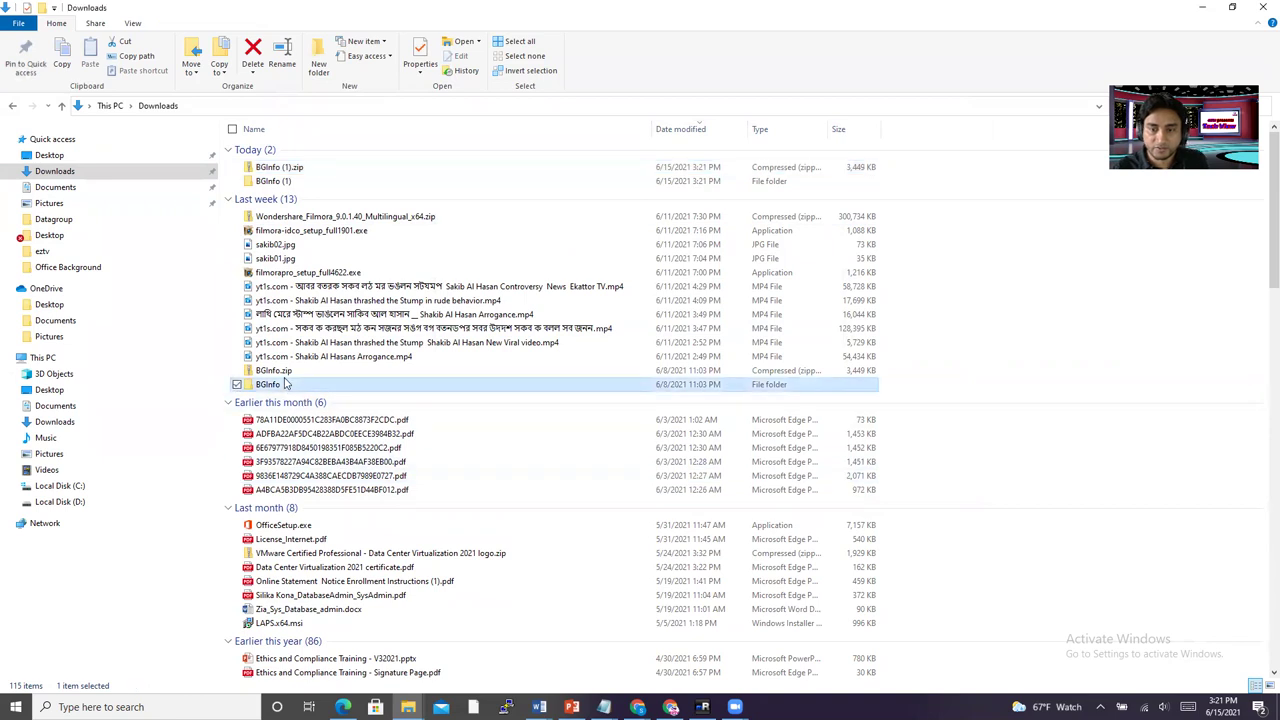
pyautogui.keyDown('ctrl'); pyautogui.click(288, 371); pyautogui.keyUp('ctrl')
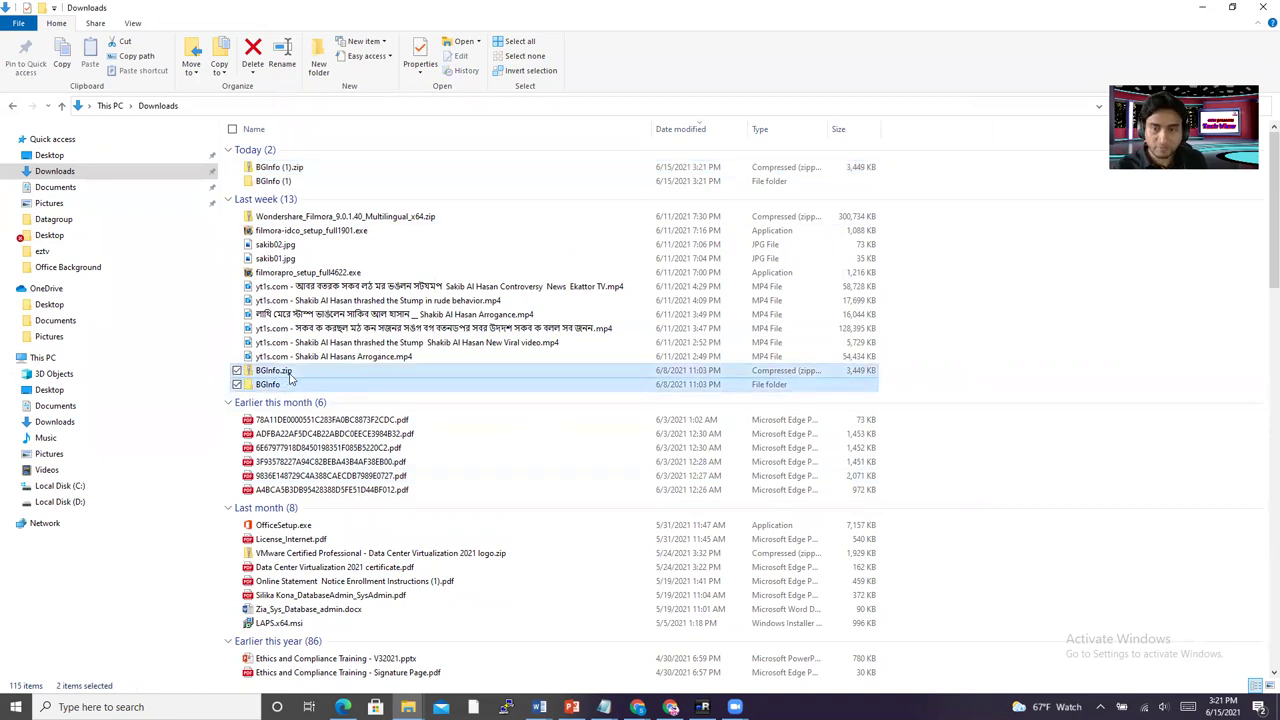
pyautogui.press('Delete')
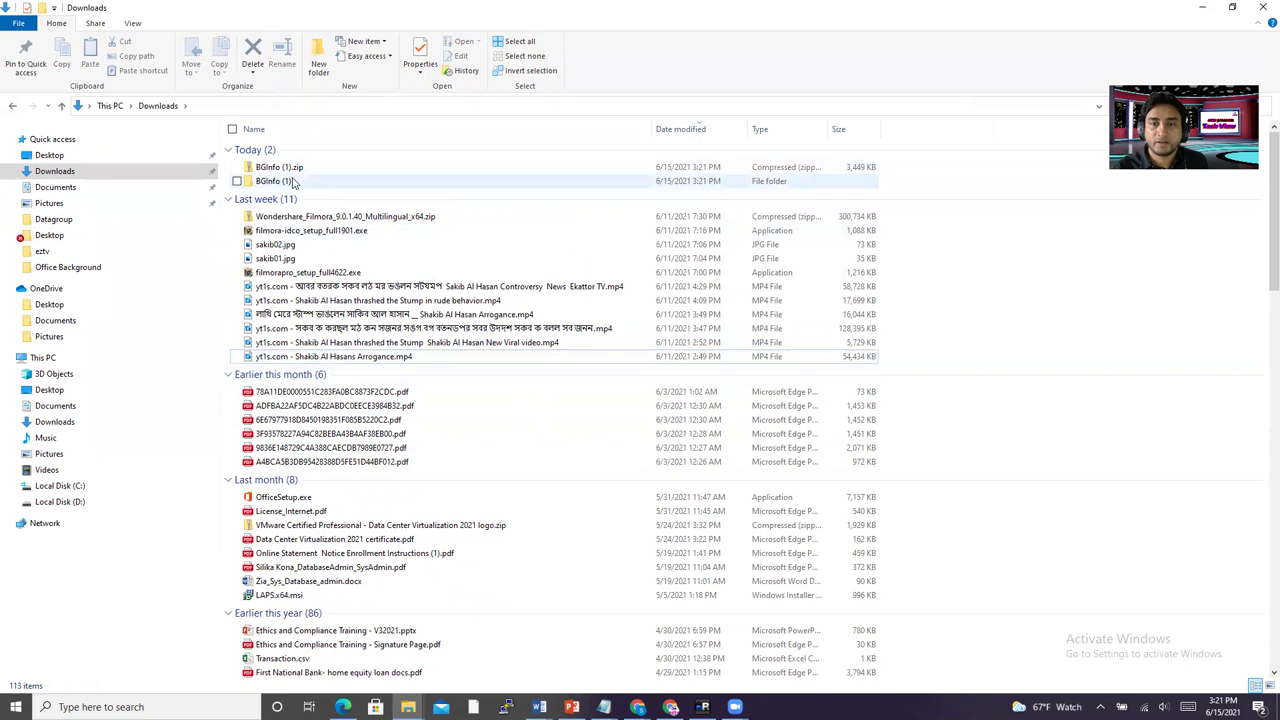
# Rename the BGInfo (1) folder to BGInfo and open it.
pyautogui.click(288, 183)
pyautogui.rightClick(288, 183)
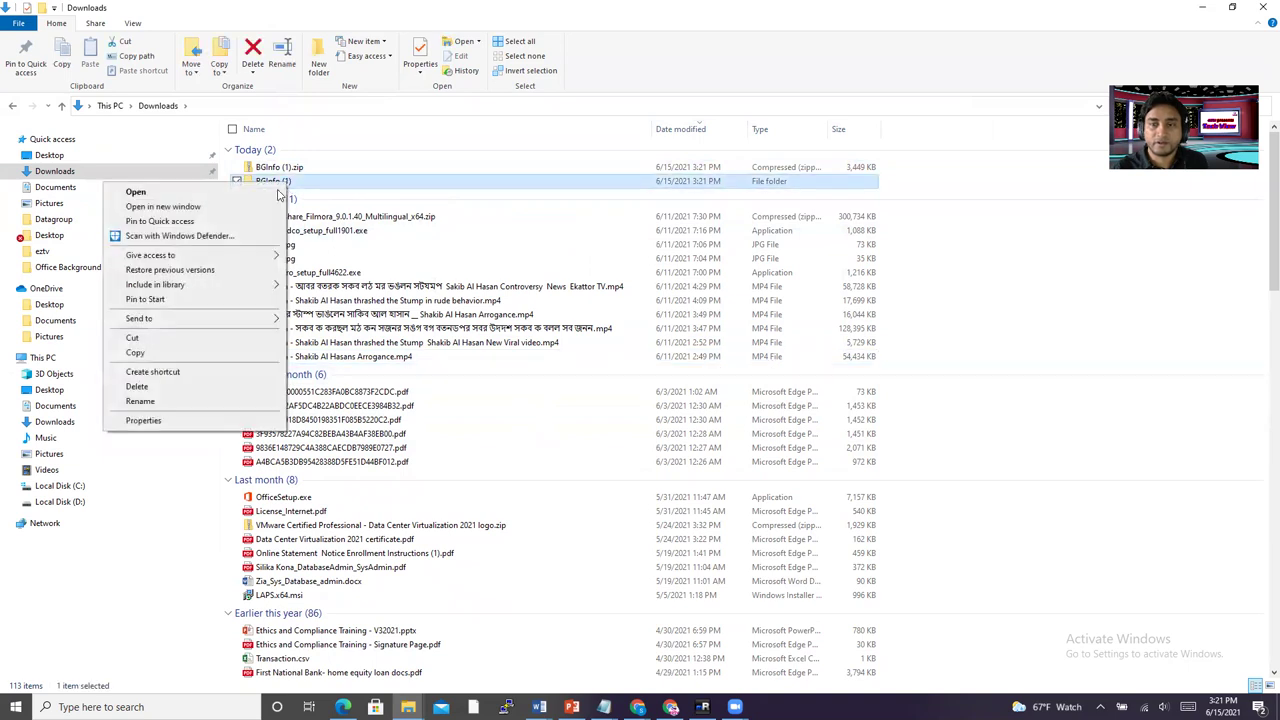
pyautogui.click(140, 401)
pyautogui.click(305, 181)
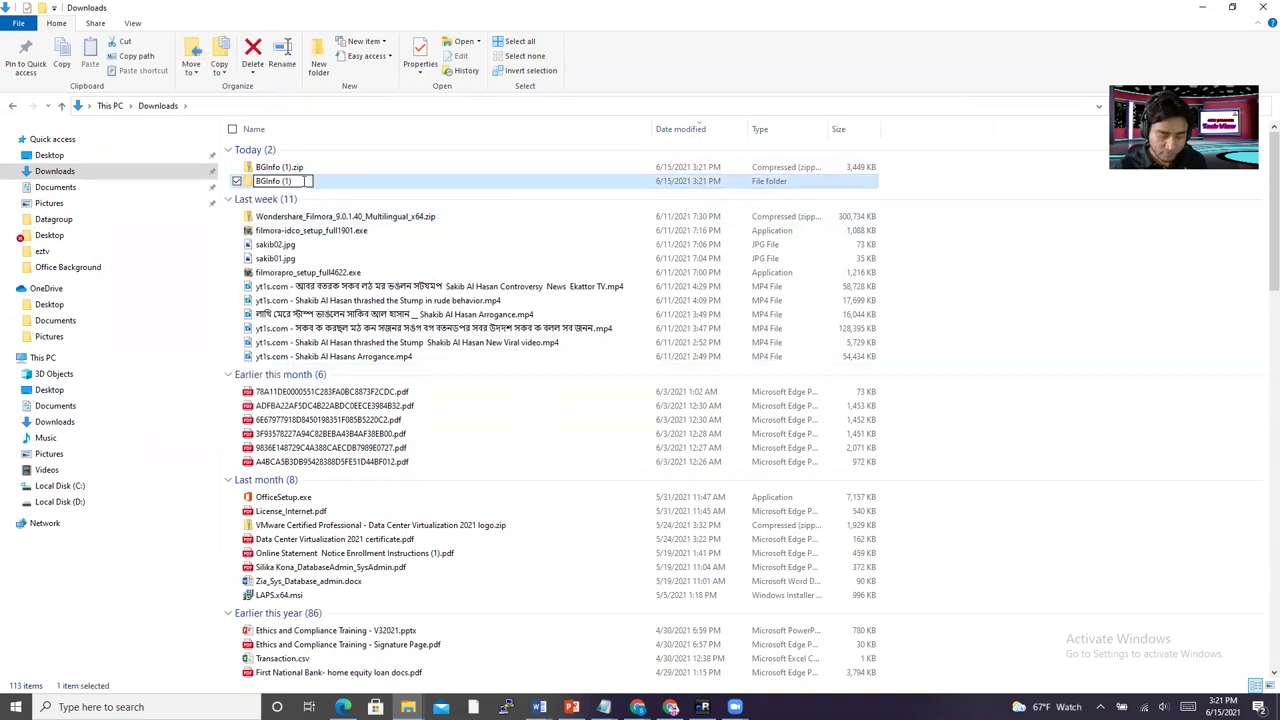
pyautogui.press('BackSpace')
pyautogui.press('BackSpace')
pyautogui.press('BackSpace')
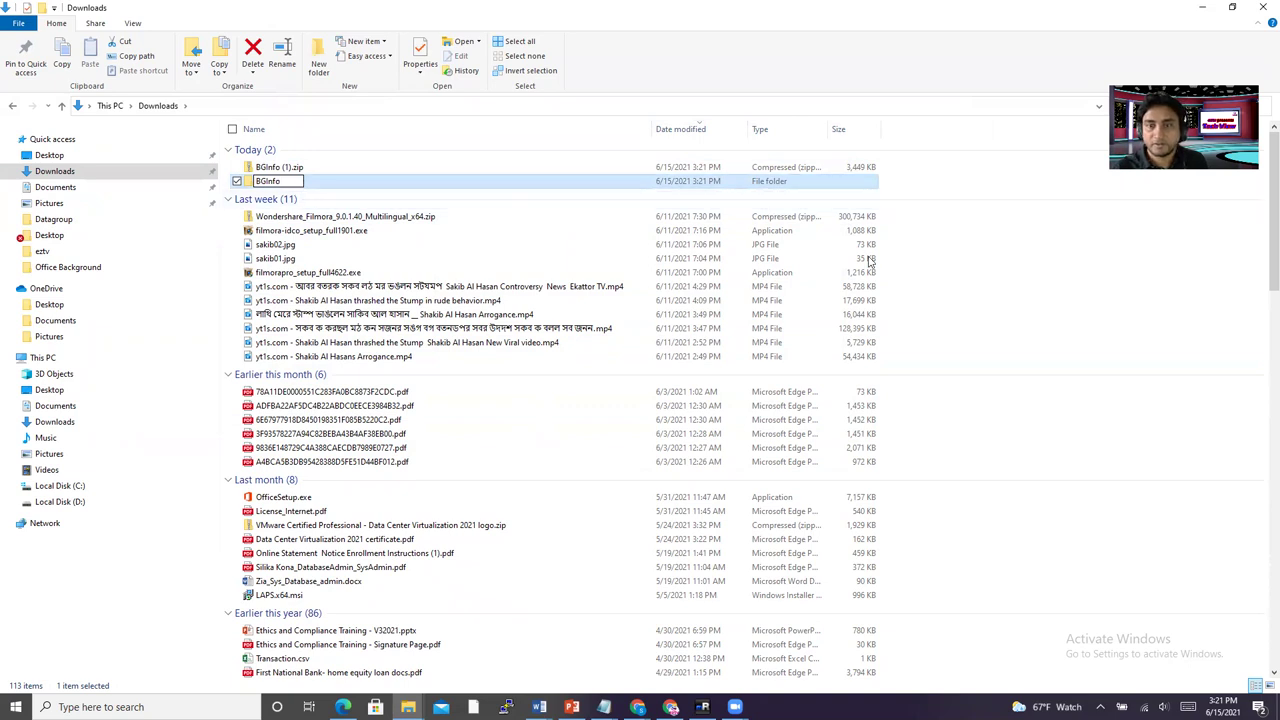
pyautogui.press('Return')
pyautogui.press('Return')
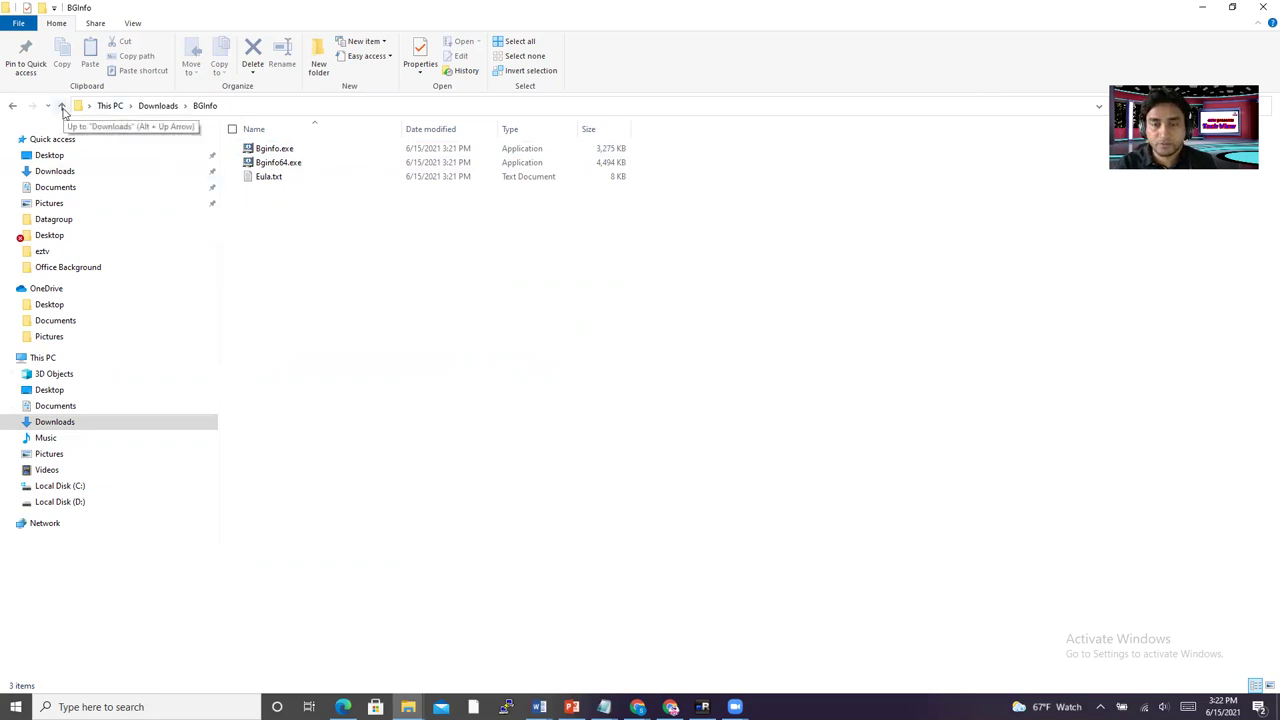
# Run Bginfo64.exe as administrator.
pyautogui.click(290, 166)
pyautogui.rightClick(294, 168)
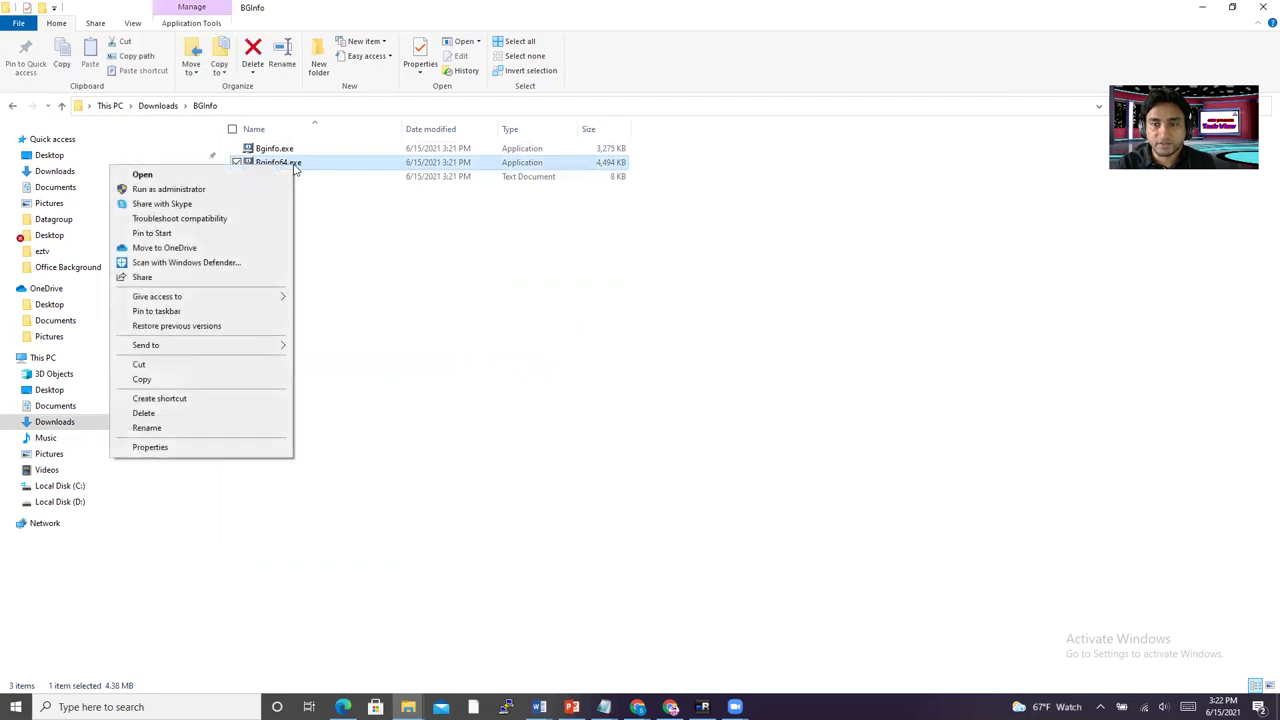
pyautogui.click(256, 189)
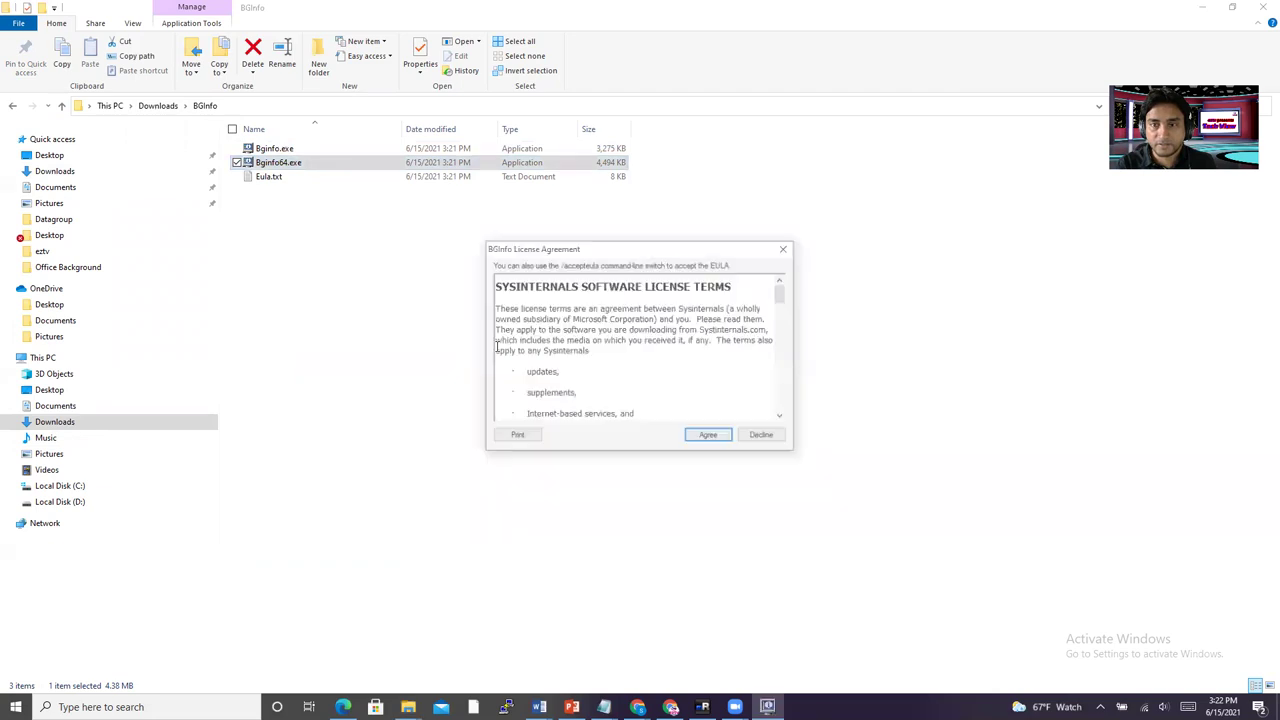
# Accept the Sysinternals license and let BGInfo's default configuration apply after the countdown.
pyautogui.click(709, 439)
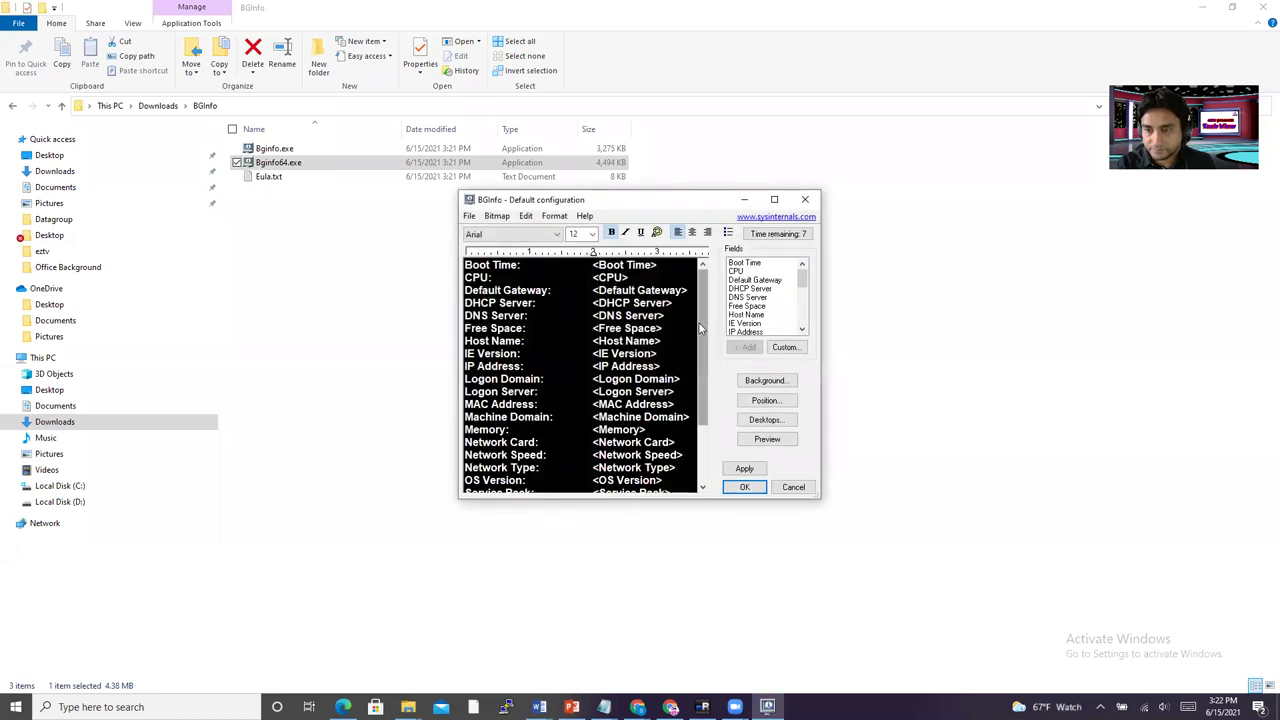
pyautogui.scroll(-3, 700, 330)
pyautogui.scroll(3, 694, 295)
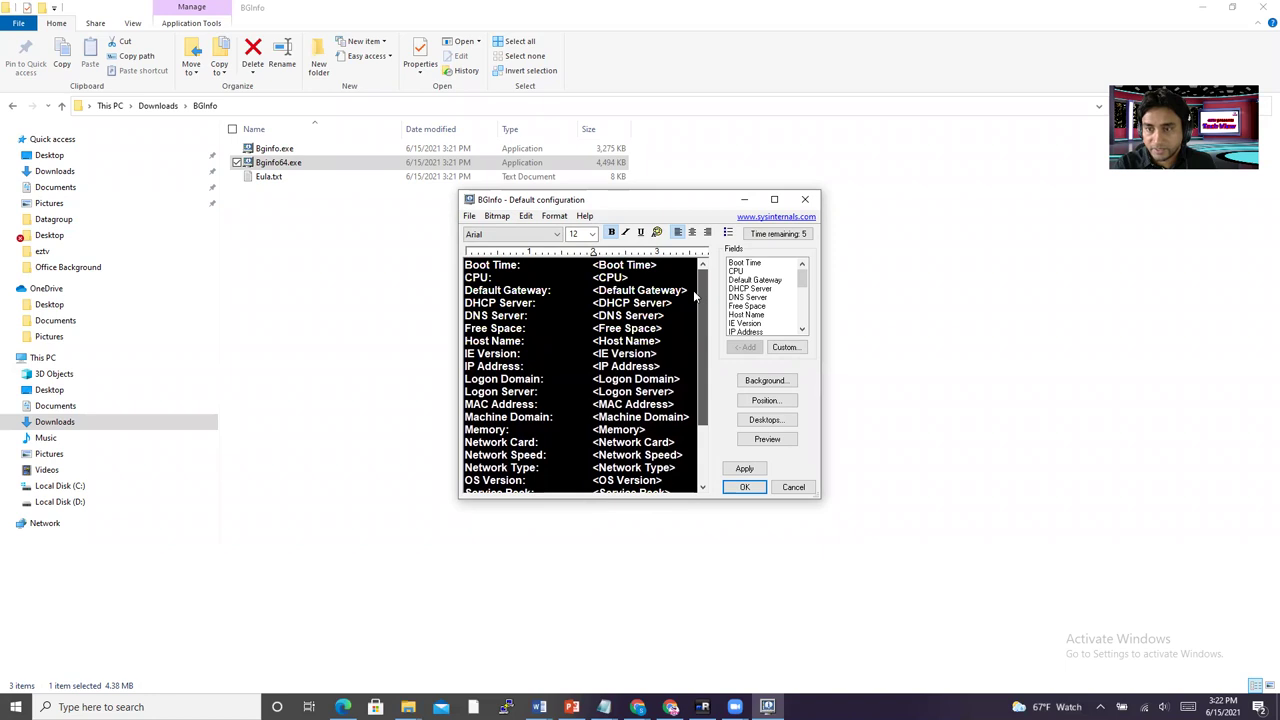
pyautogui.moveTo(700, 309); pyautogui.dragTo(704, 382)
pyautogui.scroll(5, 703, 369)
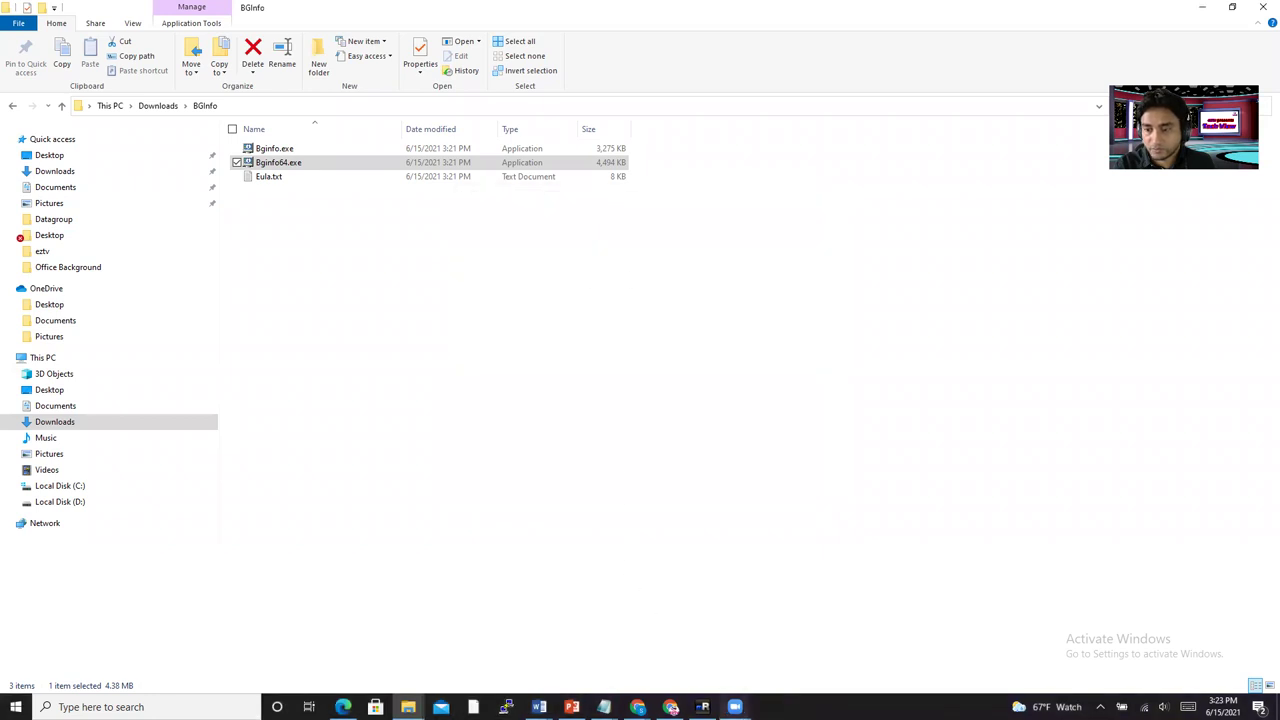
# Minimize File Explorer, Chrome, mRemoteNG, Notepad and Explorer to view the BGInfo wallpaper details.
pyautogui.moveTo(703, 707)
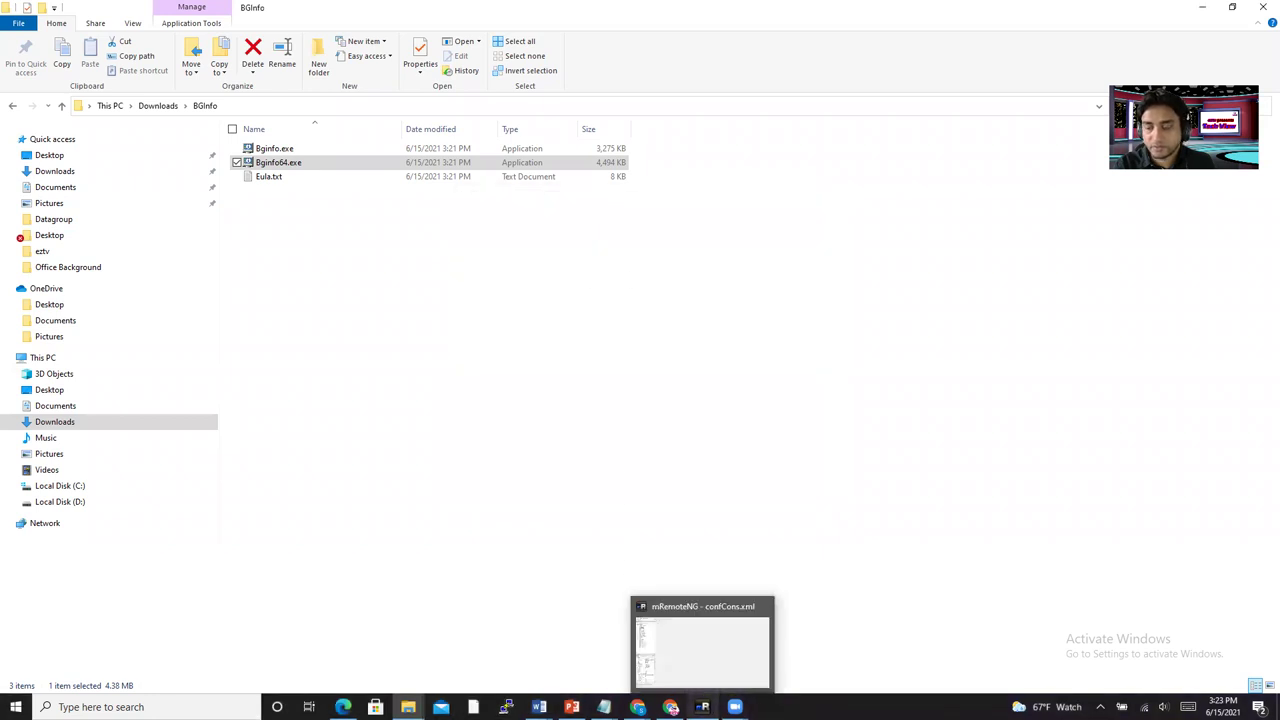
pyautogui.click(1204, 8)
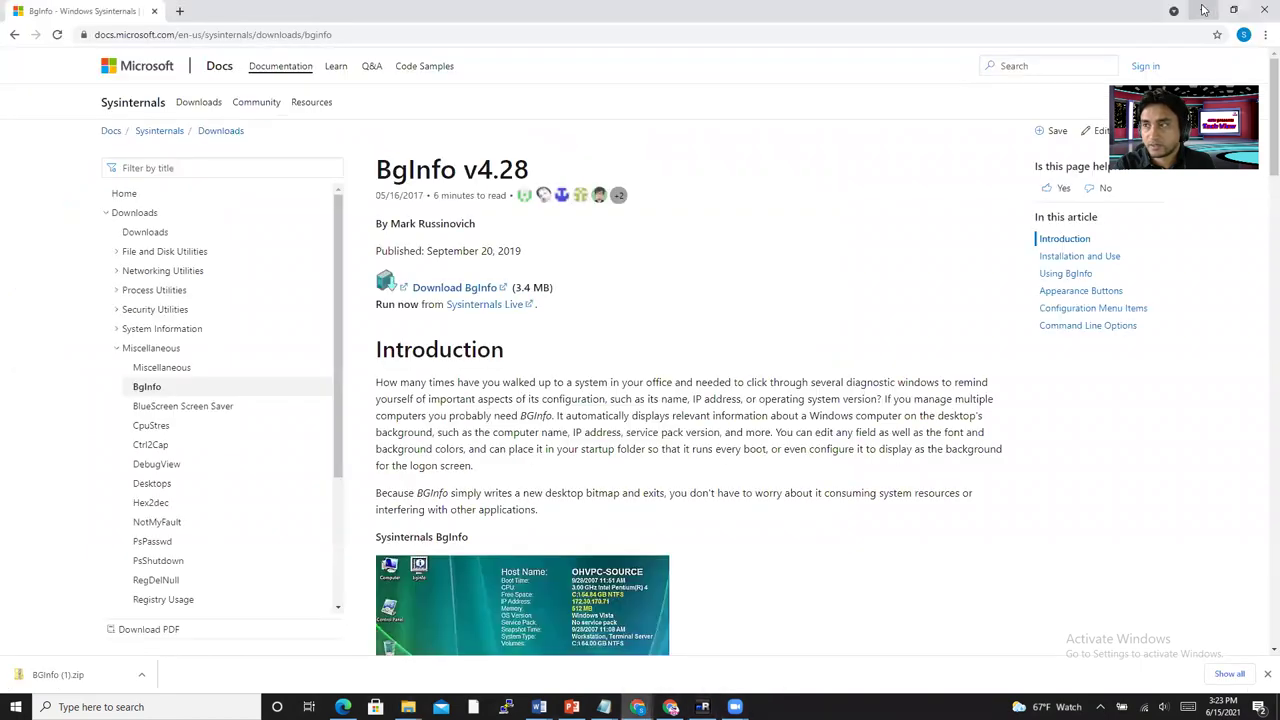
pyautogui.click(1205, 10)
pyautogui.click(1203, 10)
pyautogui.click(1203, 10)
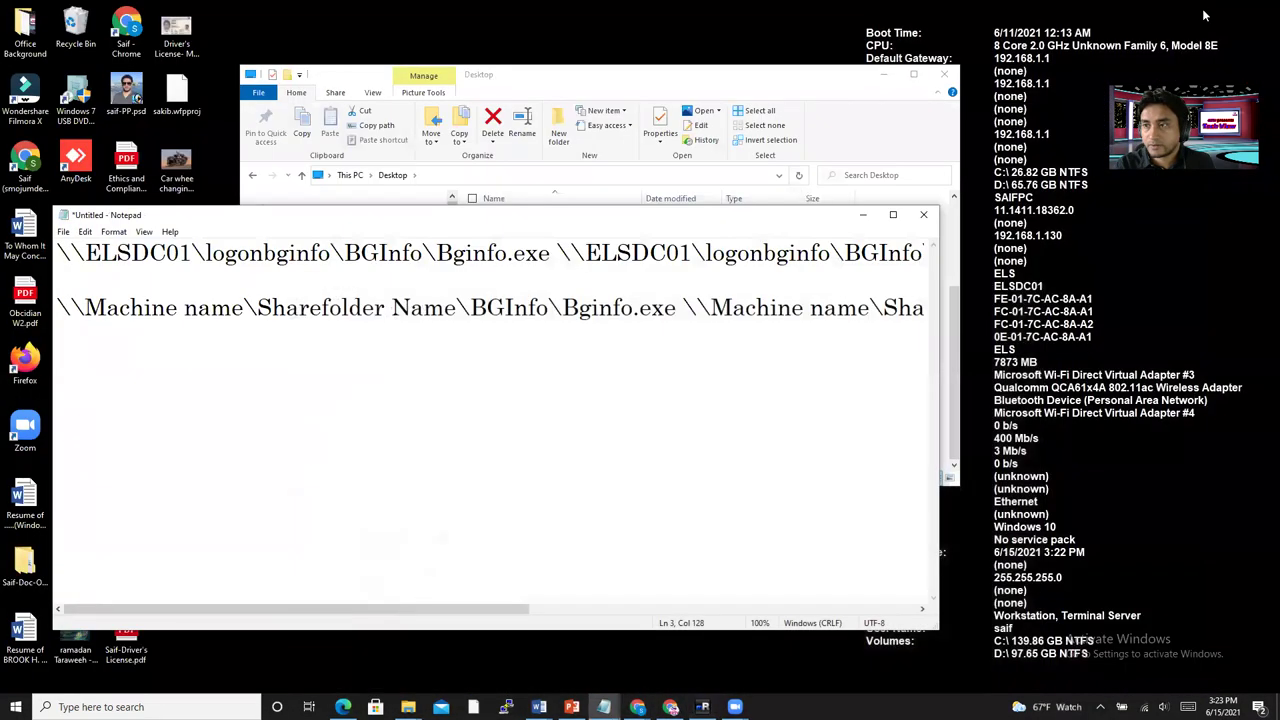
pyautogui.click(864, 215)
pyautogui.click(883, 74)
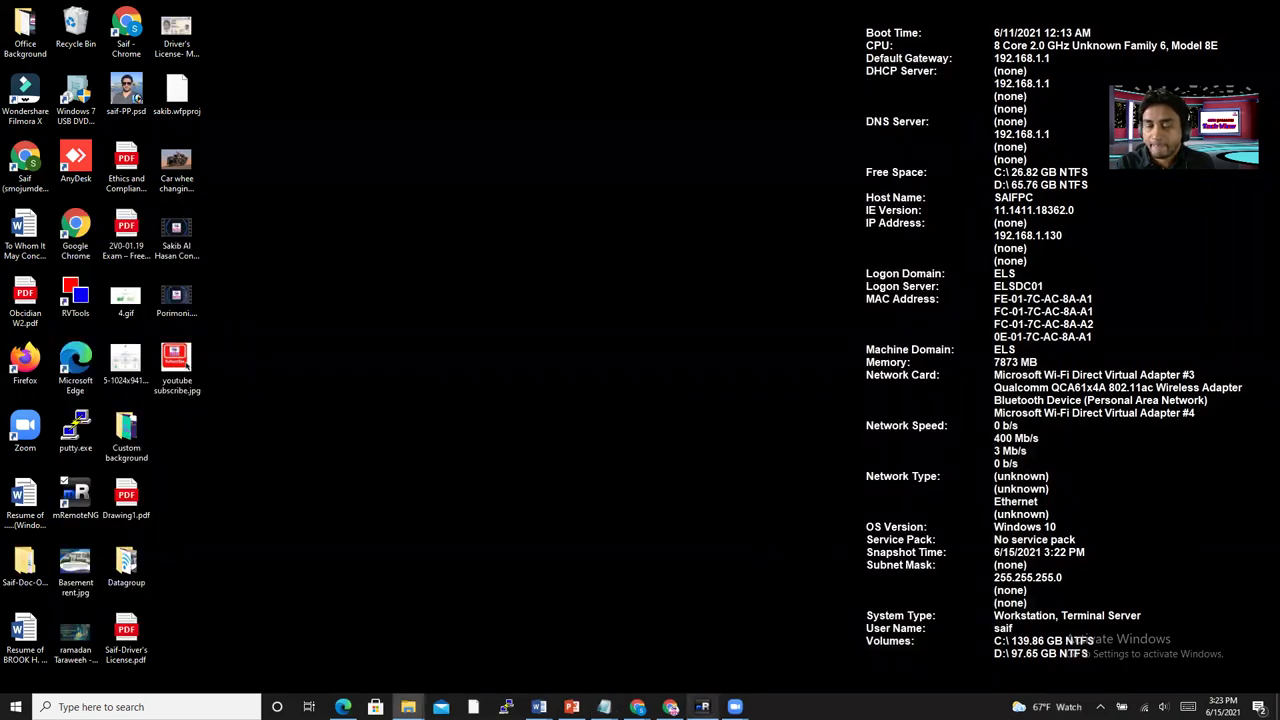
pyautogui.moveTo(703, 707)
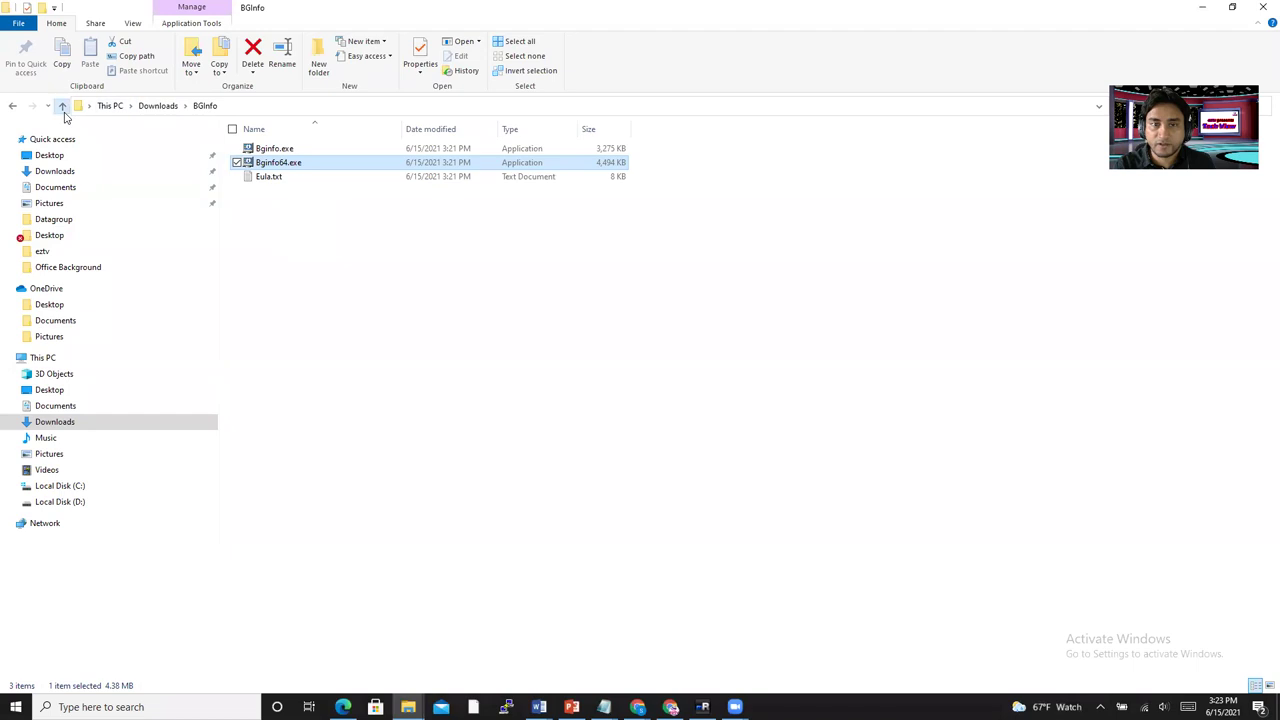
# Copy the BGInfo folder from the Downloads folder.
pyautogui.click(62, 106)
pyautogui.rightClick(280, 184)
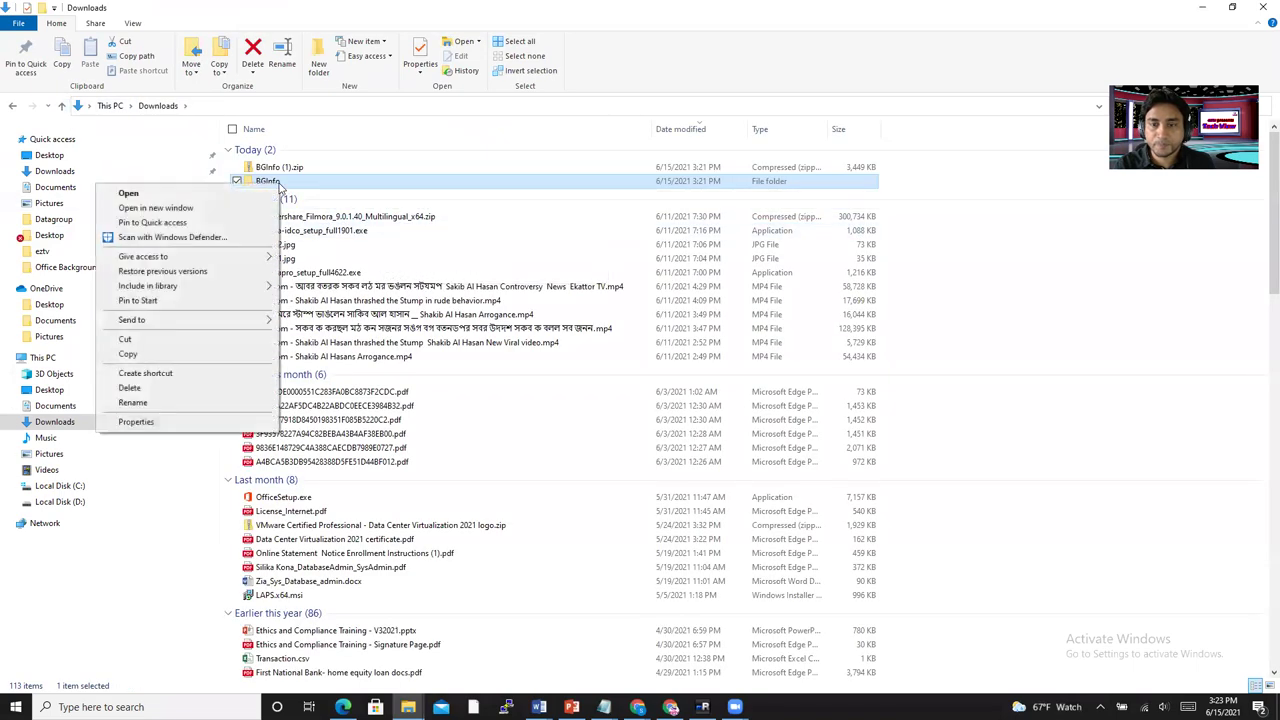
pyautogui.click(160, 357)
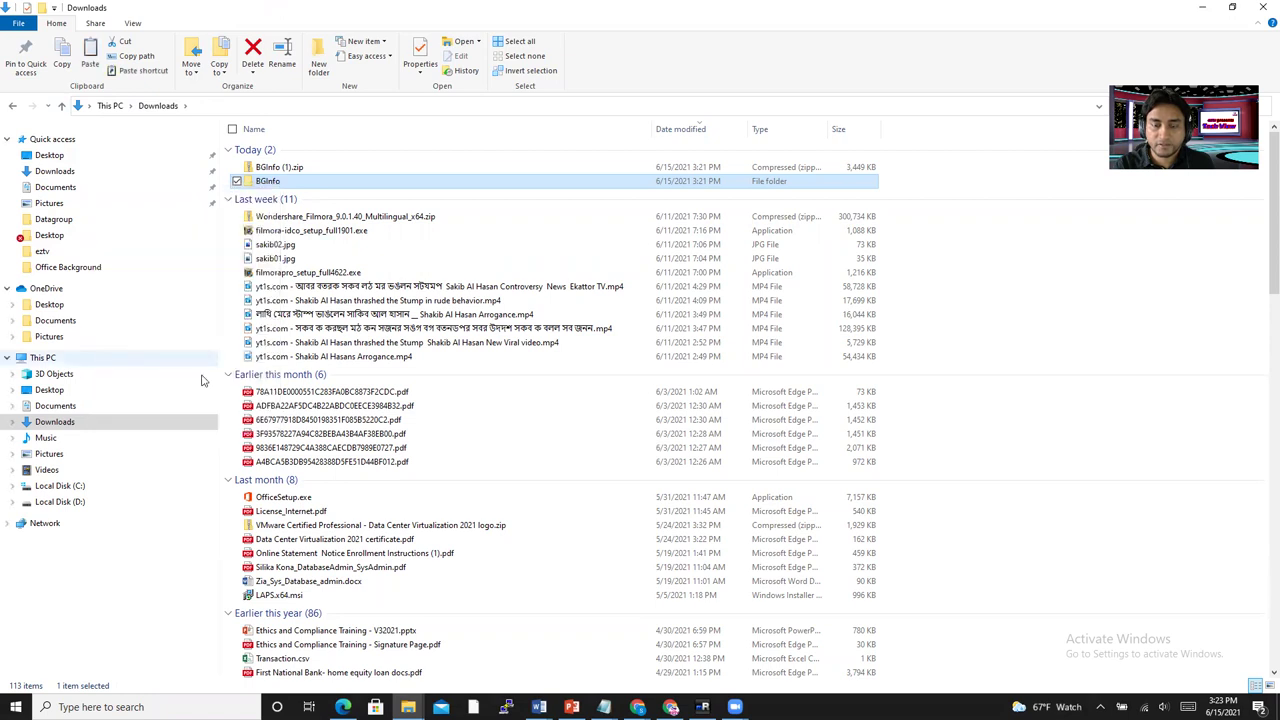
# Connect to ELSDC01, confirm a shutdown reason comment, and dismiss the Windows Admin Center notice.
pyautogui.click(703, 707)
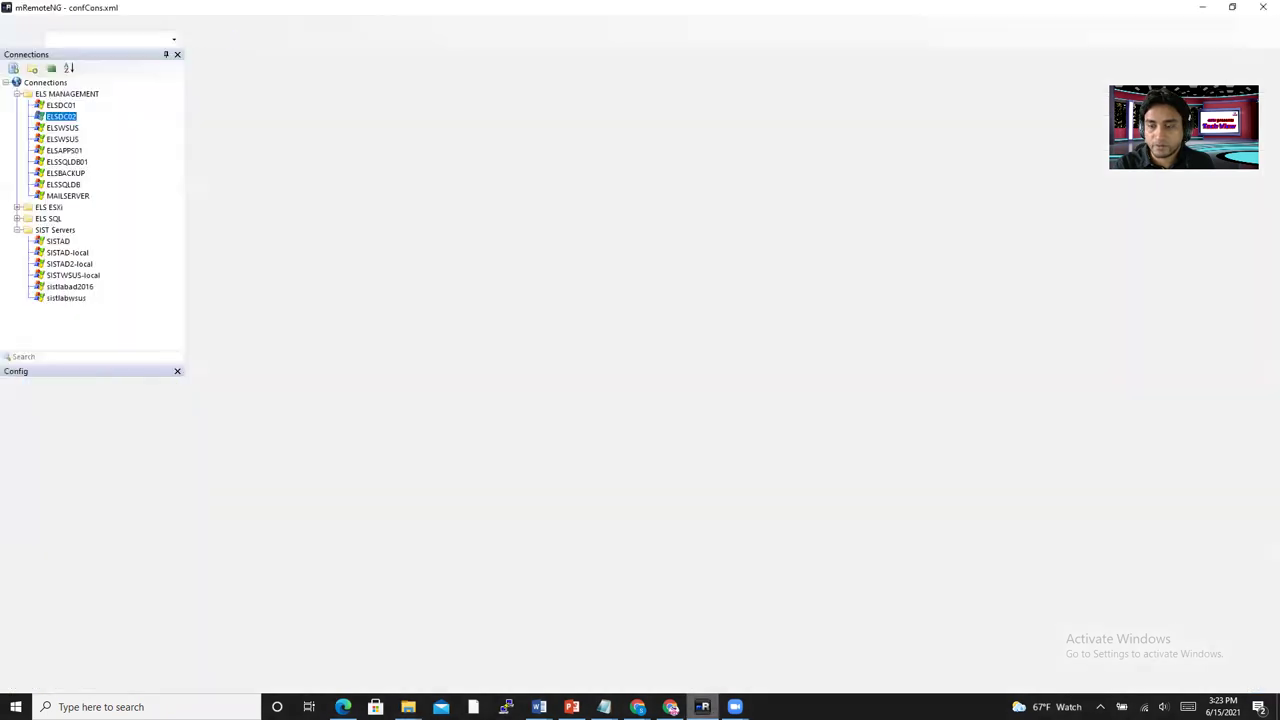
pyautogui.doubleClick(58, 106)
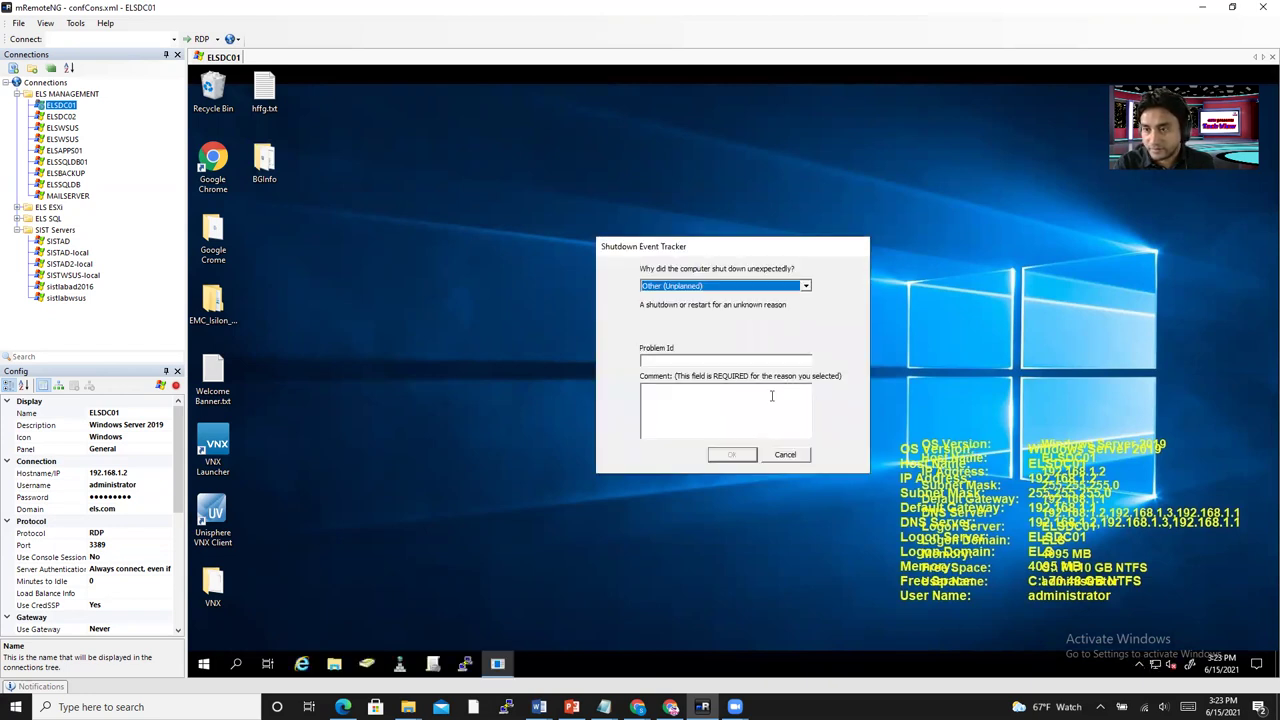
pyautogui.click(754, 410)
pyautogui.write('dertret')
pyautogui.click(735, 452)
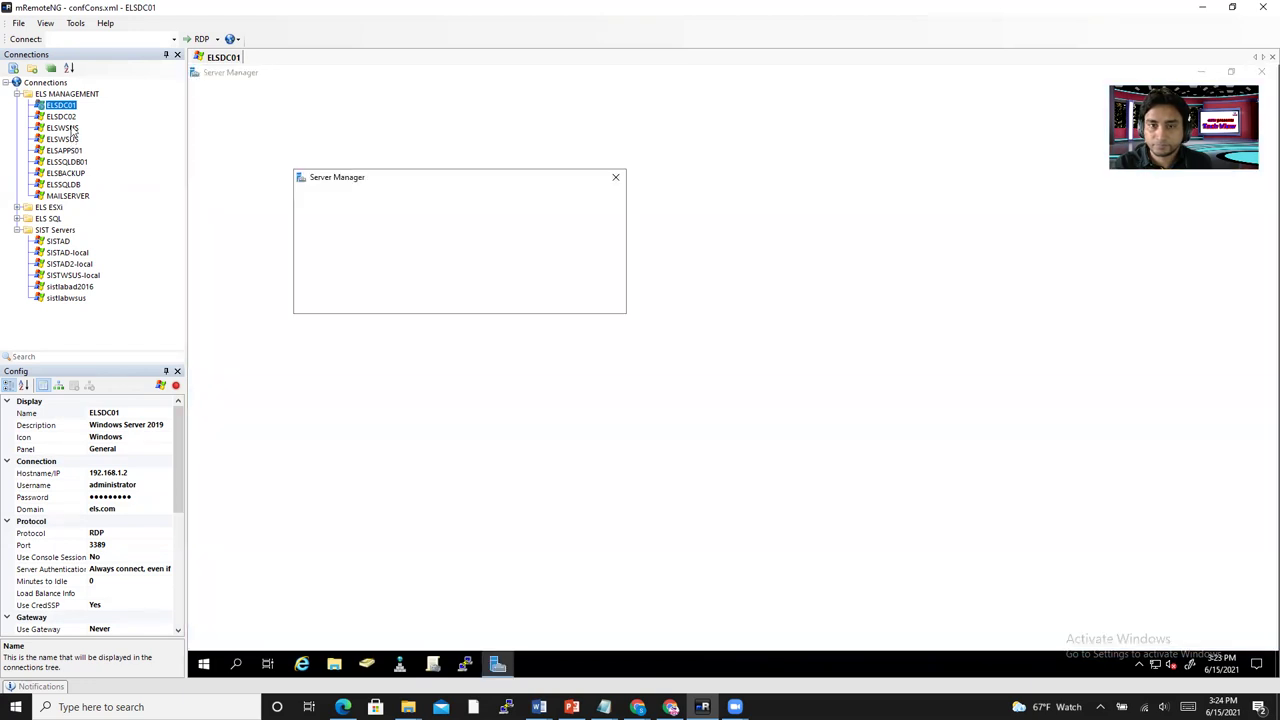
pyautogui.click(616, 180)
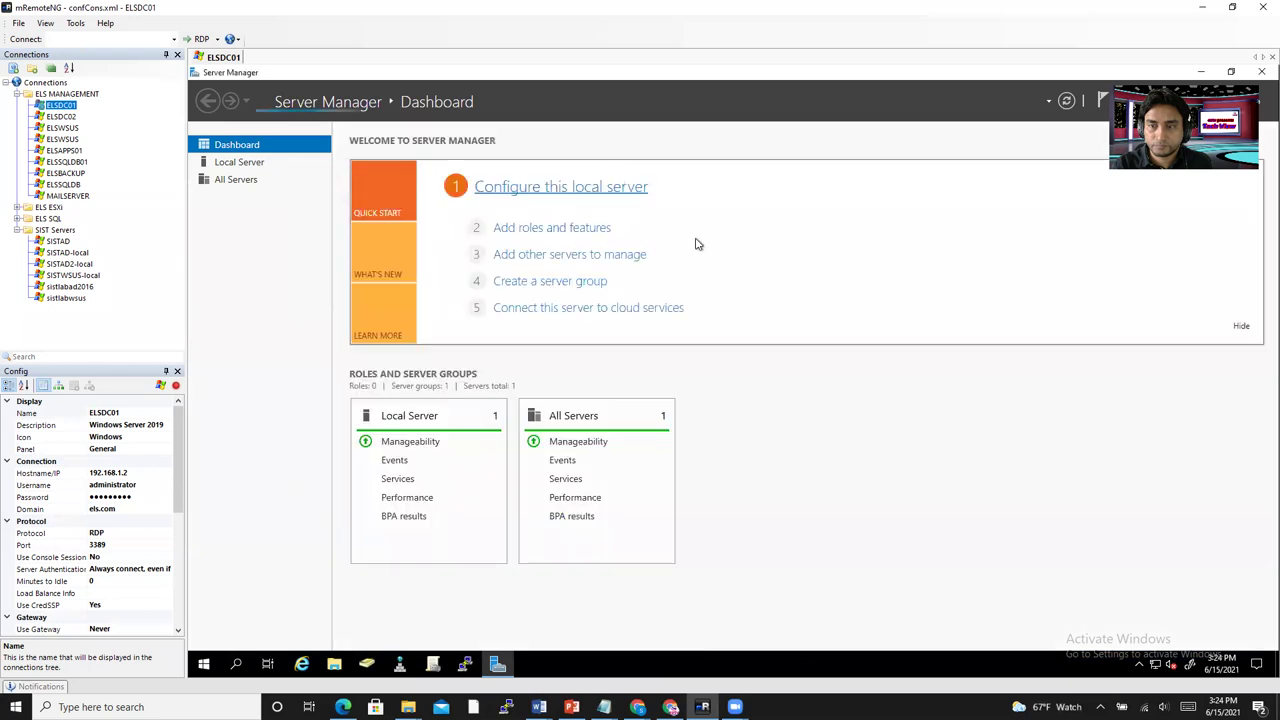
# Connect to ELSDC02 and confirm a shutdown reason comment.
pyautogui.click(68, 116)
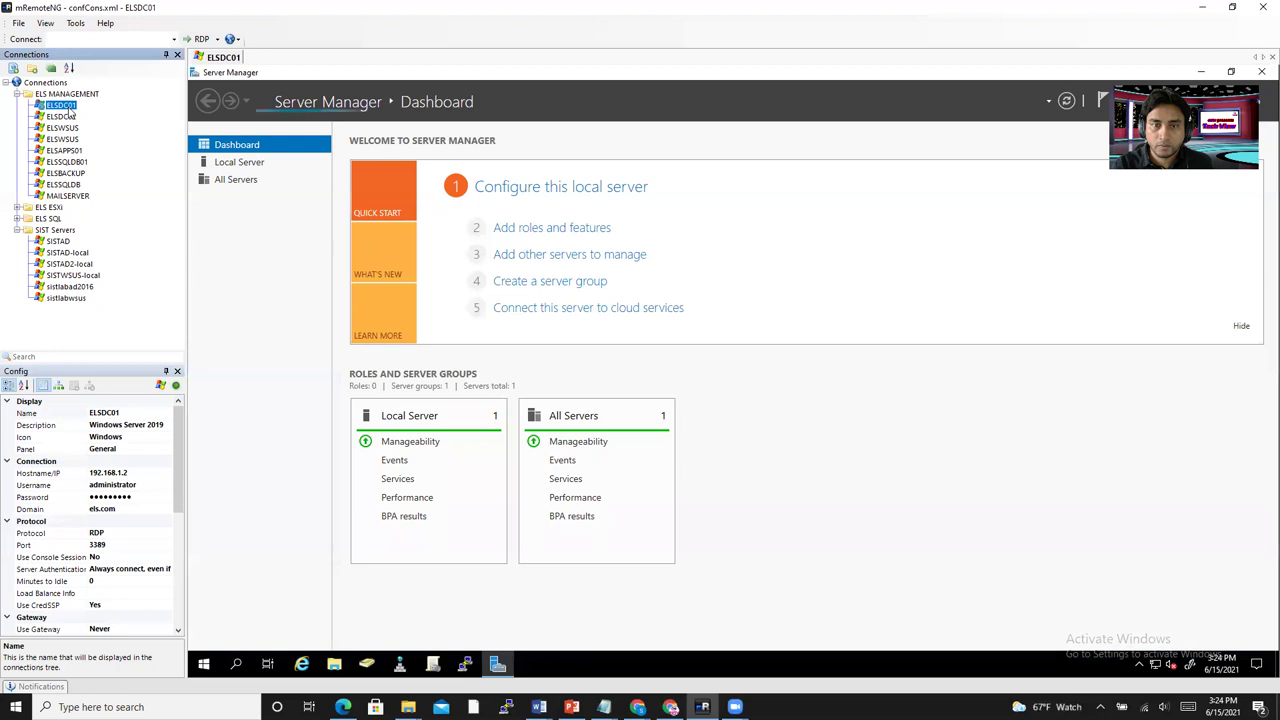
pyautogui.click(70, 117)
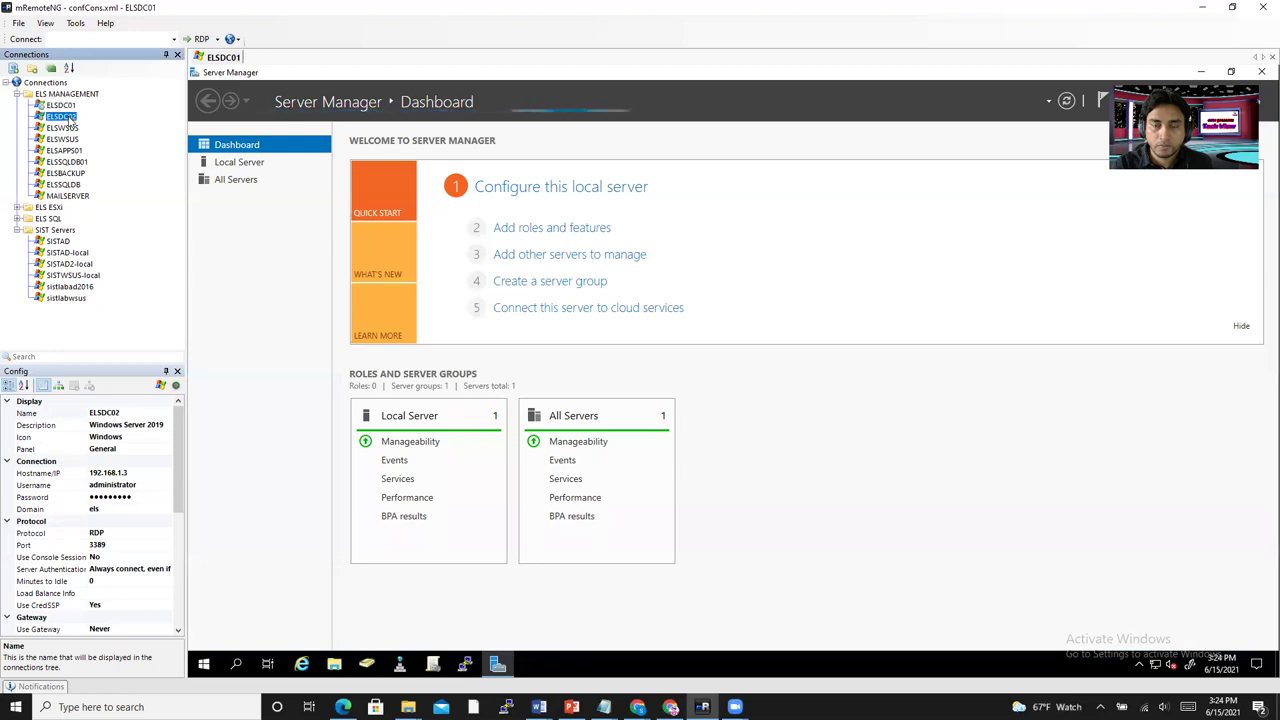
pyautogui.doubleClick(70, 117)
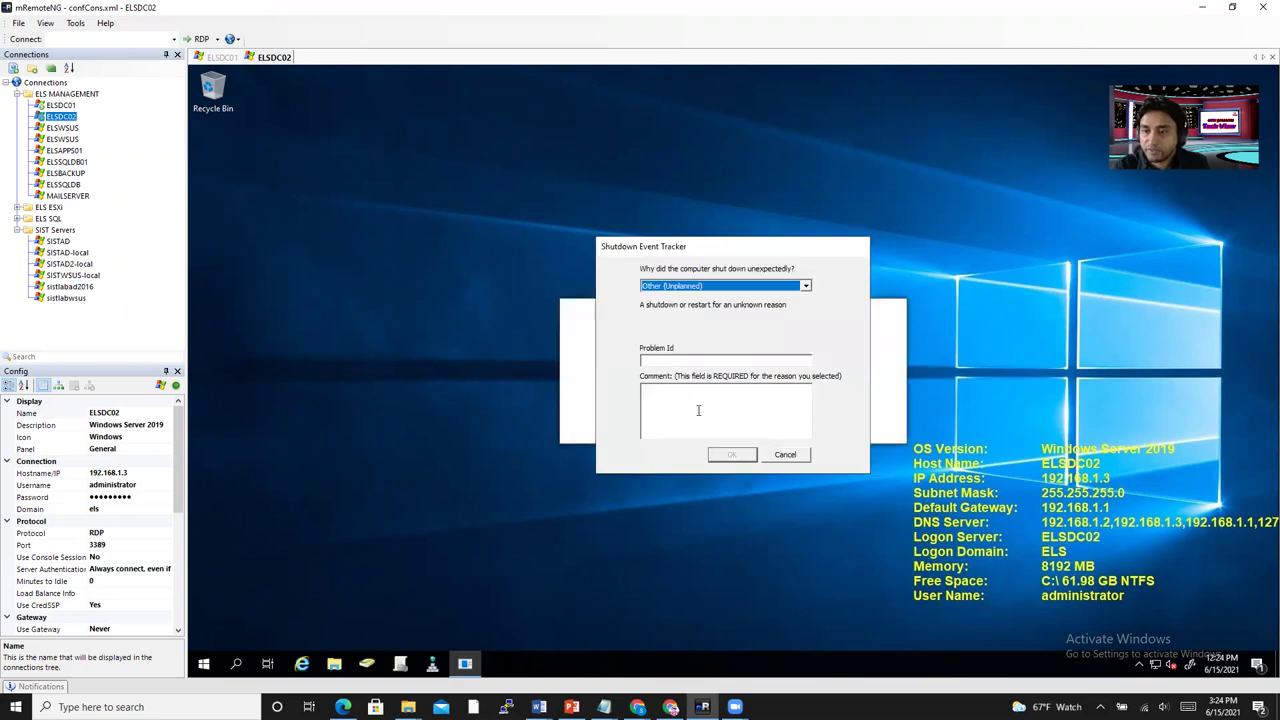
pyautogui.click(700, 405)
pyautogui.write('ertrt')
pyautogui.click(735, 456)
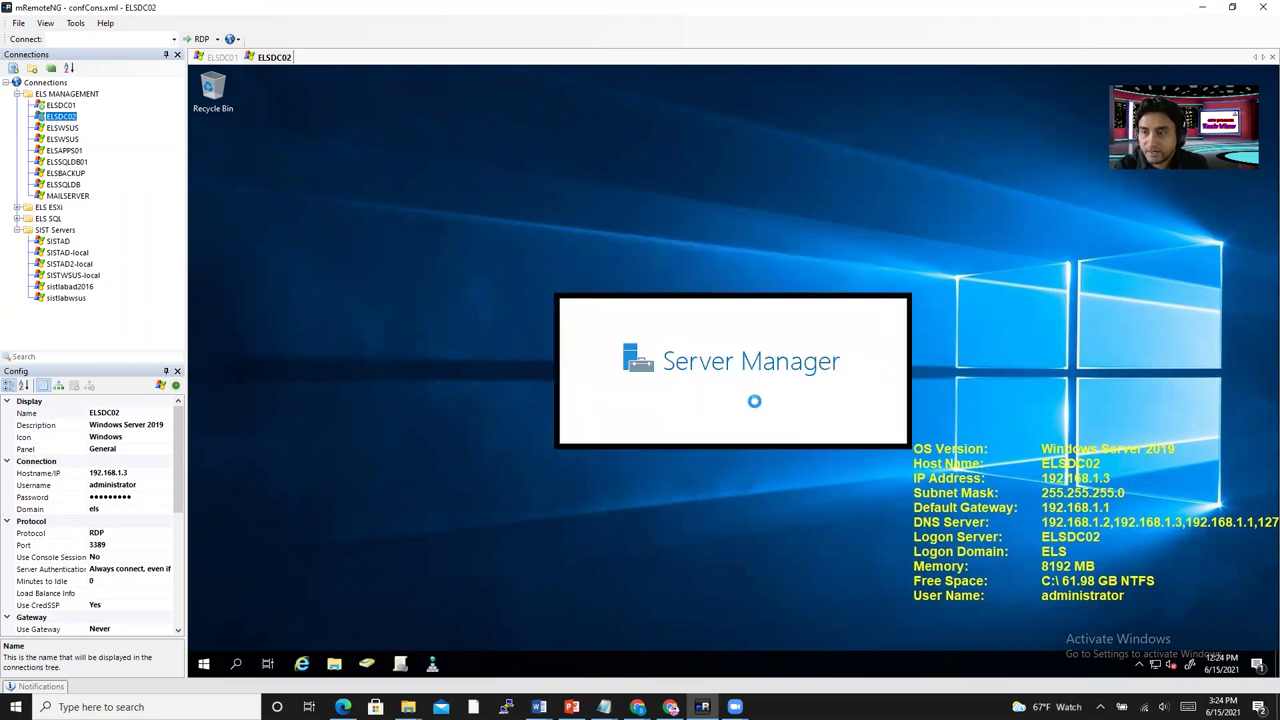
# Connect to ELSWSUS and accept its login warning banner.
pyautogui.click(68, 130)
pyautogui.doubleClick(64, 130)
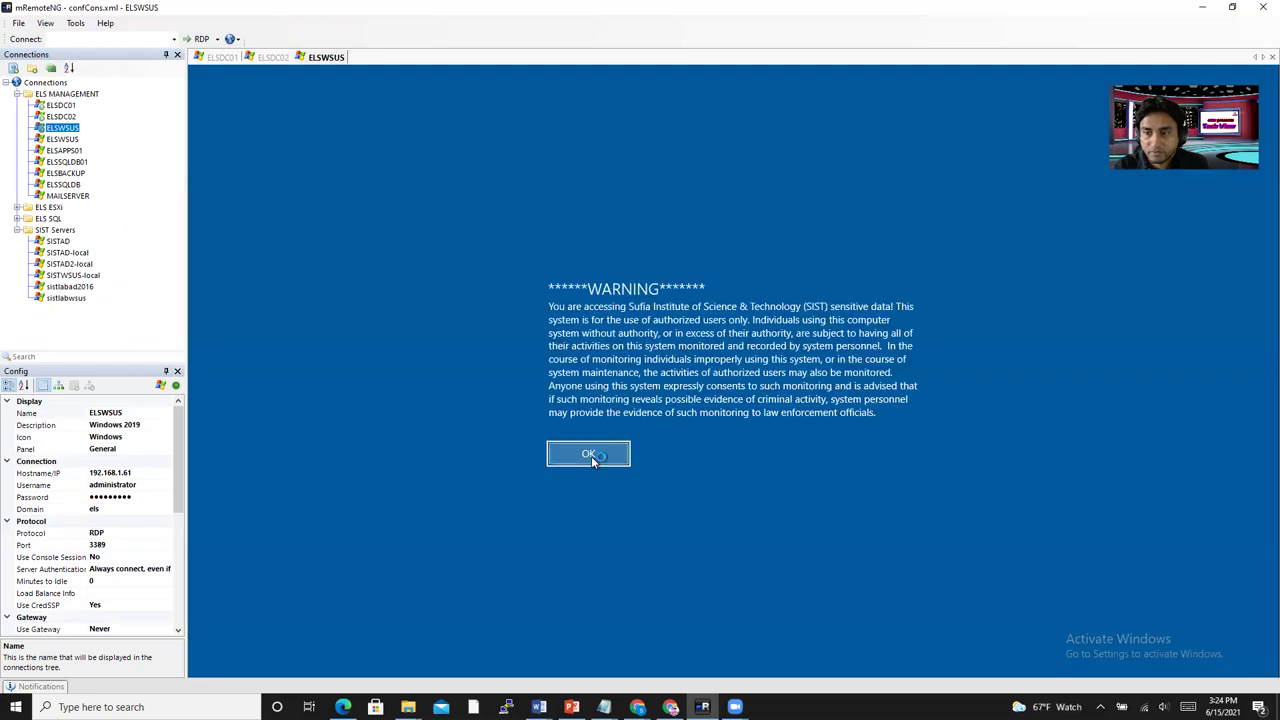
pyautogui.click(591, 456)
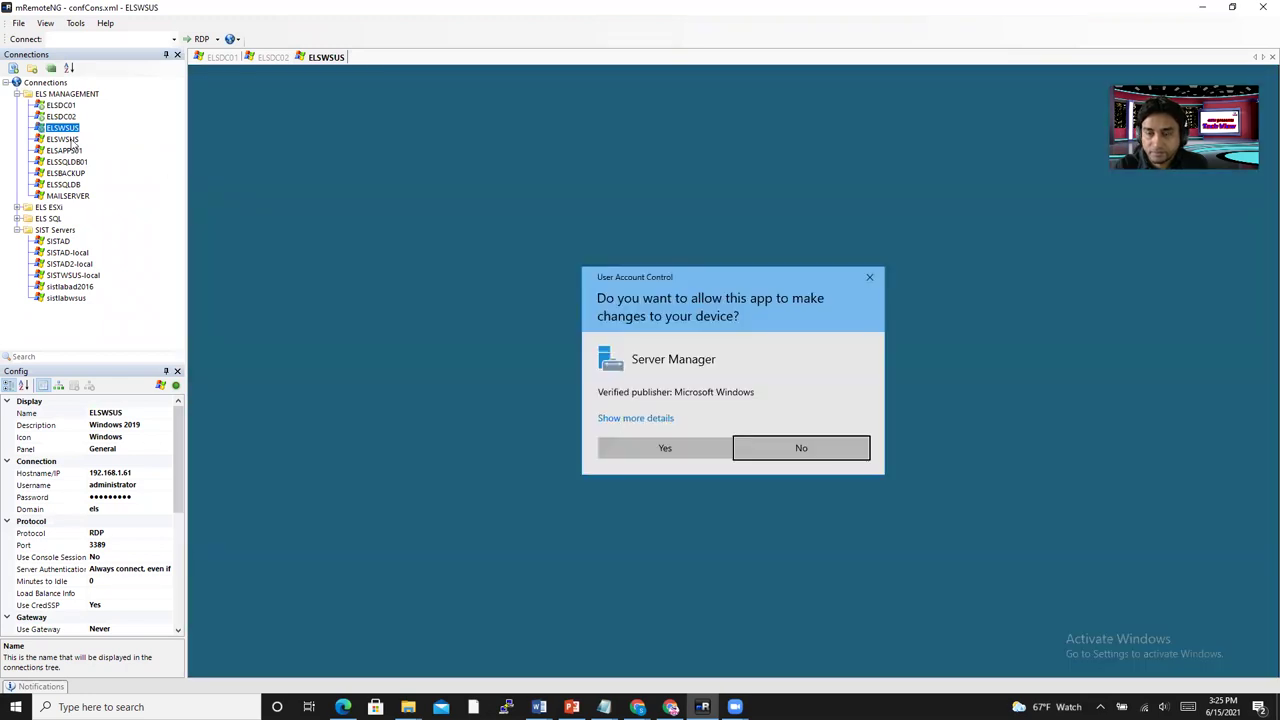
# Decline the Server Manager UAC prompt and confirm the pending shutdown reason comment.
pyautogui.click(775, 437)
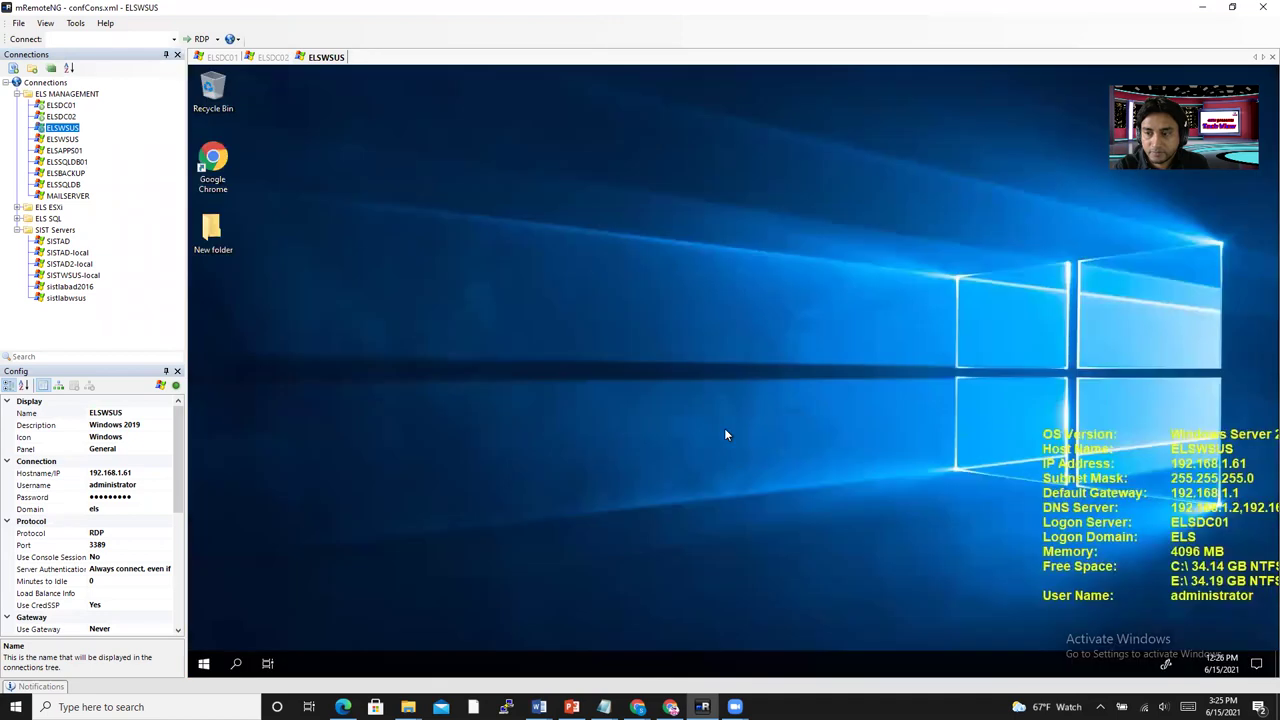
pyautogui.click(74, 151)
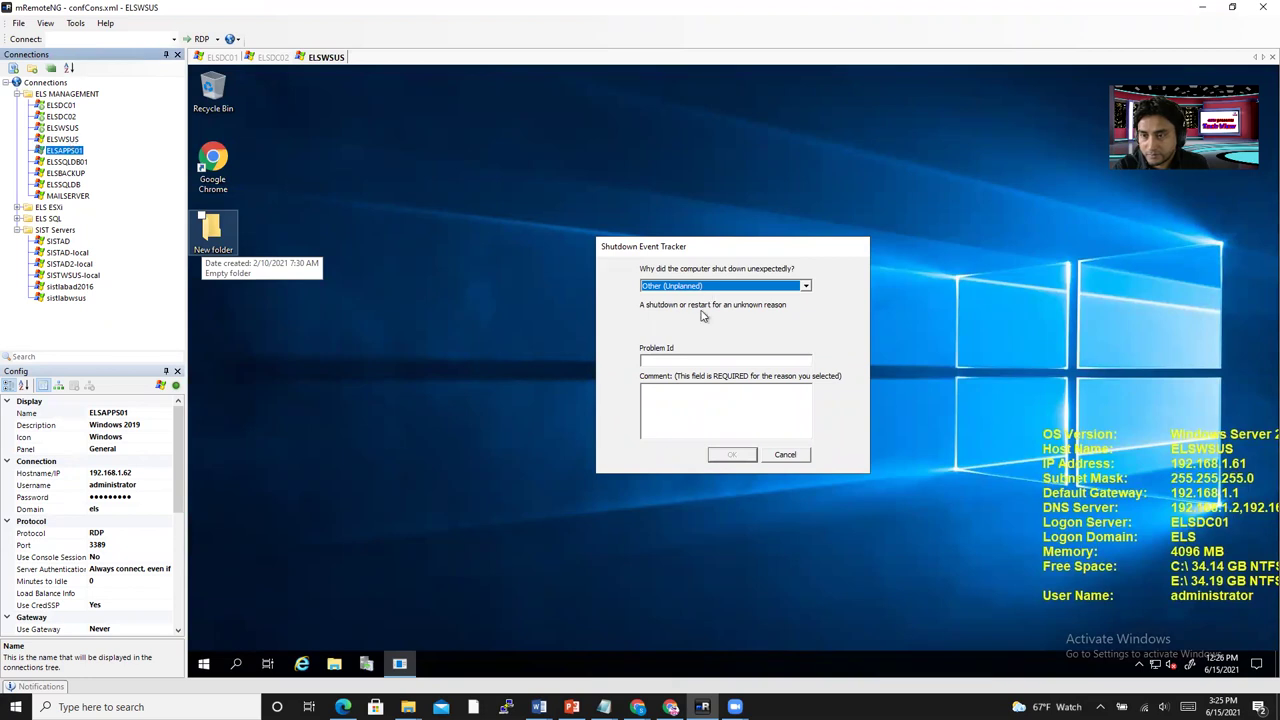
pyautogui.click(668, 418)
pyautogui.write('ertr')
pyautogui.click(721, 457)
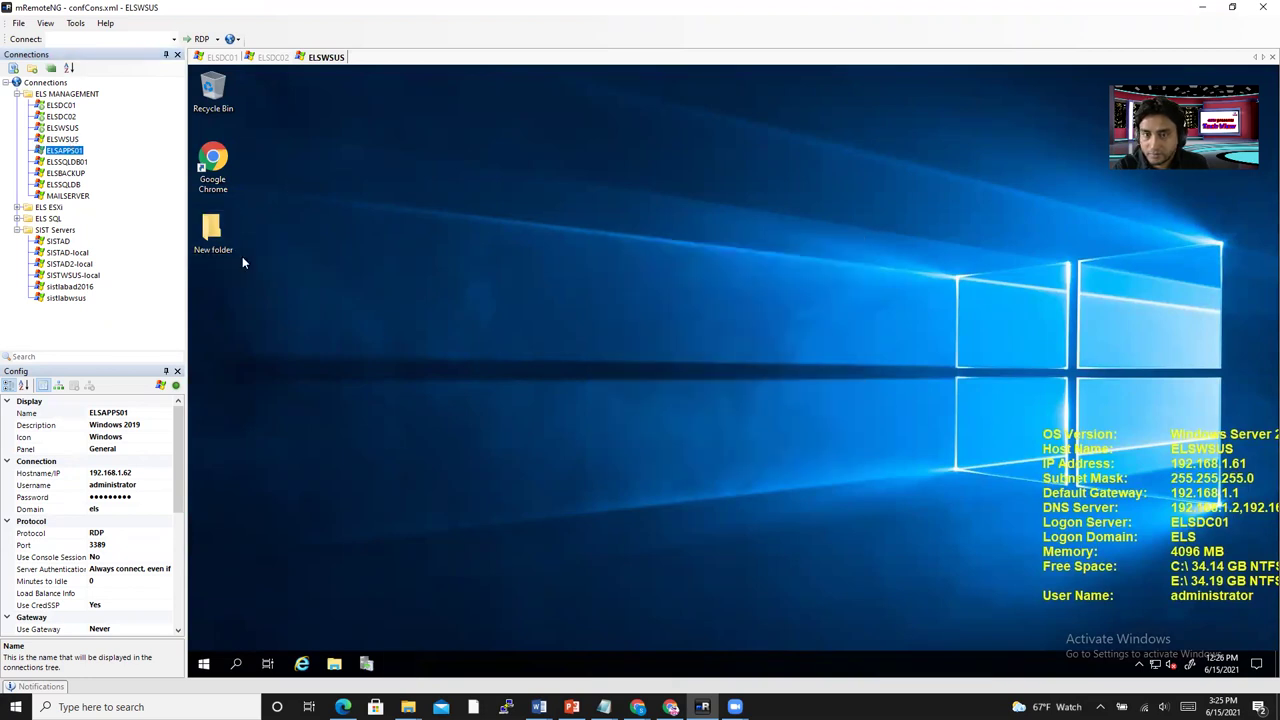
# Connect to ELSBACKUP, accept its banner, allow UAC, and confirm the shutdown reason.
pyautogui.click(84, 176)
pyautogui.doubleClick(86, 180)
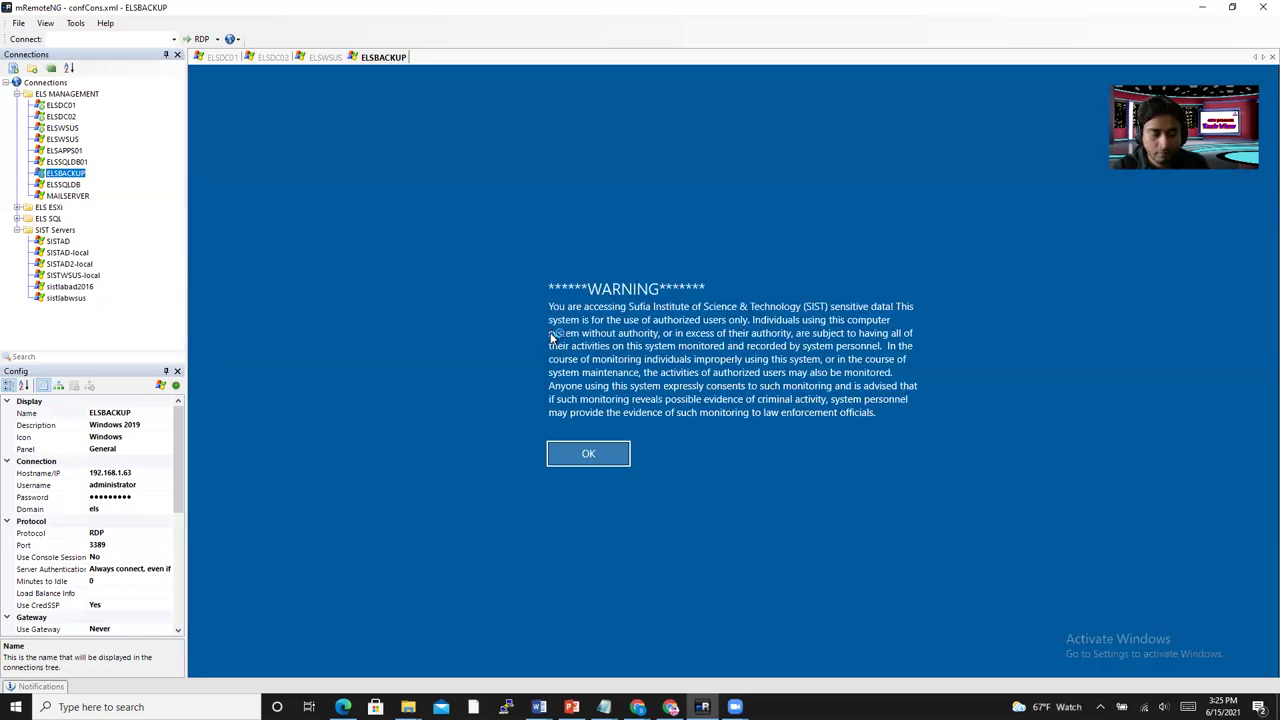
pyautogui.click(590, 454)
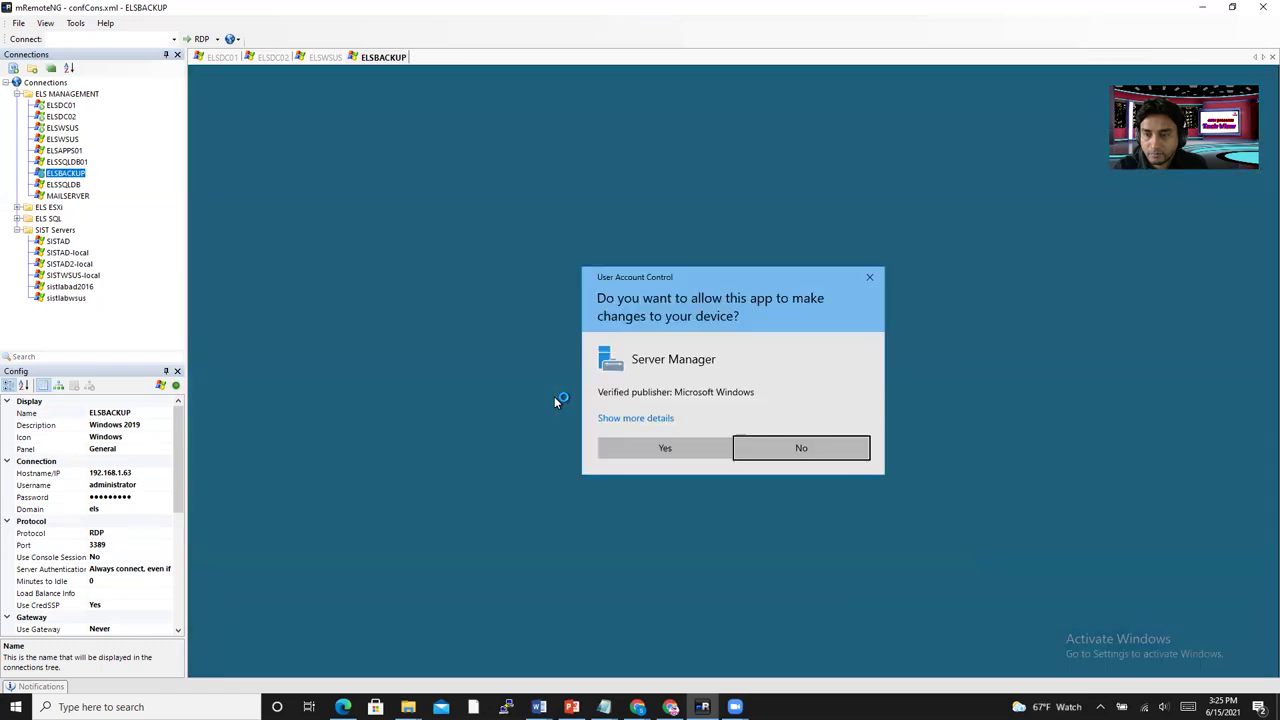
pyautogui.click(794, 450)
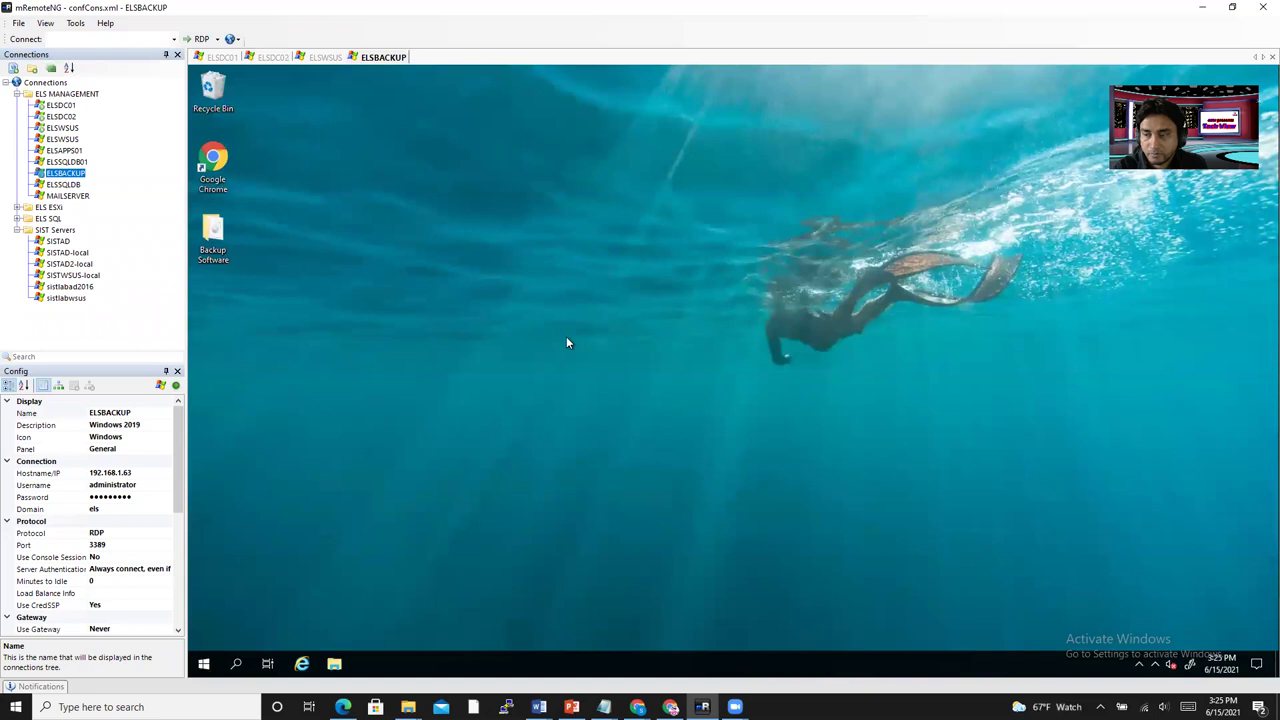
pyautogui.click(765, 403)
pyautogui.write('tretre')
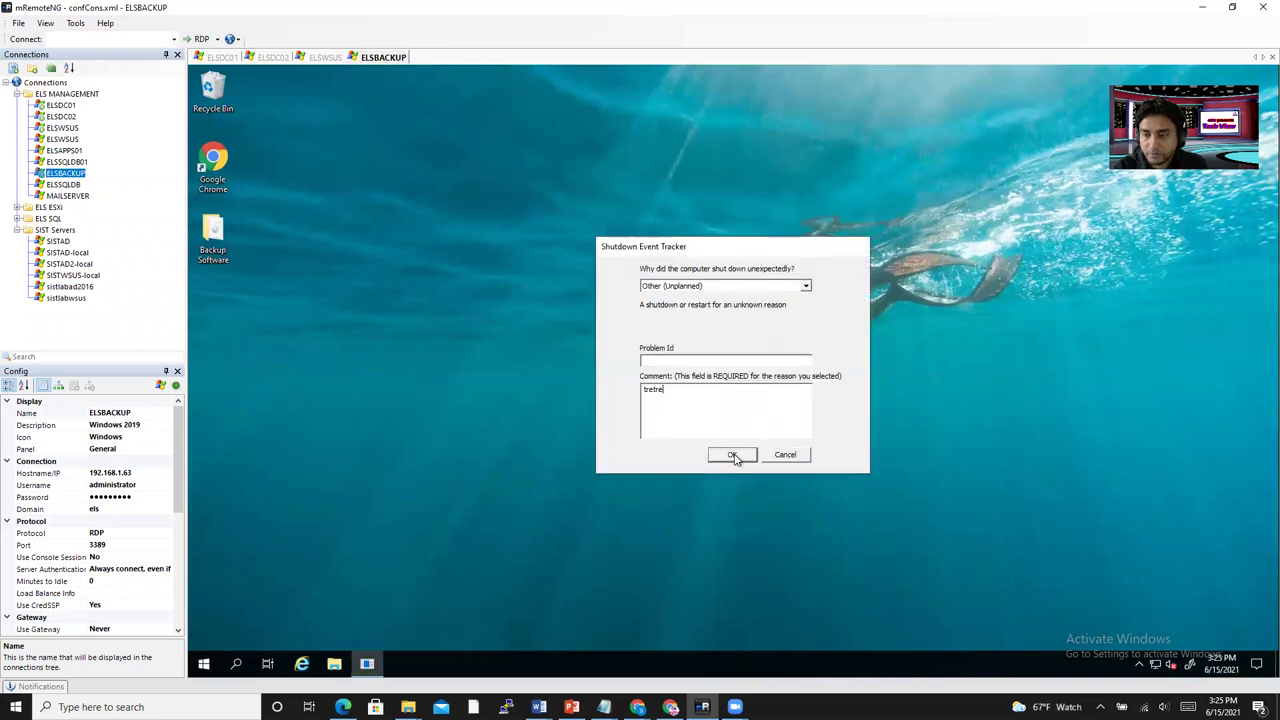
pyautogui.click(733, 456)
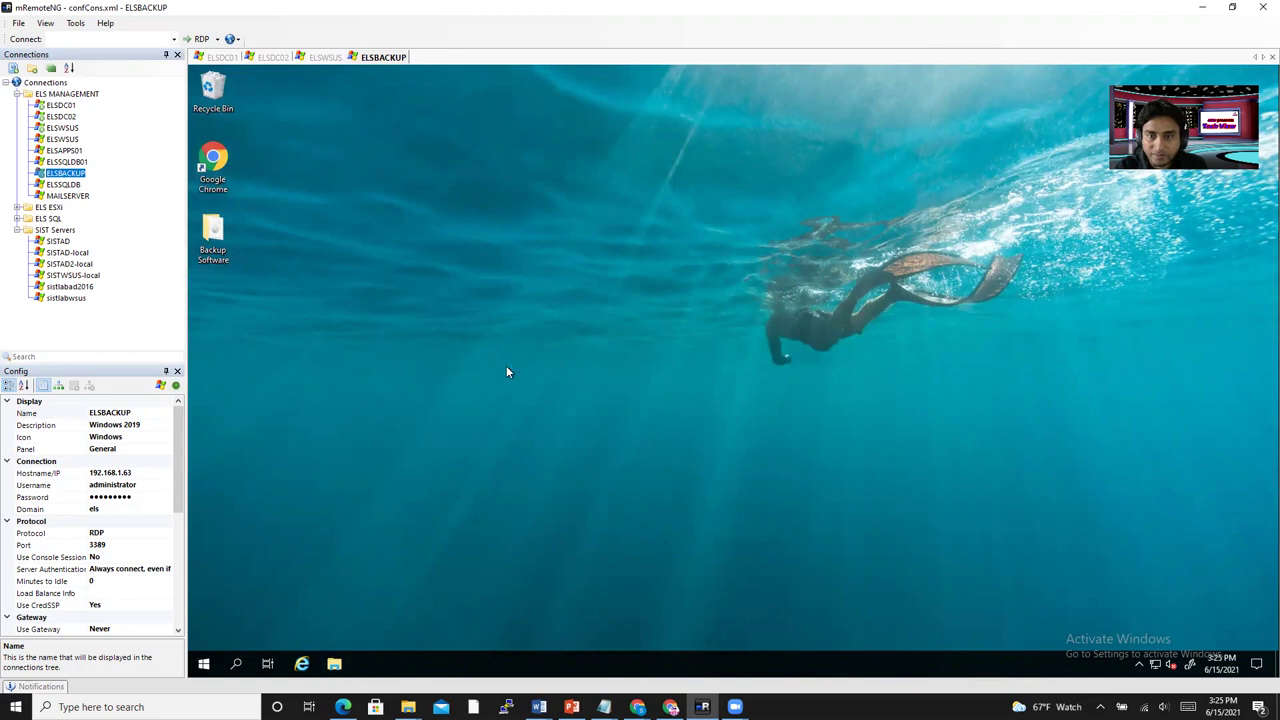
# Open the Veeam Backup (E:) drive on ELSBACKUP in File Explorer.
pyautogui.press('super+e')
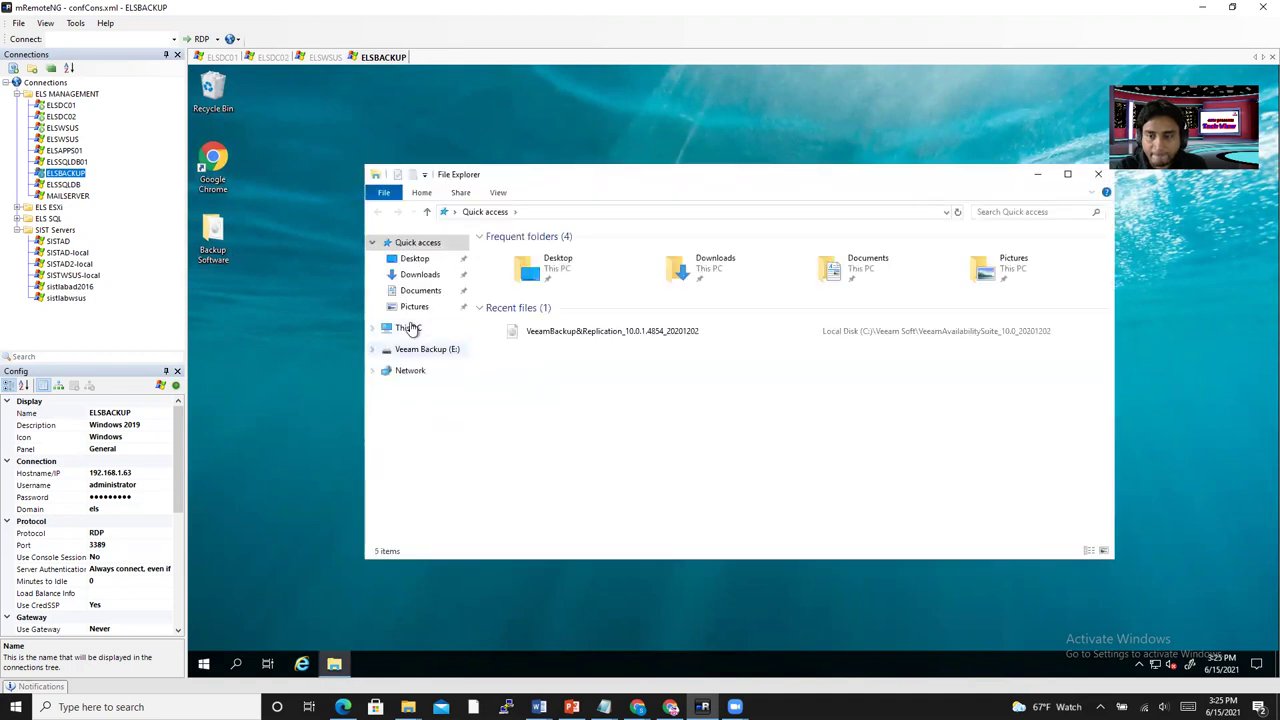
pyautogui.click(408, 328)
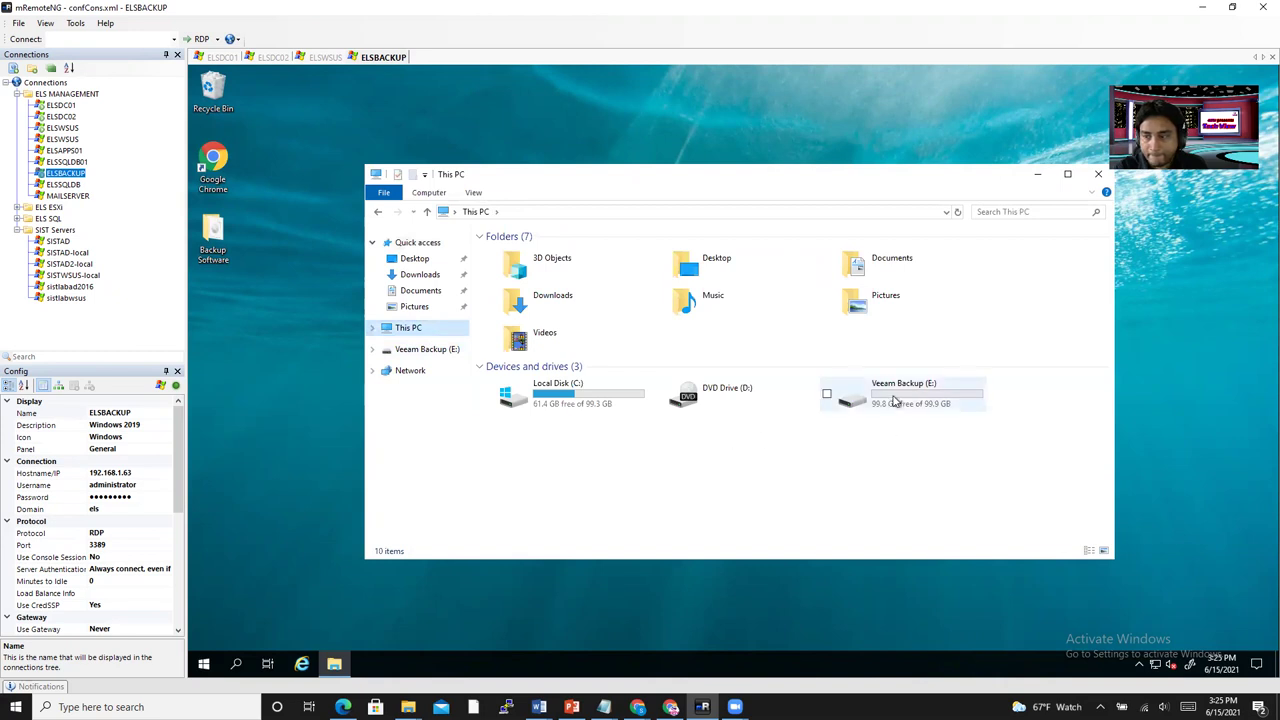
pyautogui.doubleClick(935, 396)
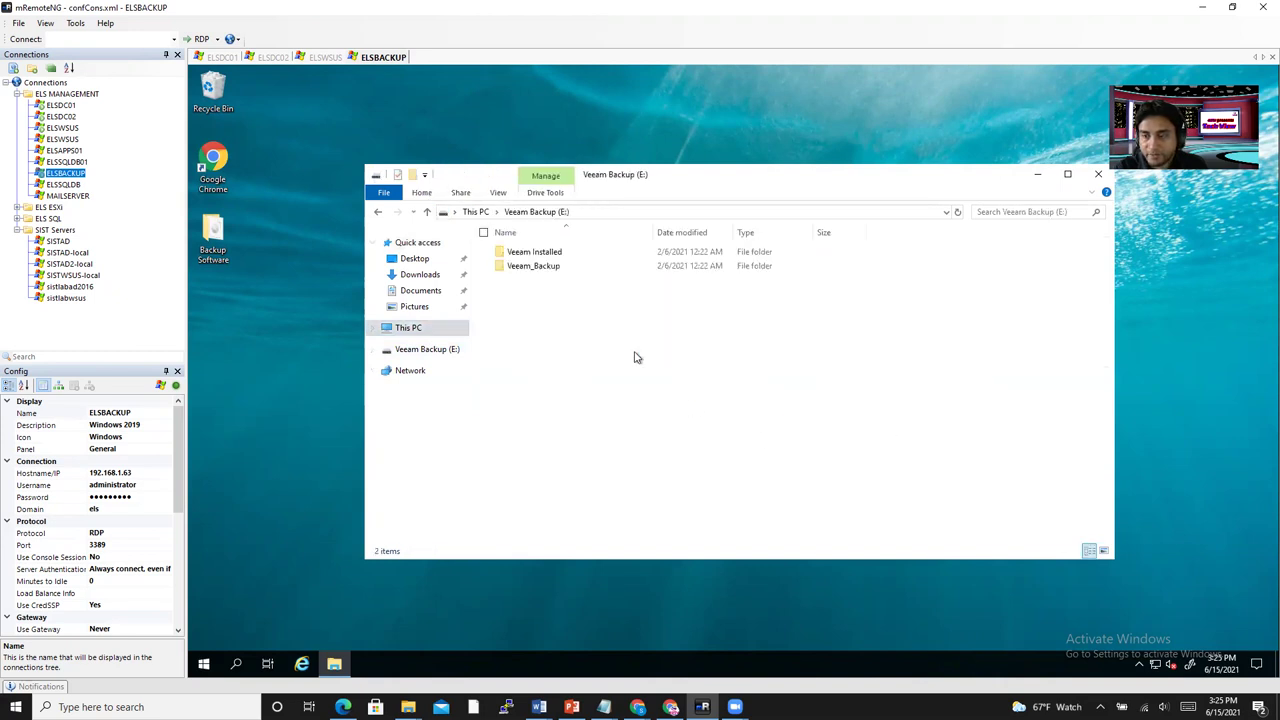
# Paste the copied BGInfo folder onto the E: drive, discarding a stray new folder.
pyautogui.rightClick(568, 307)
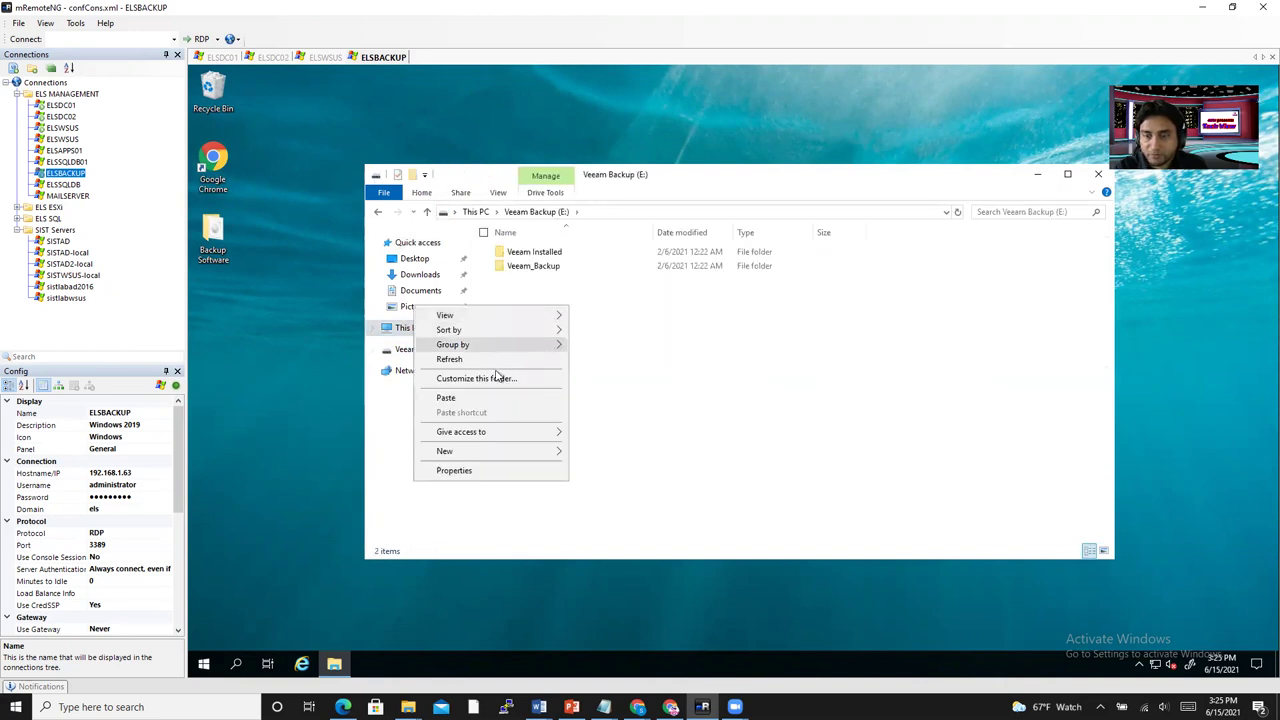
pyautogui.moveTo(490, 451)
pyautogui.click(628, 450)
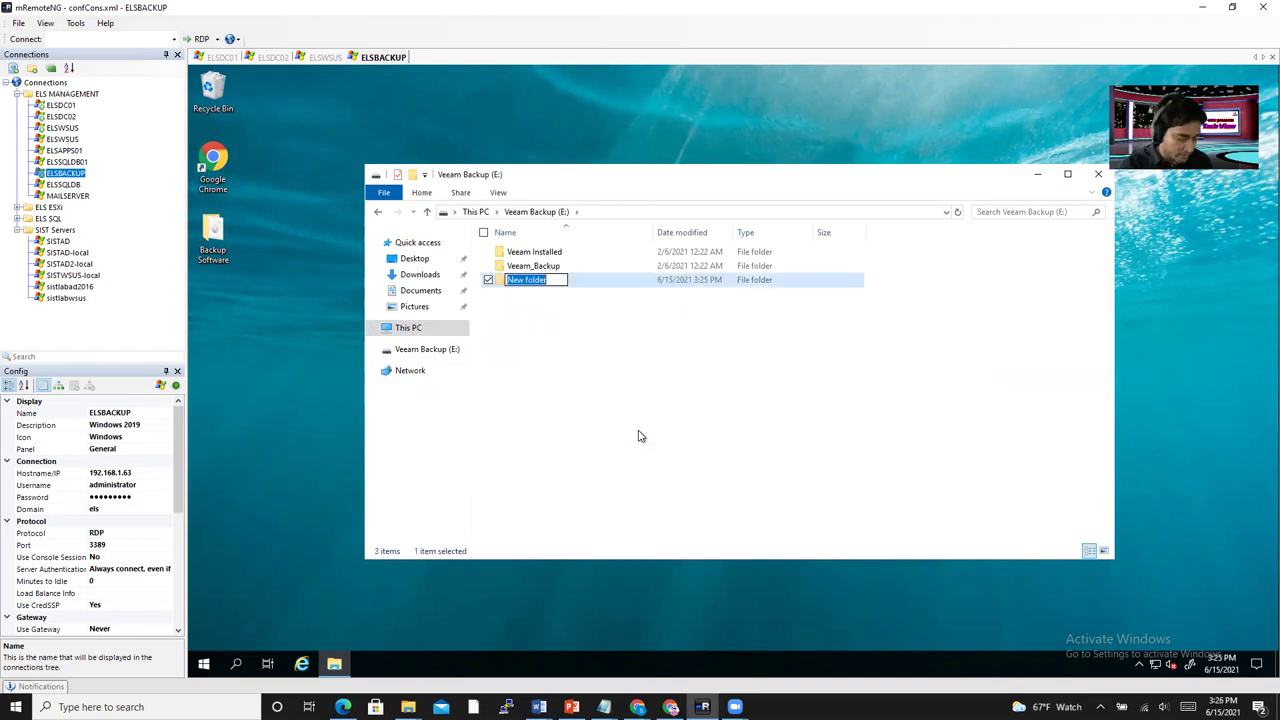
pyautogui.write('B')
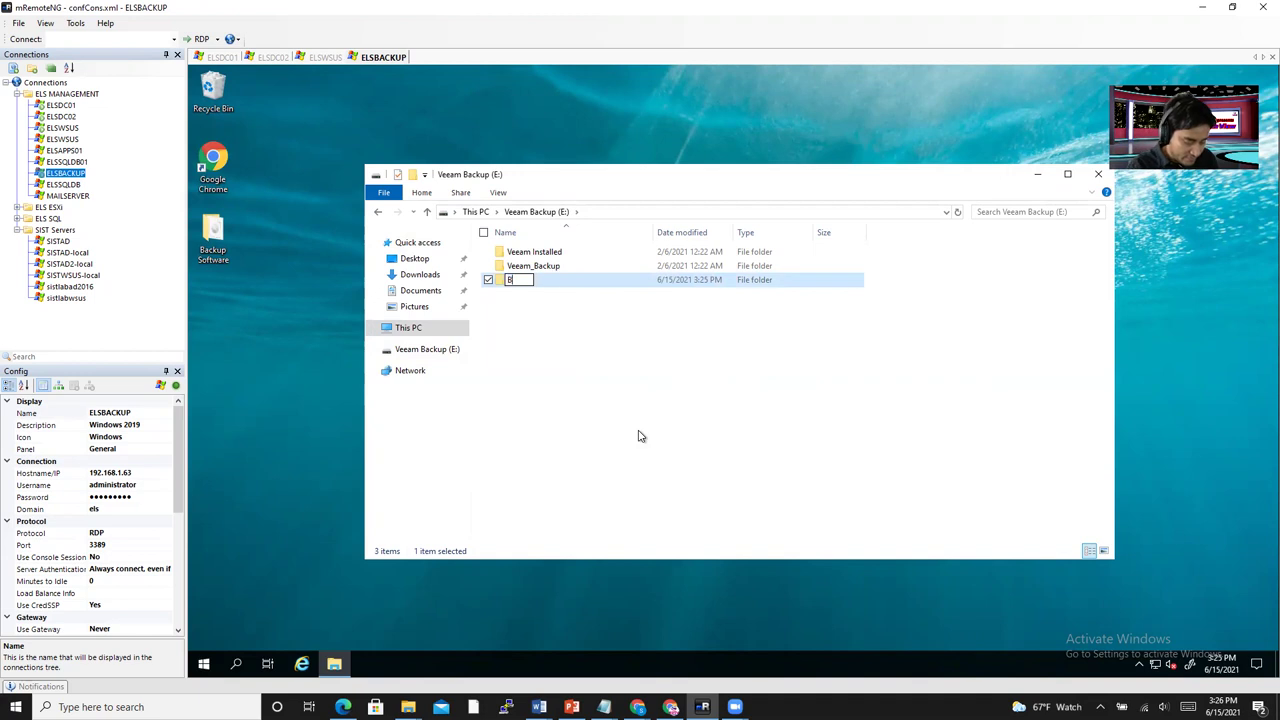
pyautogui.write('g')
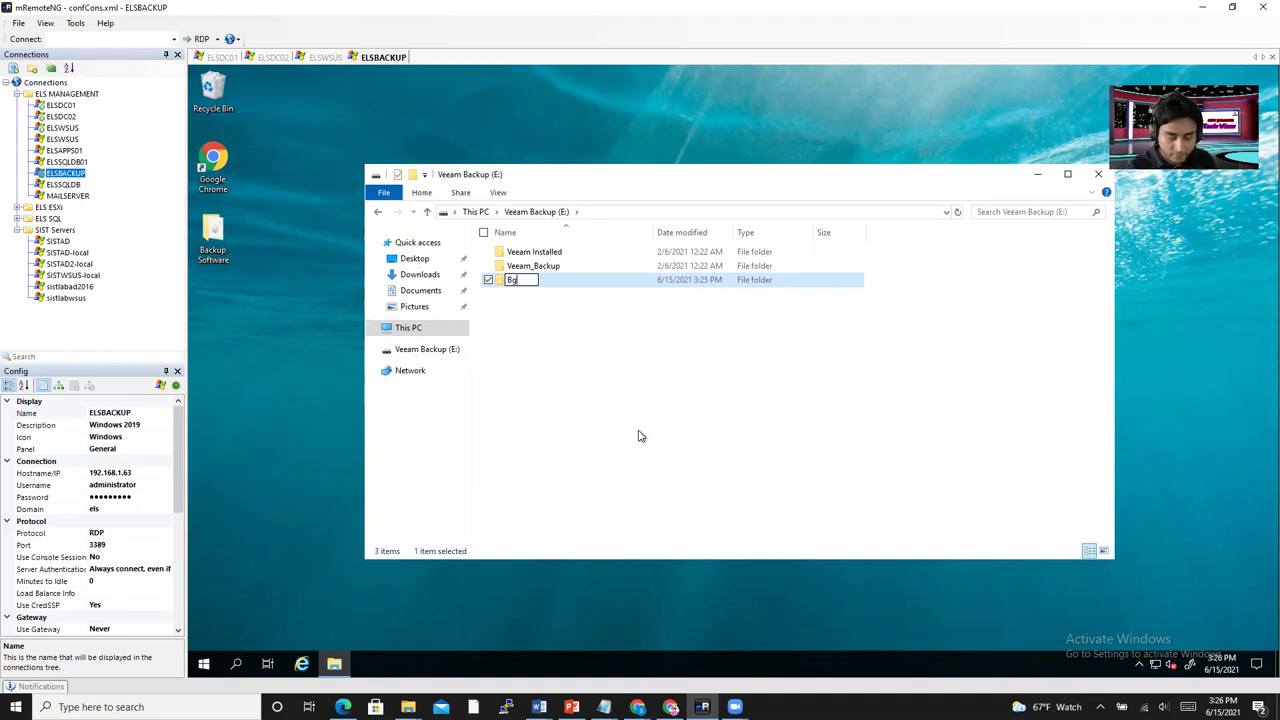
pyautogui.press('BackSpace')
pyautogui.press('BackSpace')
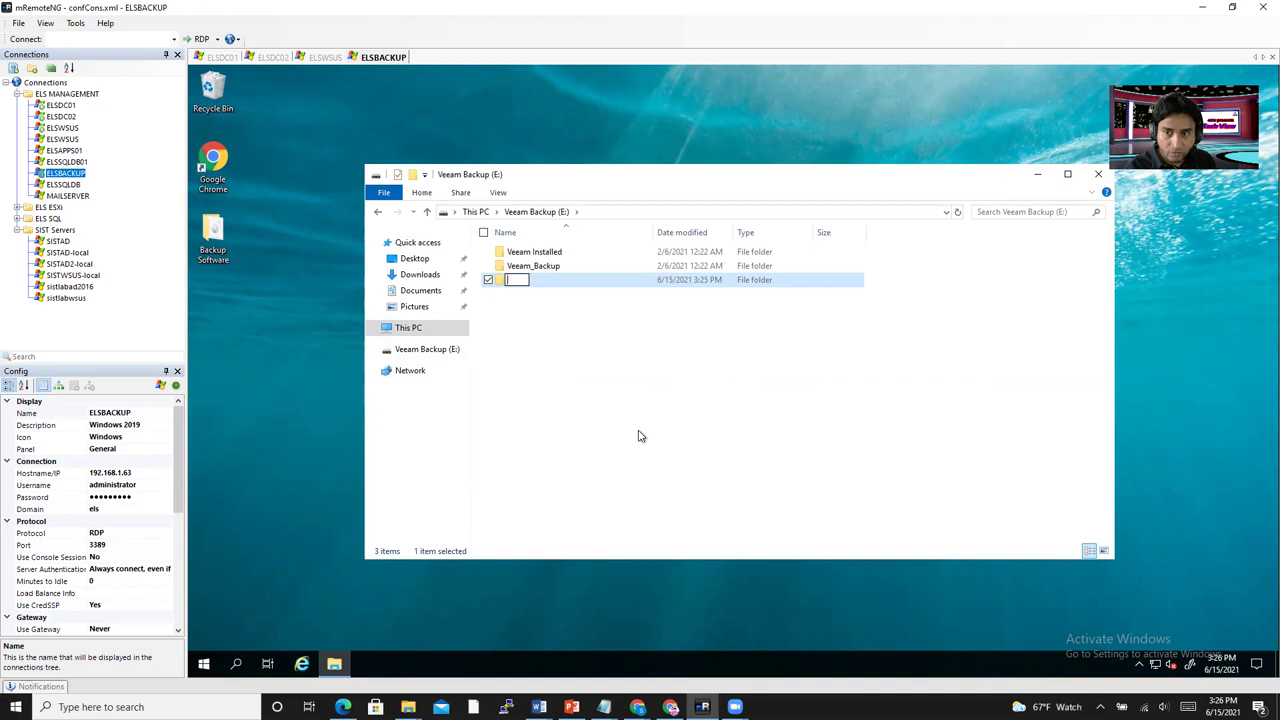
pyautogui.click(641, 436)
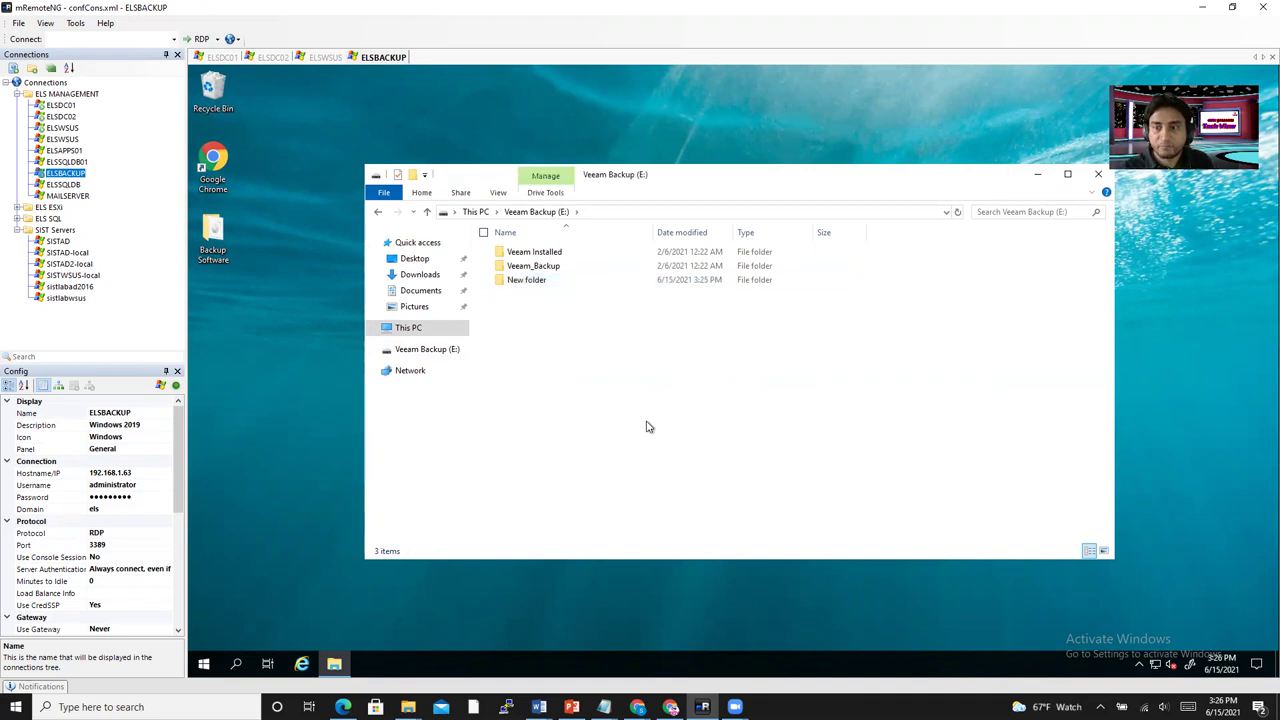
pyautogui.click(541, 285)
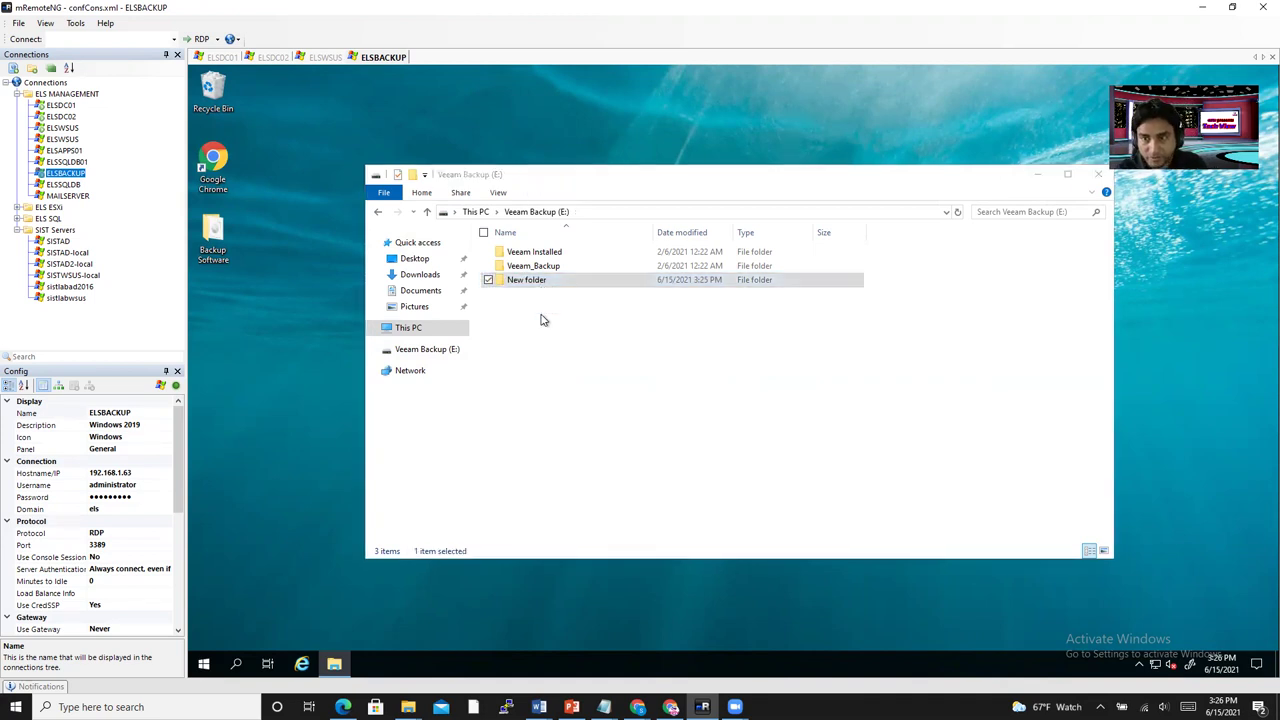
pyautogui.press('Delete')
pyautogui.rightClick(543, 314)
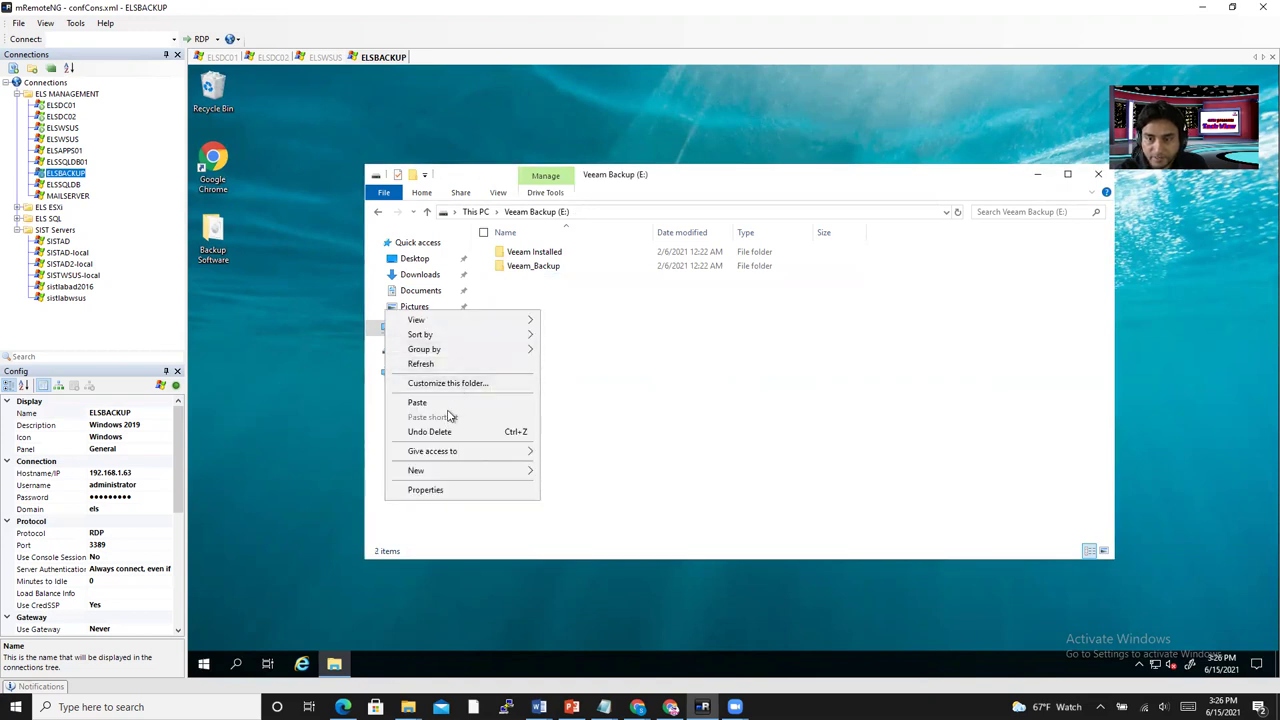
pyautogui.click(446, 403)
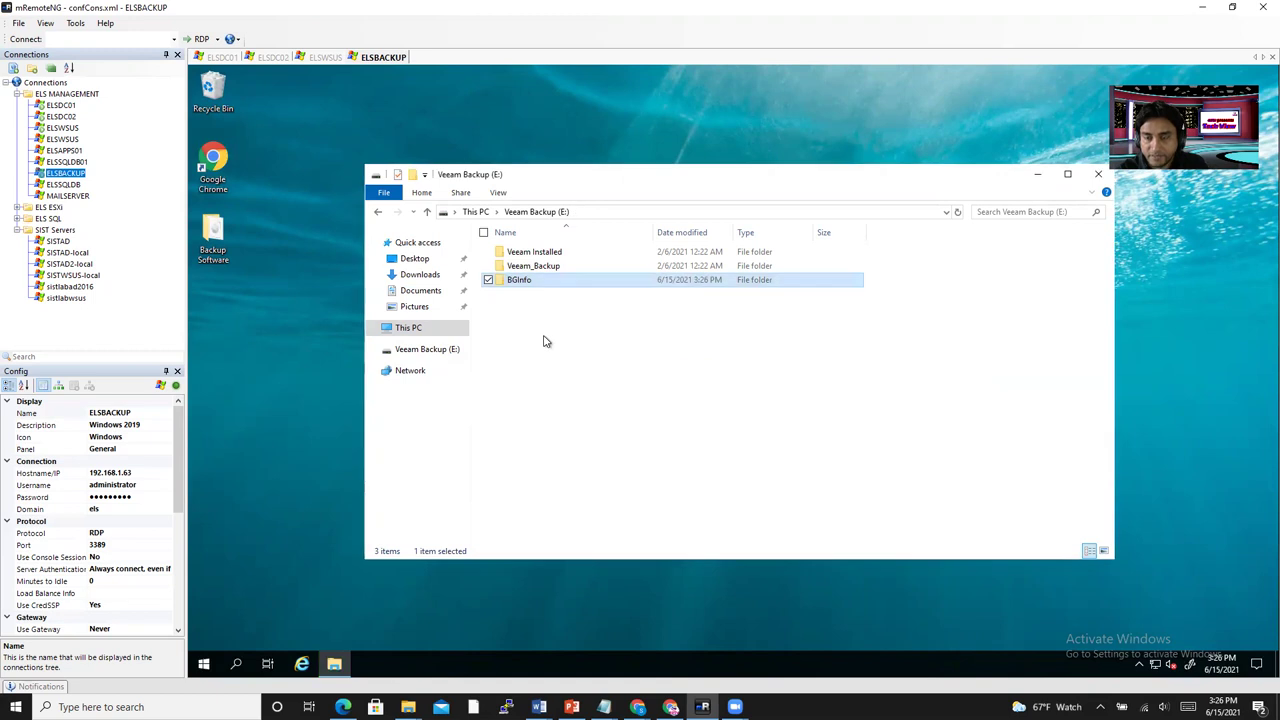
# Turn on sharing for the BGInfo folder in its Advanced Sharing settings.
pyautogui.doubleClick(529, 284)
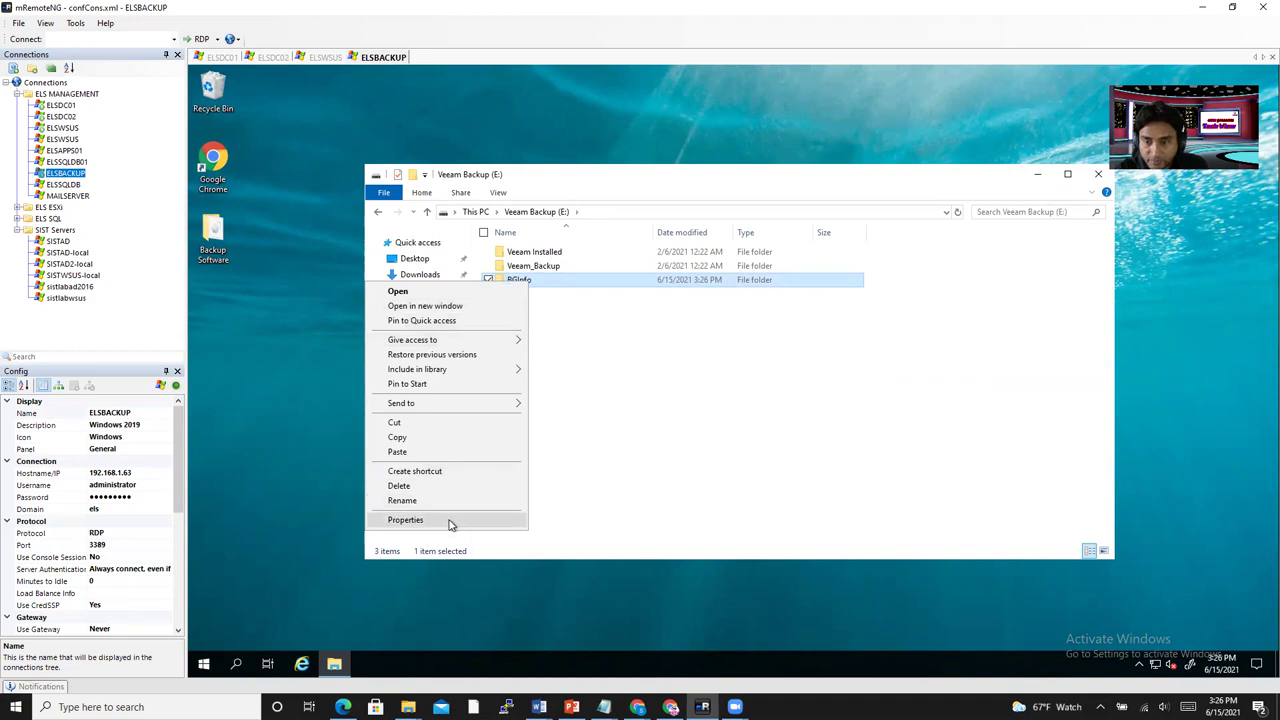
pyautogui.click(449, 520)
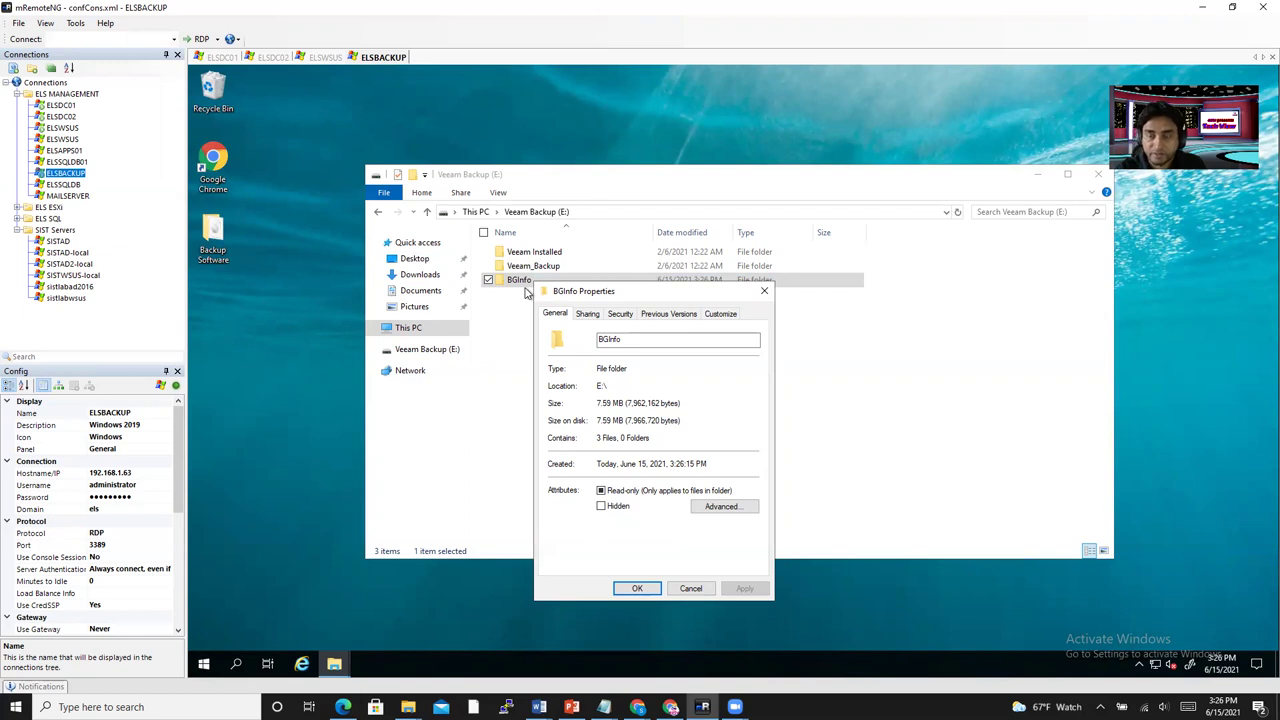
pyautogui.click(590, 317)
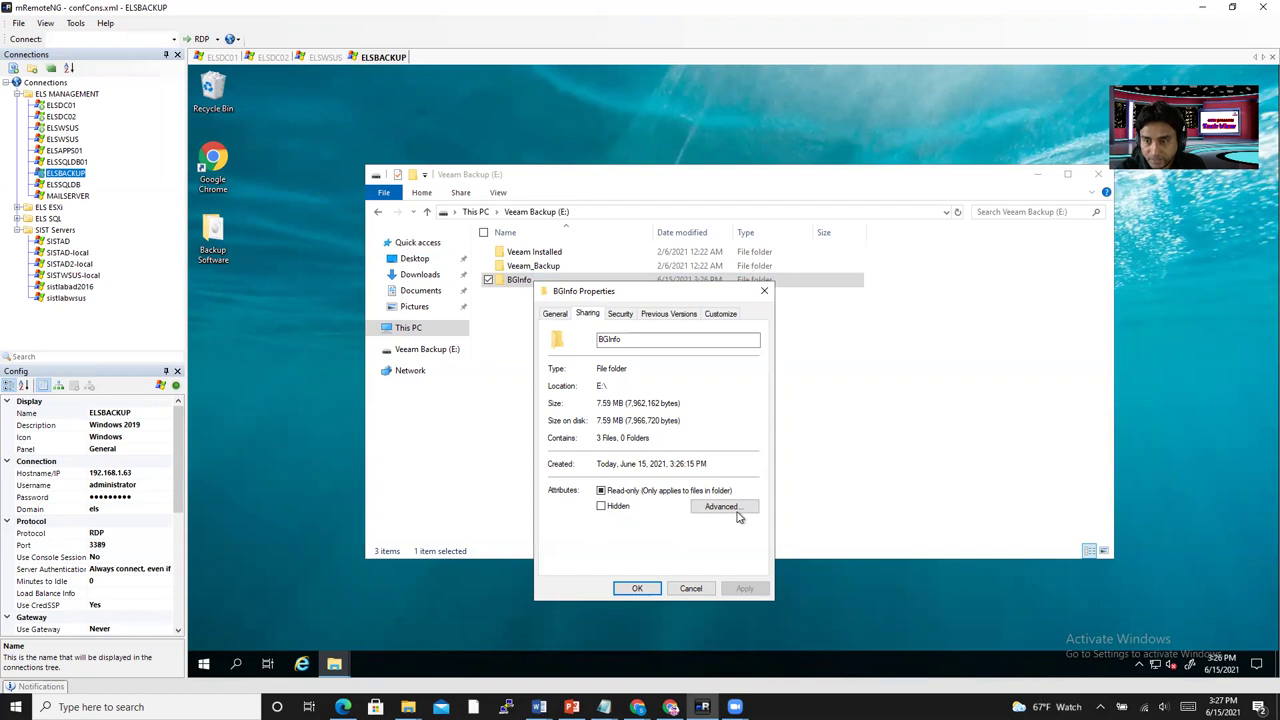
pyautogui.click(595, 473)
pyautogui.click(655, 447)
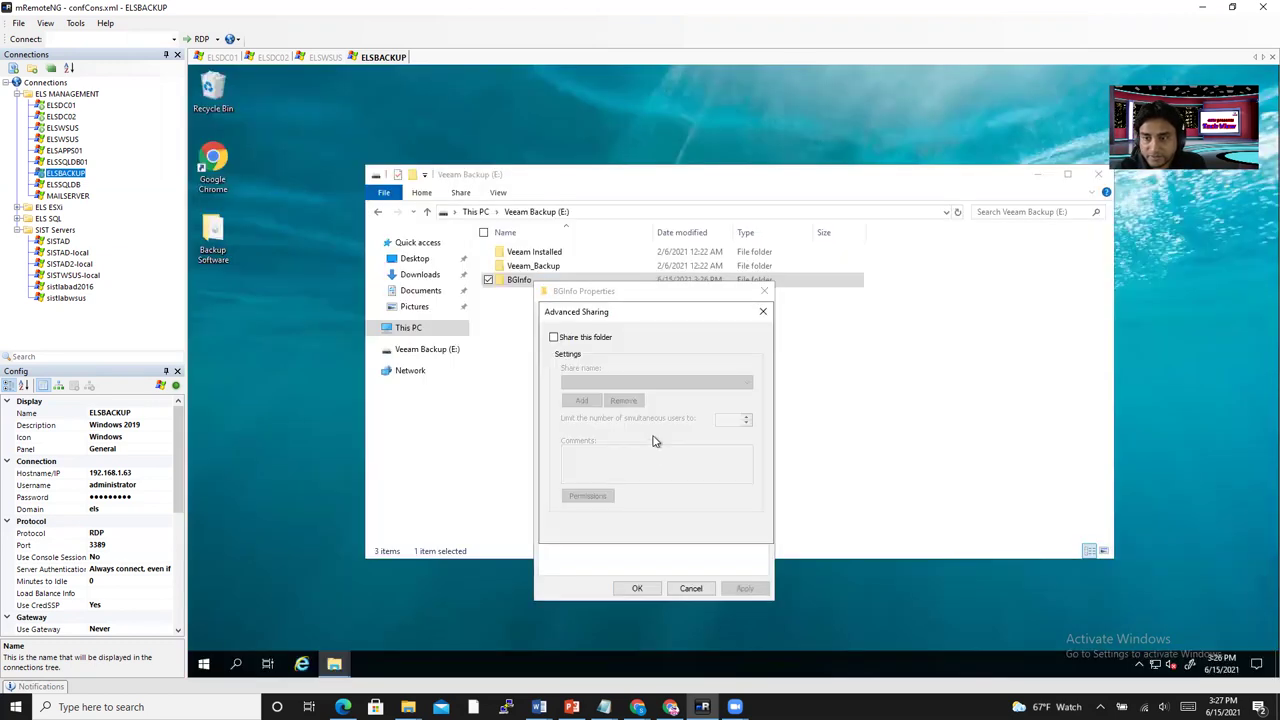
pyautogui.click(553, 337)
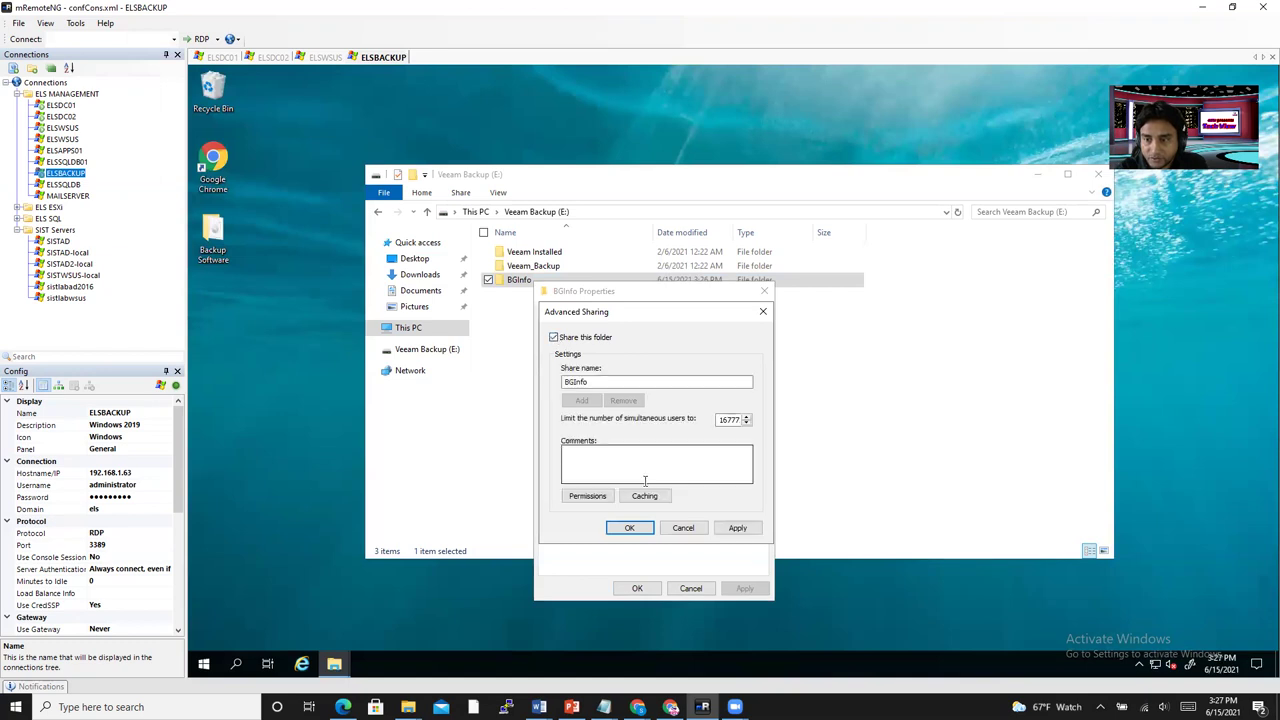
# Replace Everyone with Domain Users in the BGInfo share permissions.
pyautogui.click(588, 497)
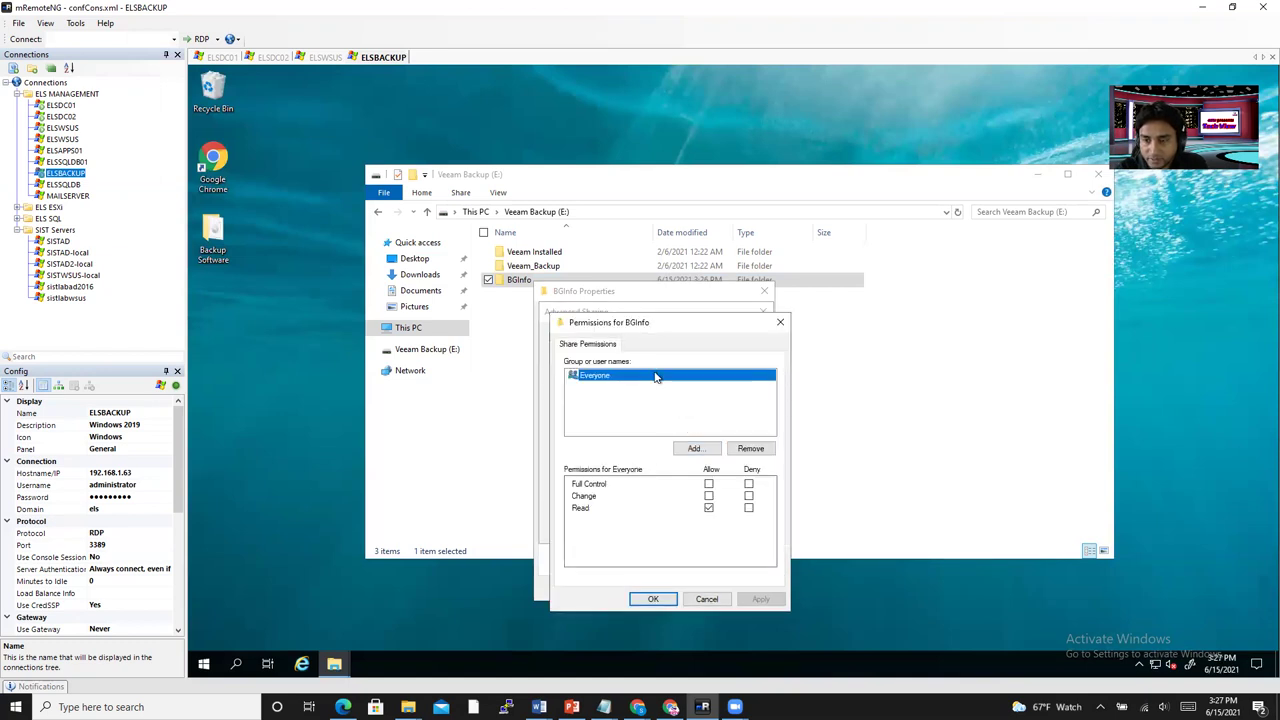
pyautogui.click(748, 449)
pyautogui.click(702, 448)
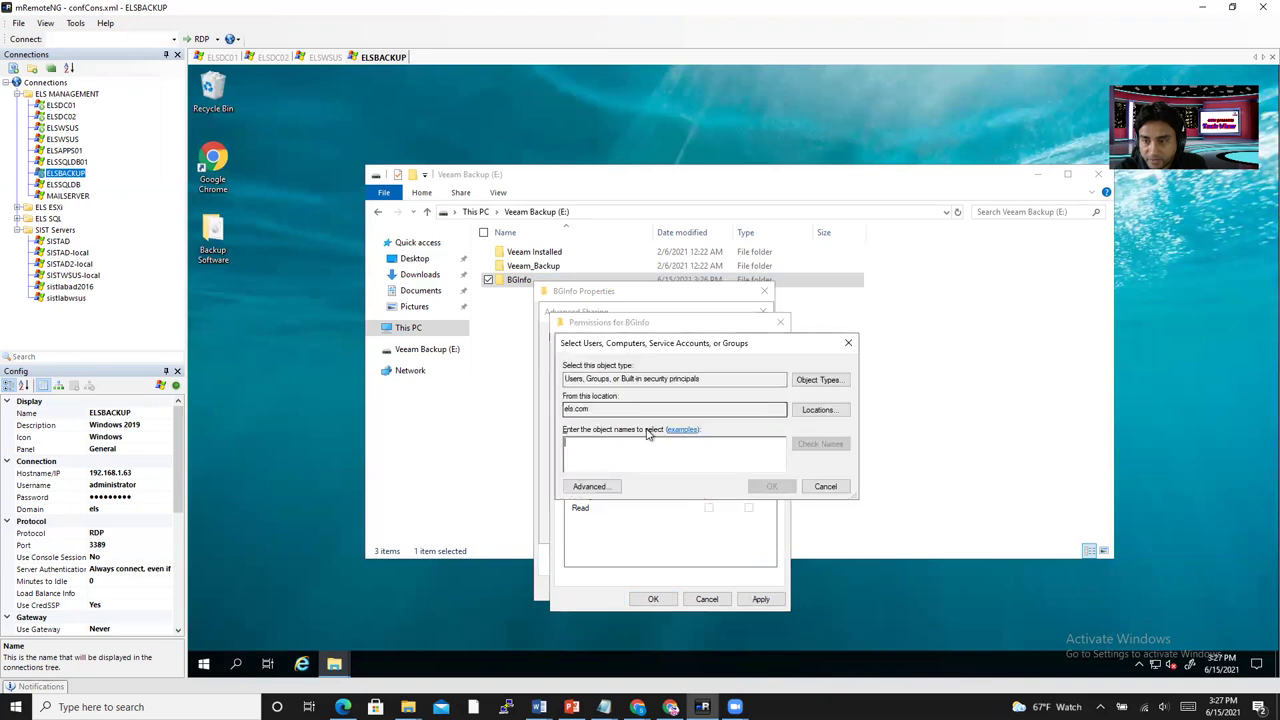
pyautogui.write('domain')
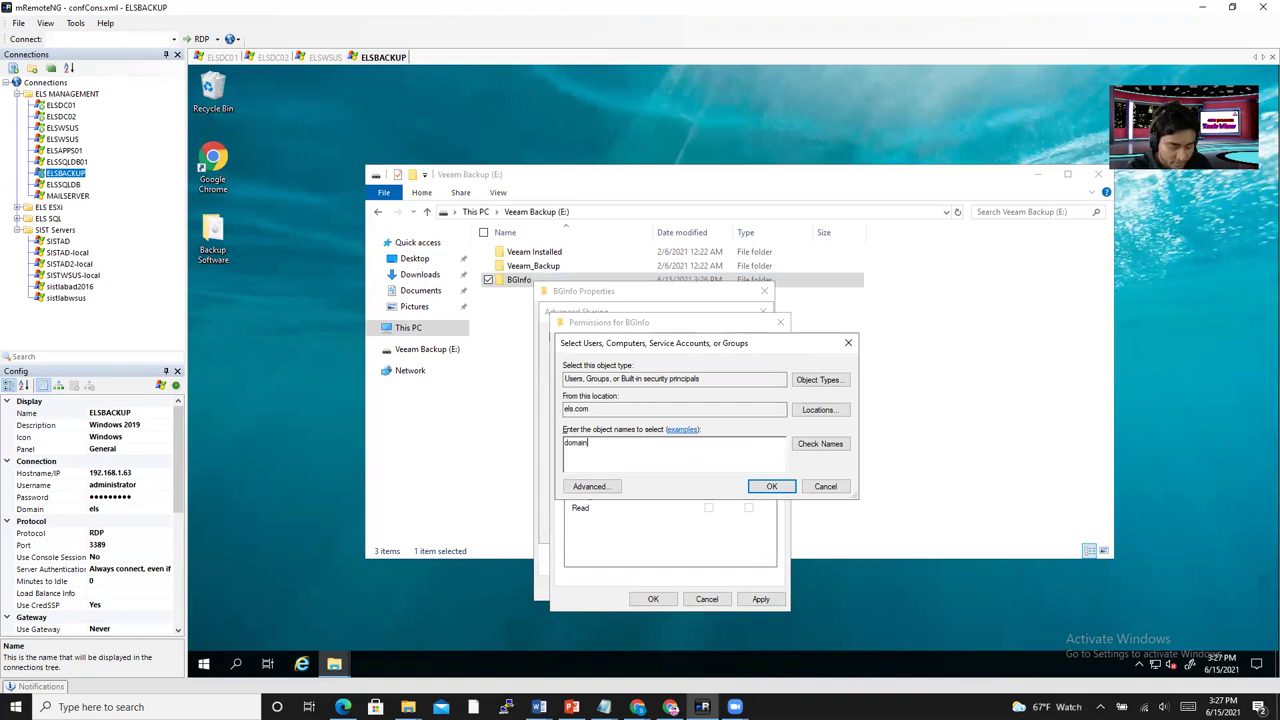
pyautogui.write(' user')
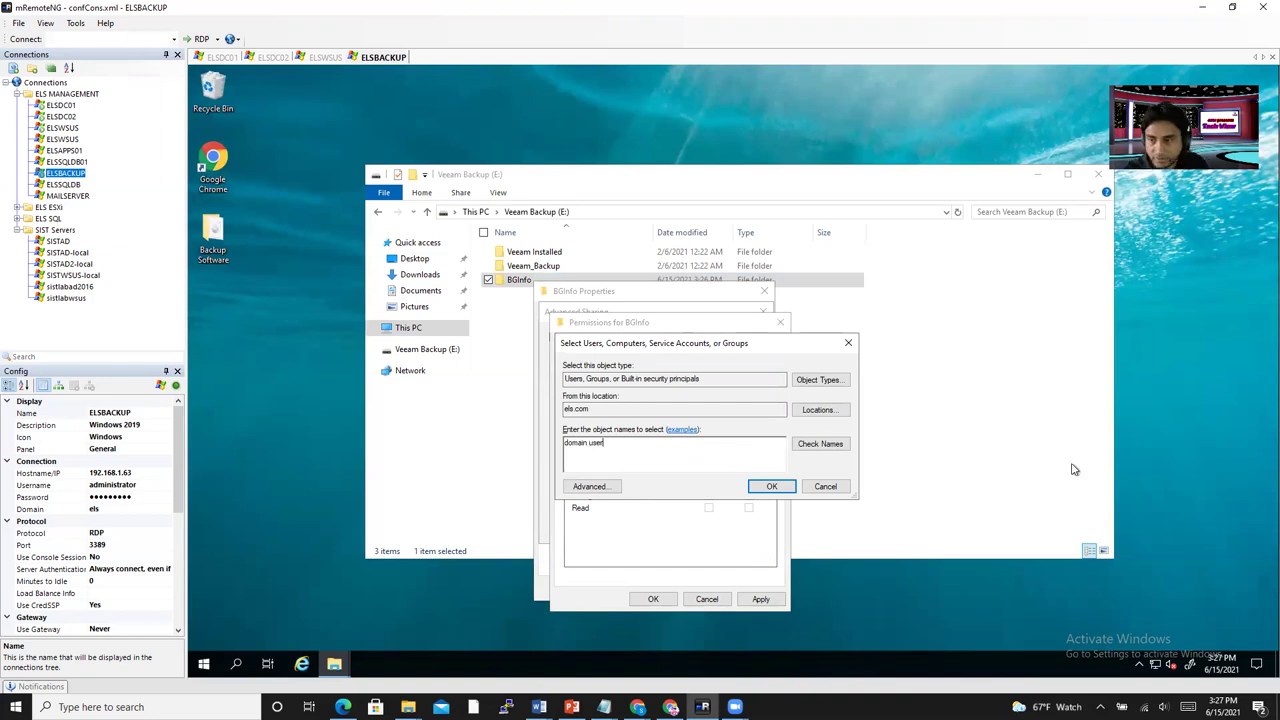
pyautogui.click(803, 447)
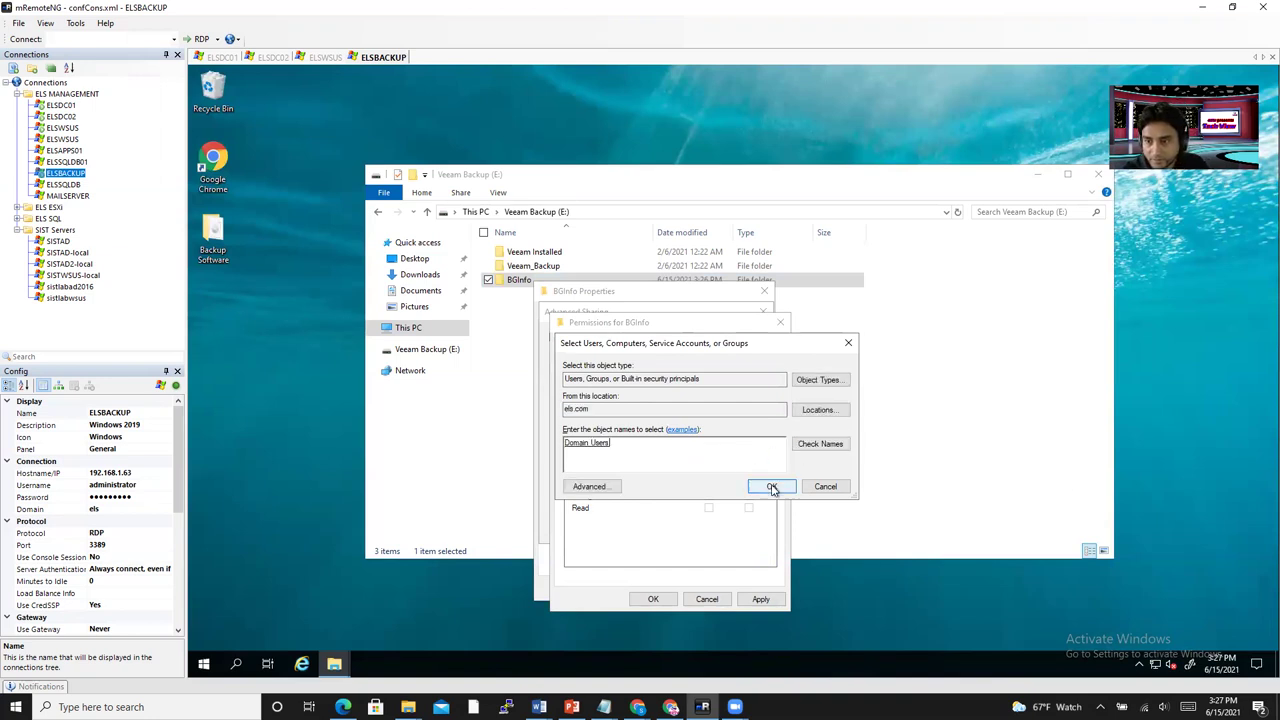
pyautogui.click(764, 487)
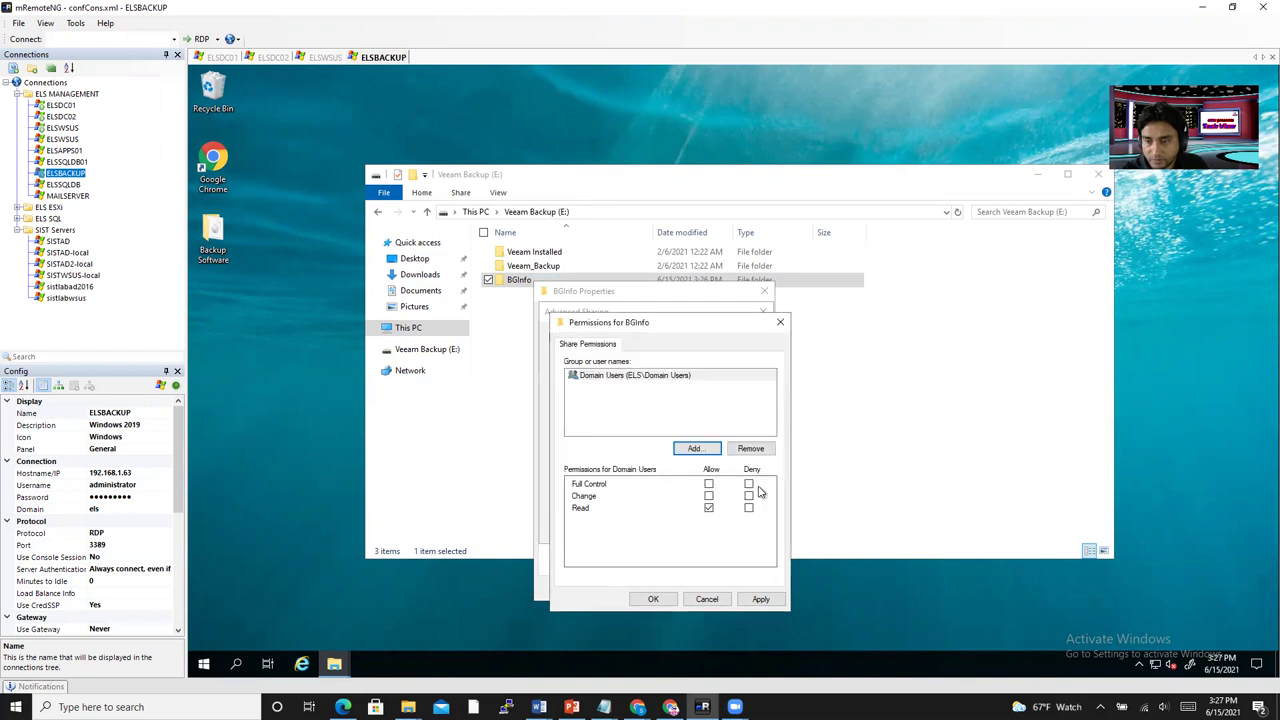
# Add Domain Admins to the share permissions and grant it Full Control.
pyautogui.click(696, 449)
pyautogui.write('domain admins')
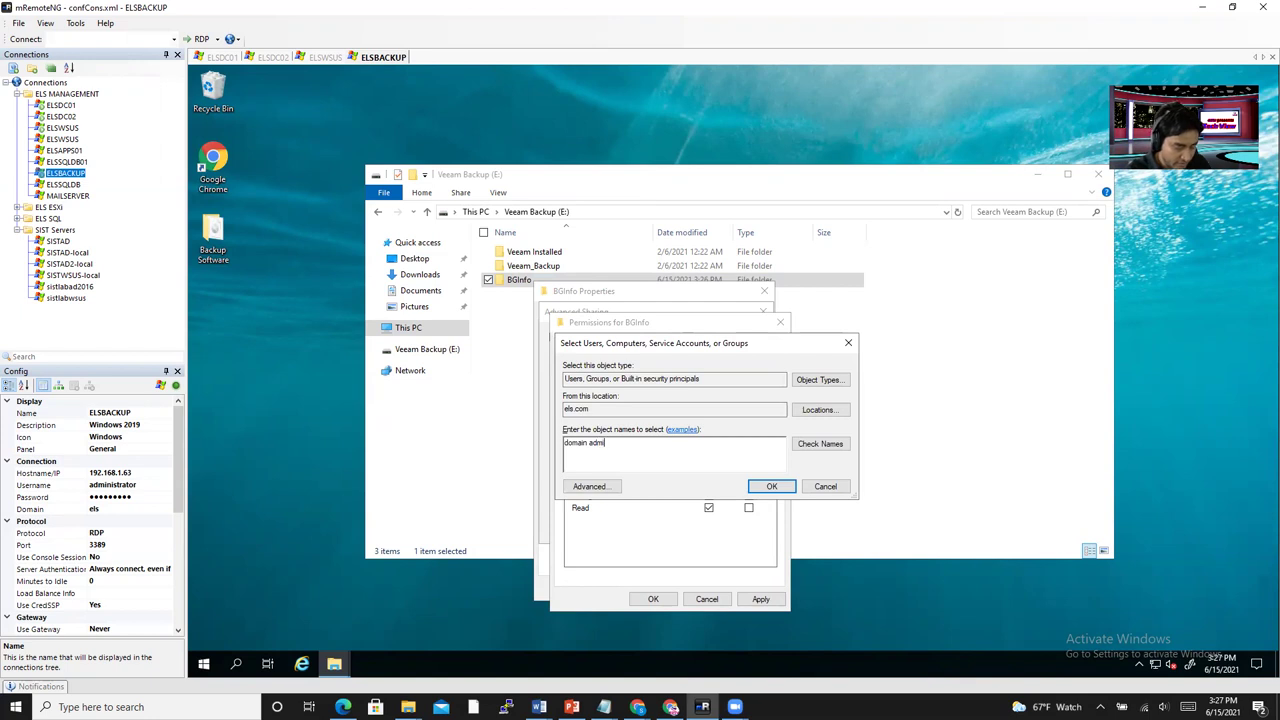
pyautogui.click(820, 445)
pyautogui.click(768, 487)
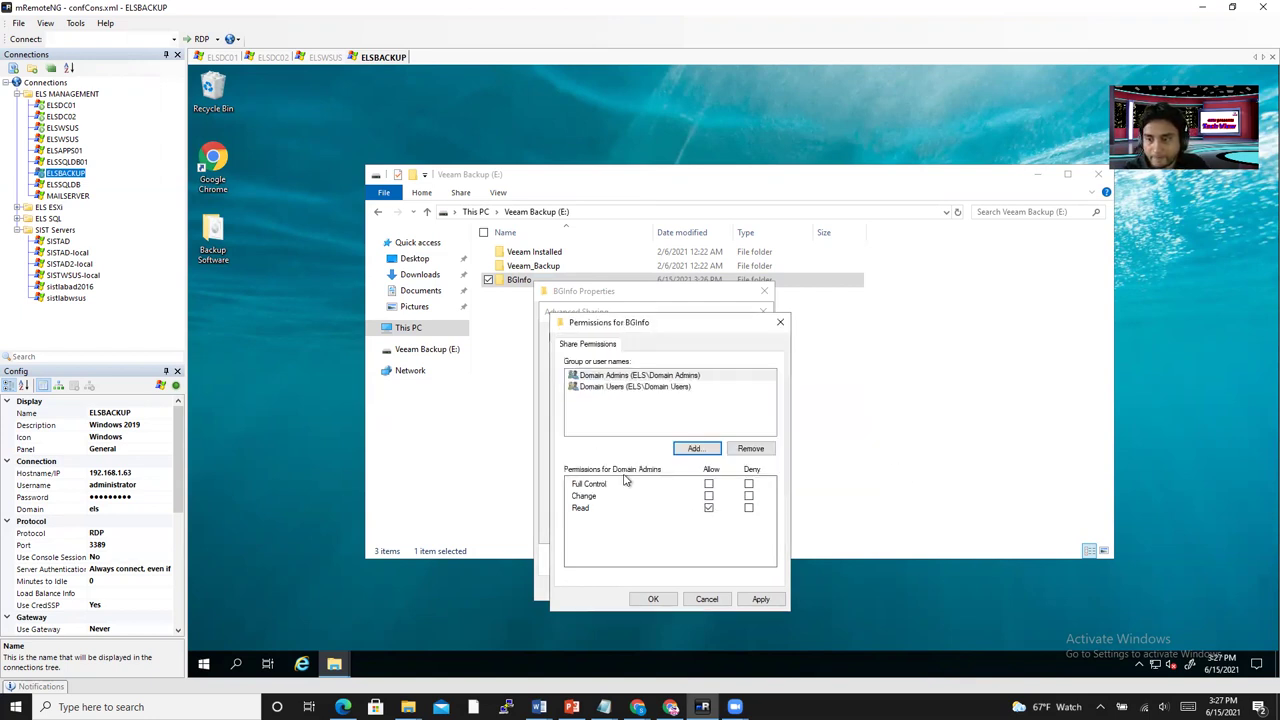
pyautogui.click(592, 378)
pyautogui.click(597, 390)
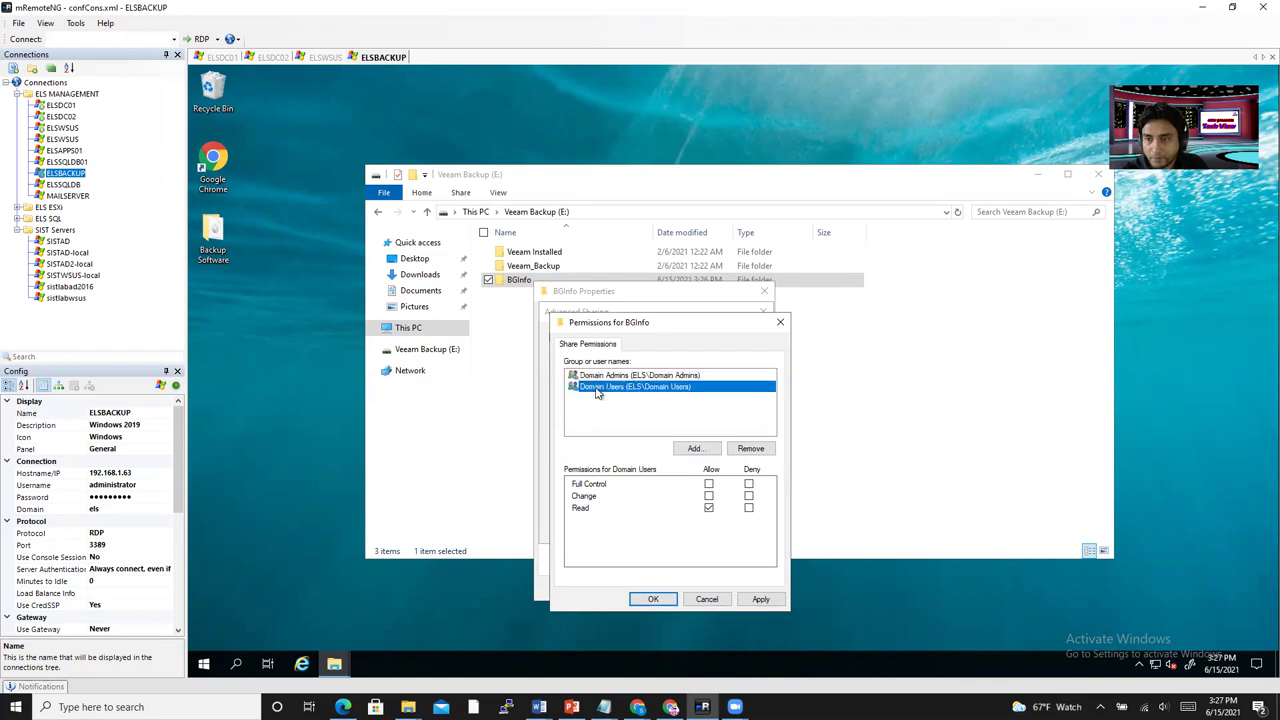
pyautogui.click(709, 484)
pyautogui.click(630, 377)
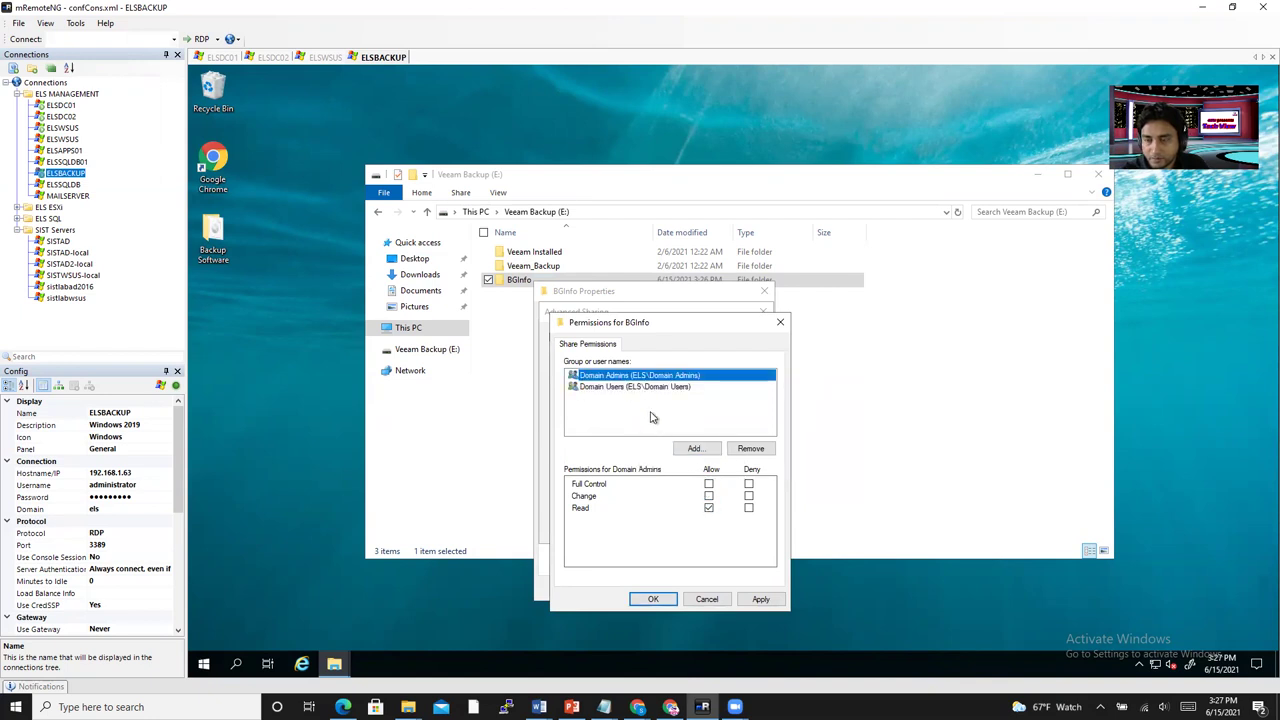
pyautogui.click(709, 484)
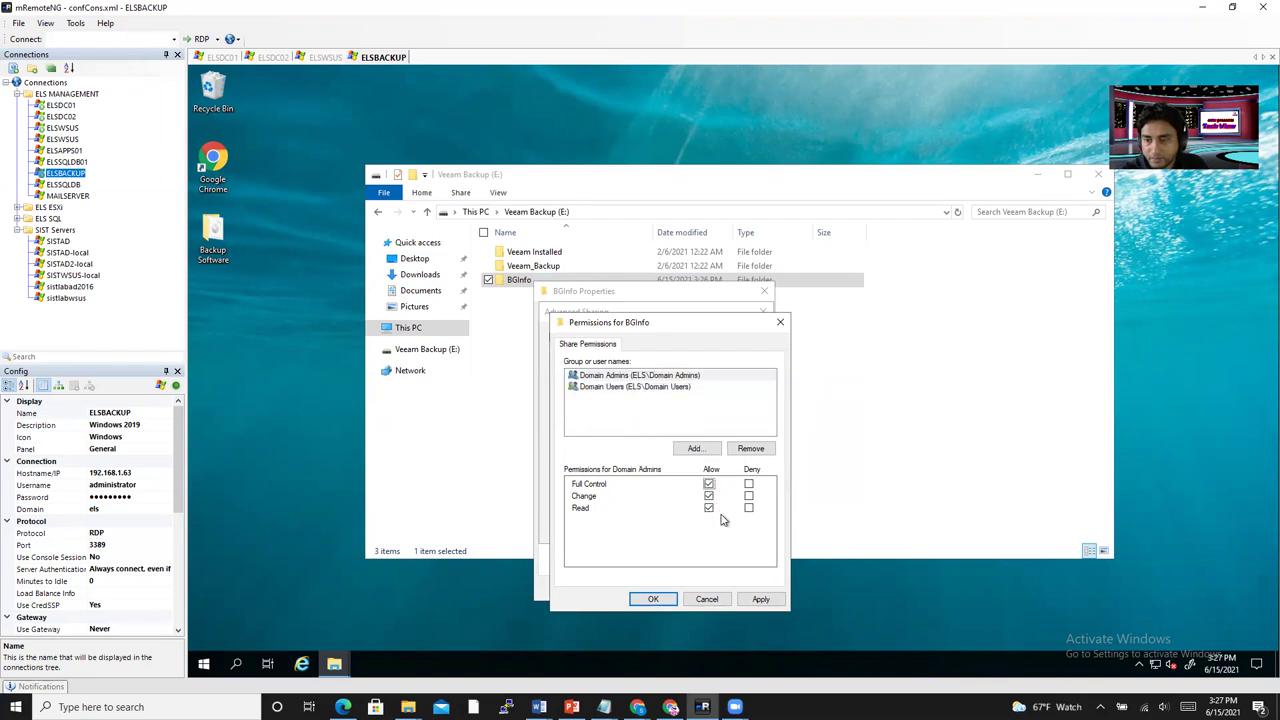
# Apply and confirm the share permissions and sharing settings, then close the folder properties.
pyautogui.click(761, 599)
pyautogui.click(653, 600)
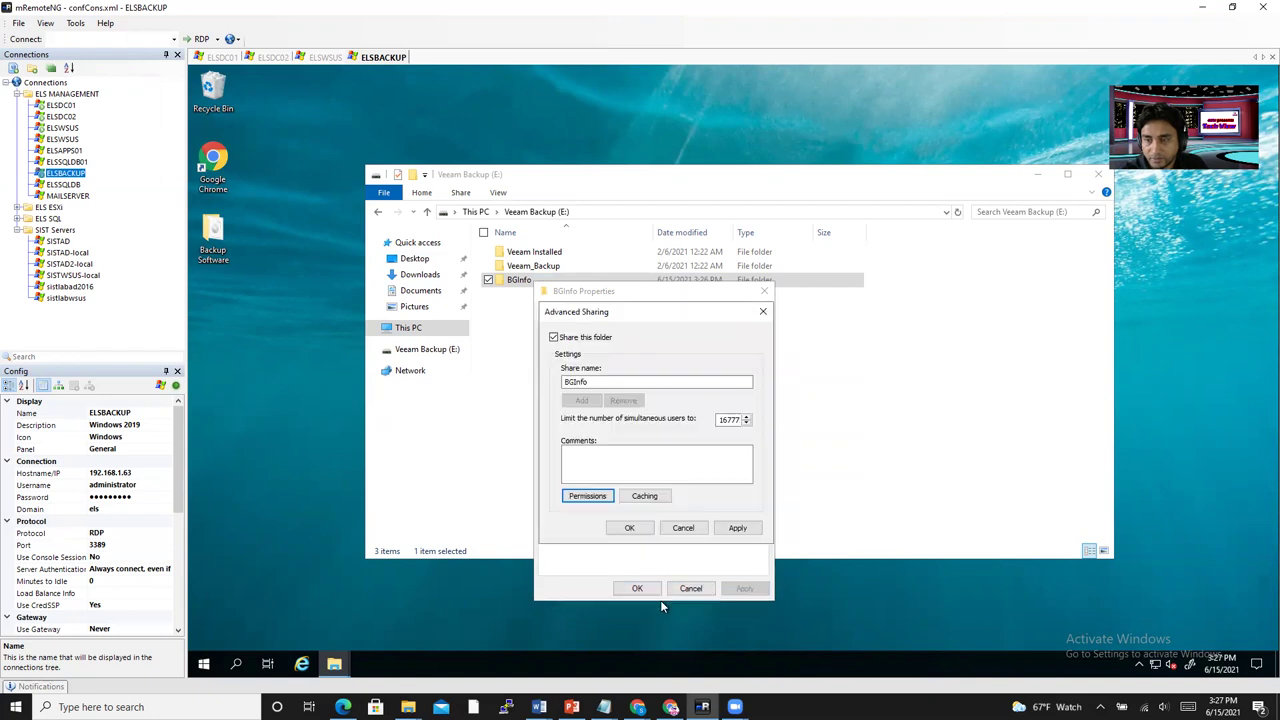
pyautogui.click(740, 530)
pyautogui.click(629, 530)
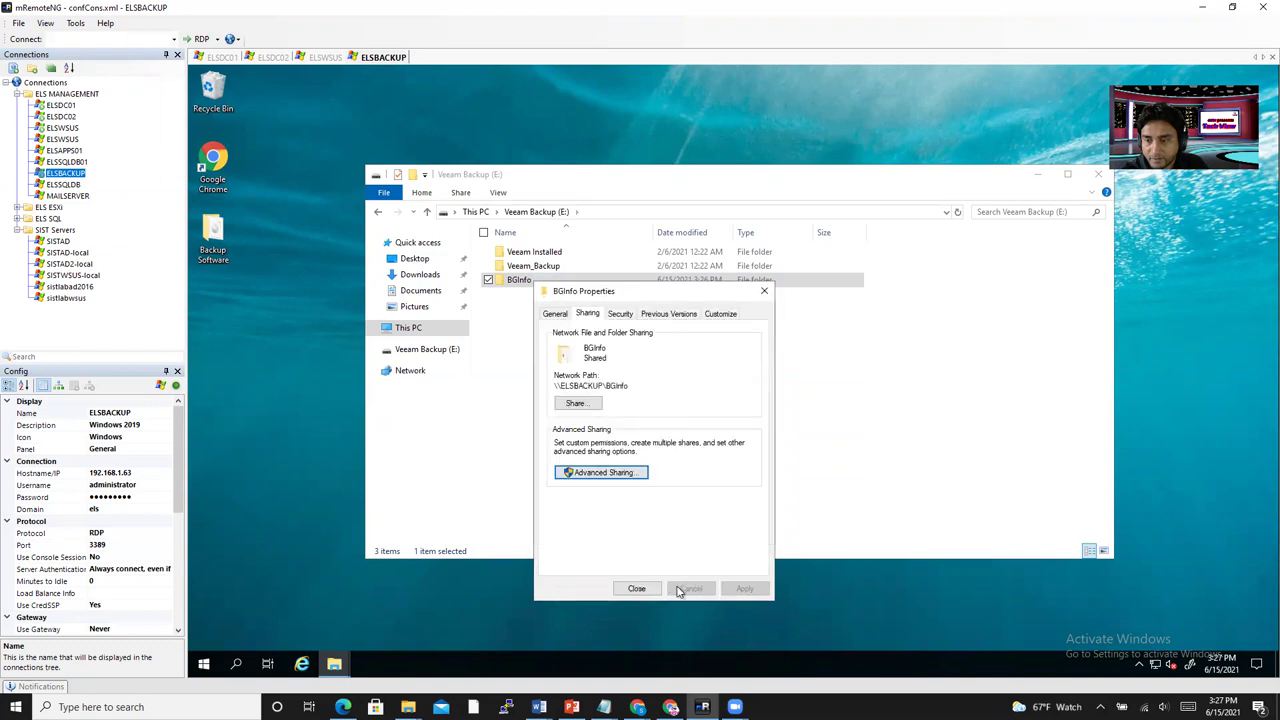
pyautogui.click(636, 588)
pyautogui.click(545, 320)
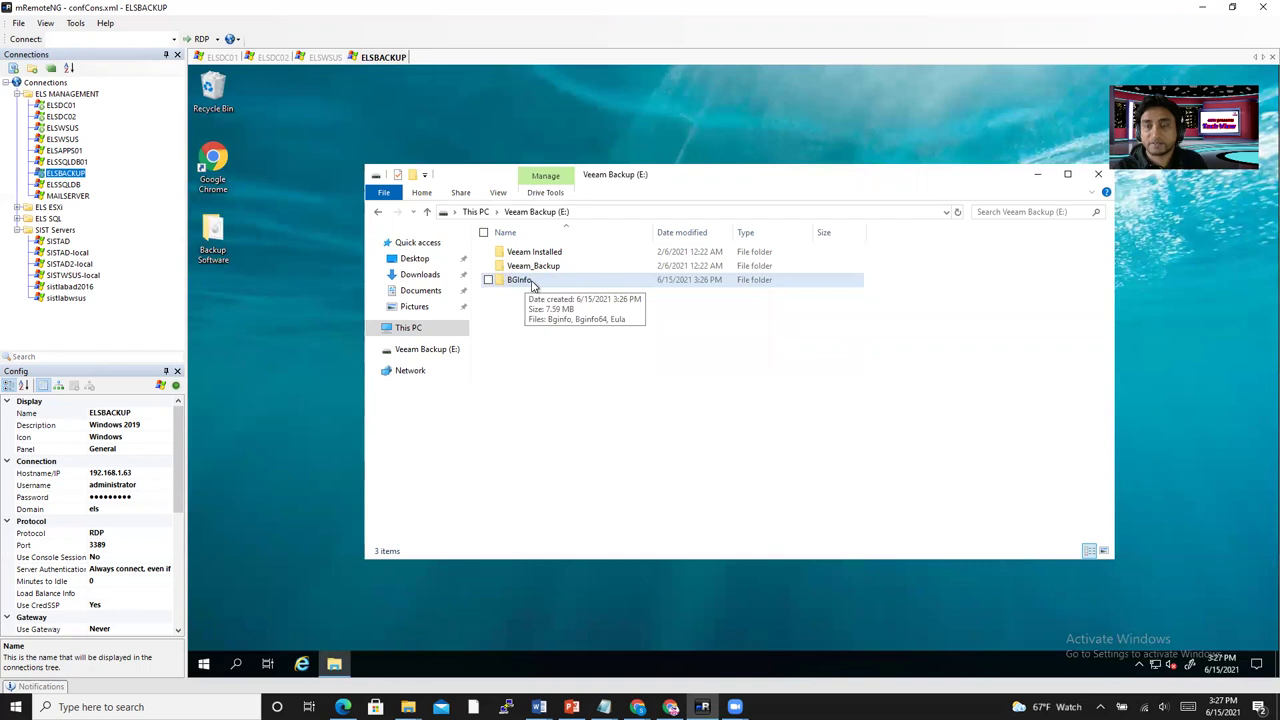
# Open the BGInfo folder at E:\BGInfo and inspect the Bginfo64 application.
pyautogui.doubleClick(533, 281)
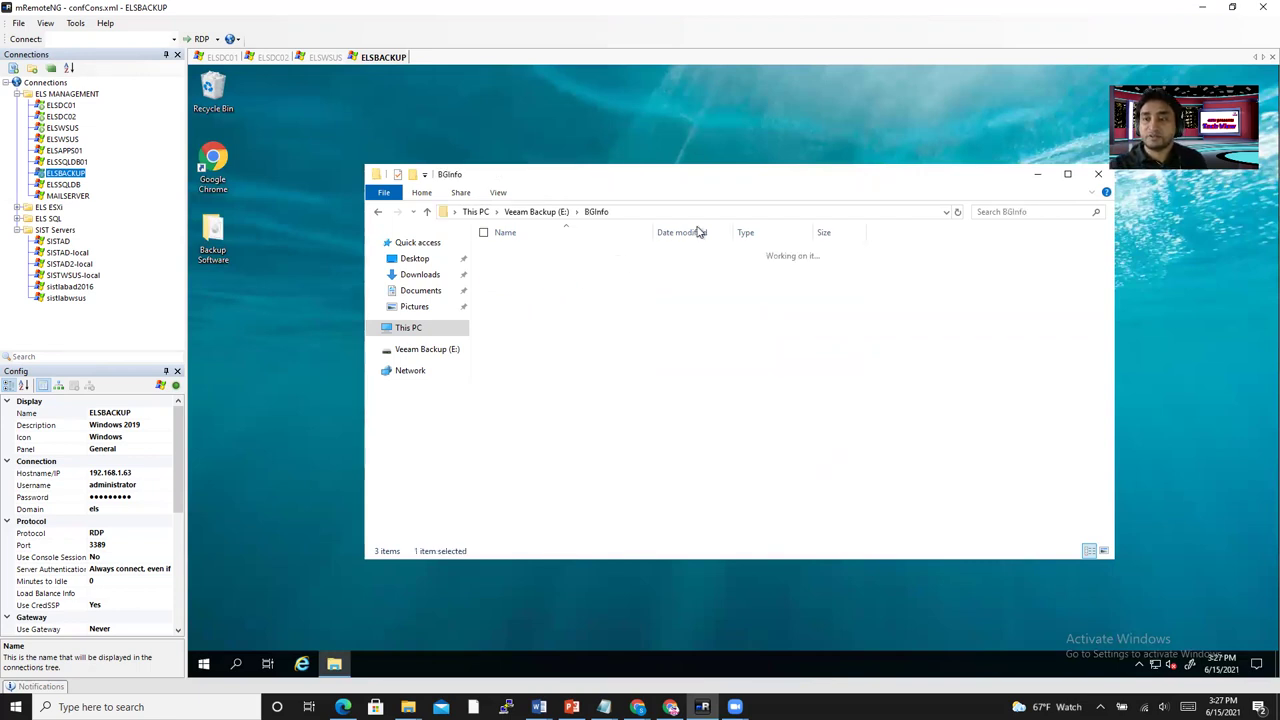
pyautogui.click(723, 210)
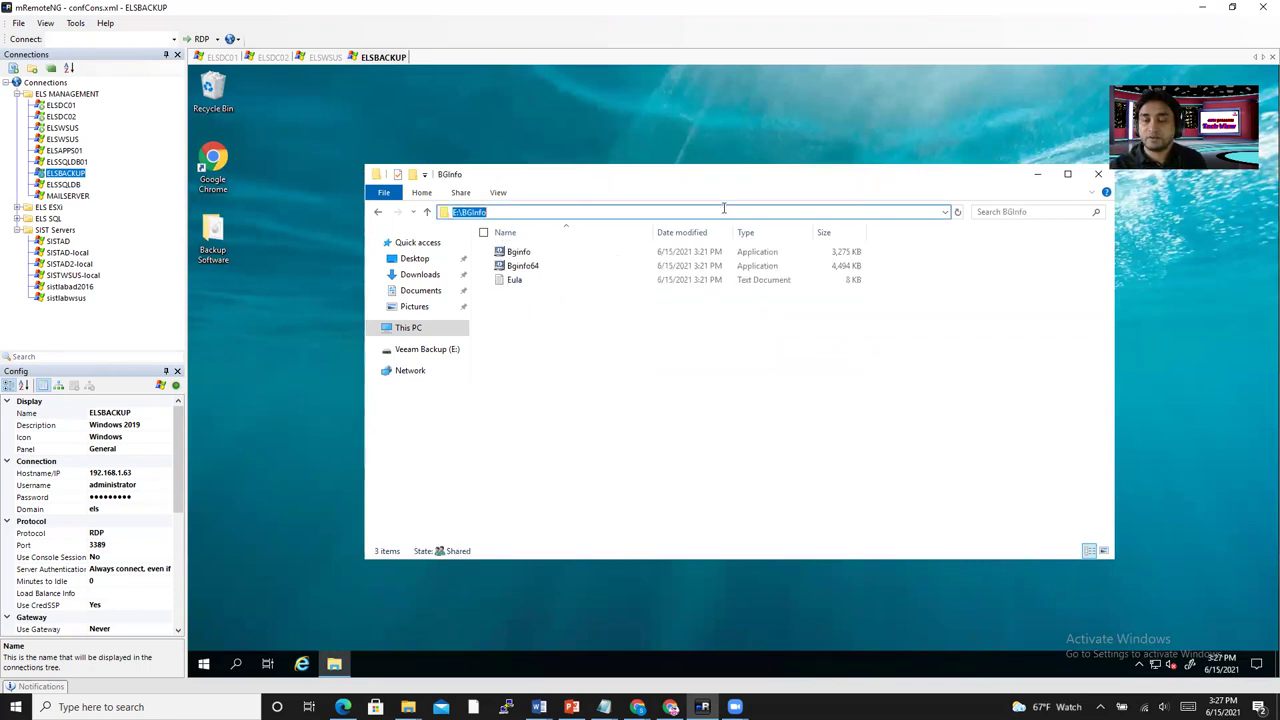
pyautogui.click(715, 416)
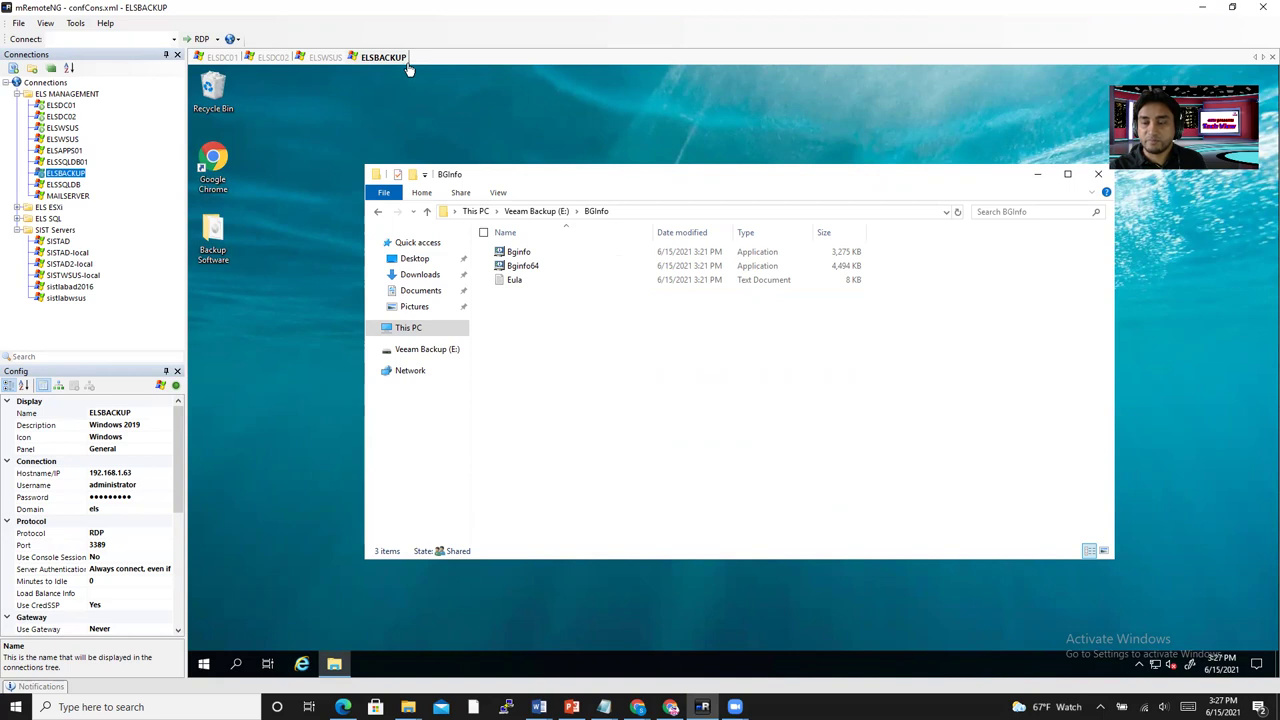
pyautogui.click(527, 267)
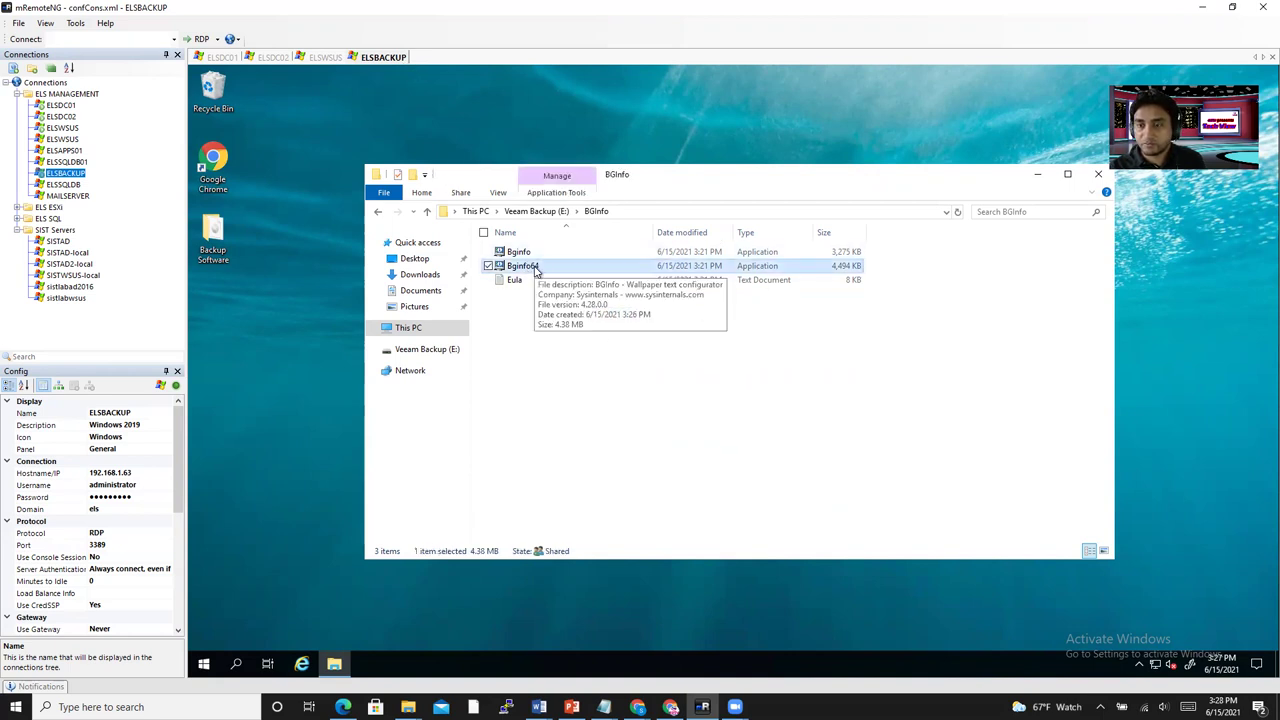
pyautogui.rightClick(535, 268)
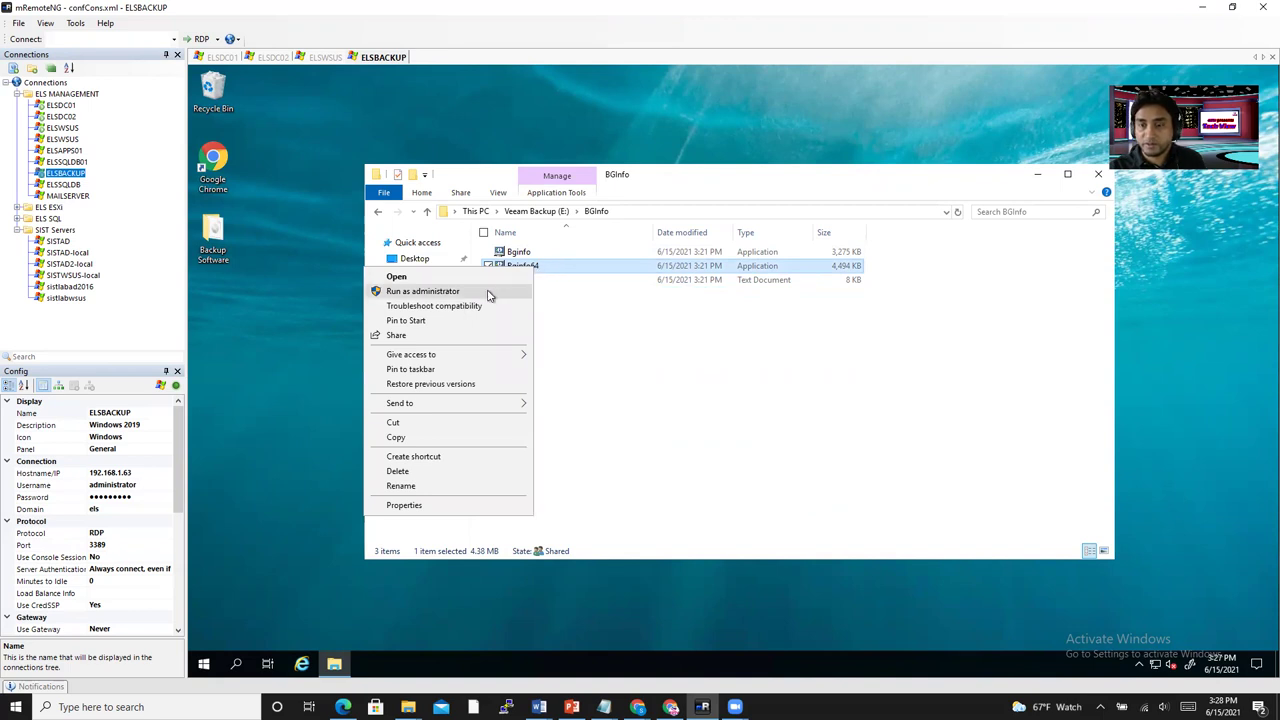
pyautogui.click(556, 306)
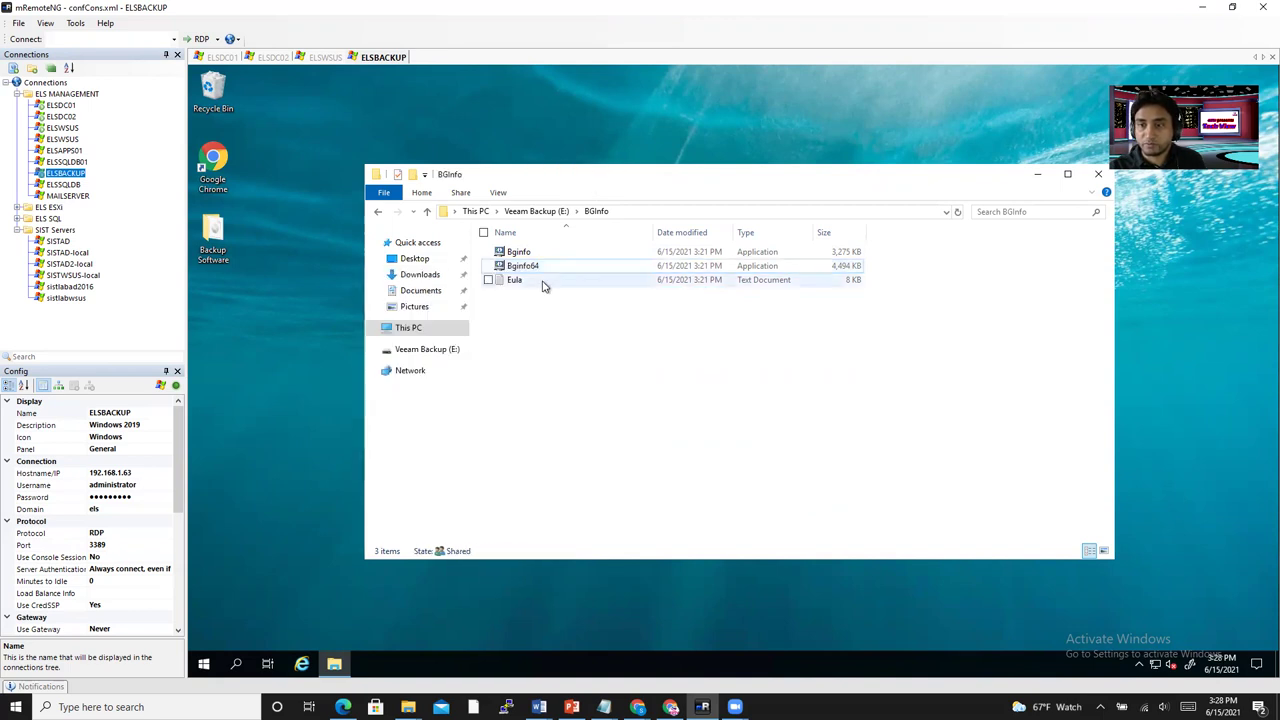
pyautogui.click(498, 193)
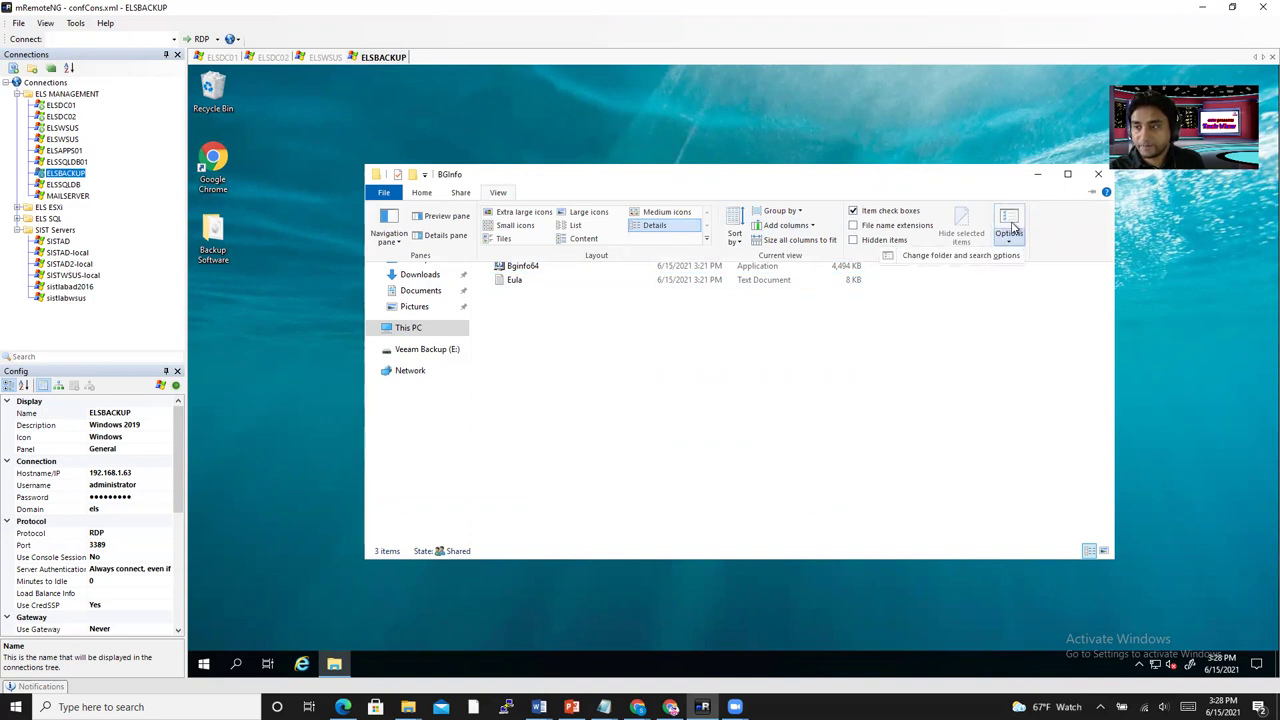
# Untick 'Hide extensions for known file types' in Folder Options, then select Bginfo64.exe.
pyautogui.click(1010, 240)
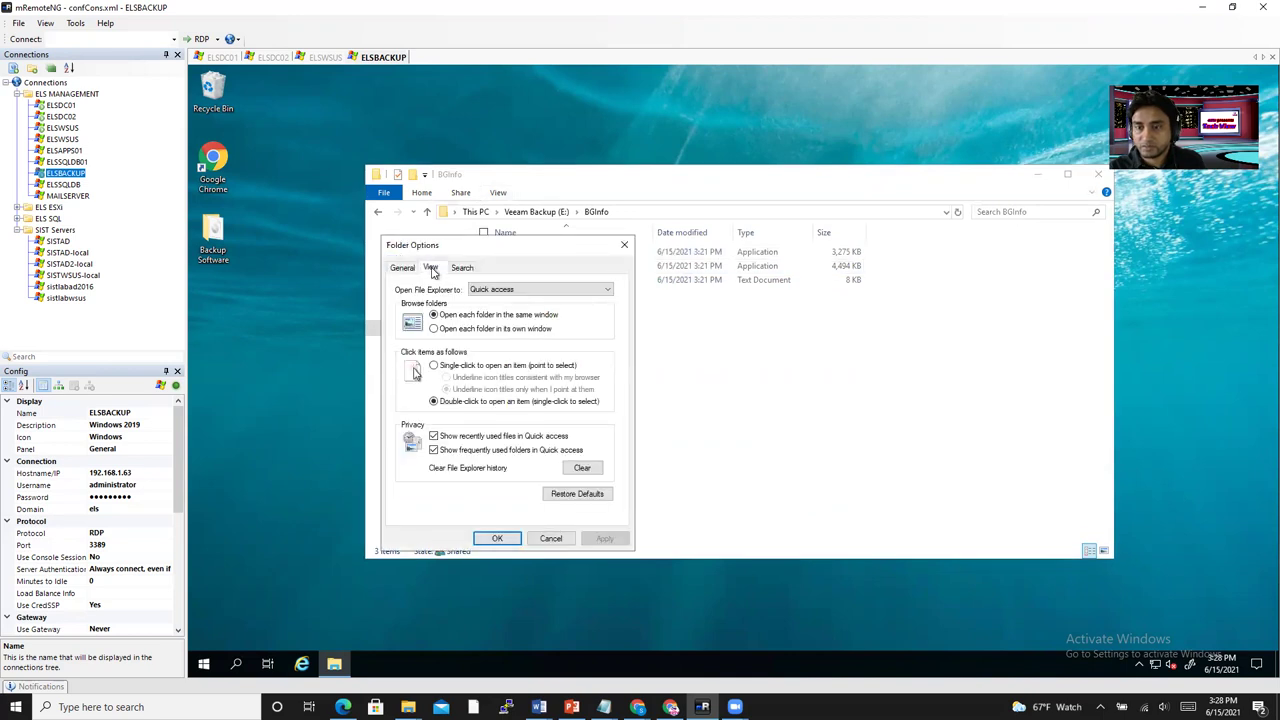
pyautogui.click(430, 267)
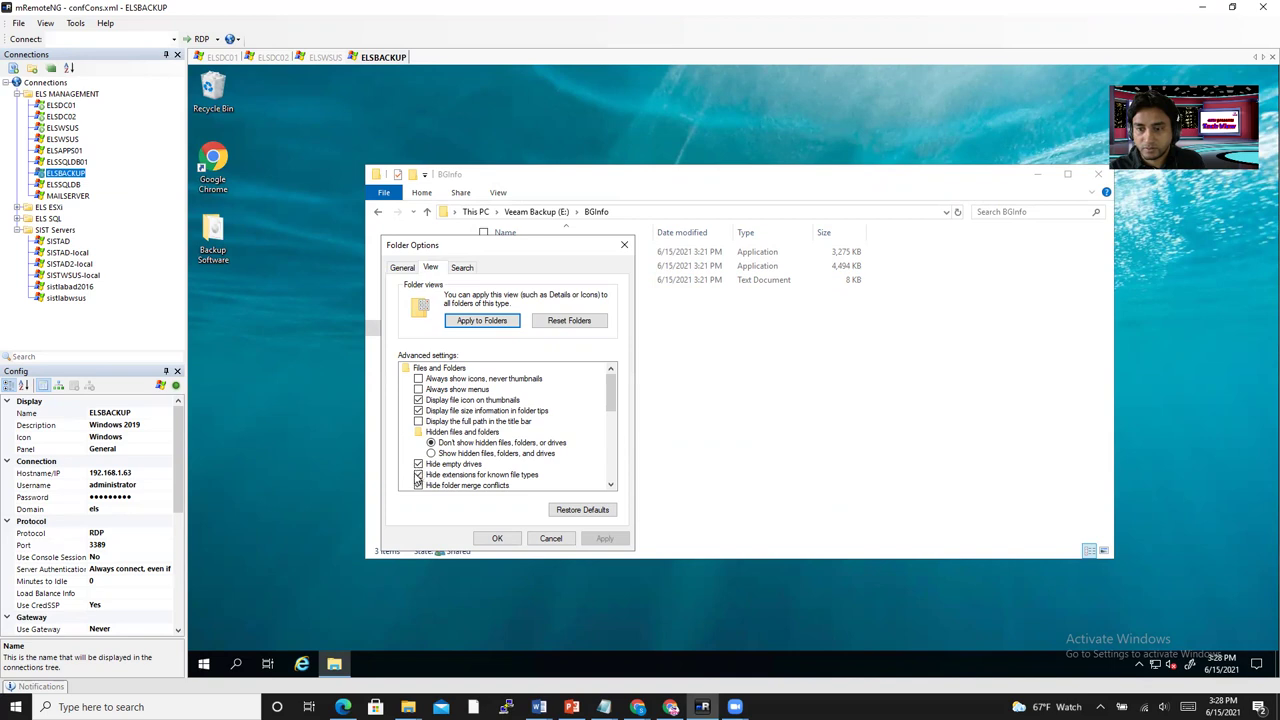
pyautogui.click(418, 475)
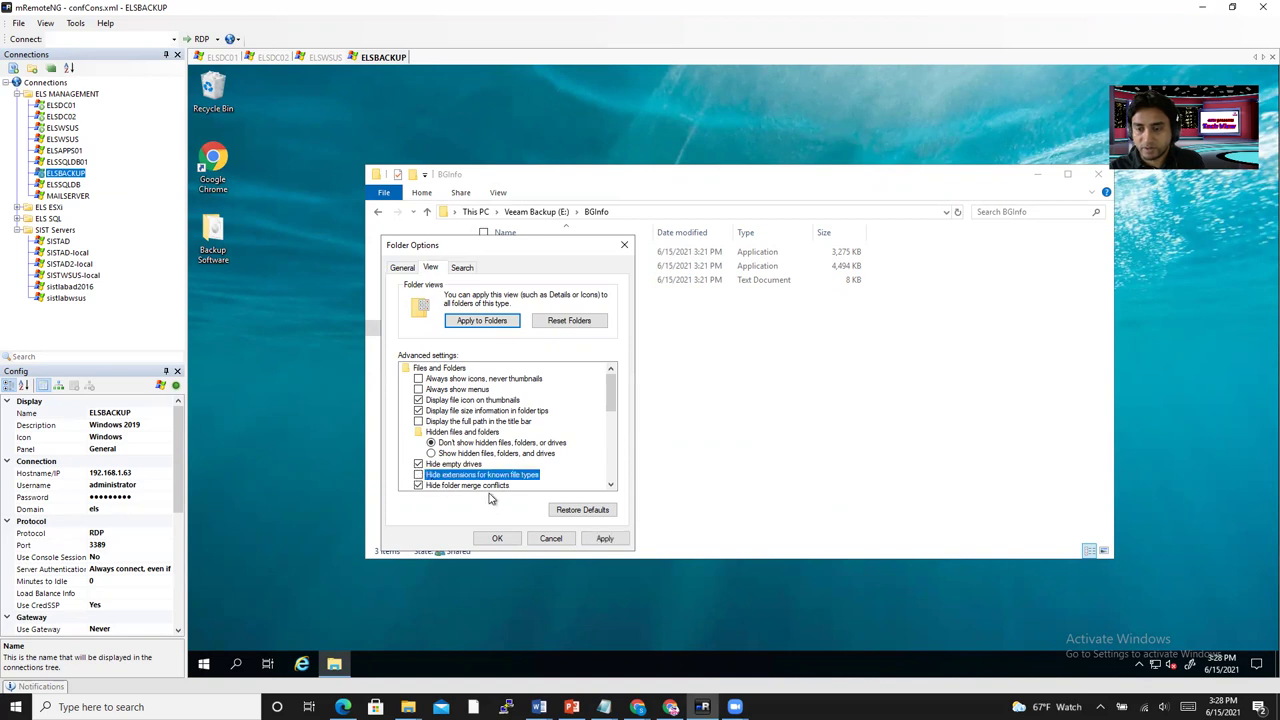
pyautogui.click(605, 538)
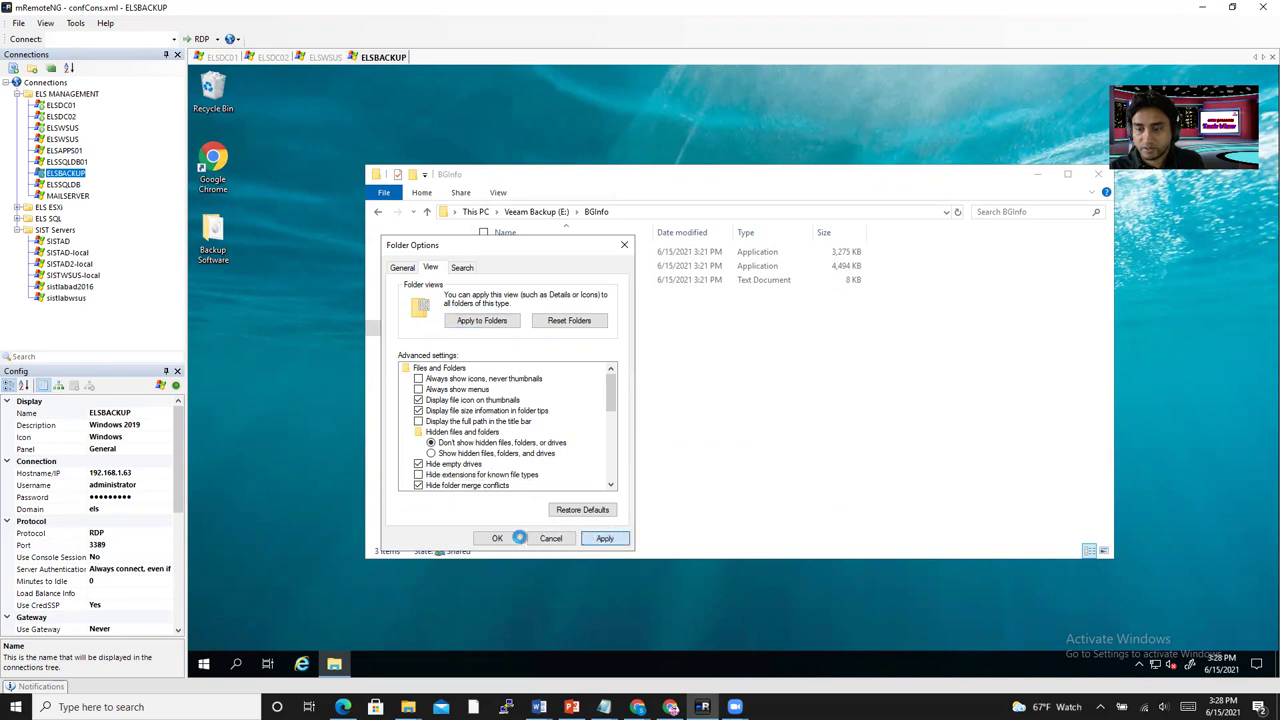
pyautogui.click(518, 540)
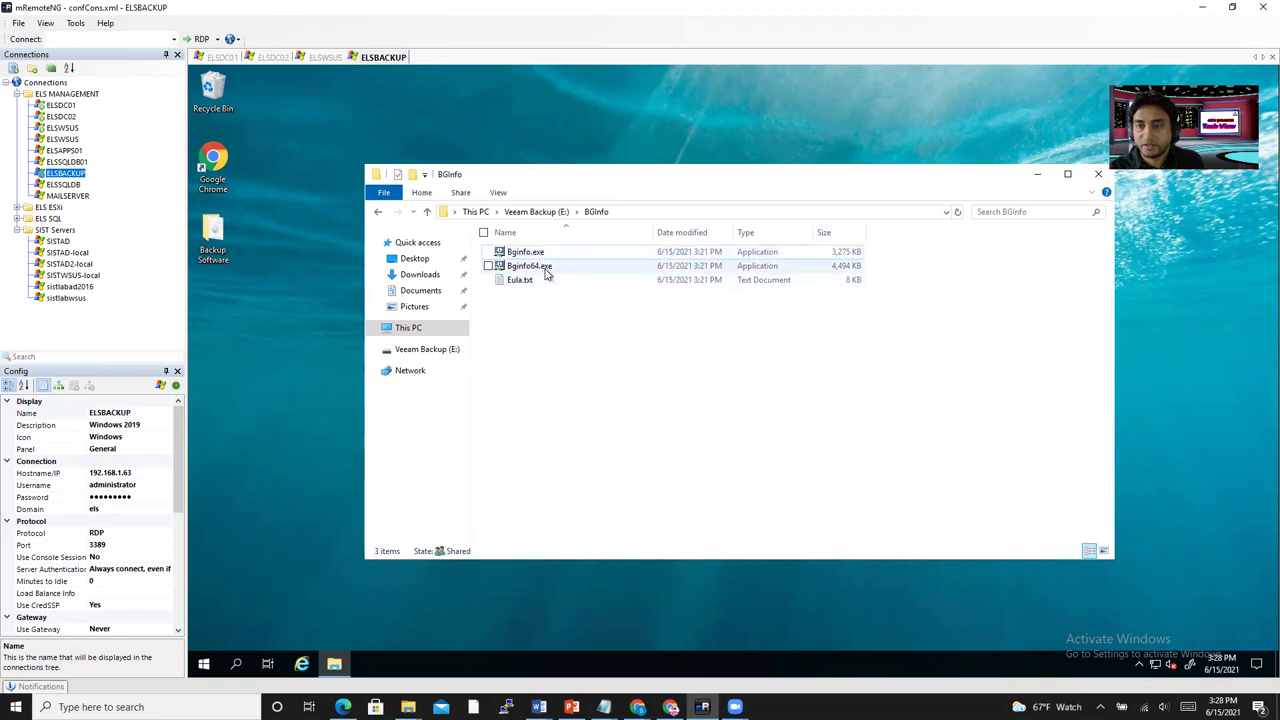
pyautogui.click(547, 274)
# Run Bginfo64.exe as administrator, approve the UAC prompt, and agree to the Sysinternals license.
pyautogui.rightClick(547, 274)
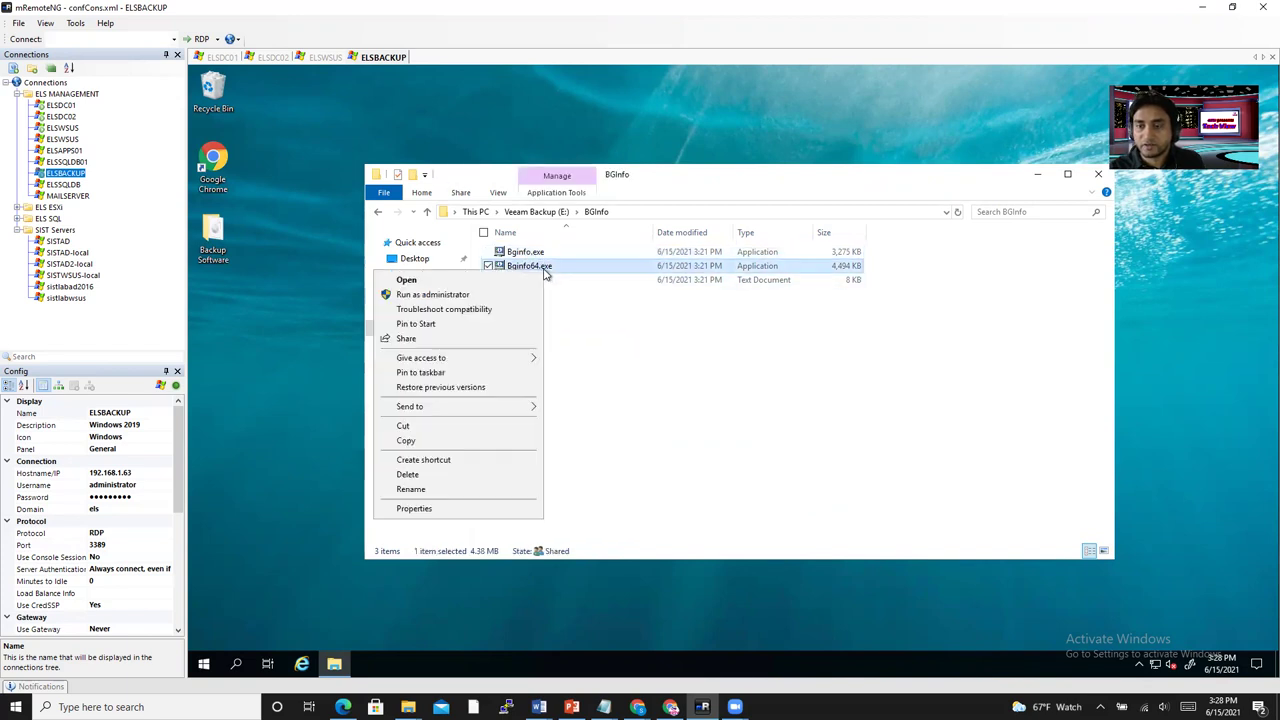
pyautogui.click(500, 296)
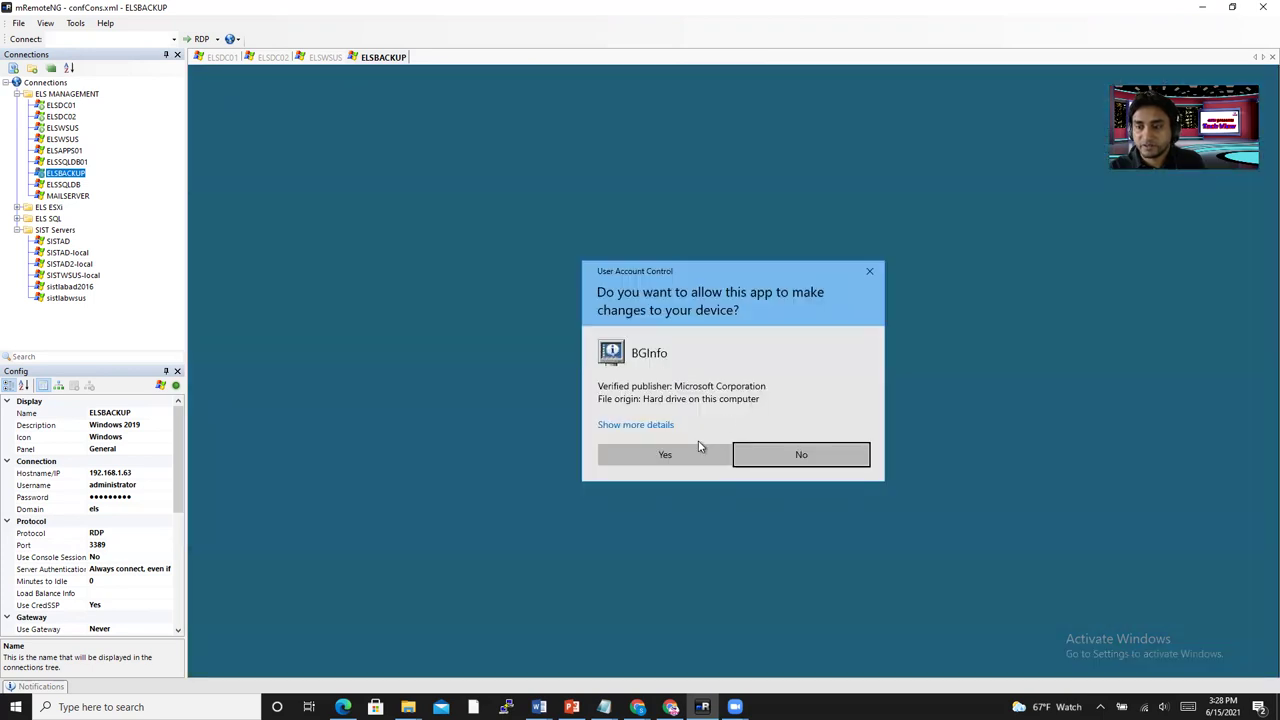
pyautogui.click(690, 453)
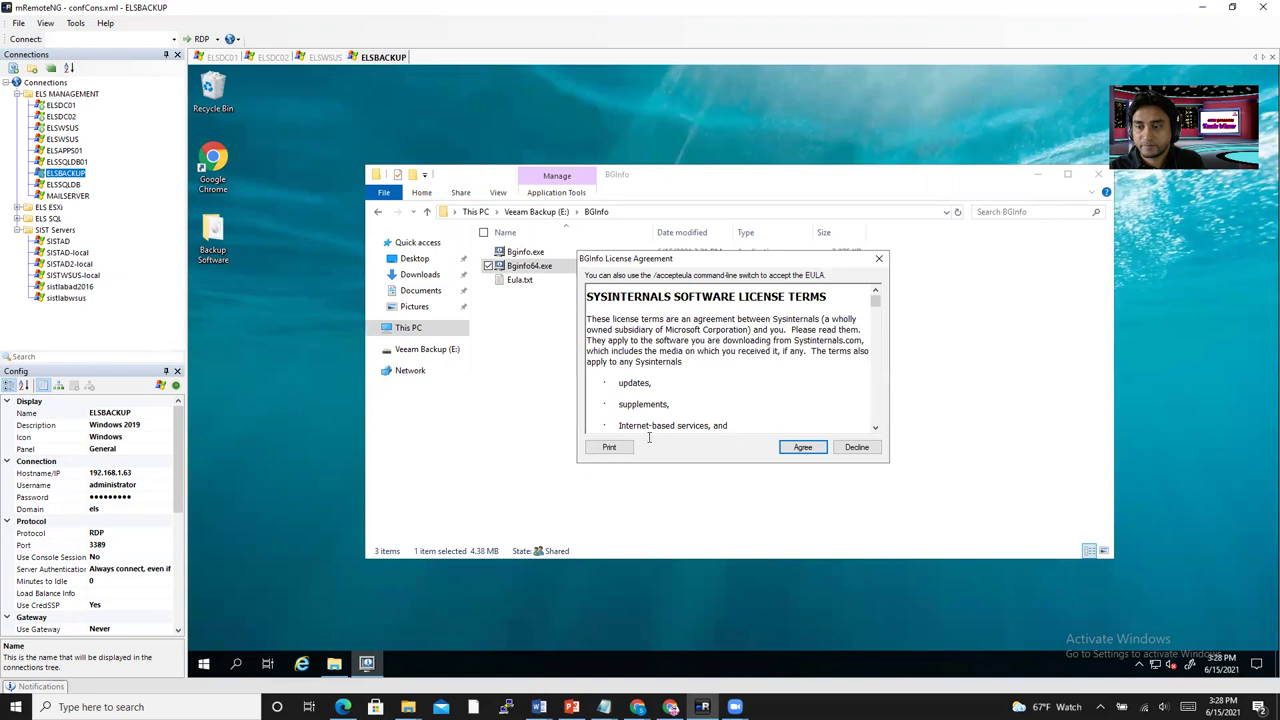
pyautogui.click(803, 447)
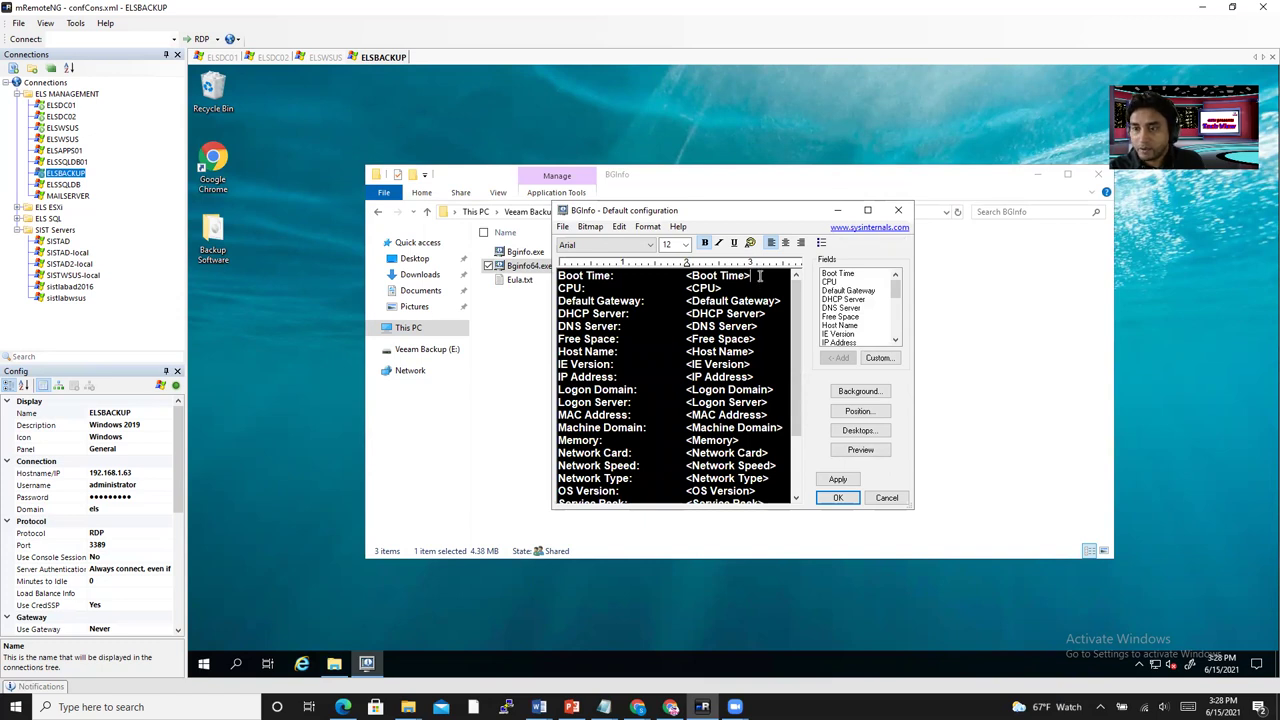
# Delete the Boot Time line and move Host Name to the top of the text.
pyautogui.moveTo(762, 280); pyautogui.dragTo(557, 278)
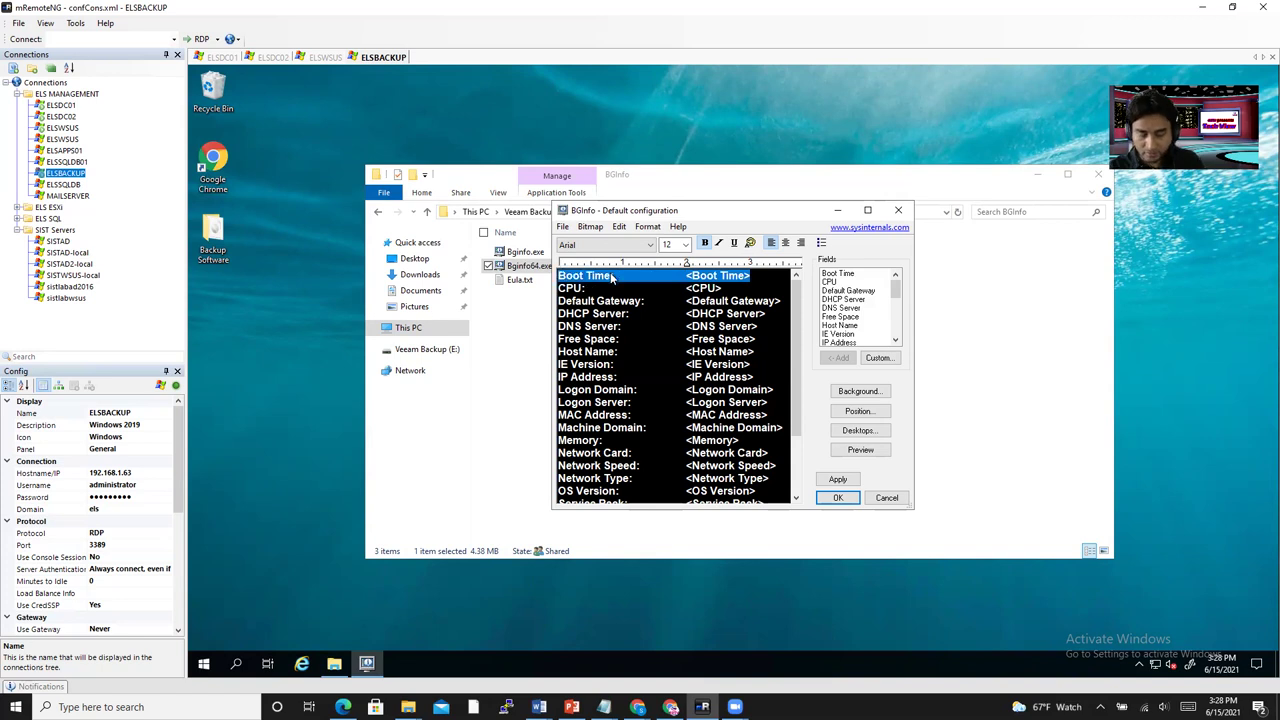
pyautogui.press('Delete')
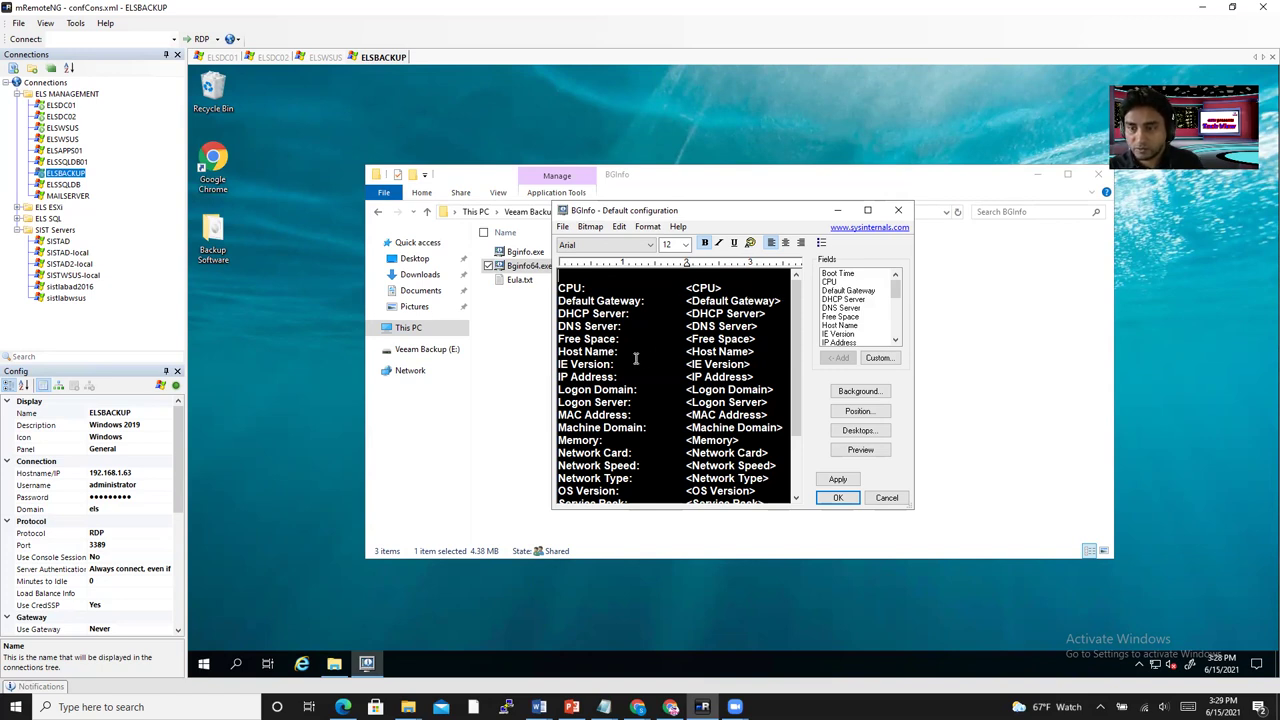
pyautogui.moveTo(760, 352); pyautogui.dragTo(557, 352)
pyautogui.hotkey('ctrl', 'c')
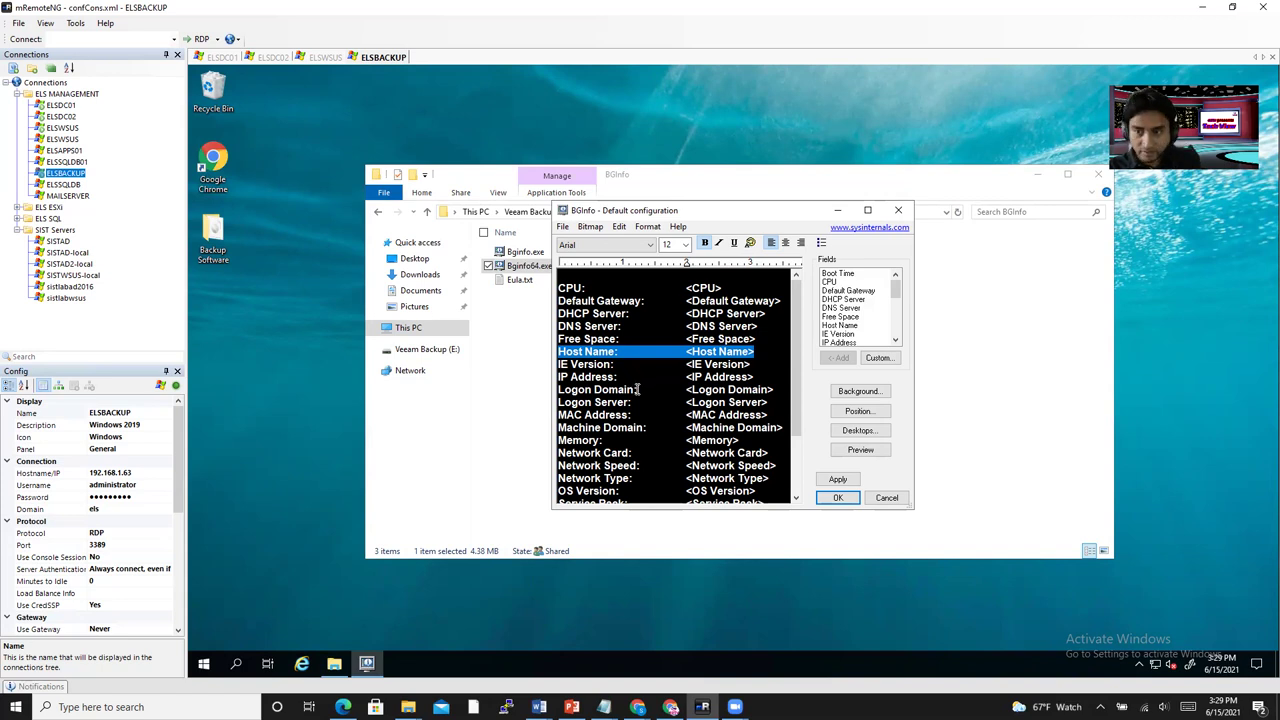
pyautogui.press('Delete')
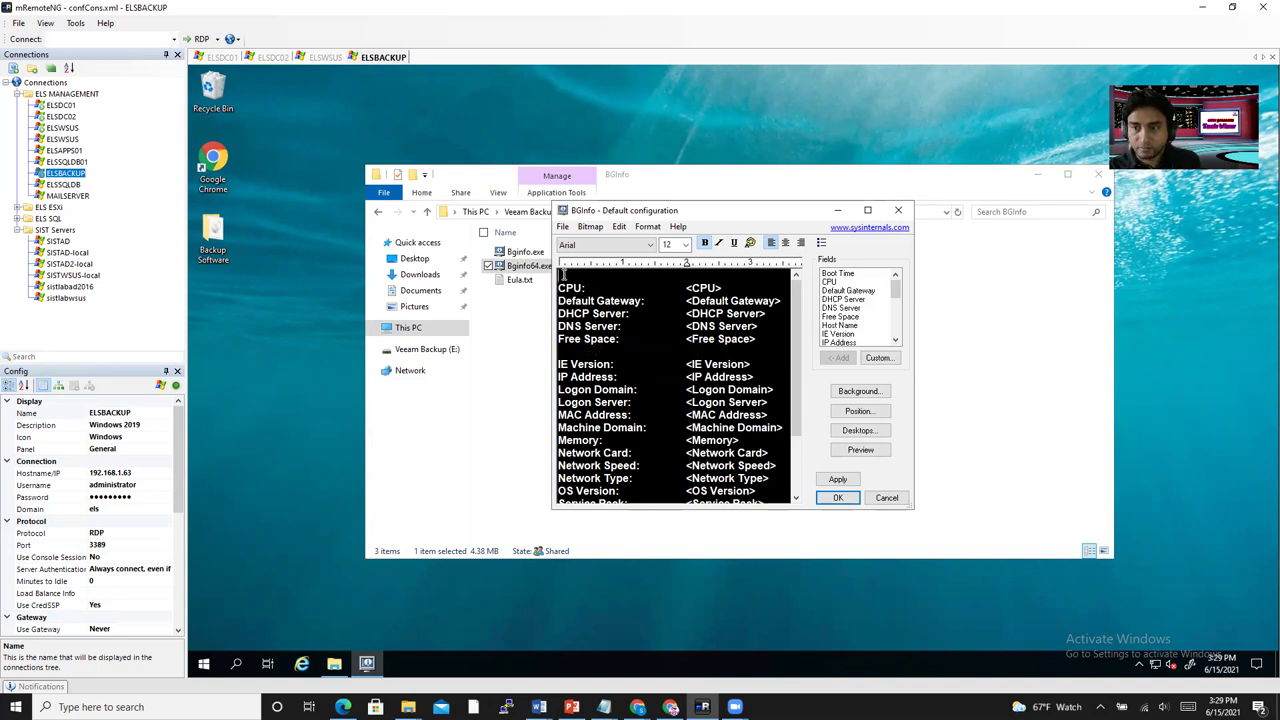
pyautogui.hotkey('ctrl', 'v')
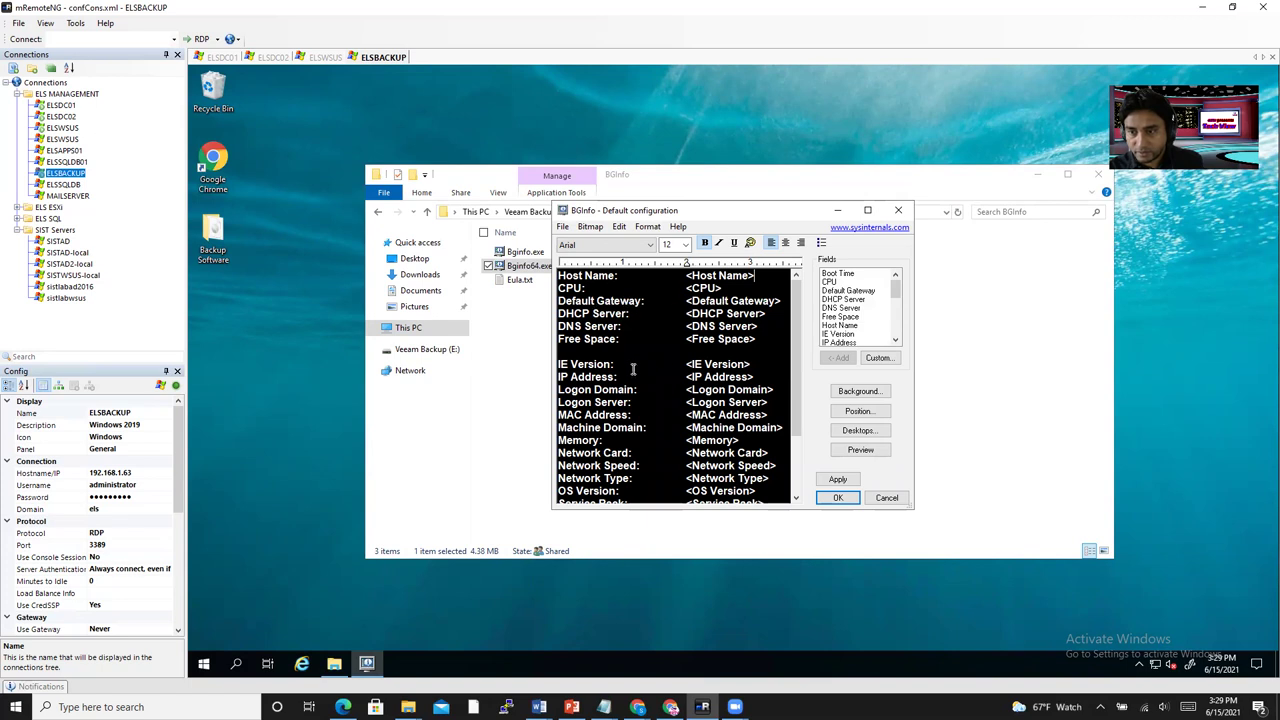
# Delete the IE Version and MAC Address lines.
pyautogui.click(760, 364)
pyautogui.click(557, 349)
pyautogui.moveTo(559, 364); pyautogui.dragTo(752, 372)
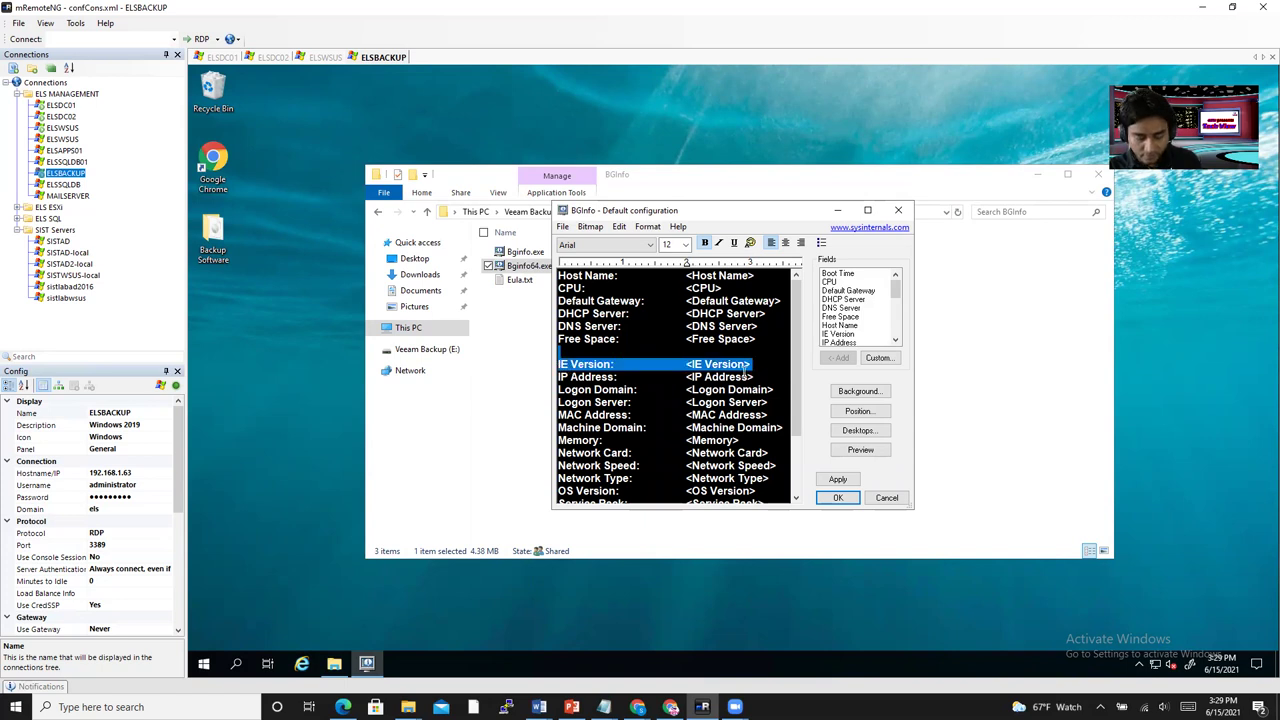
pyautogui.press('Delete')
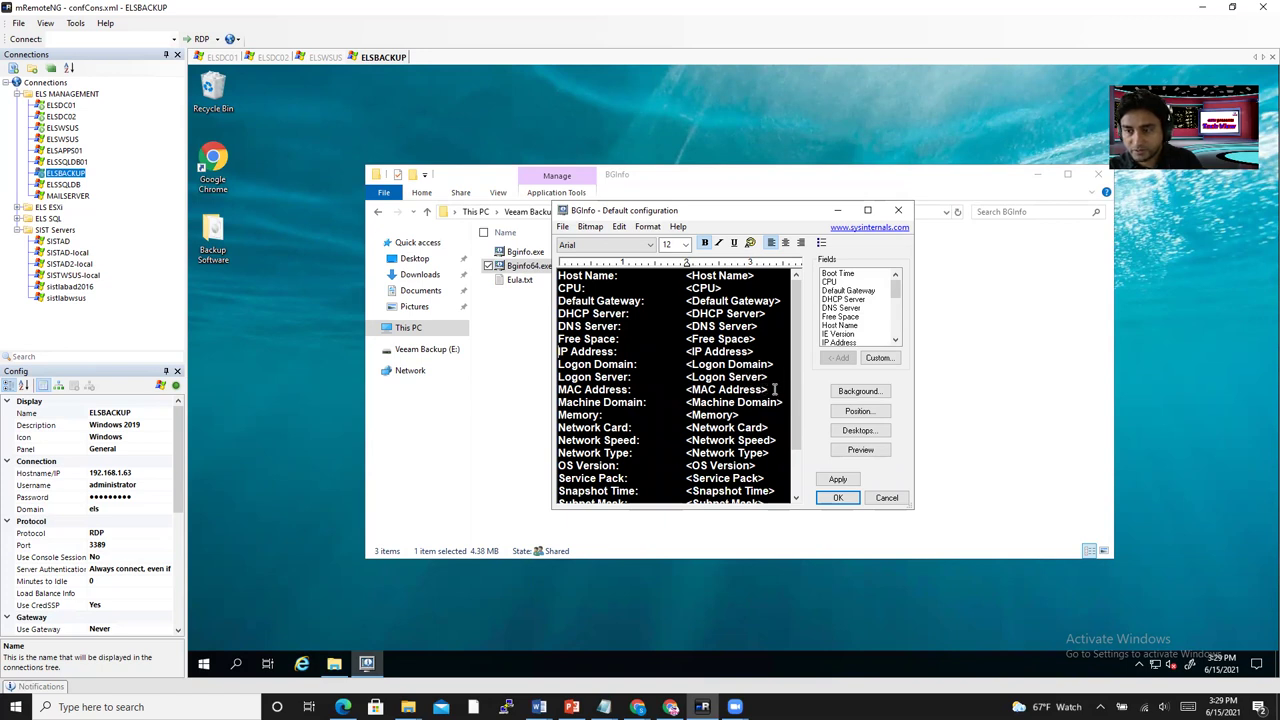
pyautogui.moveTo(769, 378); pyautogui.dragTo(686, 378)
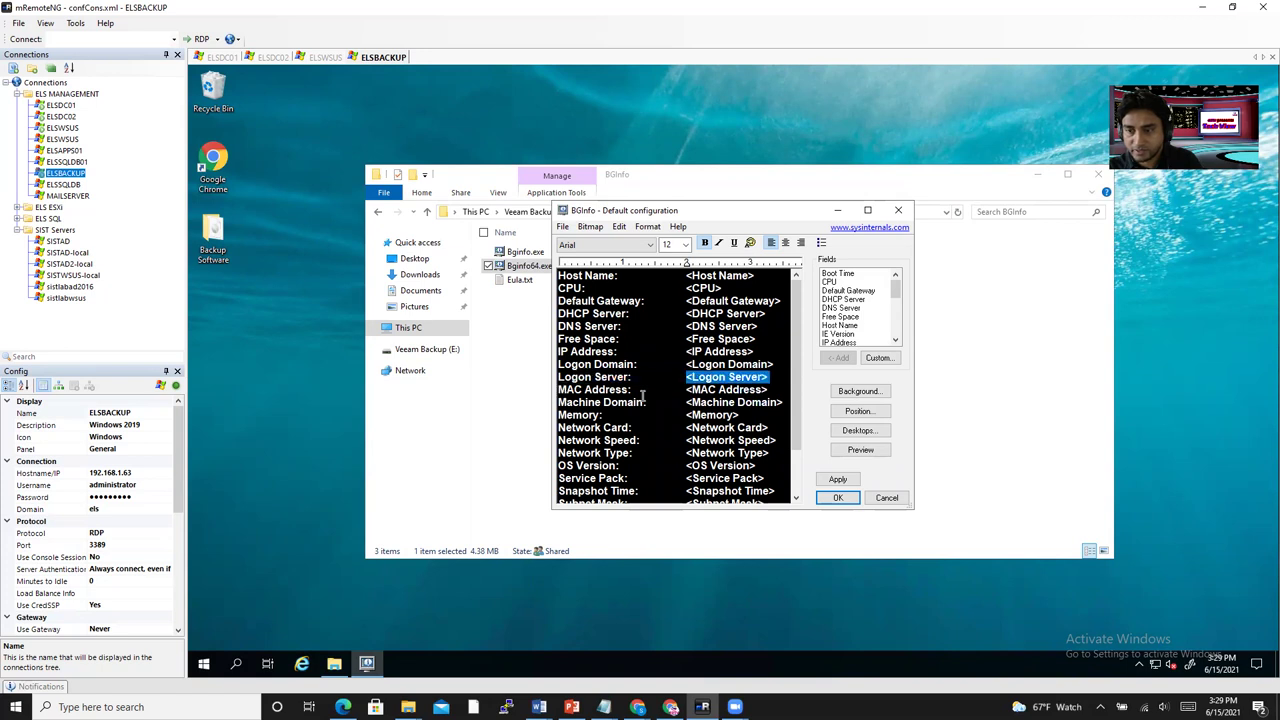
pyautogui.moveTo(767, 390); pyautogui.dragTo(557, 390)
pyautogui.press('Delete')
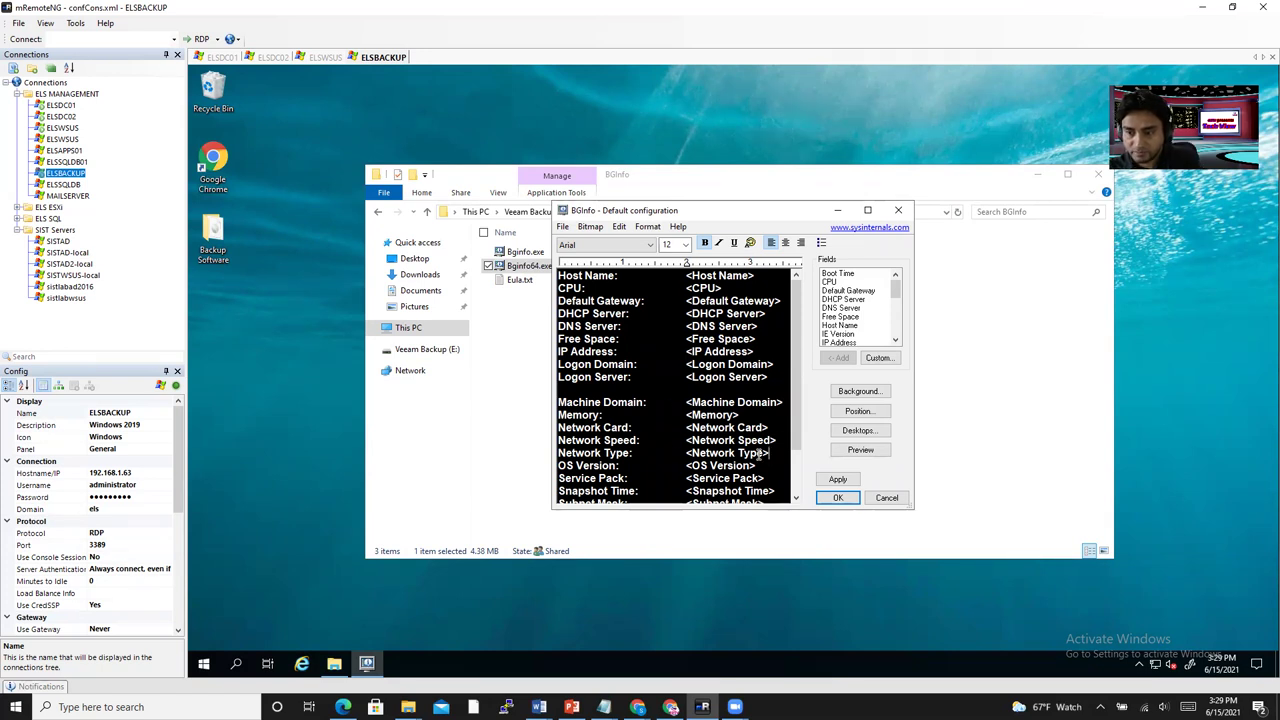
# Delete the Network Card, Network Speed and Network Type lines.
pyautogui.moveTo(686, 447); pyautogui.dragTo(555, 423)
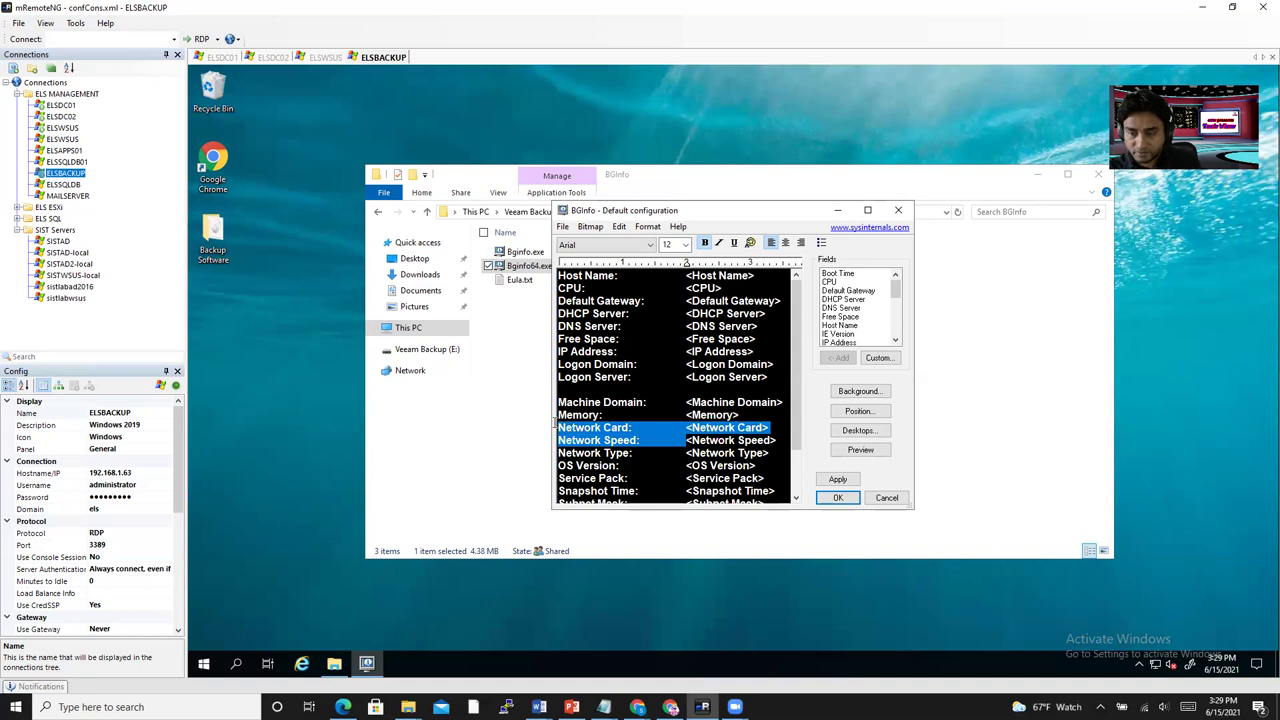
pyautogui.press('Delete')
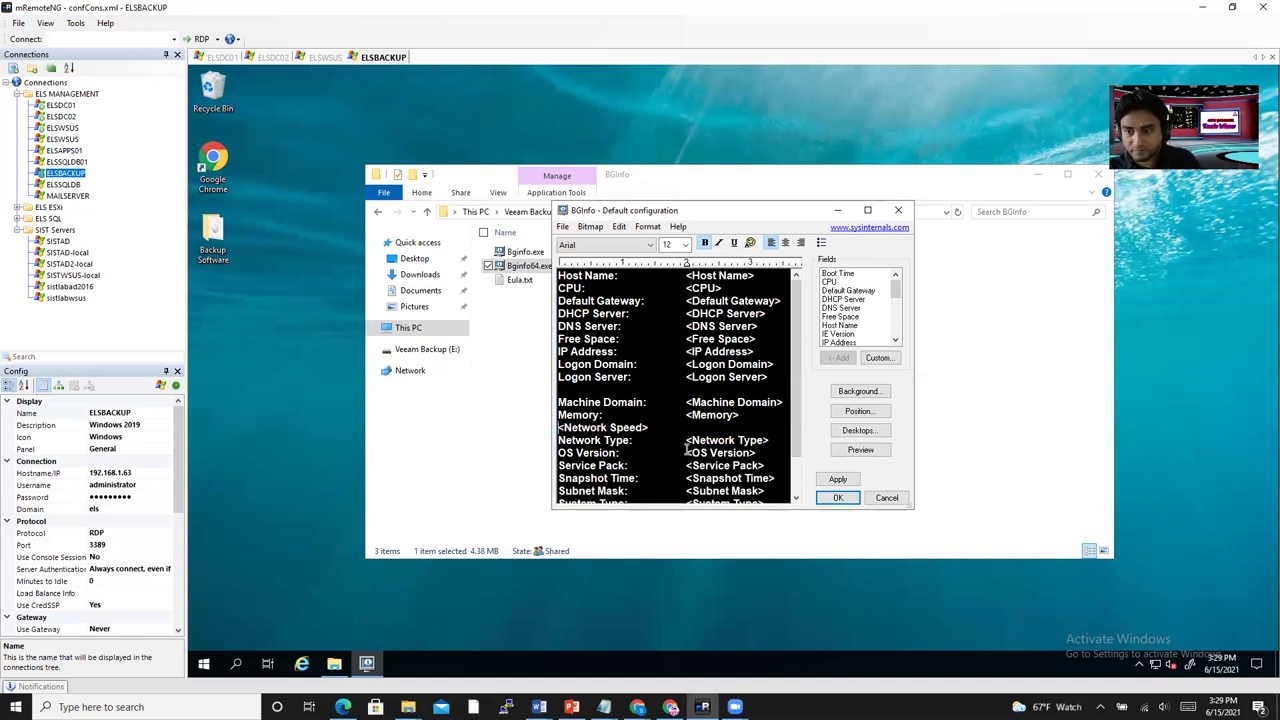
pyautogui.moveTo(775, 440); pyautogui.dragTo(686, 440)
pyautogui.click(561, 427)
pyautogui.moveTo(561, 427); pyautogui.dragTo(775, 440)
pyautogui.press('BackSpace')
pyautogui.press('BackSpace')
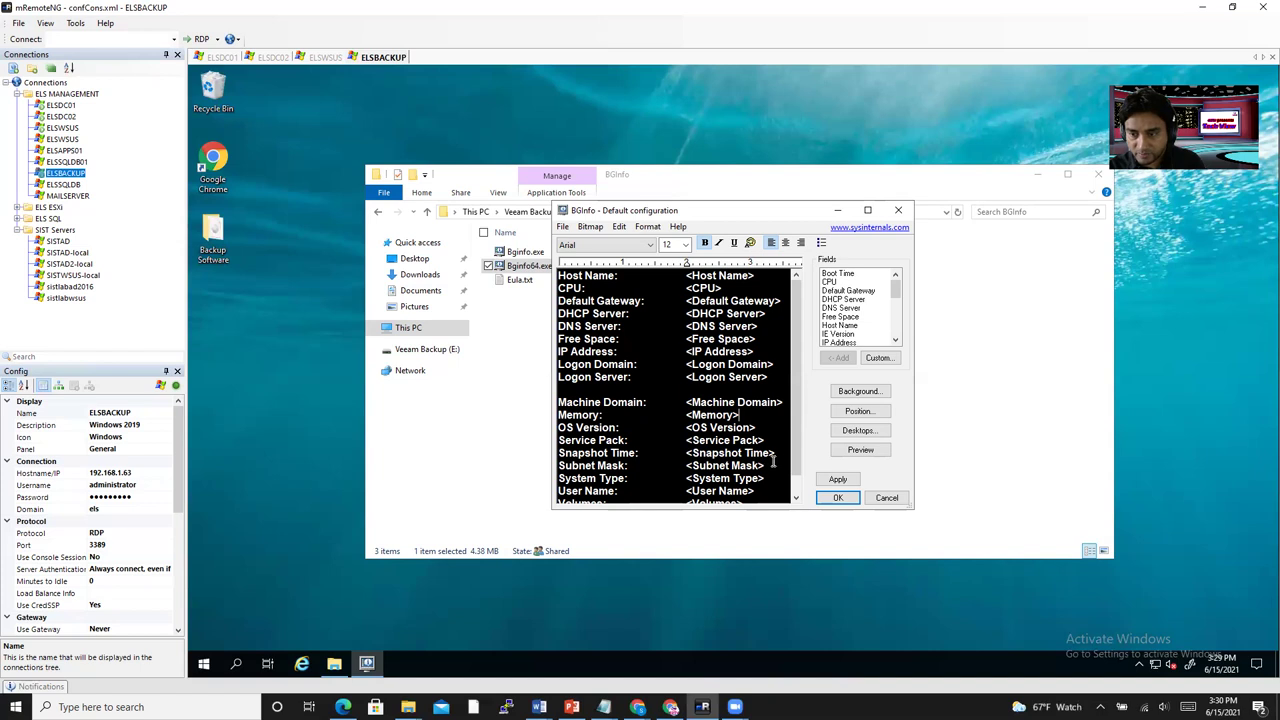
# Delete the Service Pack and Snapshot Time lines and cut the User Name line.
pyautogui.moveTo(780, 455)
pyautogui.mouseDown()
pyautogui.moveTo(580, 443)
pyautogui.moveTo(776, 455)
pyautogui.mouseUp()
pyautogui.click(560, 440)
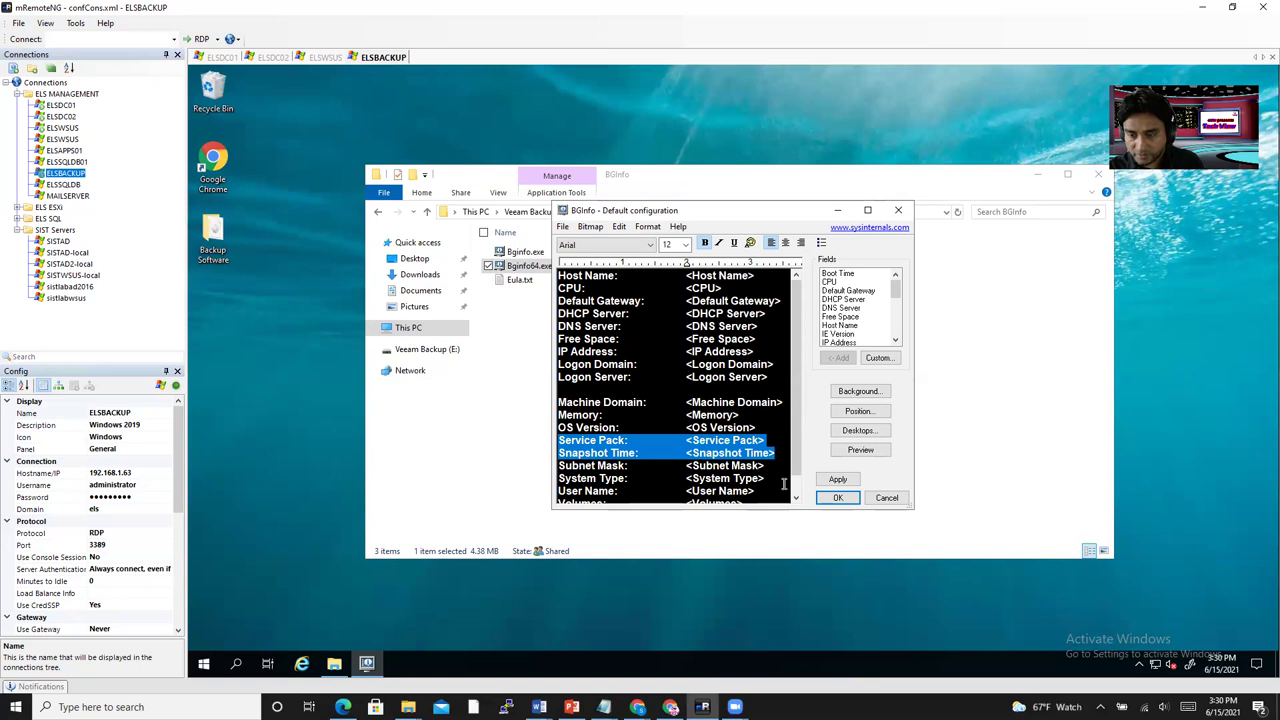
pyautogui.press('Delete')
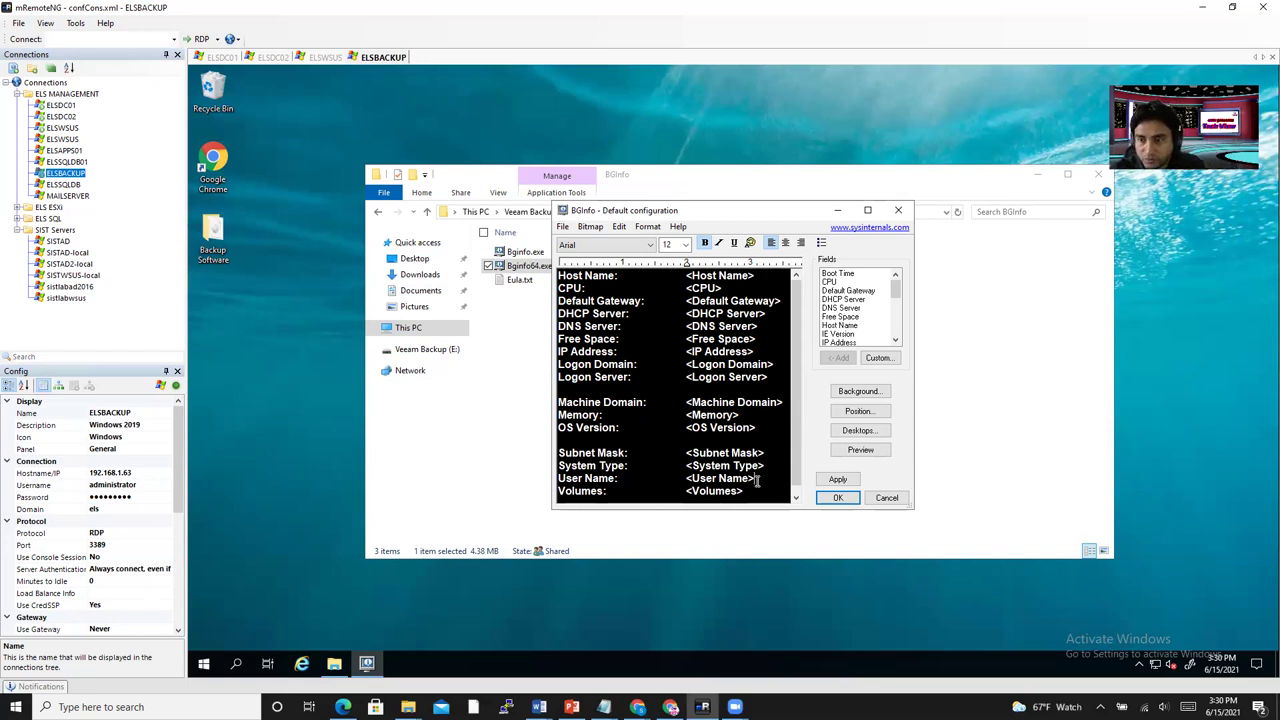
pyautogui.moveTo(766, 466); pyautogui.dragTo(550, 476)
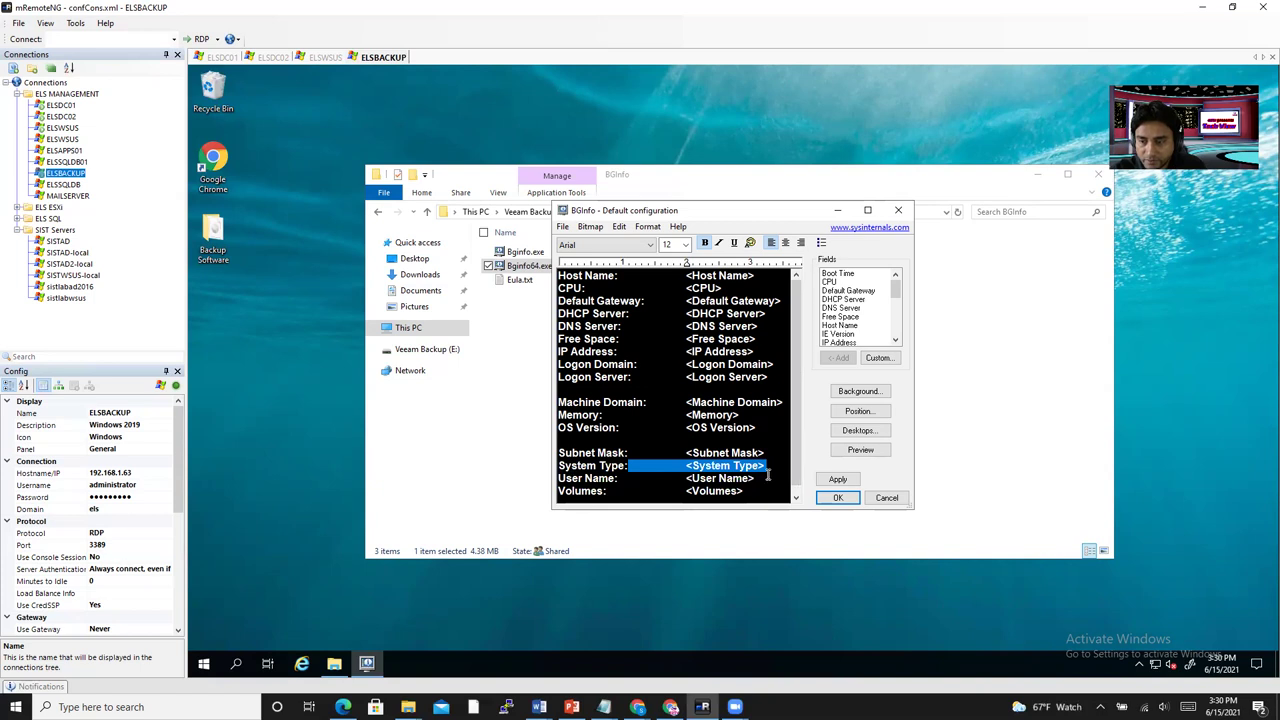
pyautogui.moveTo(764, 479); pyautogui.dragTo(546, 484)
pyautogui.hotkey('ctrl', 'c')
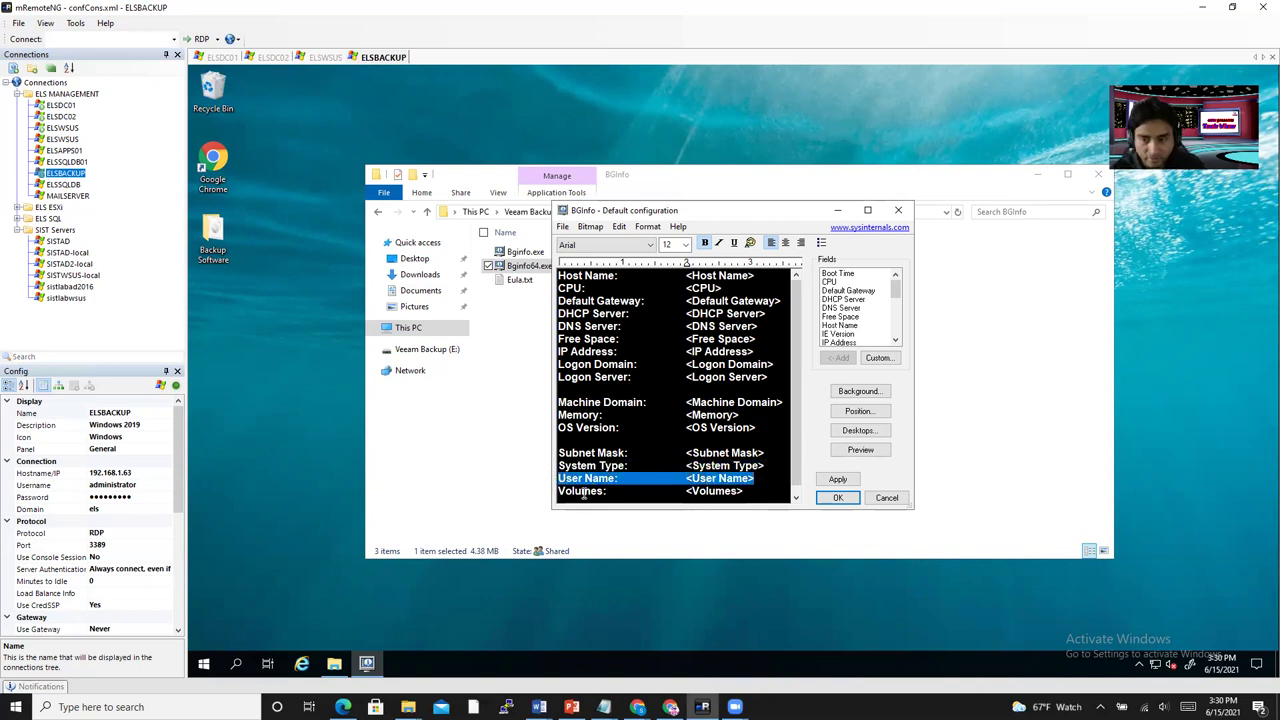
pyautogui.press('Delete')
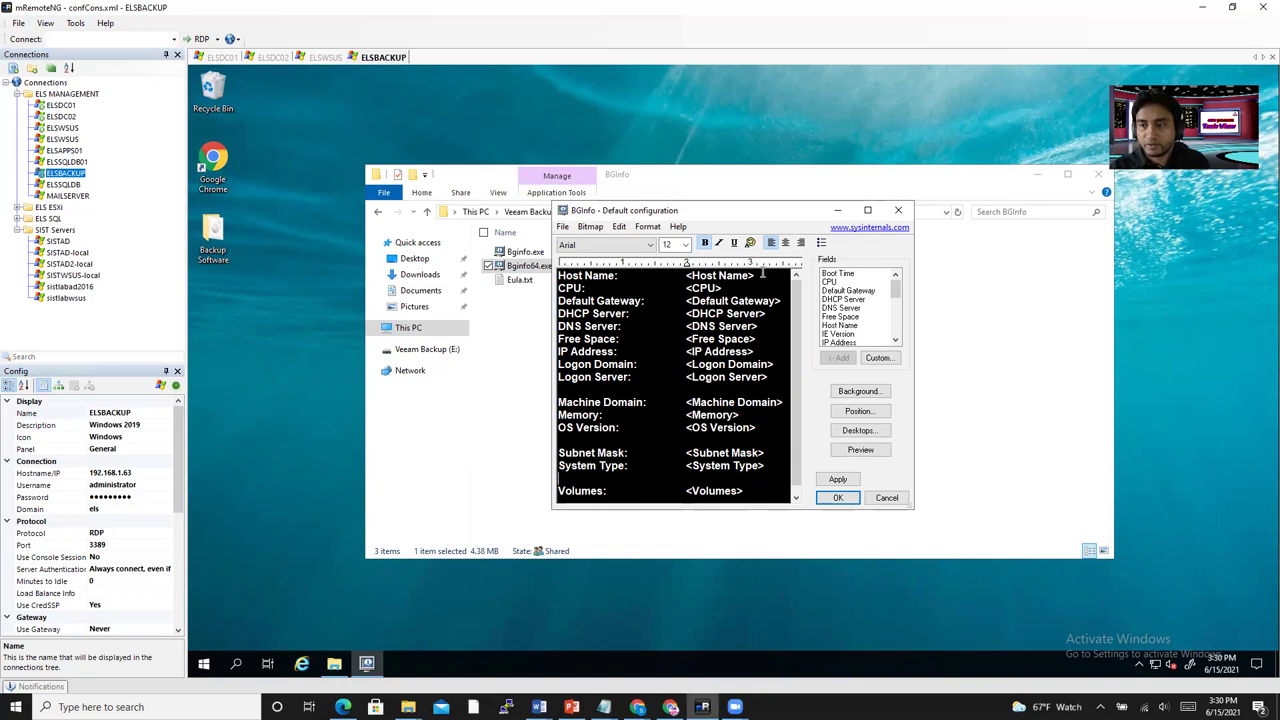
# Paste User Name under Host Name and add an asterisk line at the top.
pyautogui.press('Return')
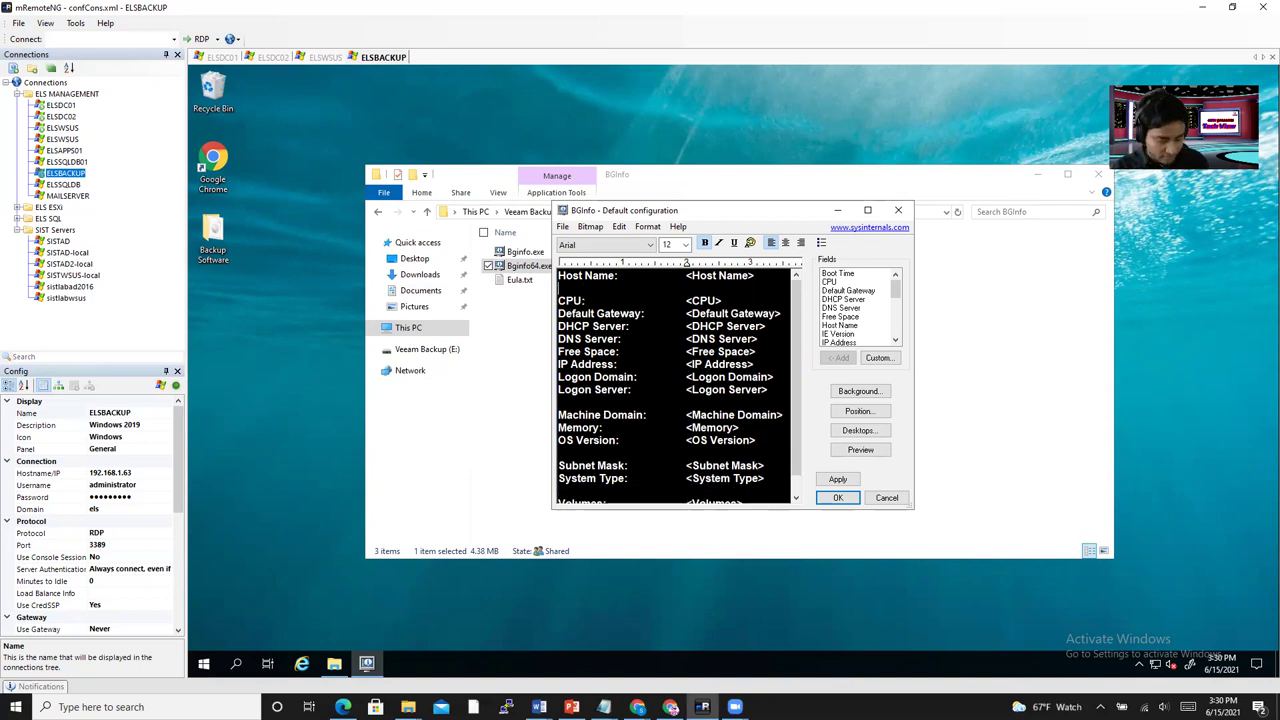
pyautogui.hotkey('ctrl', 'v')
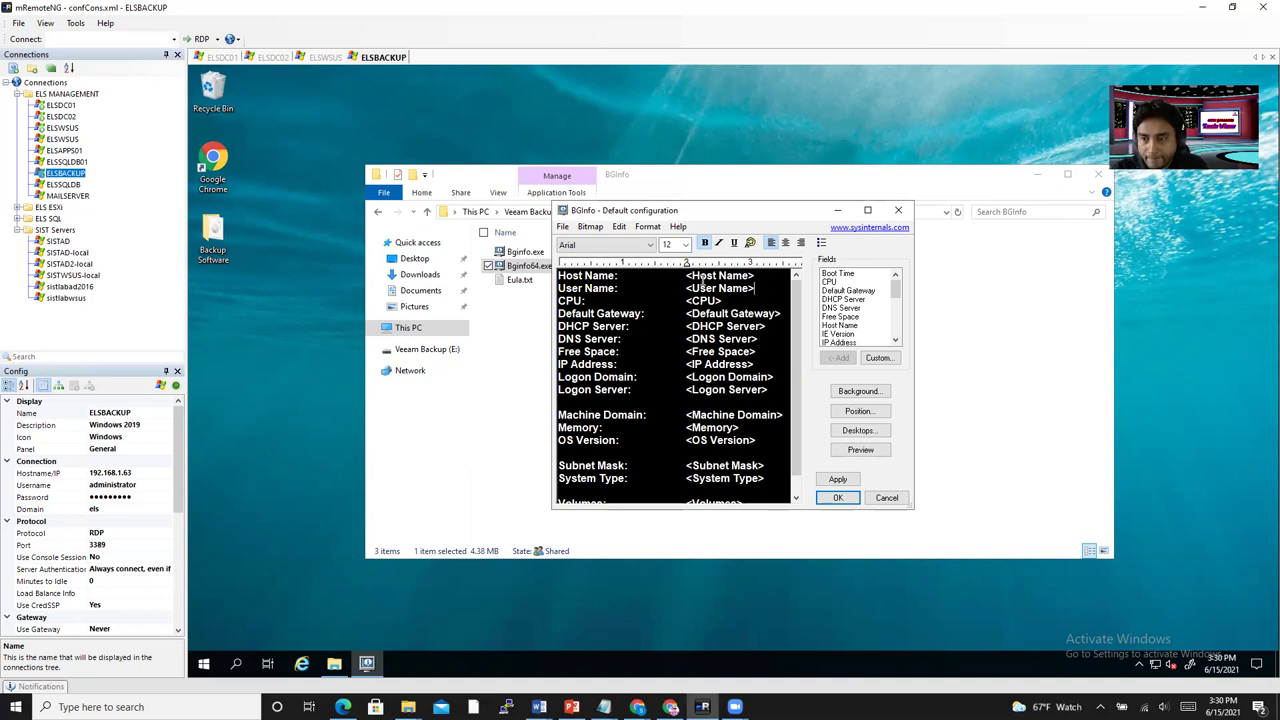
pyautogui.click(560, 275)
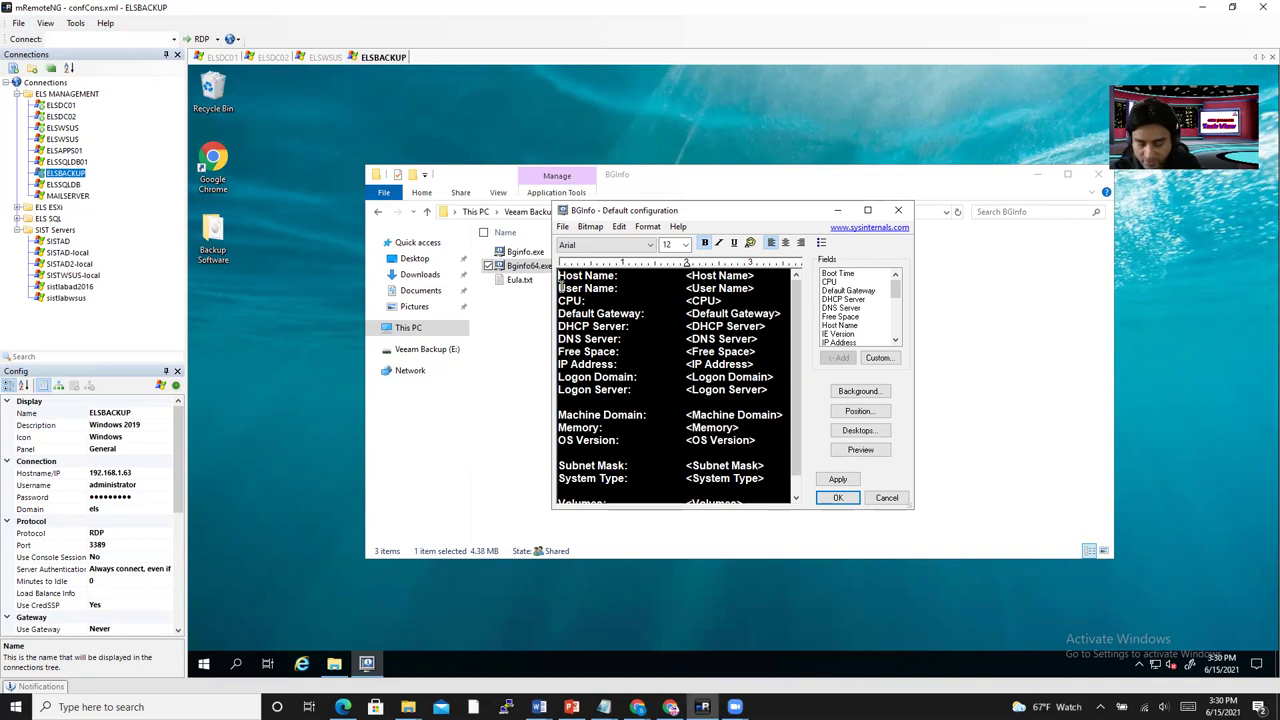
pyautogui.press('Return')
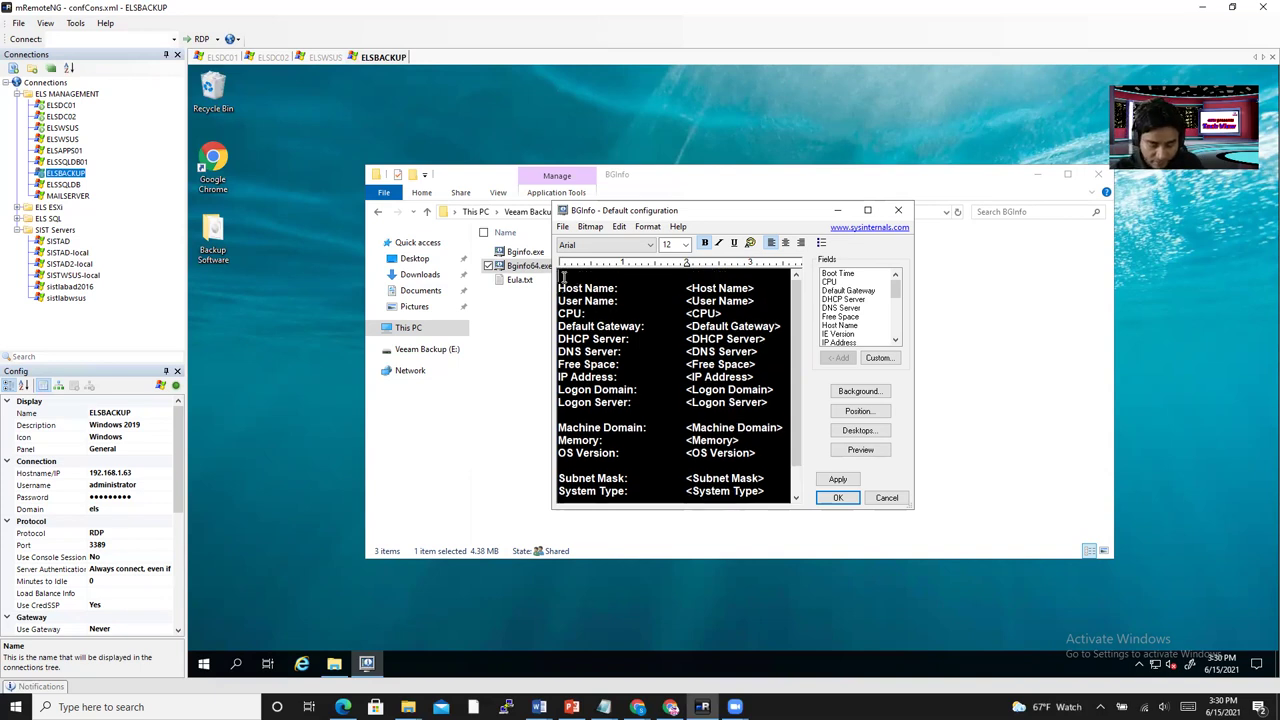
pyautogui.write('************************************************')
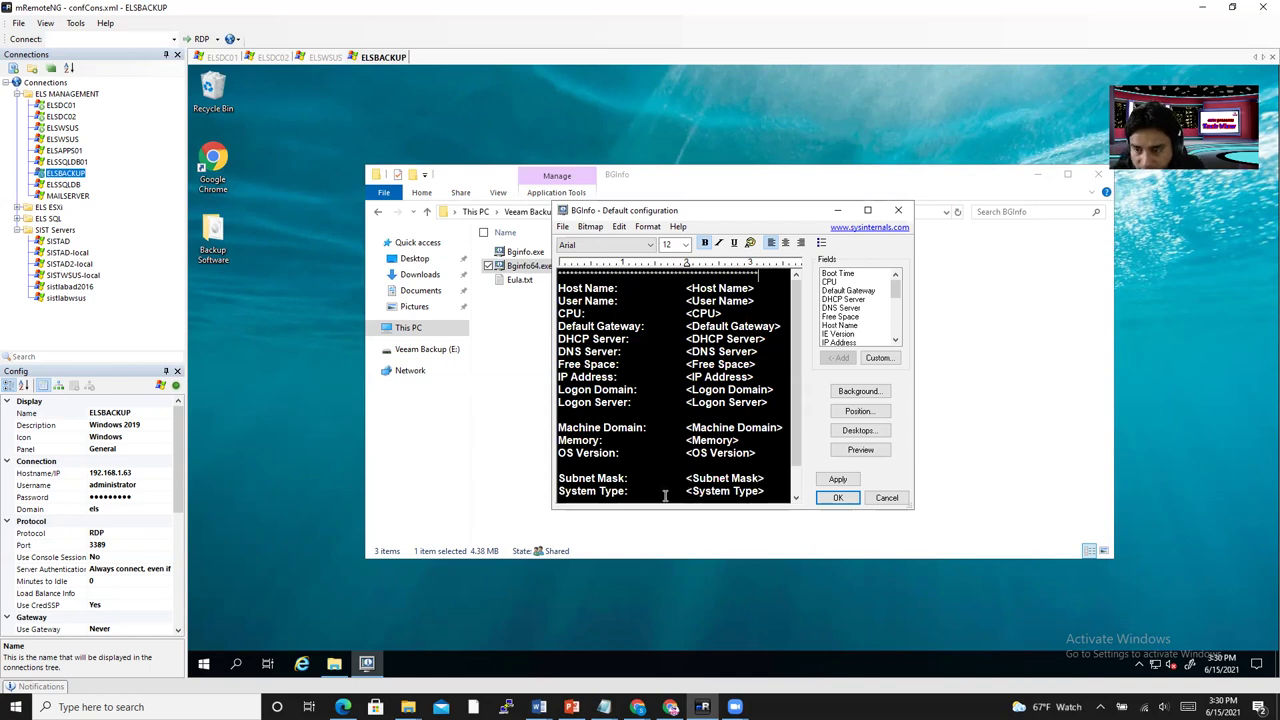
# Move the Volumes line directly beneath Free Space.
pyautogui.click(770, 491)
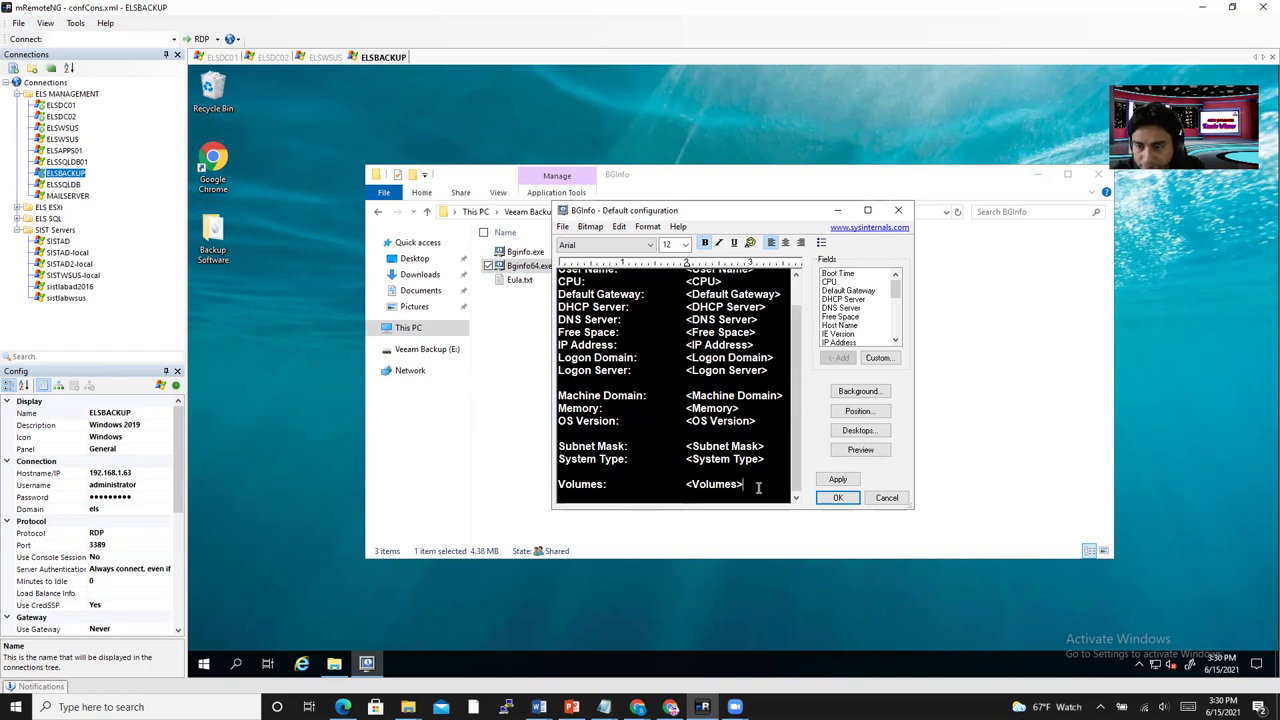
pyautogui.moveTo(758, 487); pyautogui.dragTo(558, 484)
pyautogui.hotkey('ctrl', 'c')
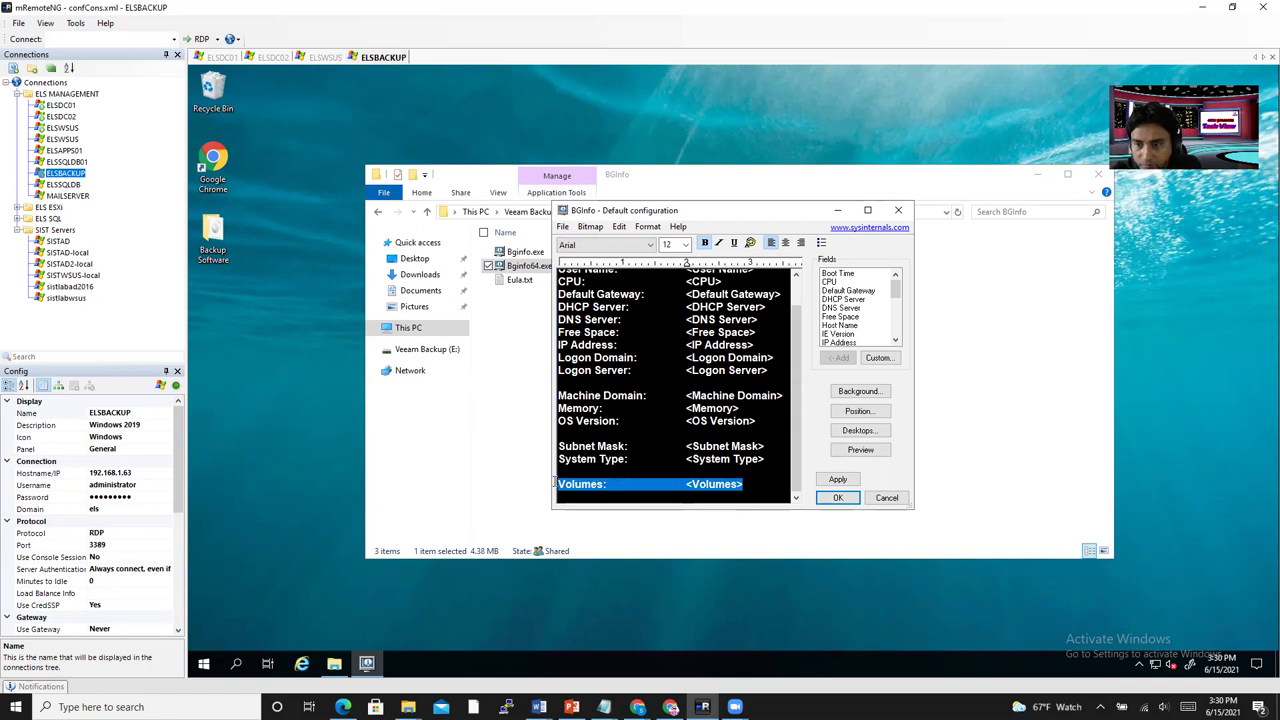
pyautogui.press('Delete')
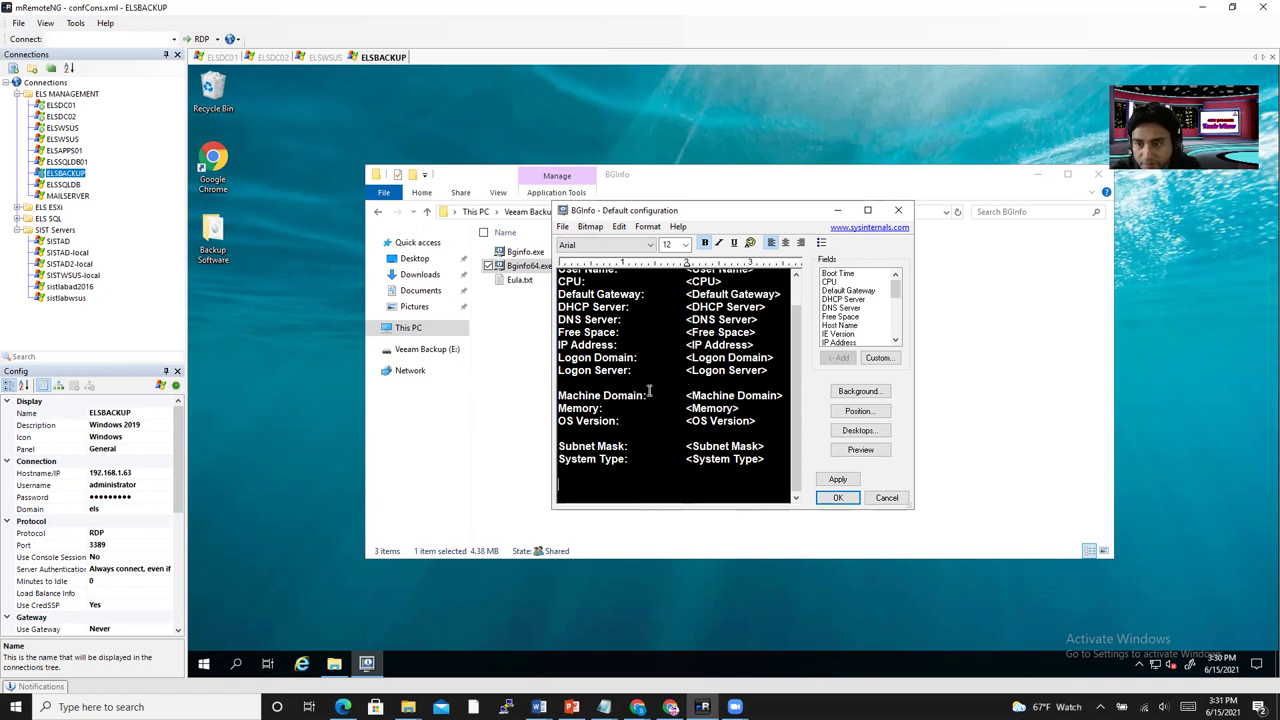
pyautogui.click(776, 333)
pyautogui.hotkey('ctrl', 'v')
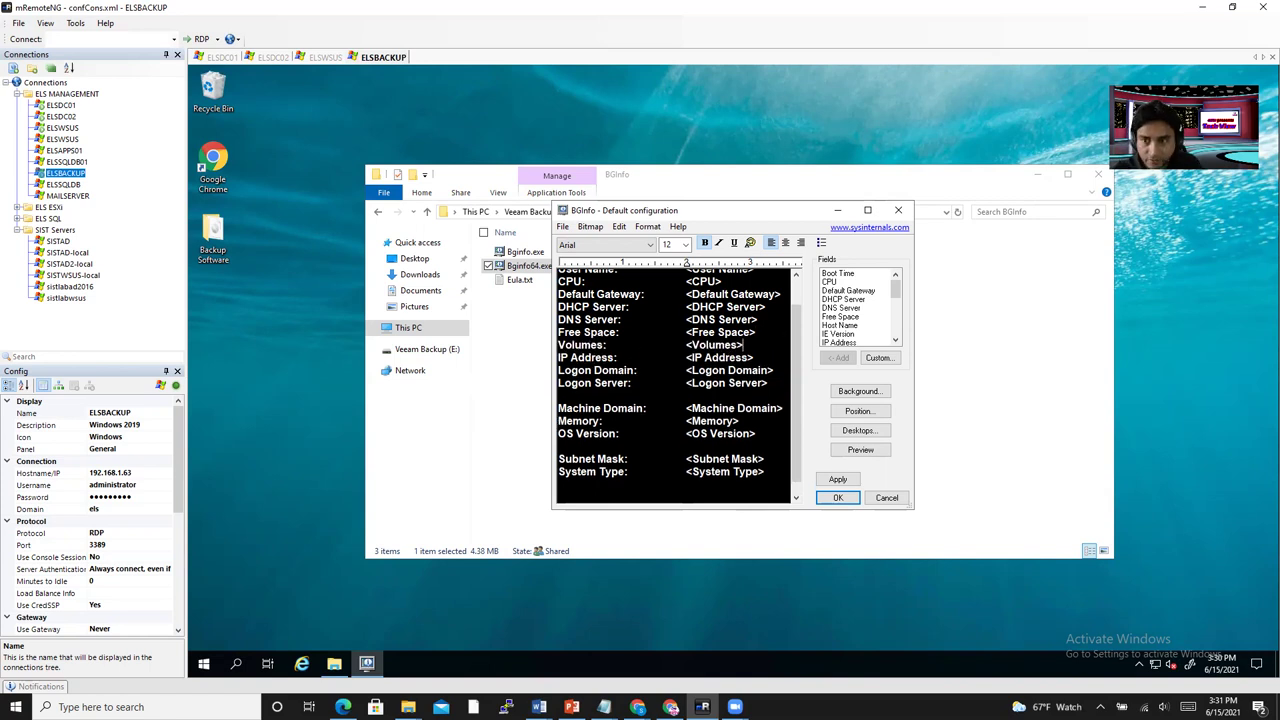
pyautogui.moveTo(752, 345); pyautogui.dragTo(558, 345)
pyautogui.click(560, 342)
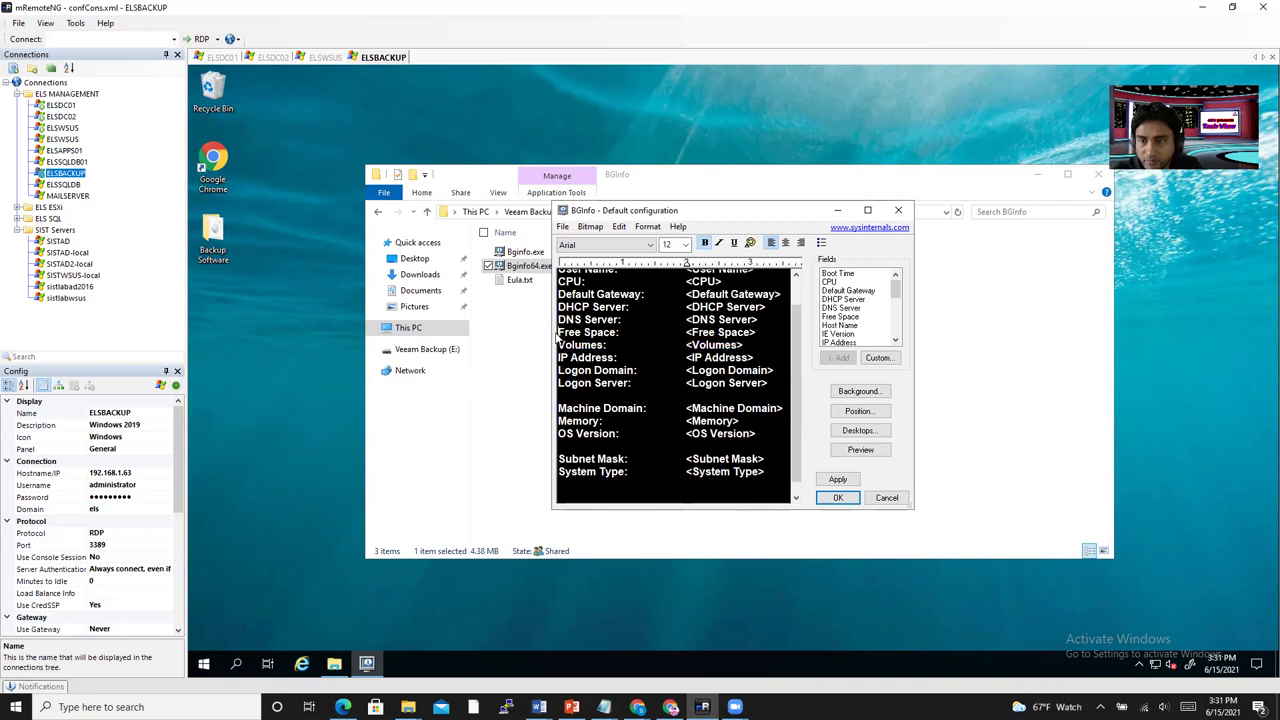
# Move Free Space and Volumes below User Name and add an asterisk separator line.
pyautogui.moveTo(560, 333); pyautogui.dragTo(763, 347)
pyautogui.hotkey('ctrl', 'c')
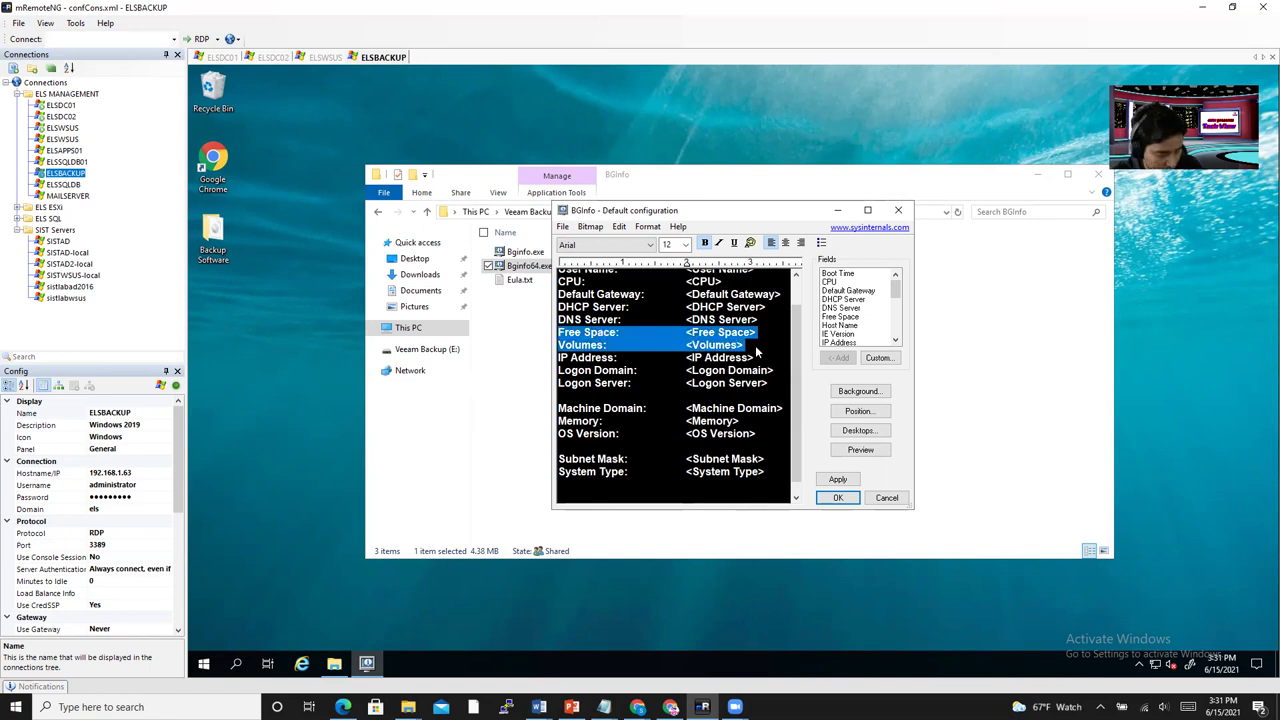
pyautogui.press('Delete')
pyautogui.scroll(3, 740, 330)
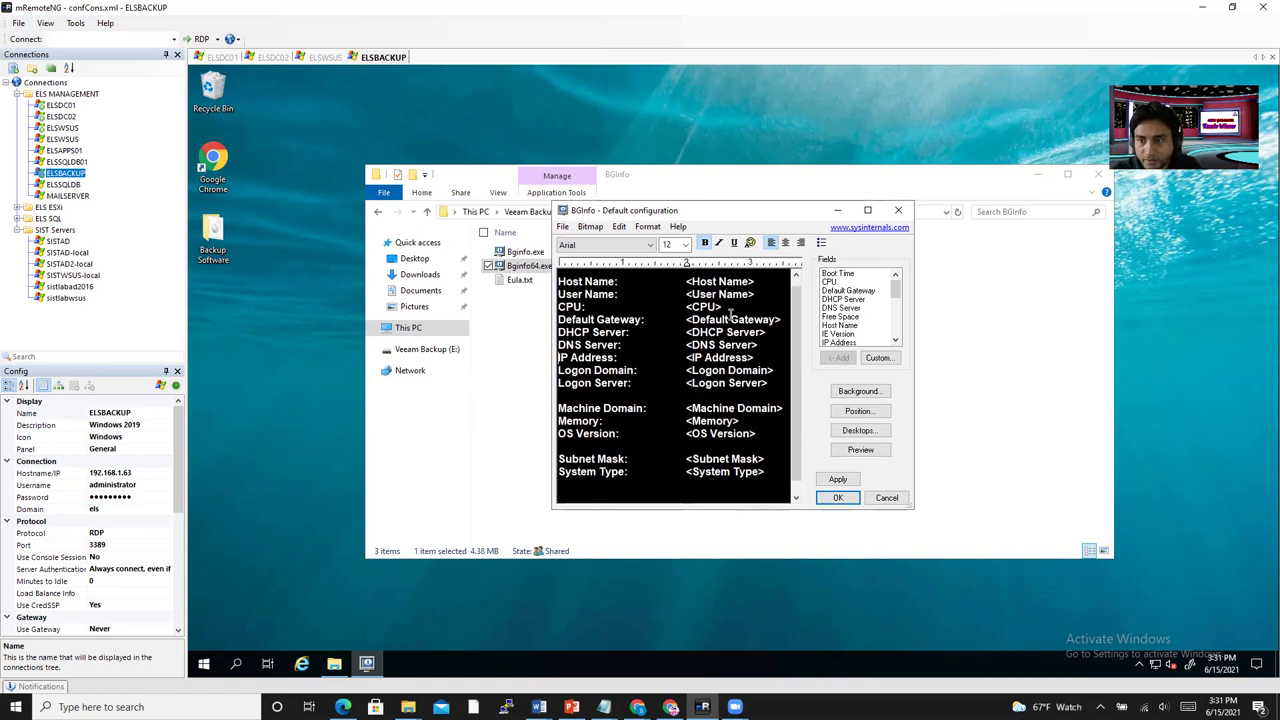
pyautogui.click(773, 294)
pyautogui.press('Return')
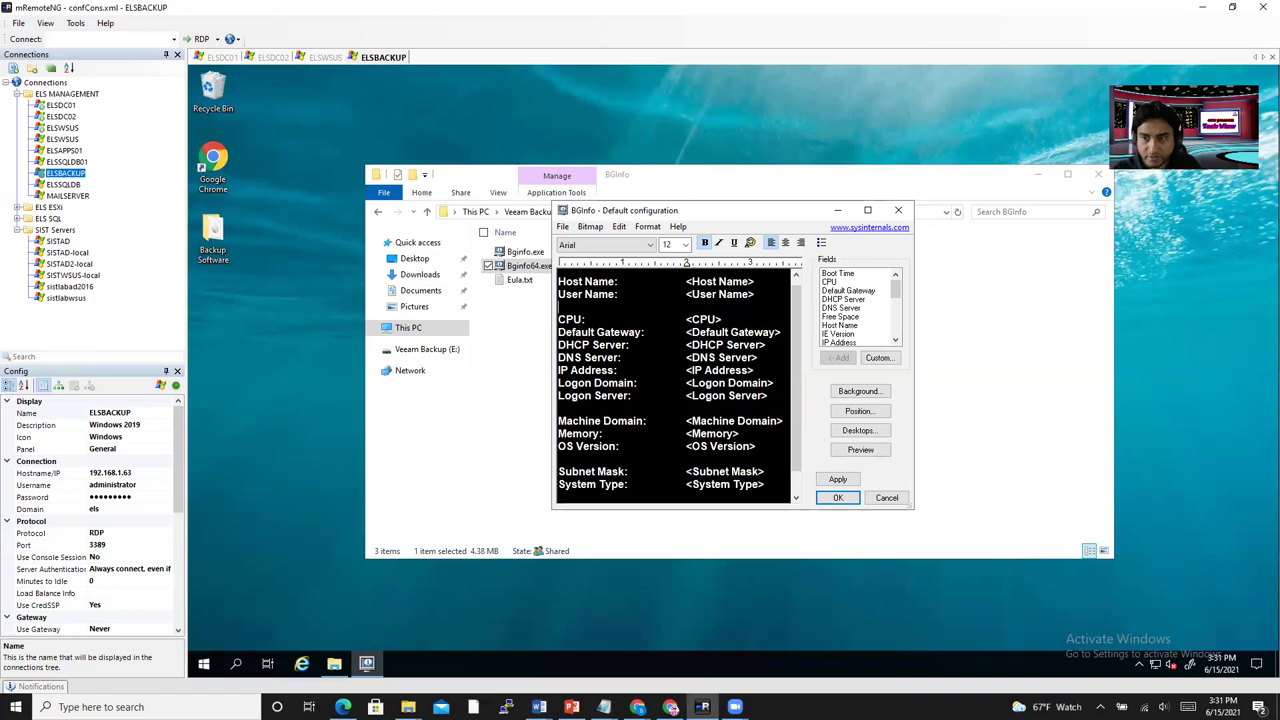
pyautogui.hotkey('ctrl', 'v')
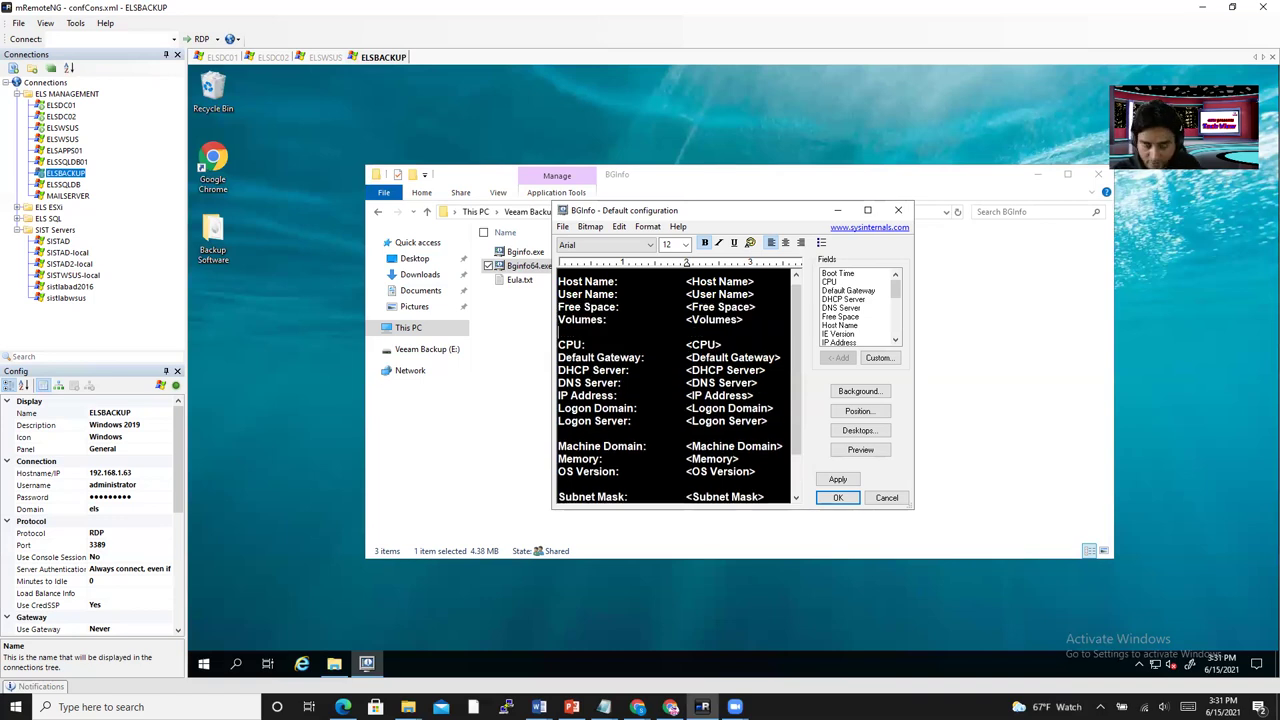
pyautogui.write('********************************')
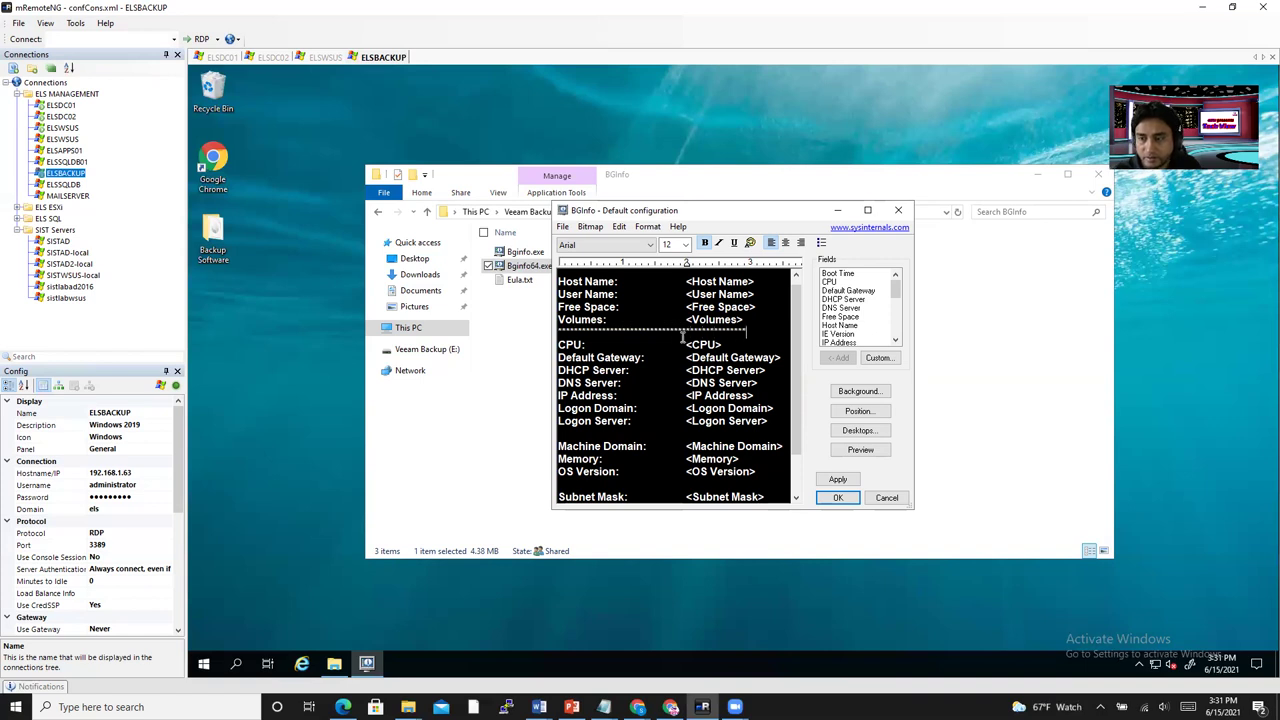
# Move the CPU line up to sit below User Name.
pyautogui.scroll(-2, 676, 340)
pyautogui.scroll(3, 681, 350)
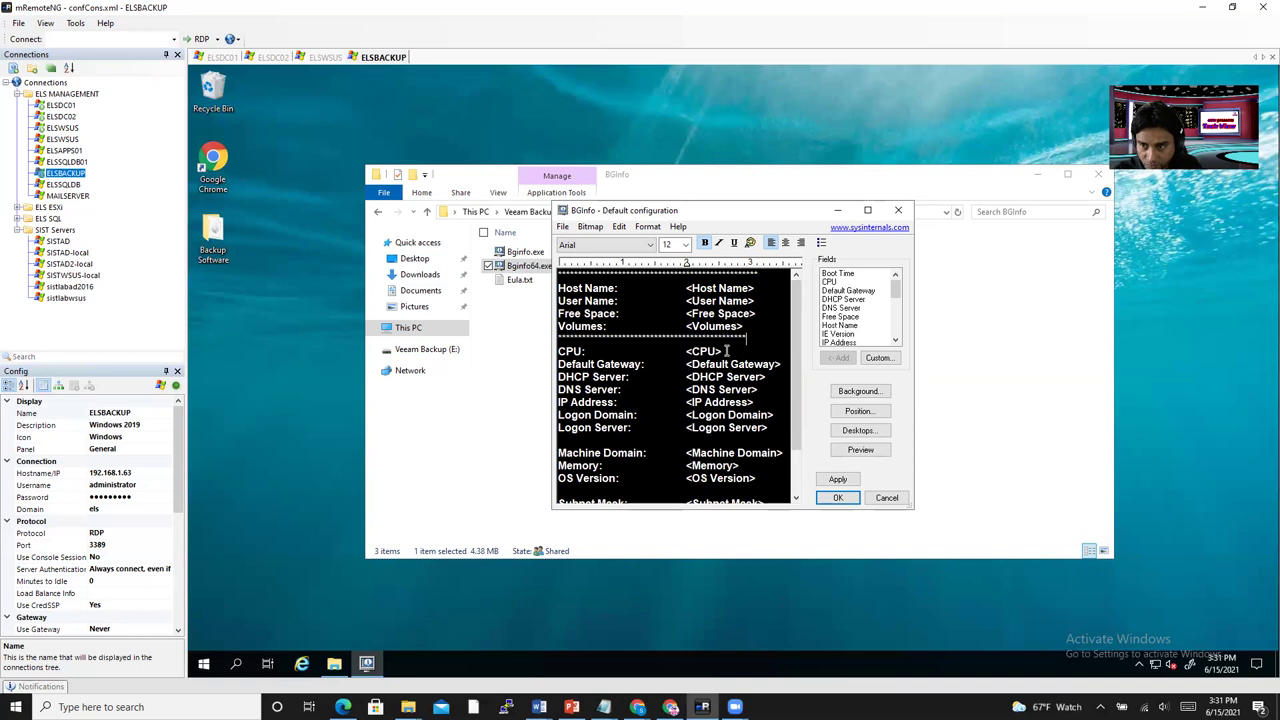
pyautogui.moveTo(722, 351); pyautogui.dragTo(548, 346)
pyautogui.hotkey('ctrl', 'c')
pyautogui.press('Delete')
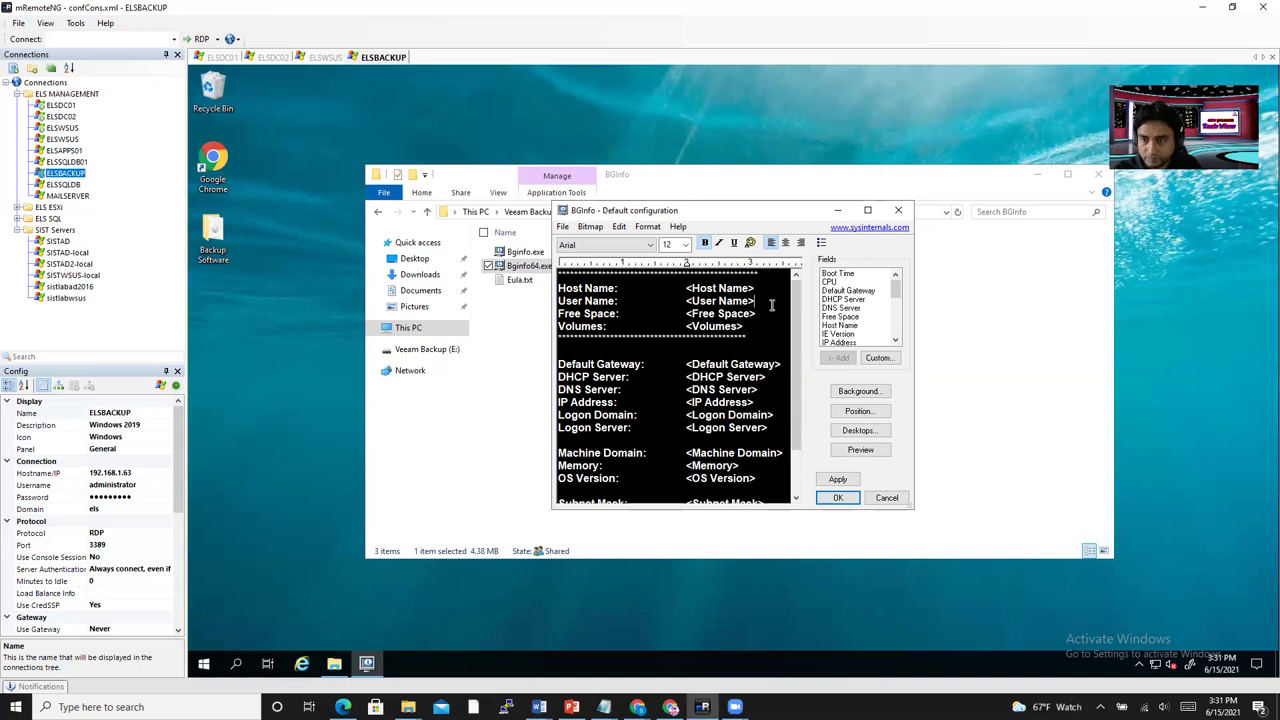
pyautogui.press('Return')
pyautogui.hotkey('ctrl', 'v')
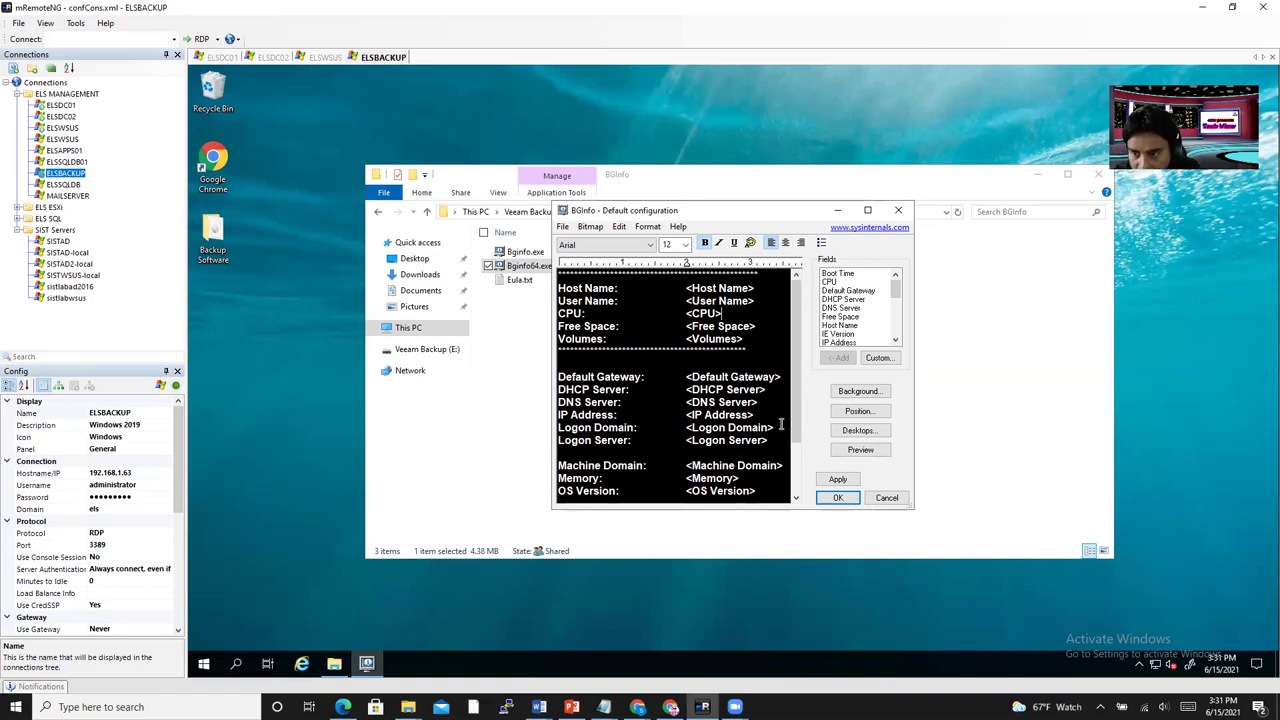
# Move the Logon Domain through OS Version lines under CPU and remove the leftover blank lines.
pyautogui.moveTo(772, 440); pyautogui.dragTo(552, 427)
pyautogui.click(552, 427)
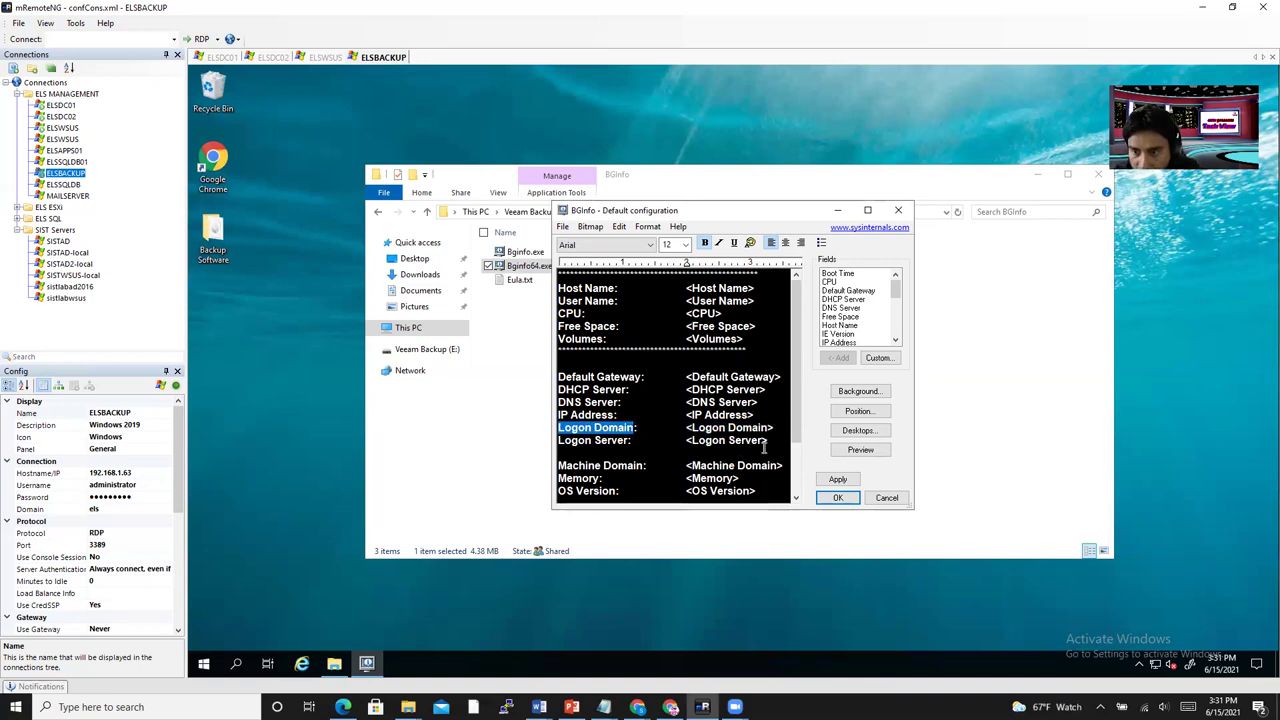
pyautogui.moveTo(637, 428); pyautogui.dragTo(765, 428)
pyautogui.hotkey('ctrl', 'c')
pyautogui.click(584, 436)
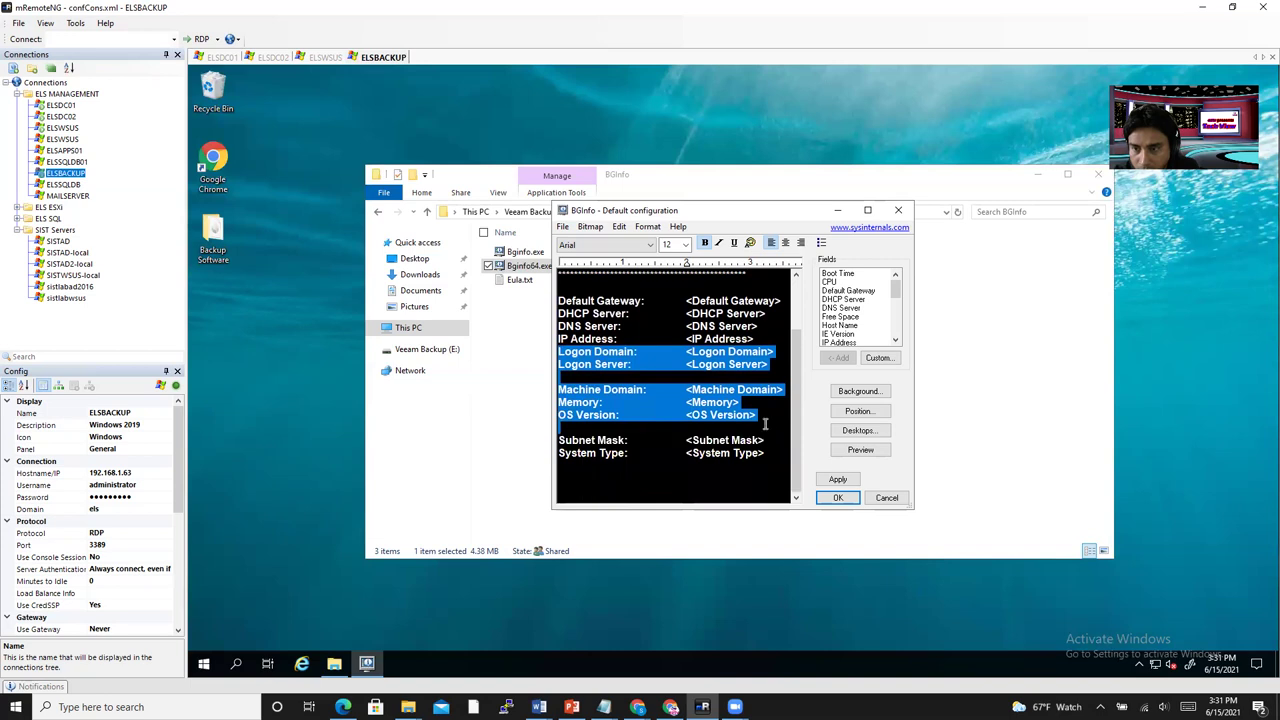
pyautogui.press('Delete')
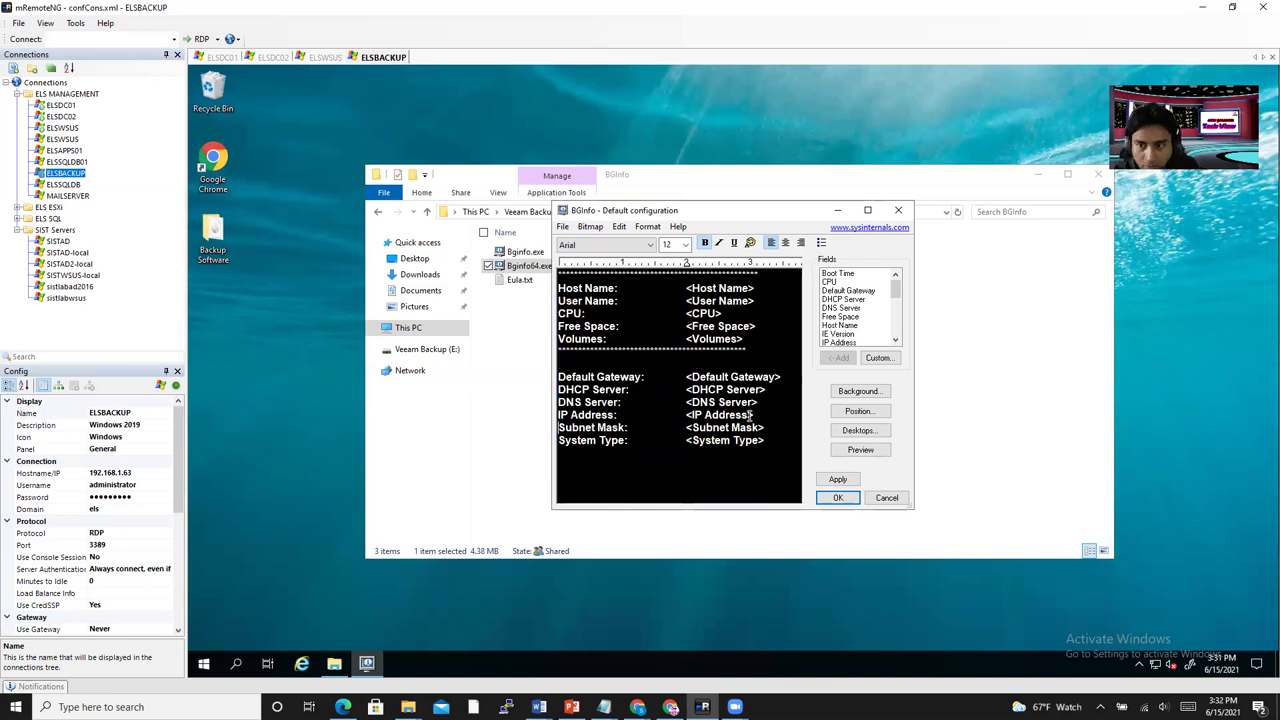
pyautogui.click(753, 313)
pyautogui.press('Return')
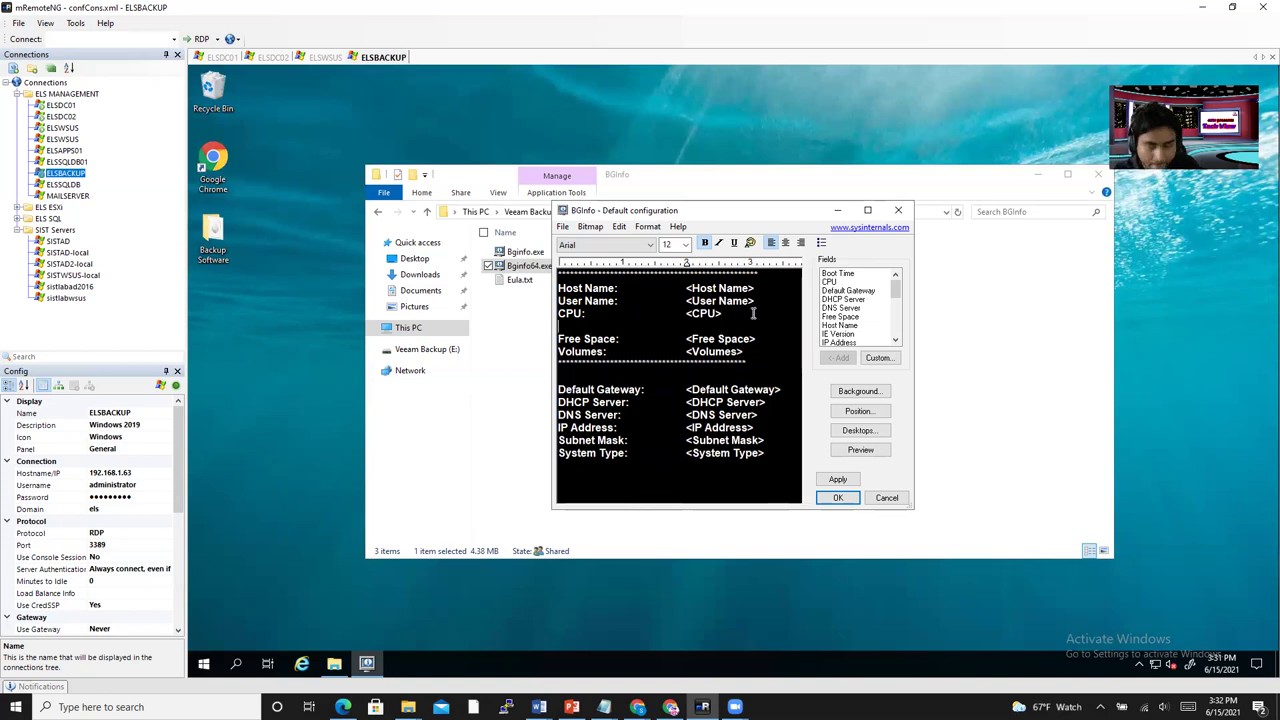
pyautogui.hotkey('ctrl', 'v')
pyautogui.click(651, 353)
pyautogui.press('BackSpace')
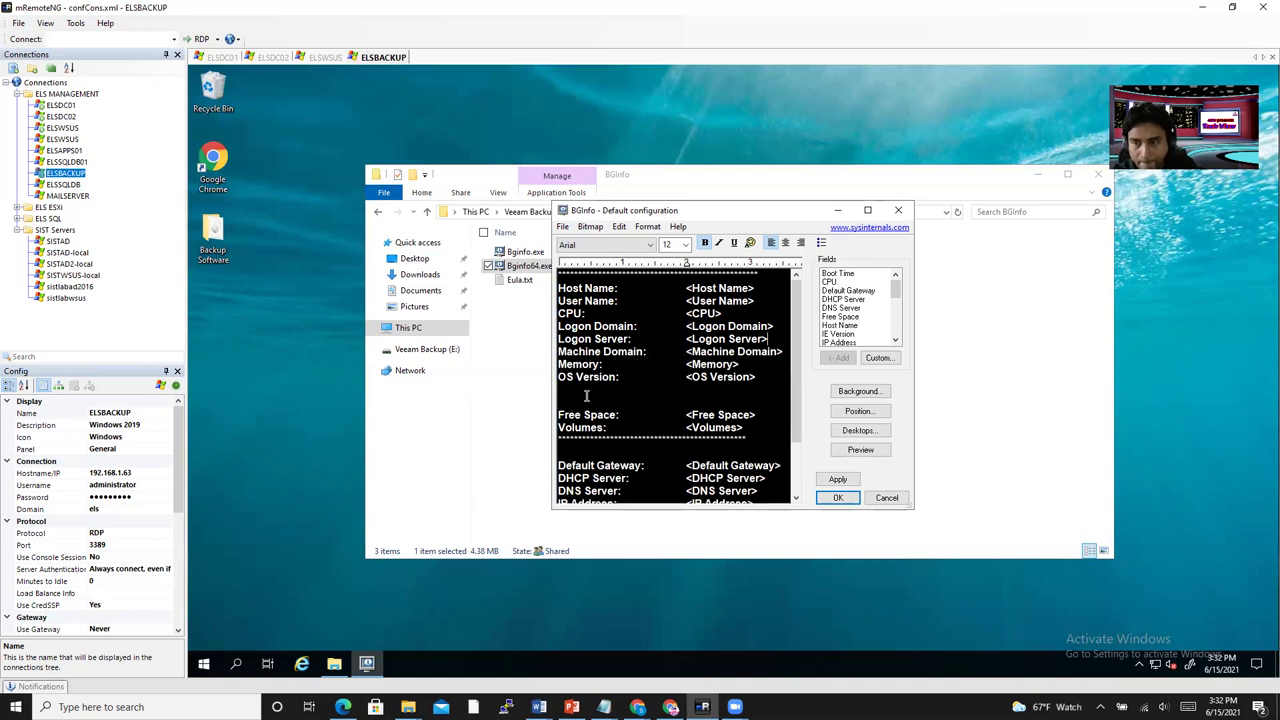
pyautogui.press('BackSpace')
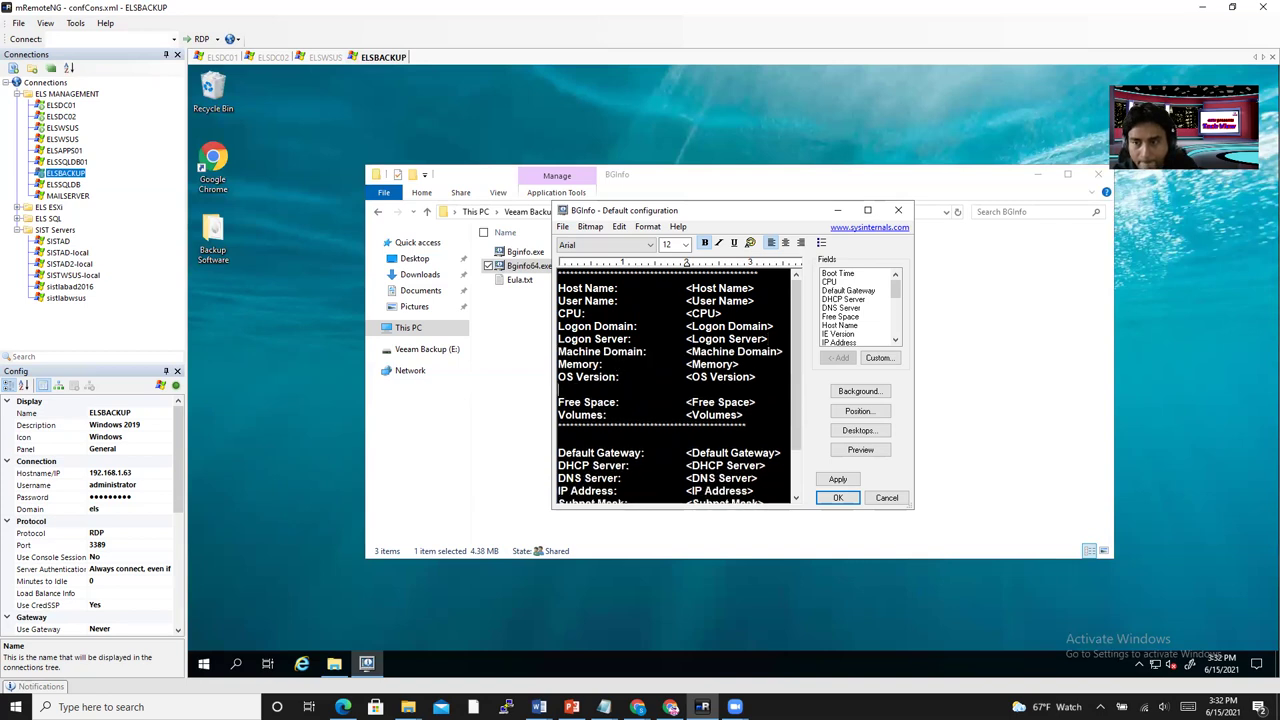
pyautogui.press('BackSpace')
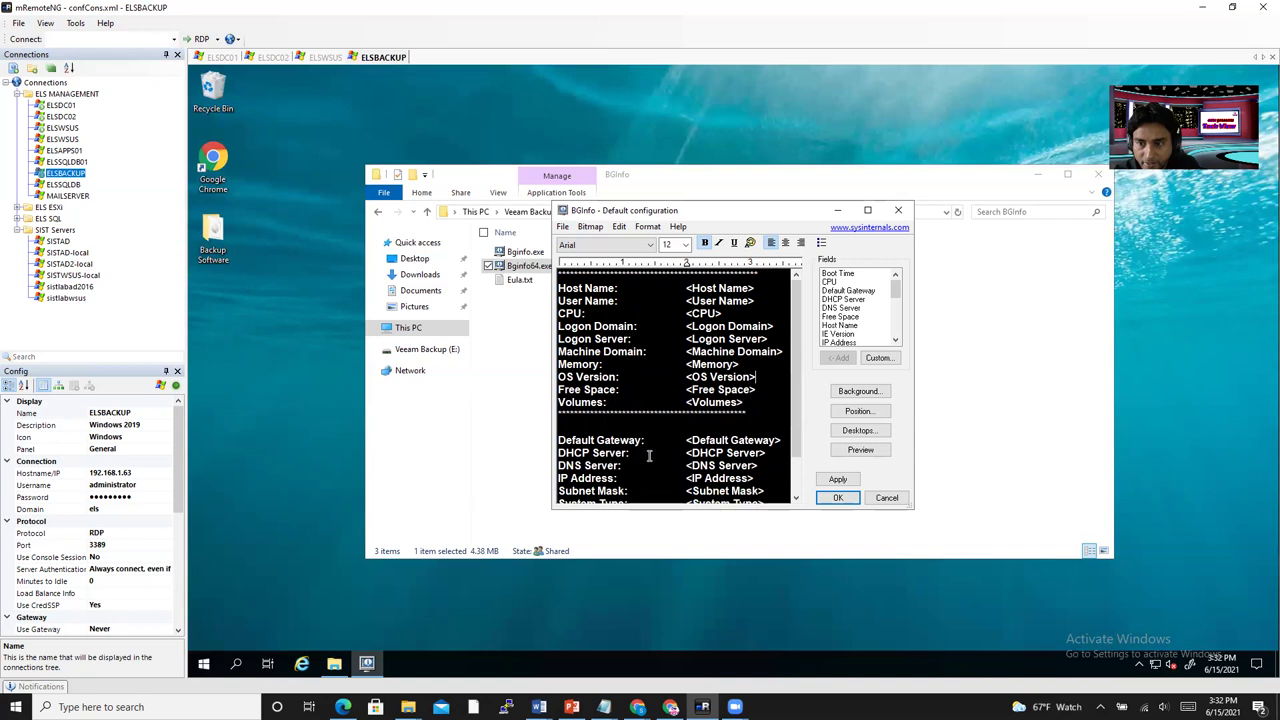
# Close the layout with an asterisk line below System Type.
pyautogui.scroll(-2, 648, 458)
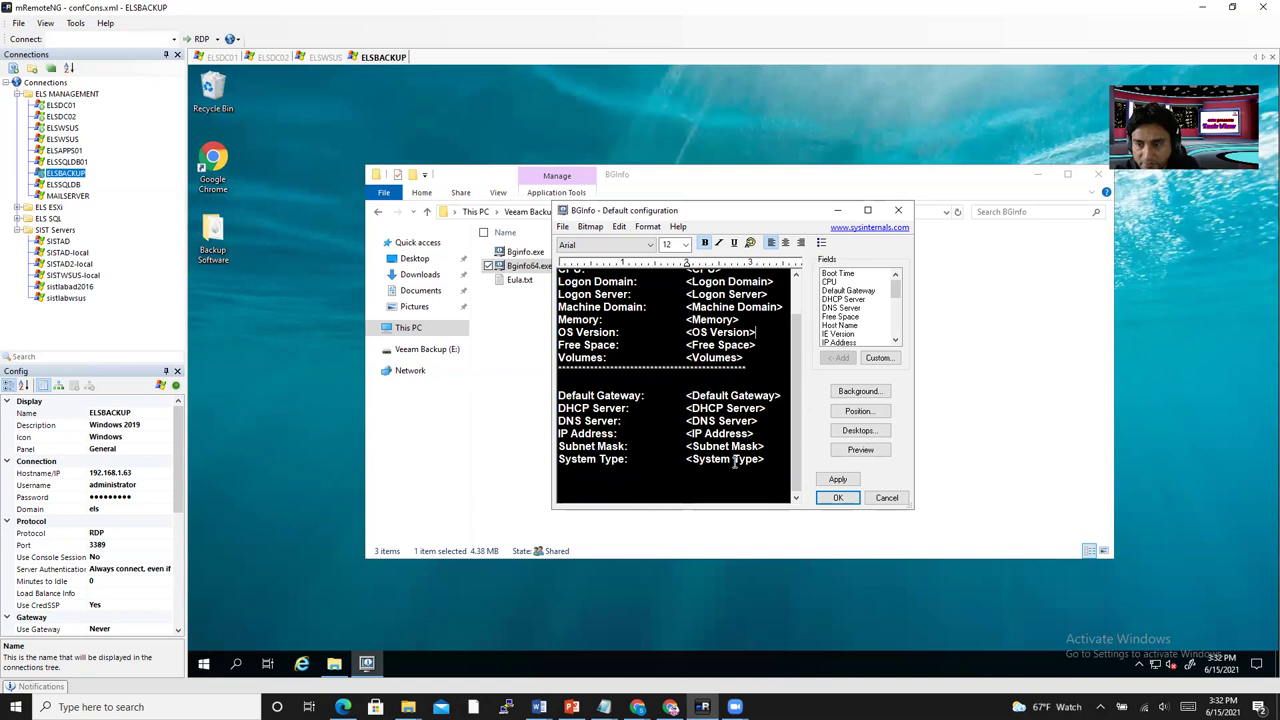
pyautogui.click(766, 459)
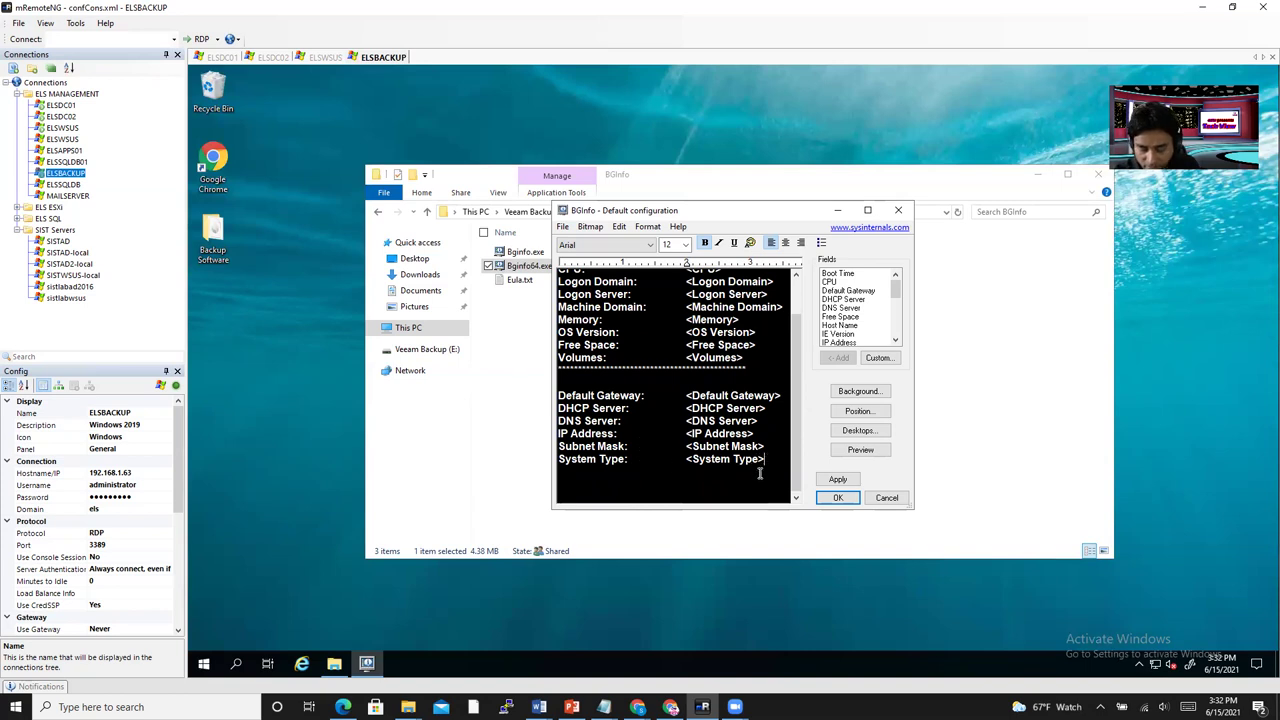
pyautogui.press('Return')
pyautogui.write('***************************************')
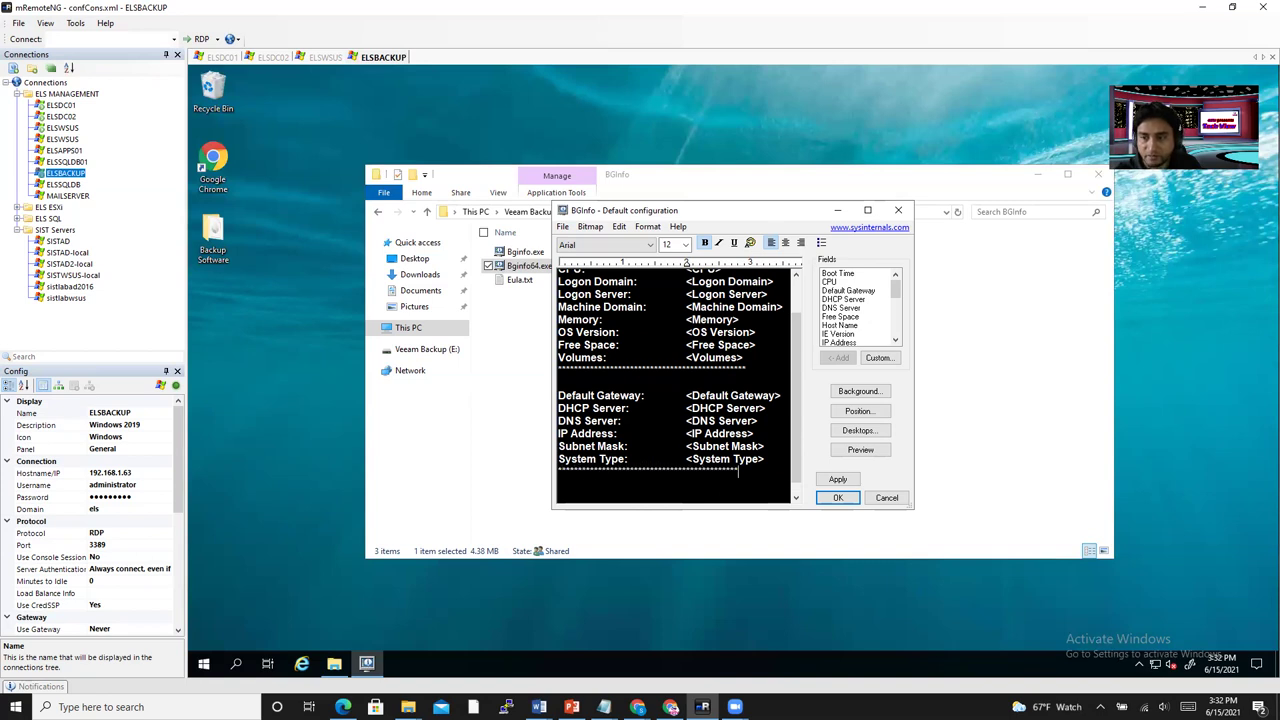
pyautogui.write('*****')
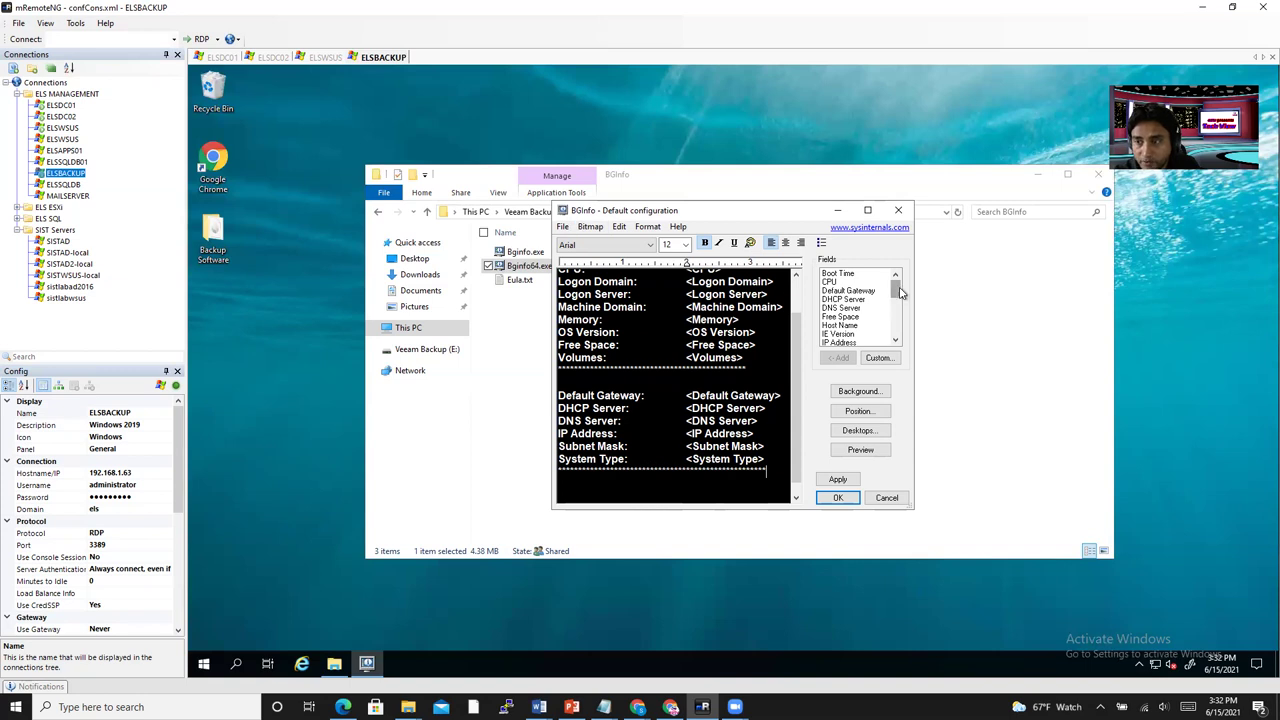
pyautogui.moveTo(897, 290)
pyautogui.mouseDown()
pyautogui.moveTo(898, 338)
pyautogui.moveTo(897, 285)
pyautogui.mouseUp()
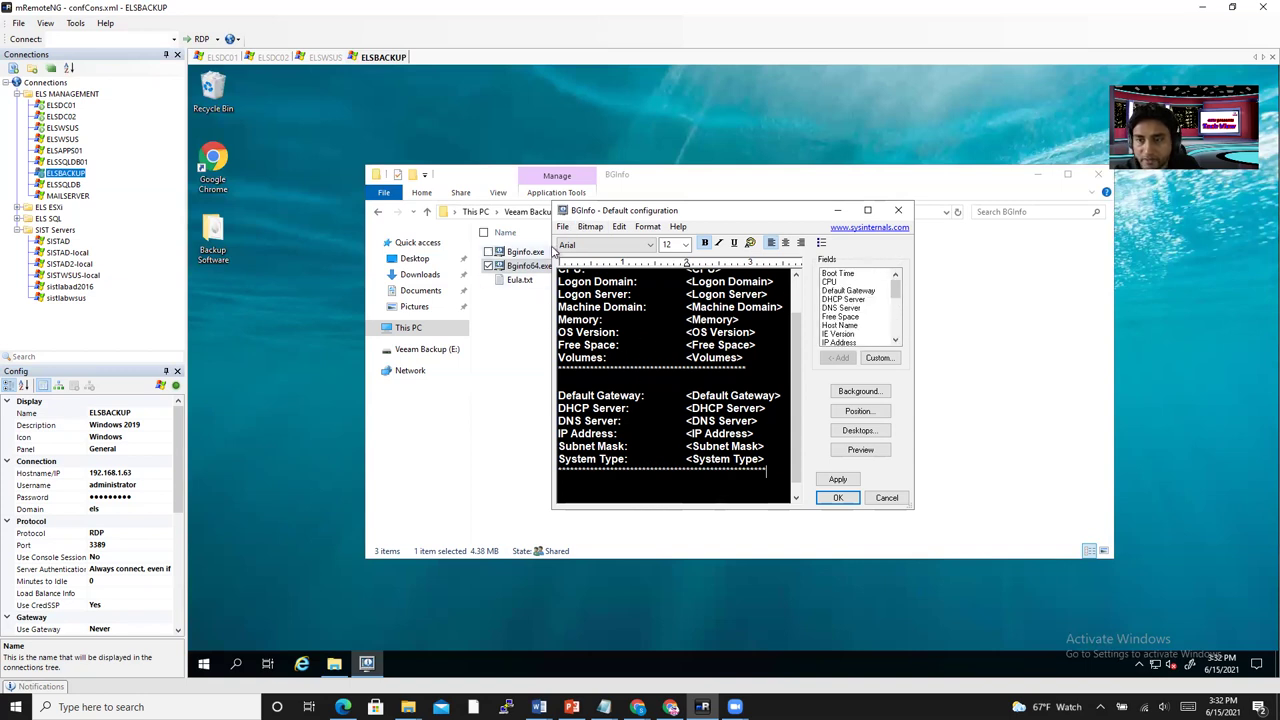
pyautogui.press('alt')
pyautogui.press('Escape')
pyautogui.hotkey('ctrl', 'Home')
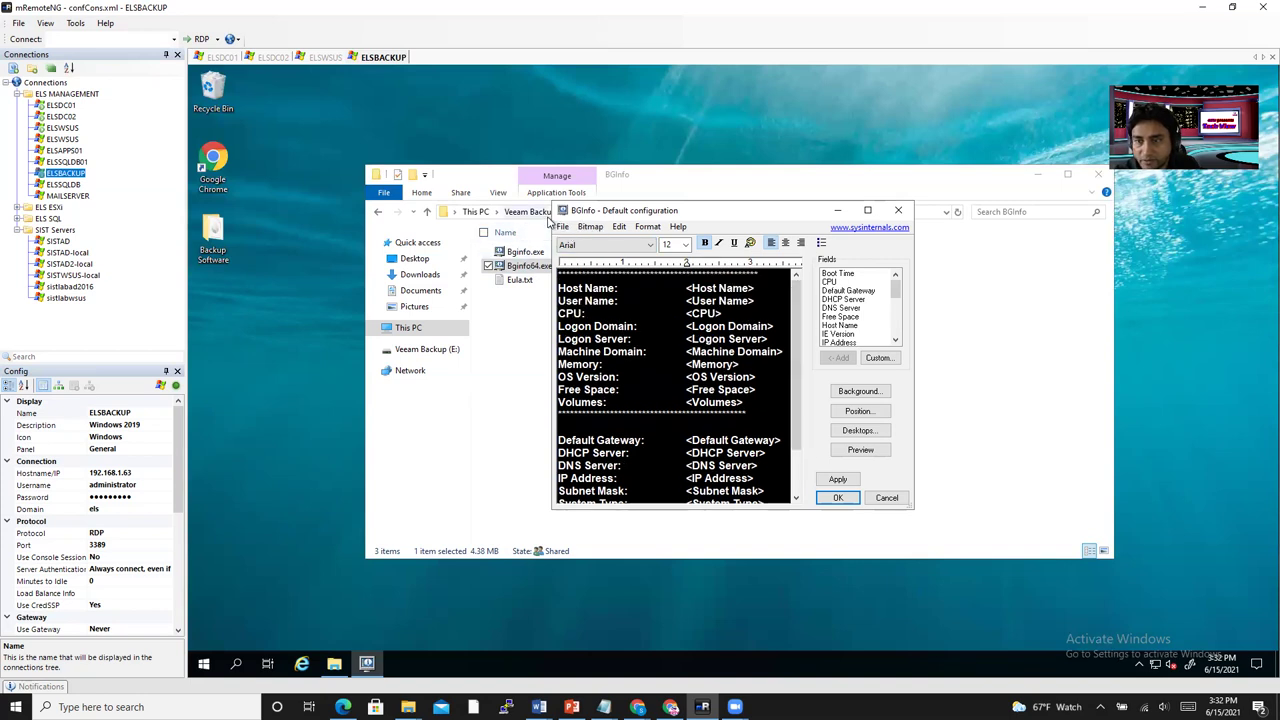
pyautogui.click(563, 226)
# Save the configuration as bginfoconfig.bgi in E:\BGInfo and close BGInfo.
pyautogui.click(600, 262)
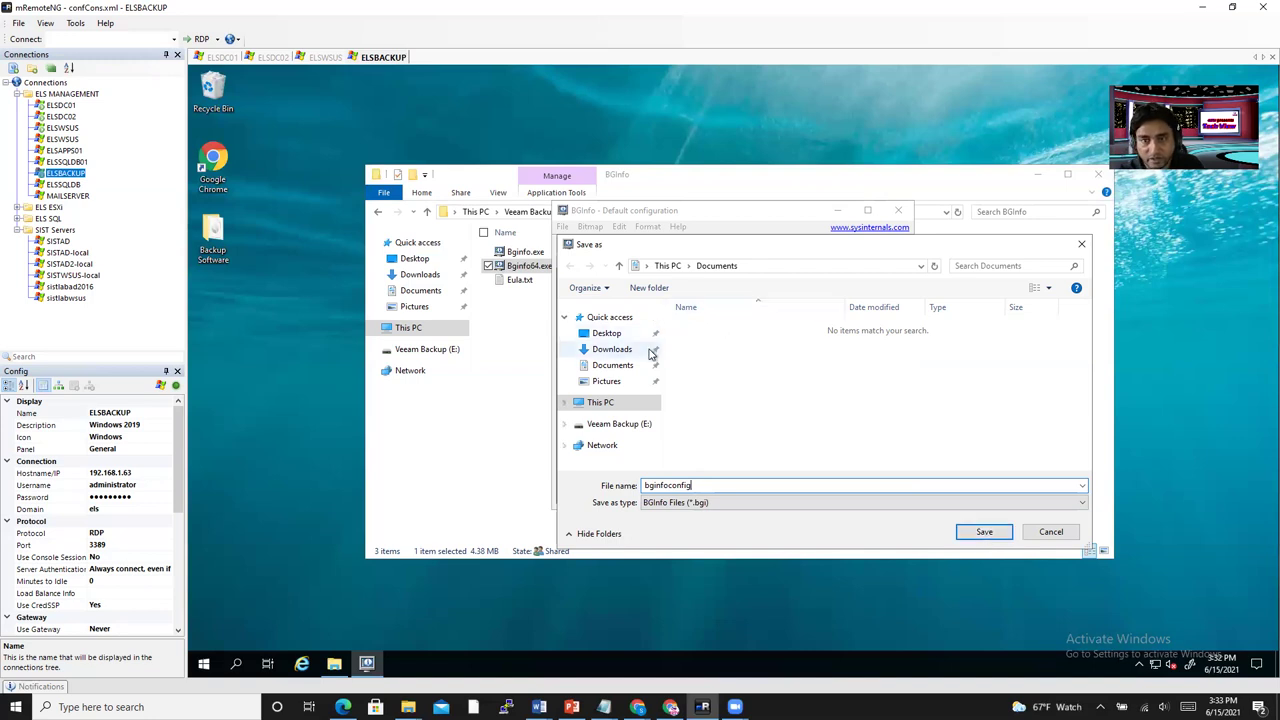
pyautogui.click(604, 402)
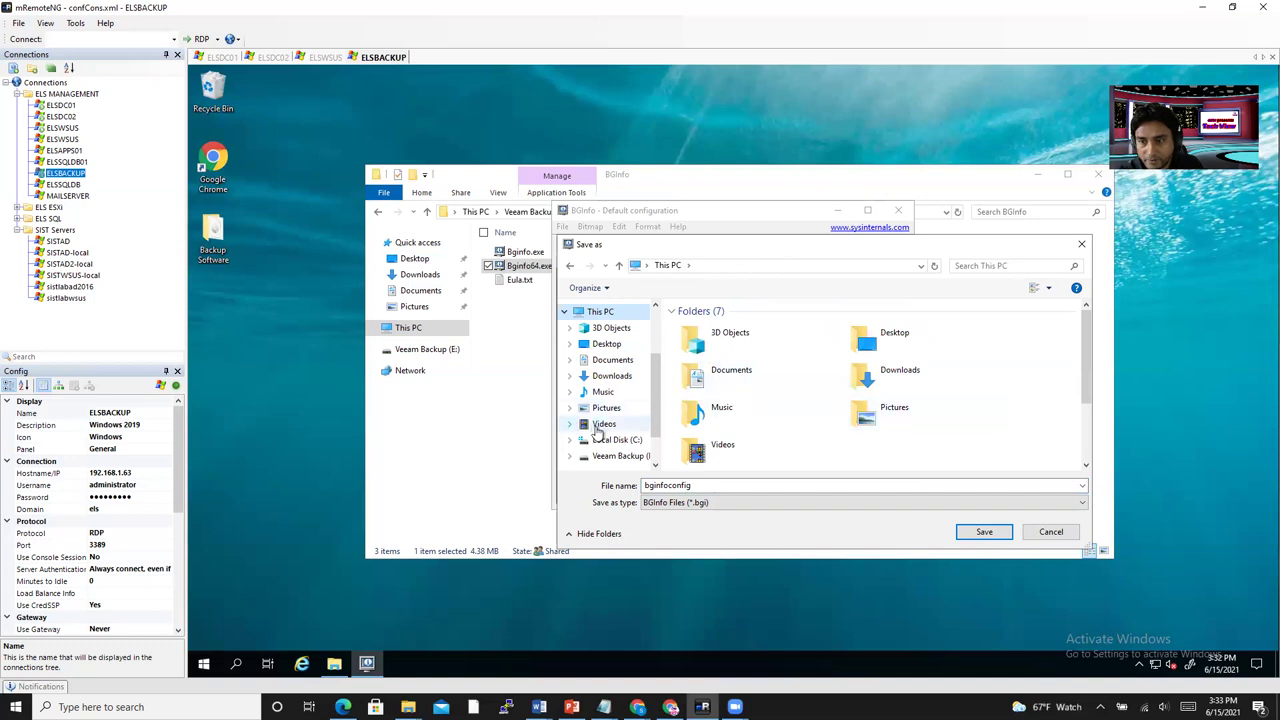
pyautogui.click(616, 440)
pyautogui.click(620, 456)
pyautogui.doubleClick(710, 329)
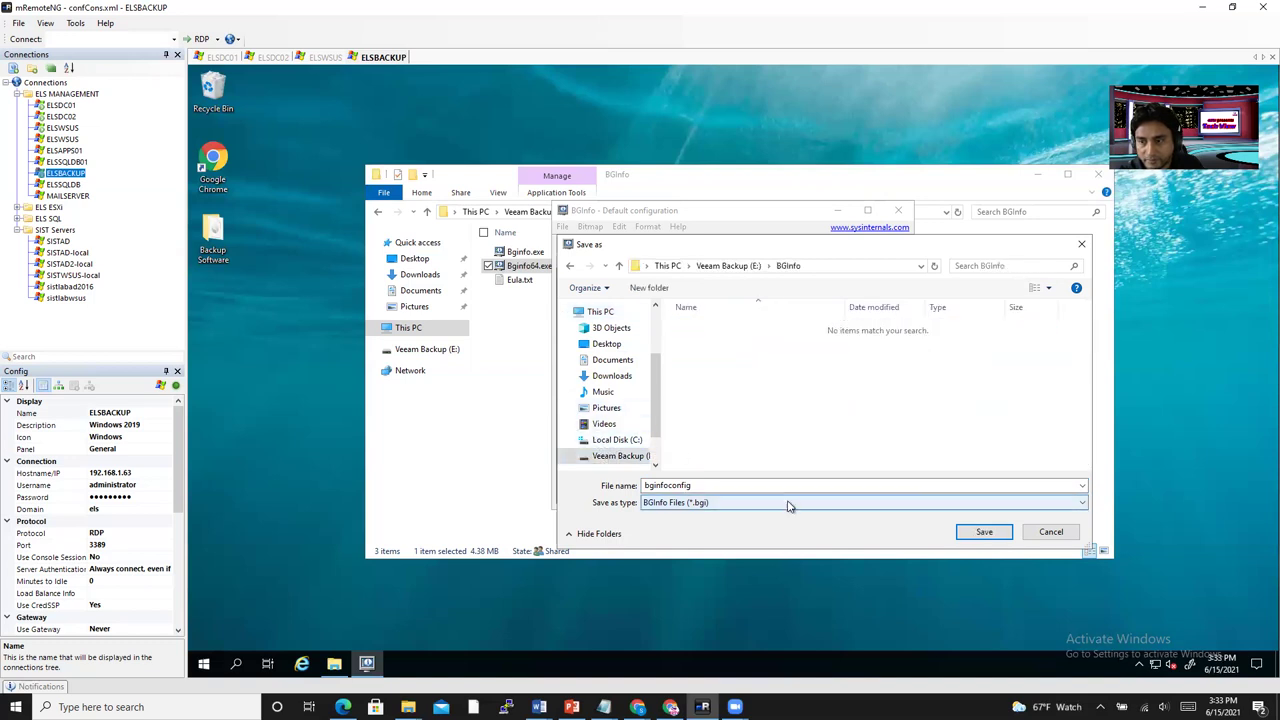
pyautogui.click(985, 532)
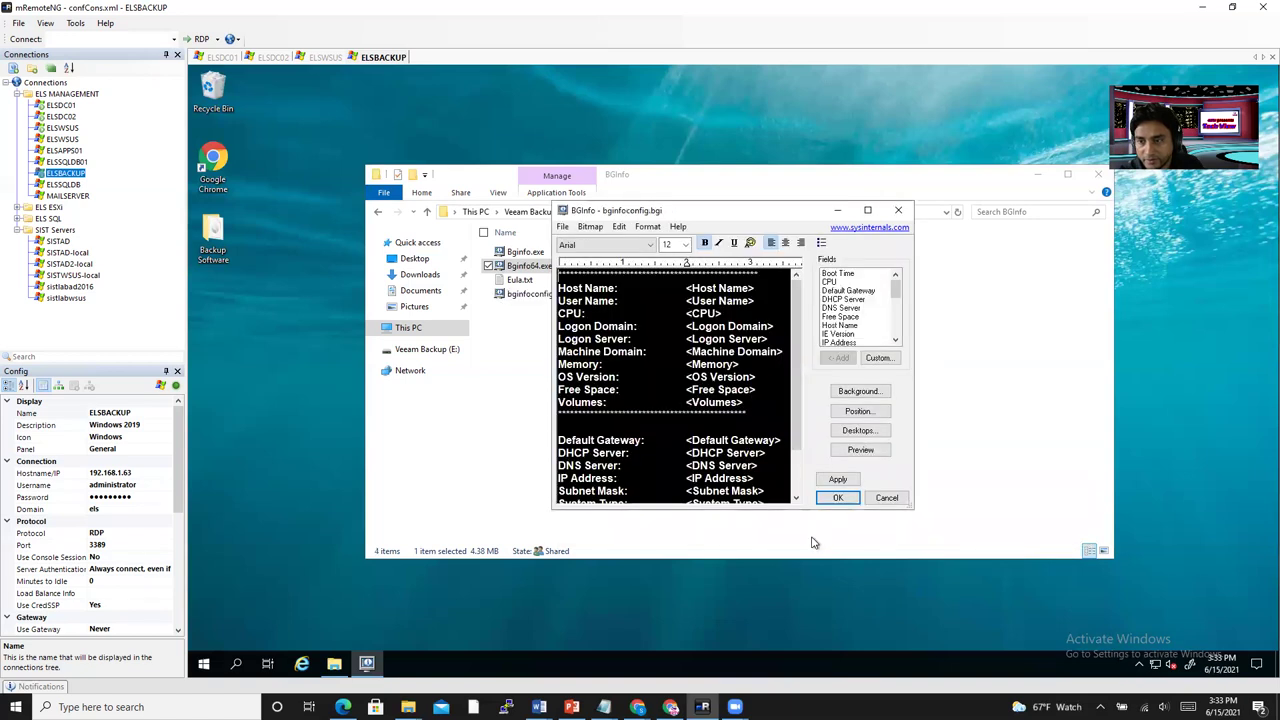
pyautogui.click(903, 211)
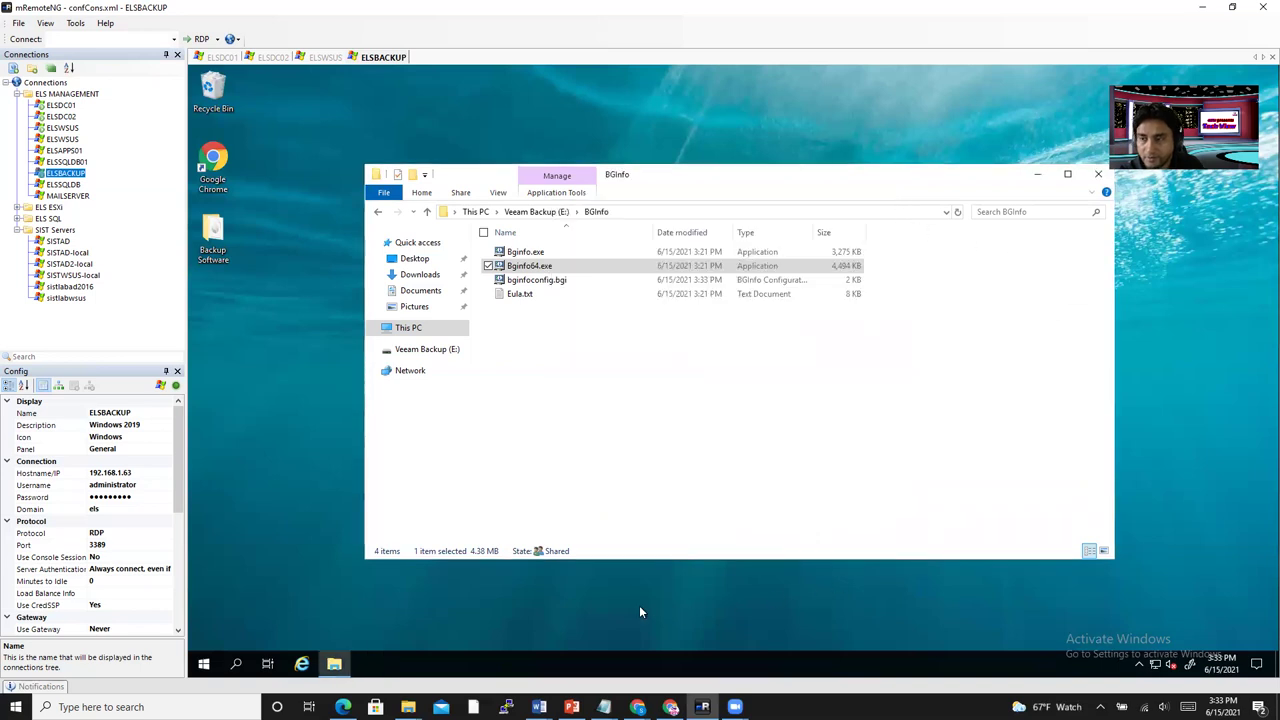
# Reposition the BGInfo folder window, then open and dismiss its New item menu.
pyautogui.moveTo(855, 175); pyautogui.dragTo(806, 153)
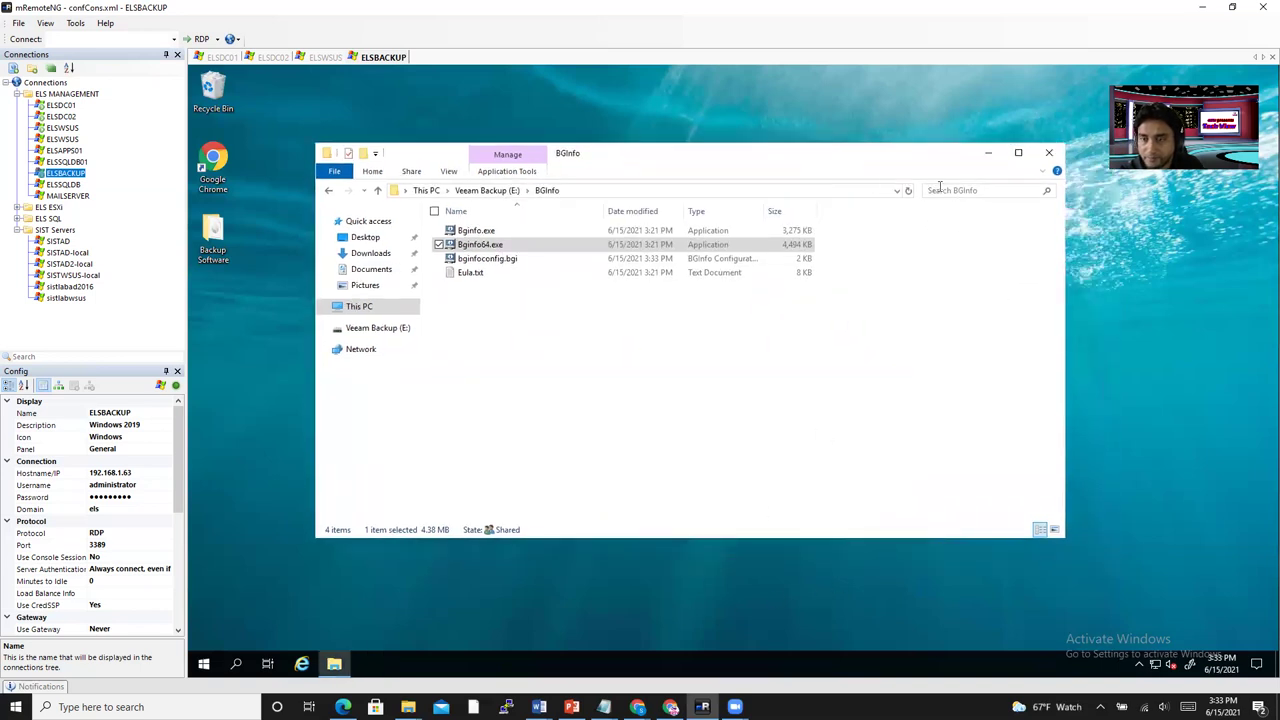
pyautogui.click(518, 350)
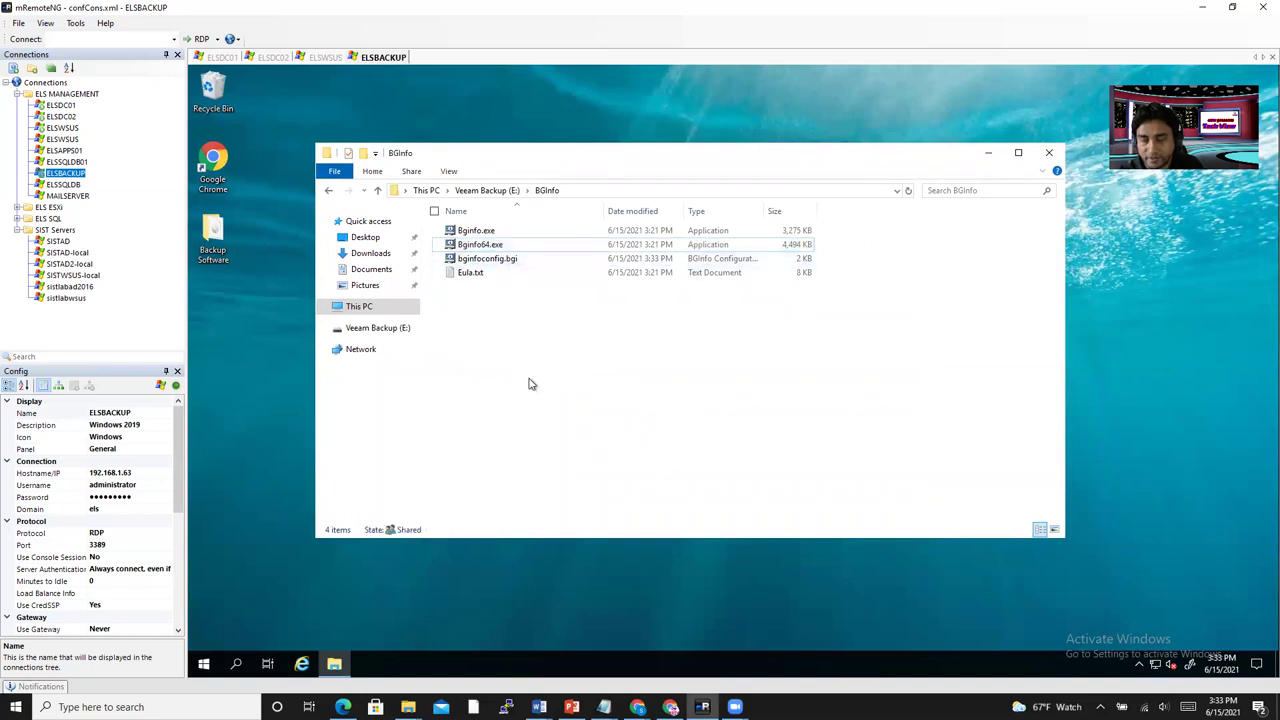
pyautogui.rightClick(516, 350)
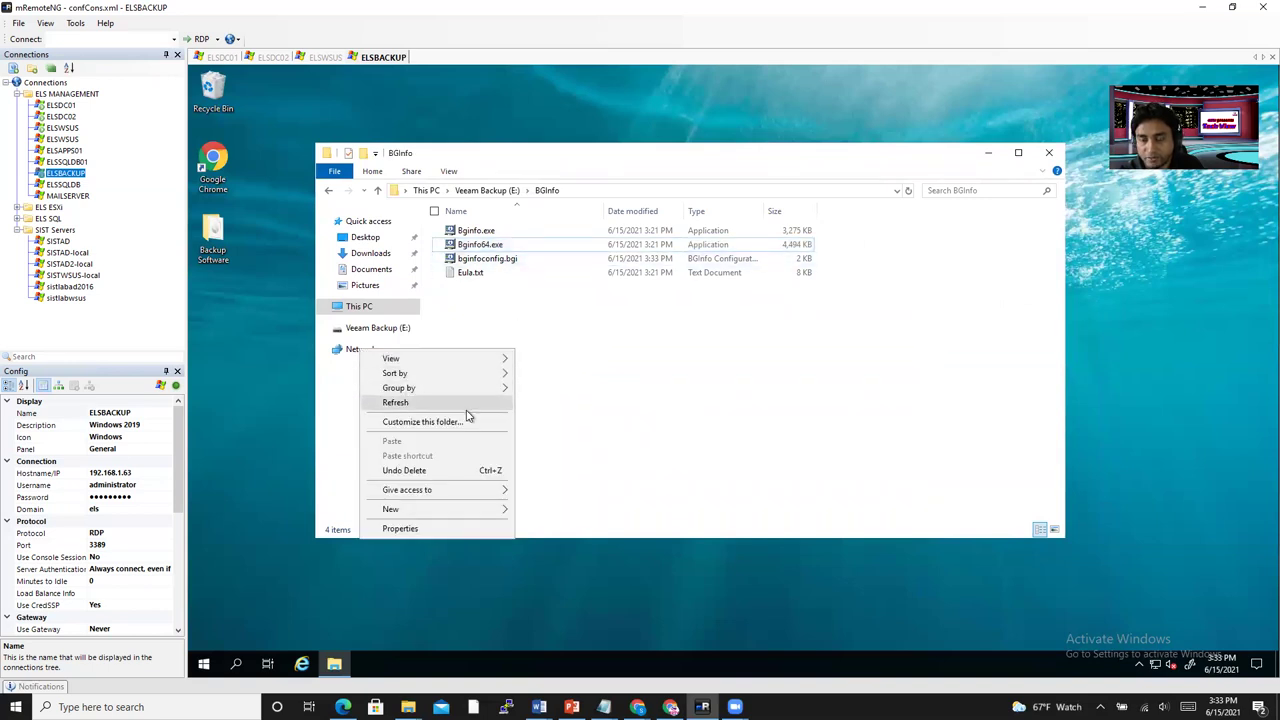
pyautogui.moveTo(452, 511)
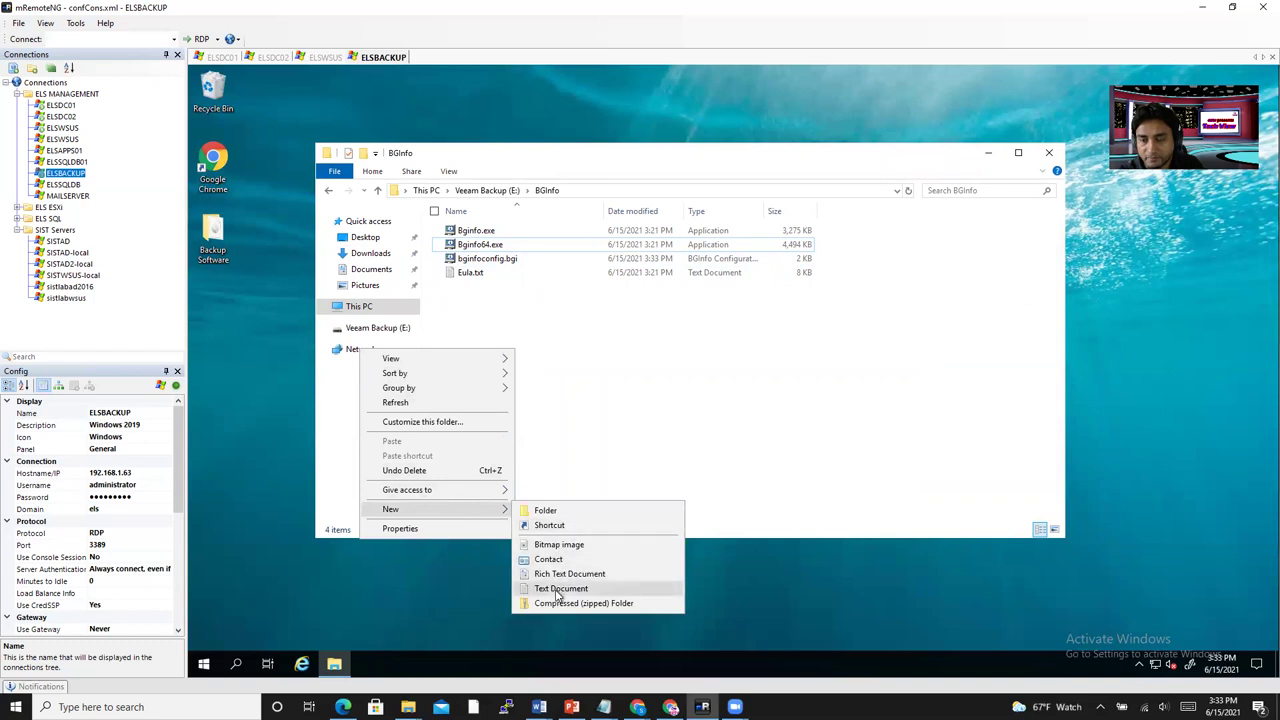
pyautogui.click(708, 425)
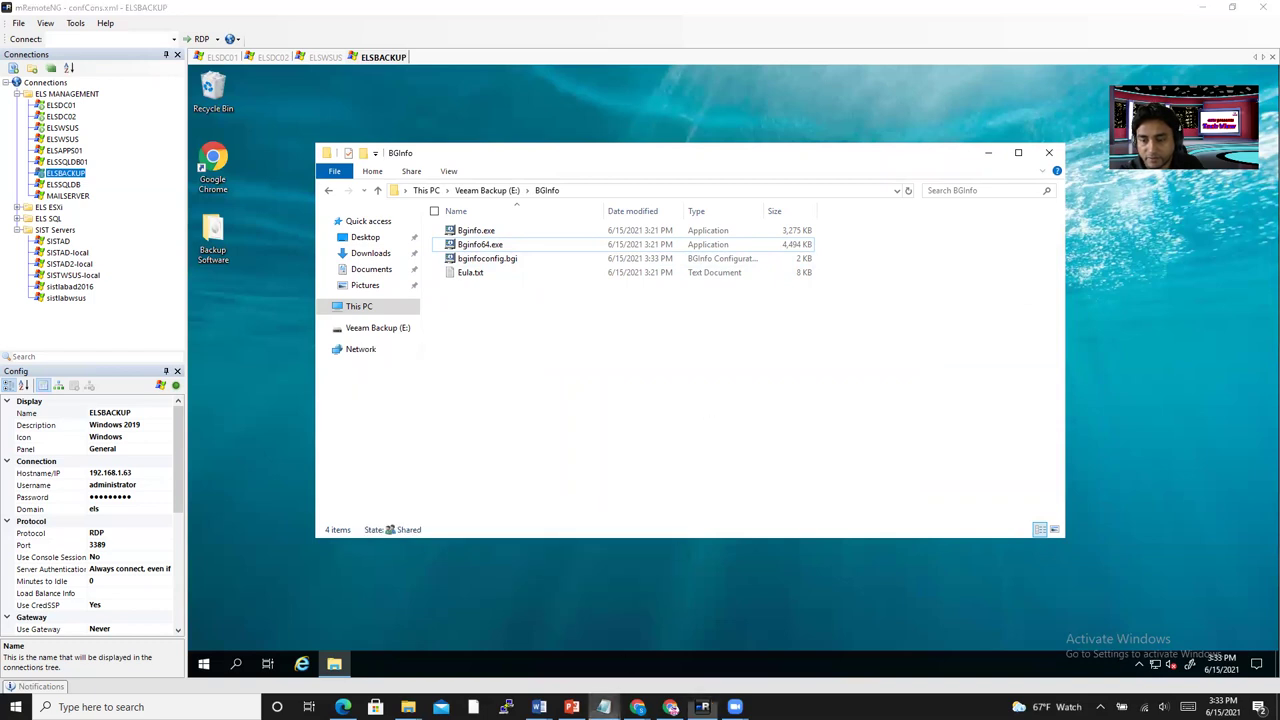
# Bring the notes forward and select the whole ELSDC01 BGInfo command line.
pyautogui.moveTo(604, 707)
pyautogui.click(653, 672)
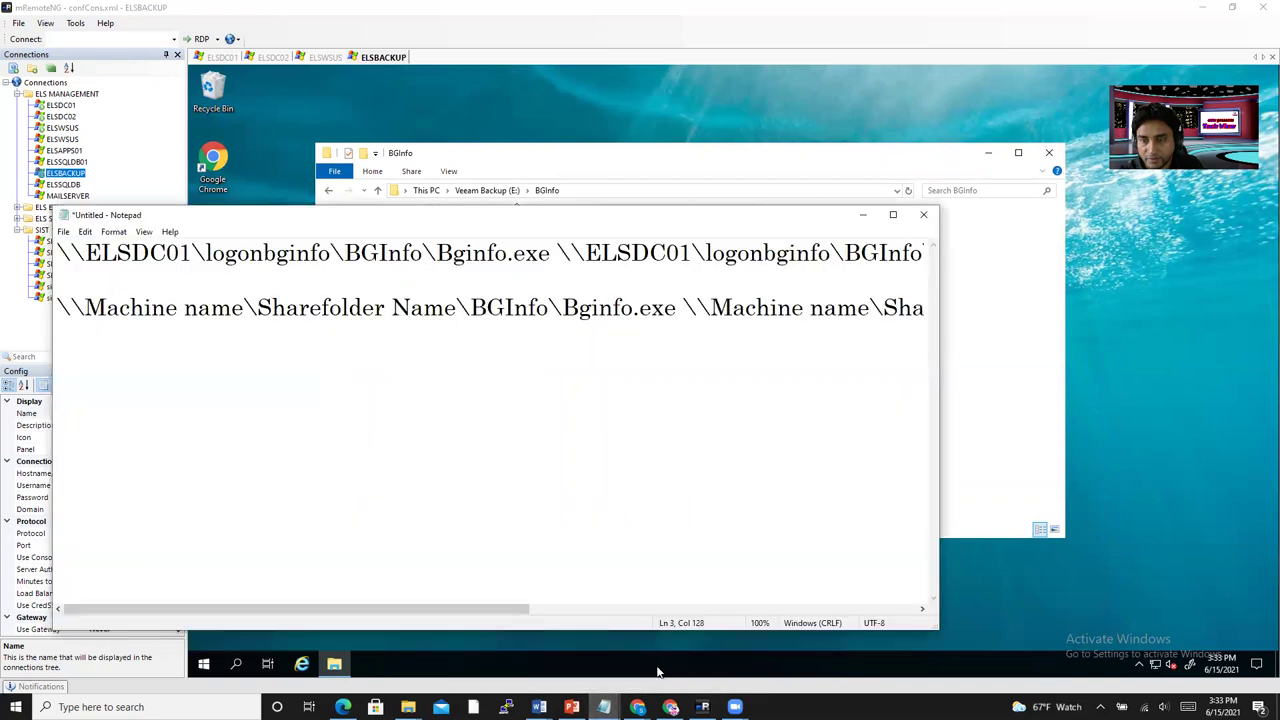
pyautogui.moveTo(349, 610); pyautogui.dragTo(211, 590)
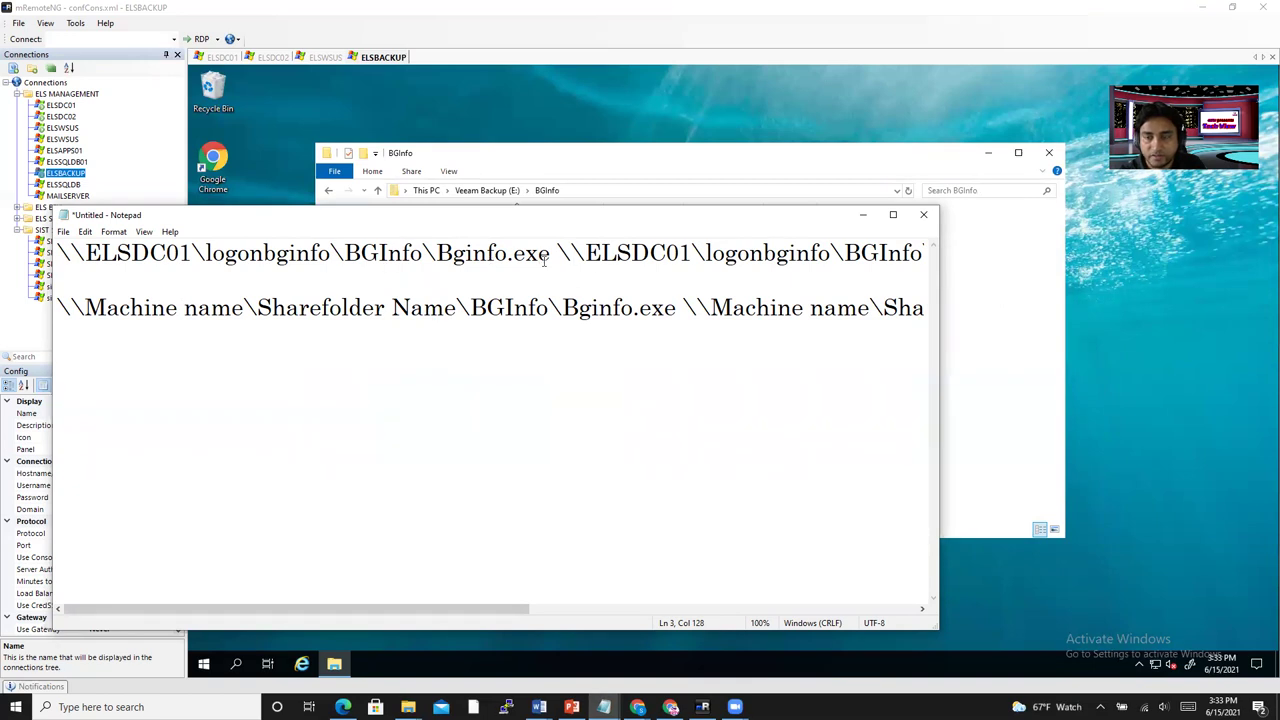
pyautogui.moveTo(58, 253); pyautogui.dragTo(1000, 246)
pyautogui.hotkey('ctrl', 'c')
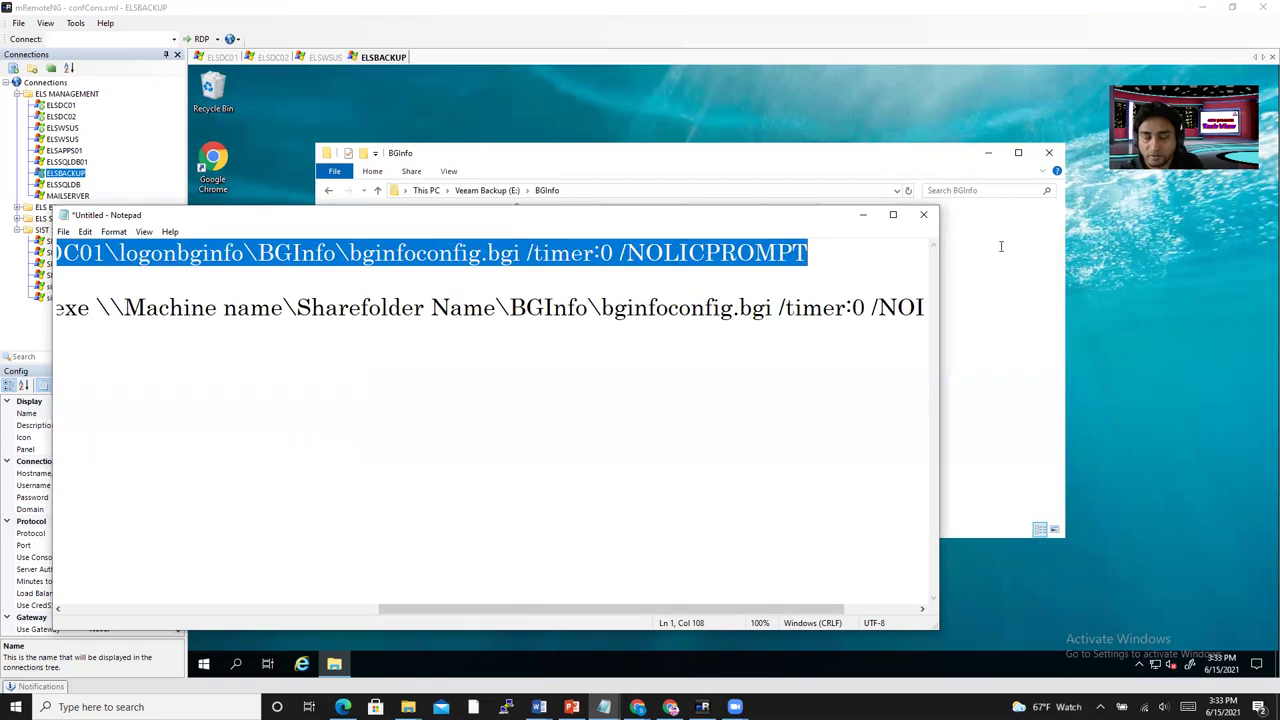
# Paste the copied command line into a new blank Notepad document opened via Start search.
pyautogui.click(863, 214)
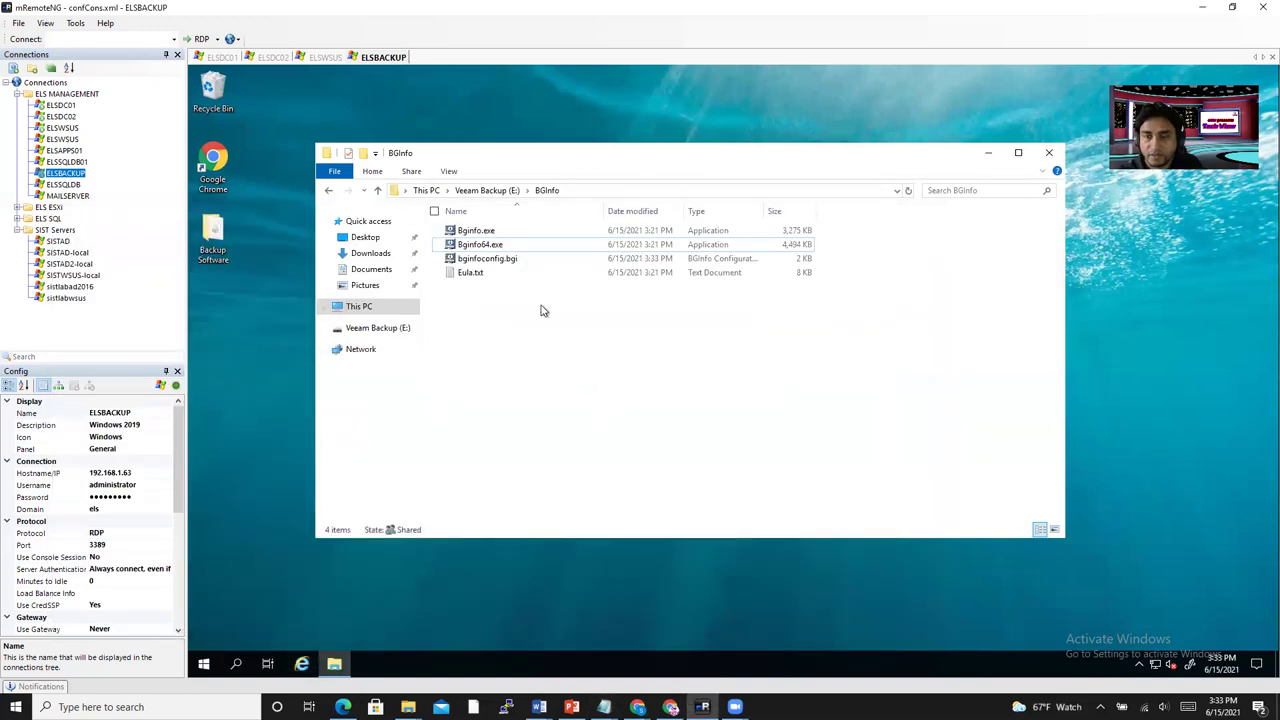
pyautogui.click(236, 666)
pyautogui.write('note')
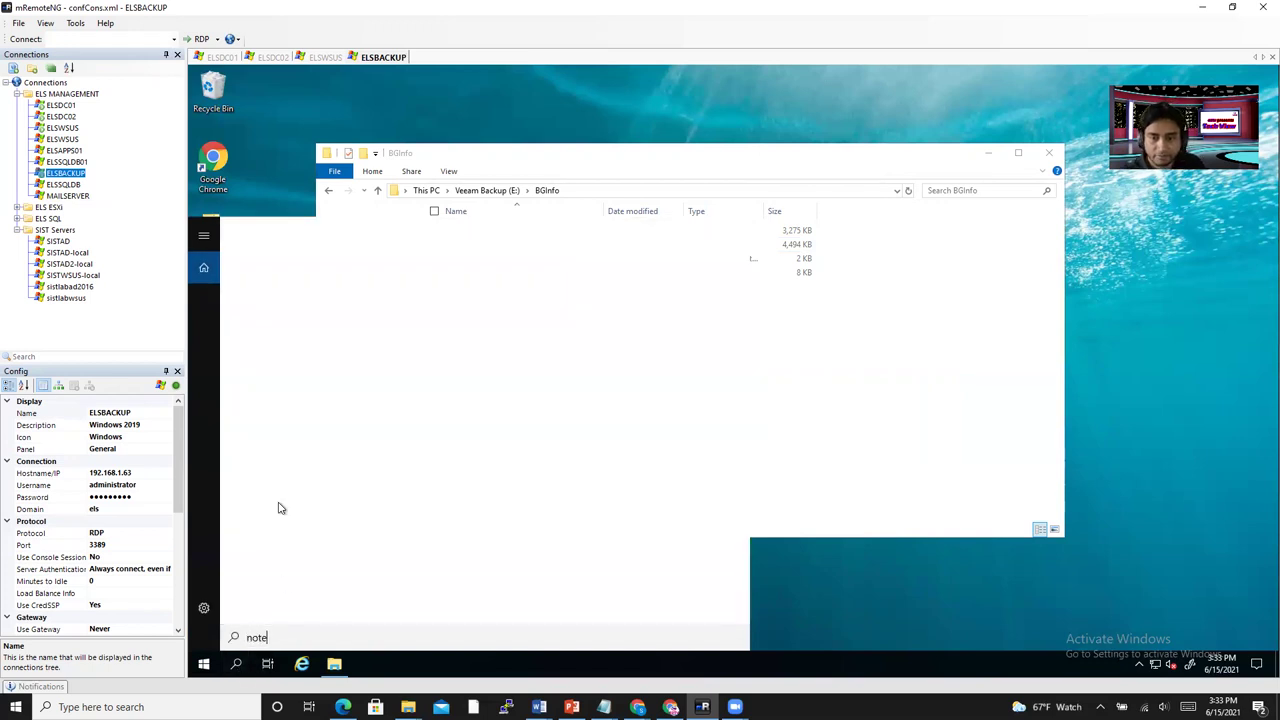
pyautogui.click(290, 294)
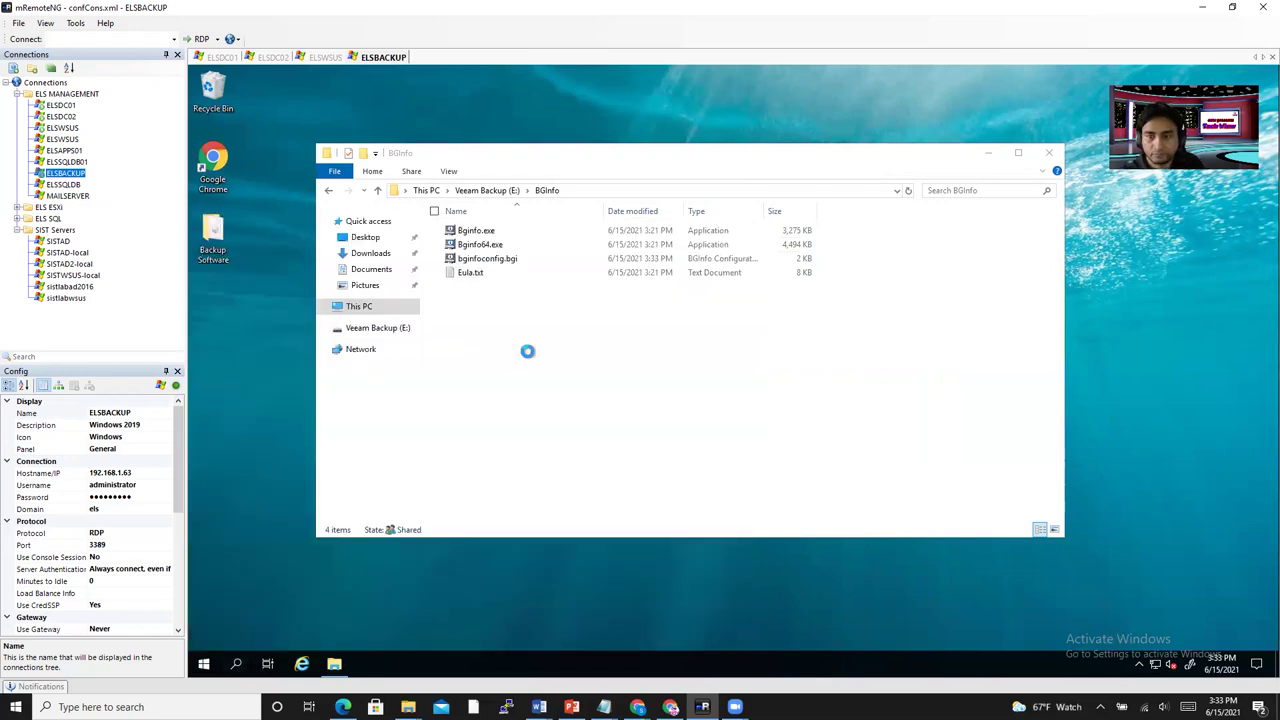
pyautogui.hotkey('ctrl', 'v')
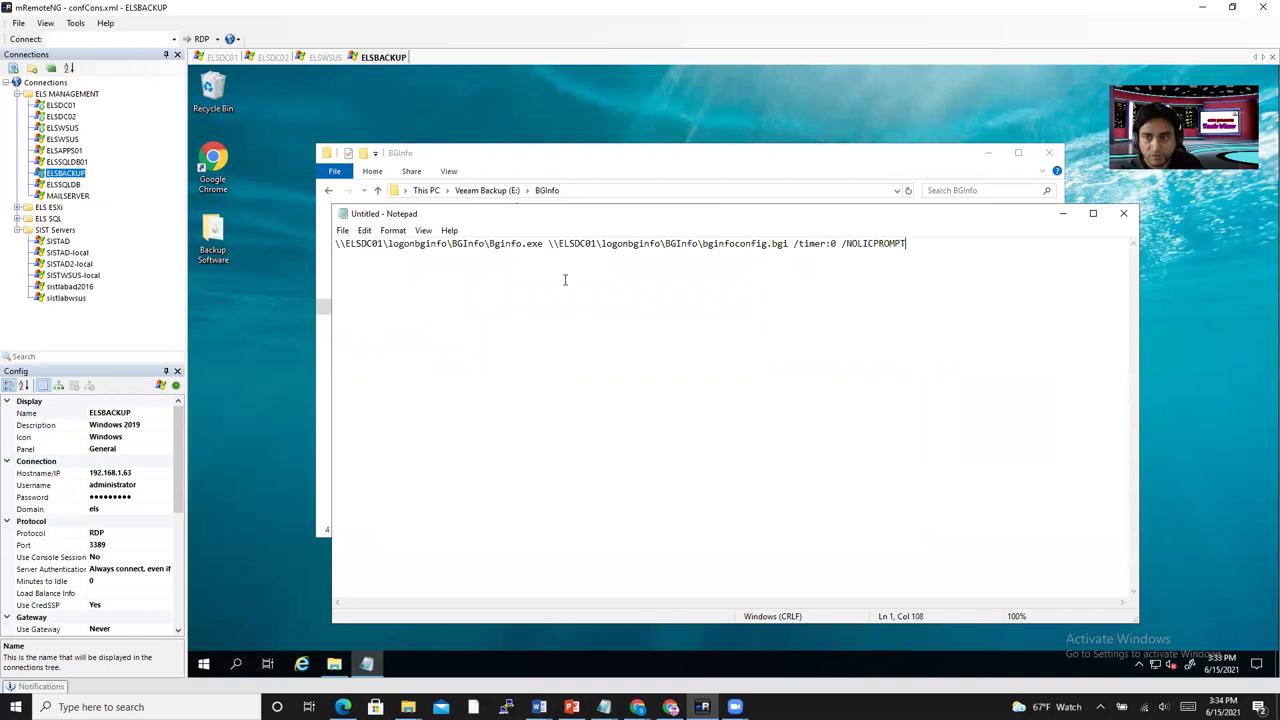
pyautogui.click(449, 244)
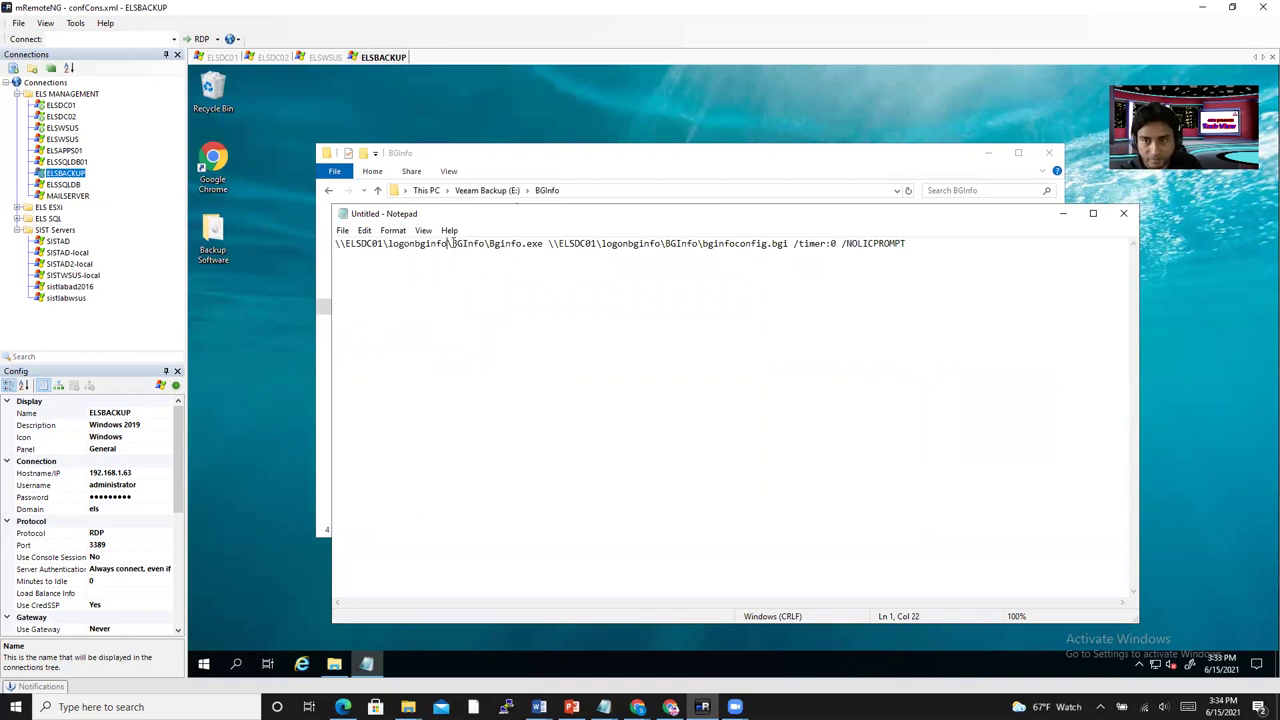
pyautogui.click(499, 163)
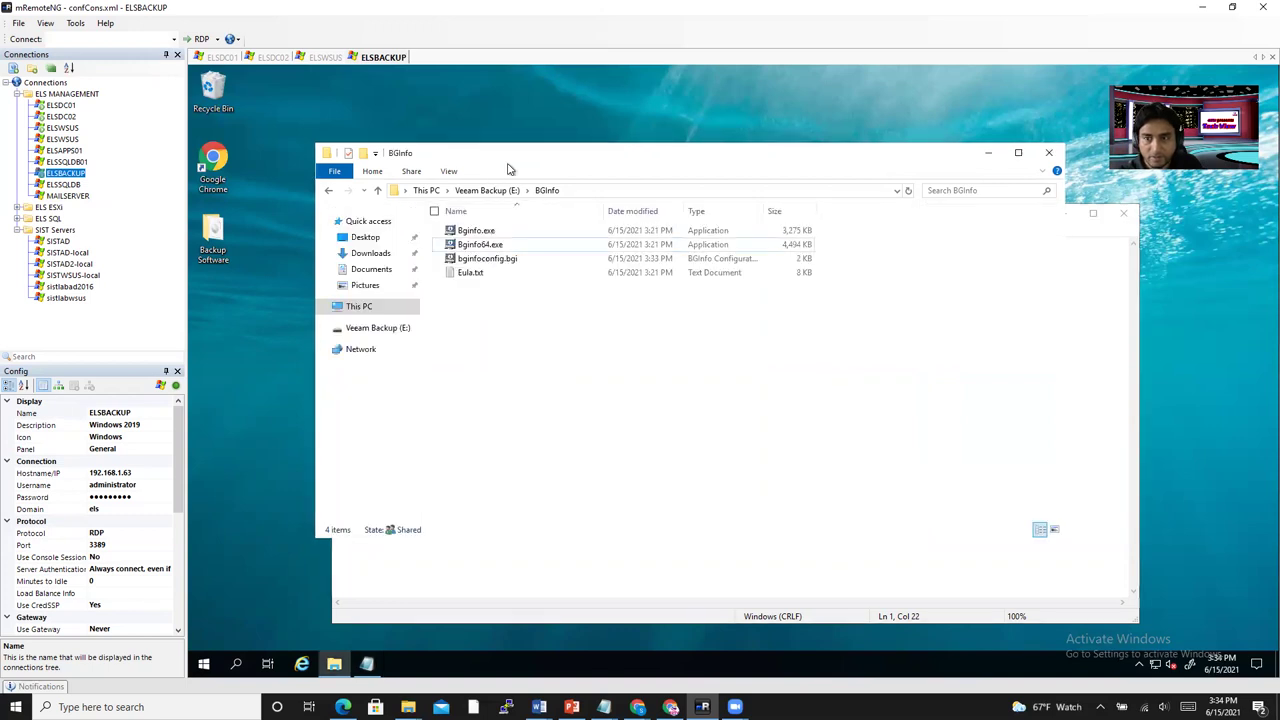
# Copy the network path \\ELSBACKUP\BGInfo from the BGInfo folder's Sharing properties on Veeam Backup (E:).
pyautogui.click(589, 190)
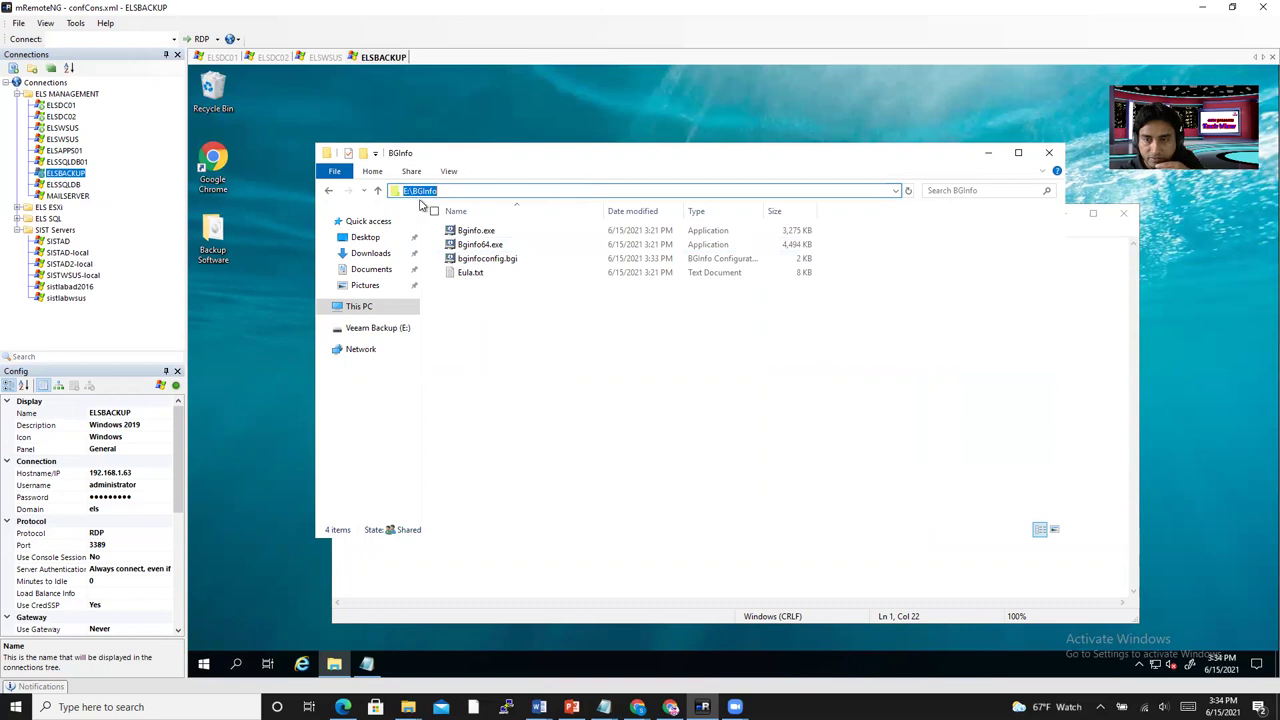
pyautogui.click(377, 190)
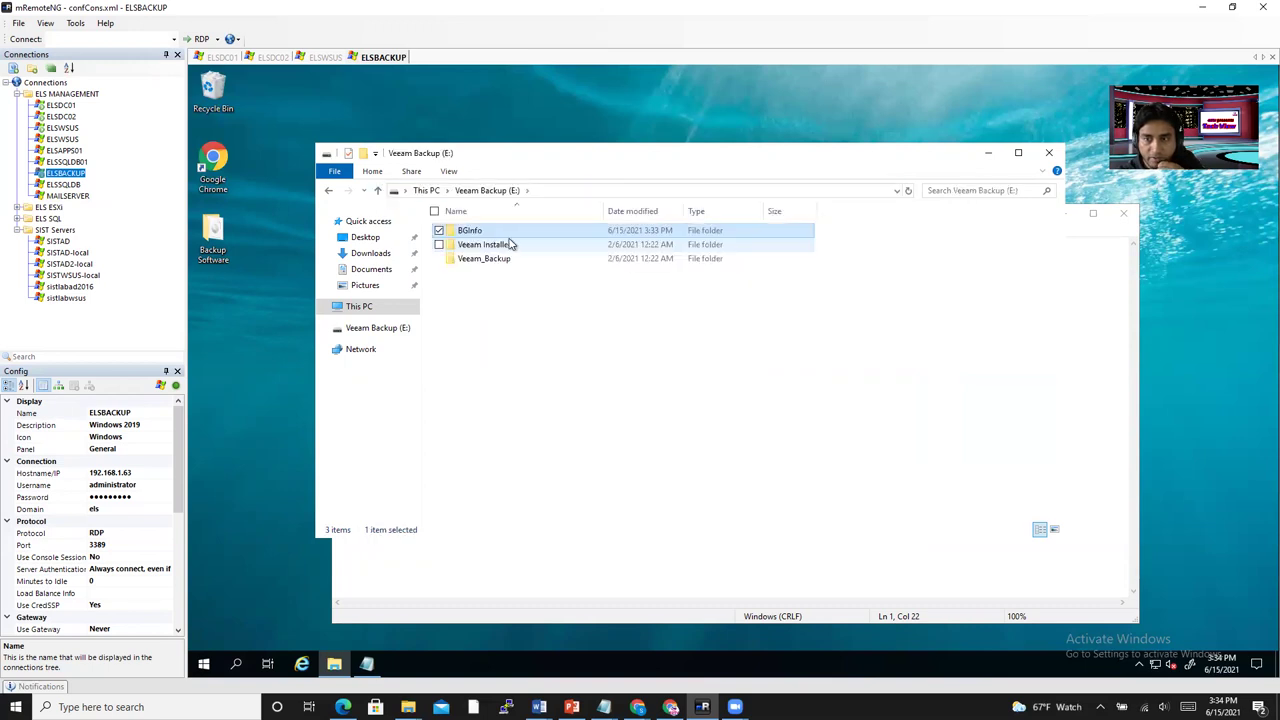
pyautogui.rightClick(486, 230)
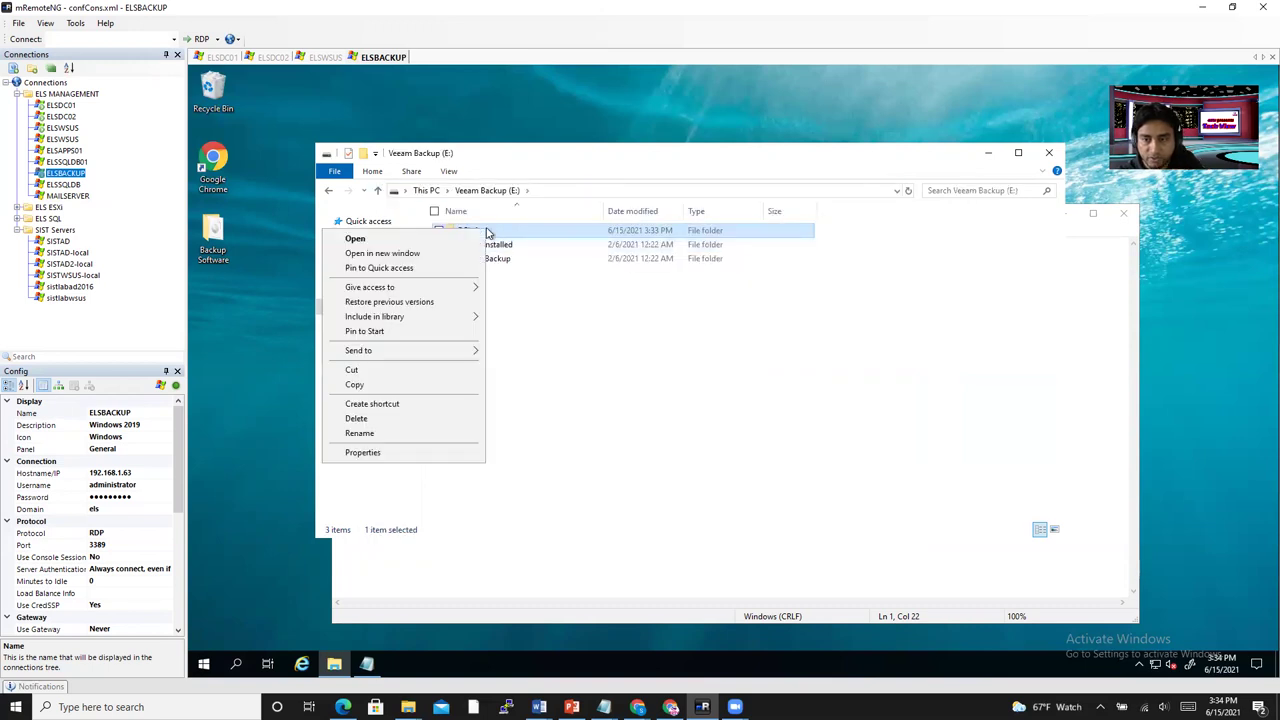
pyautogui.click(398, 453)
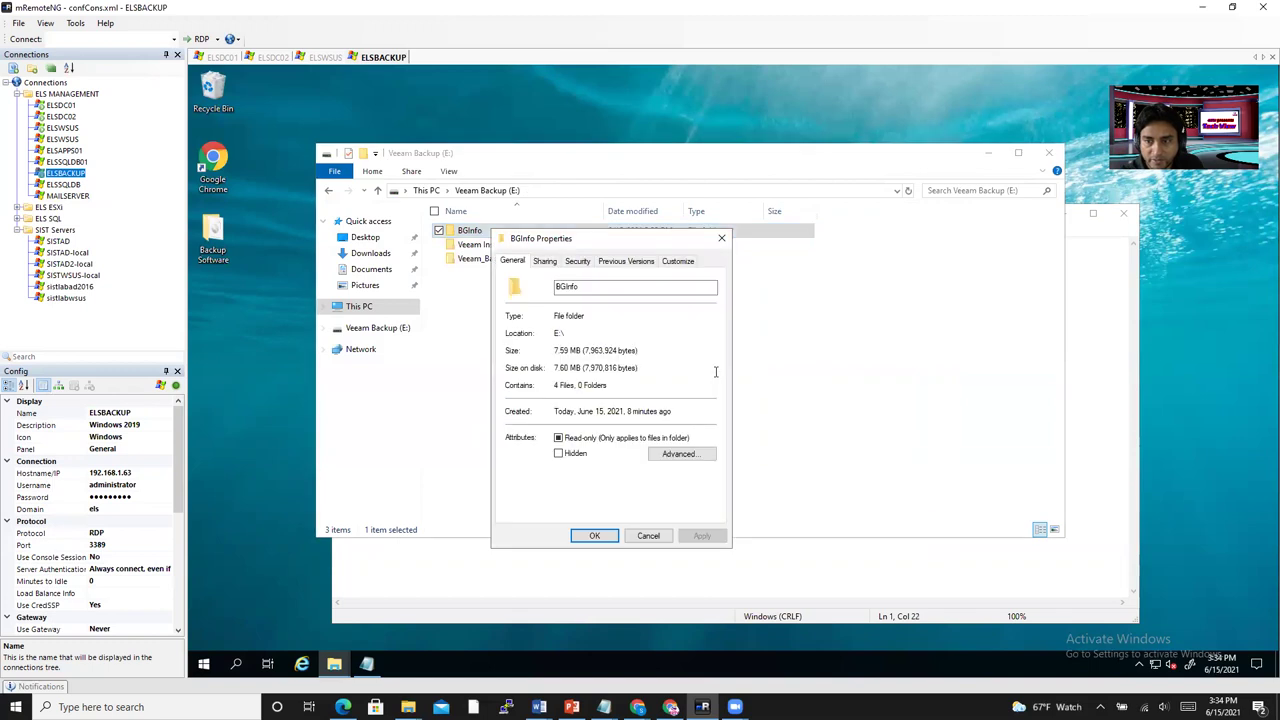
pyautogui.click(545, 261)
pyautogui.moveTo(588, 333); pyautogui.dragTo(514, 335)
pyautogui.hotkey('ctrl', 'c')
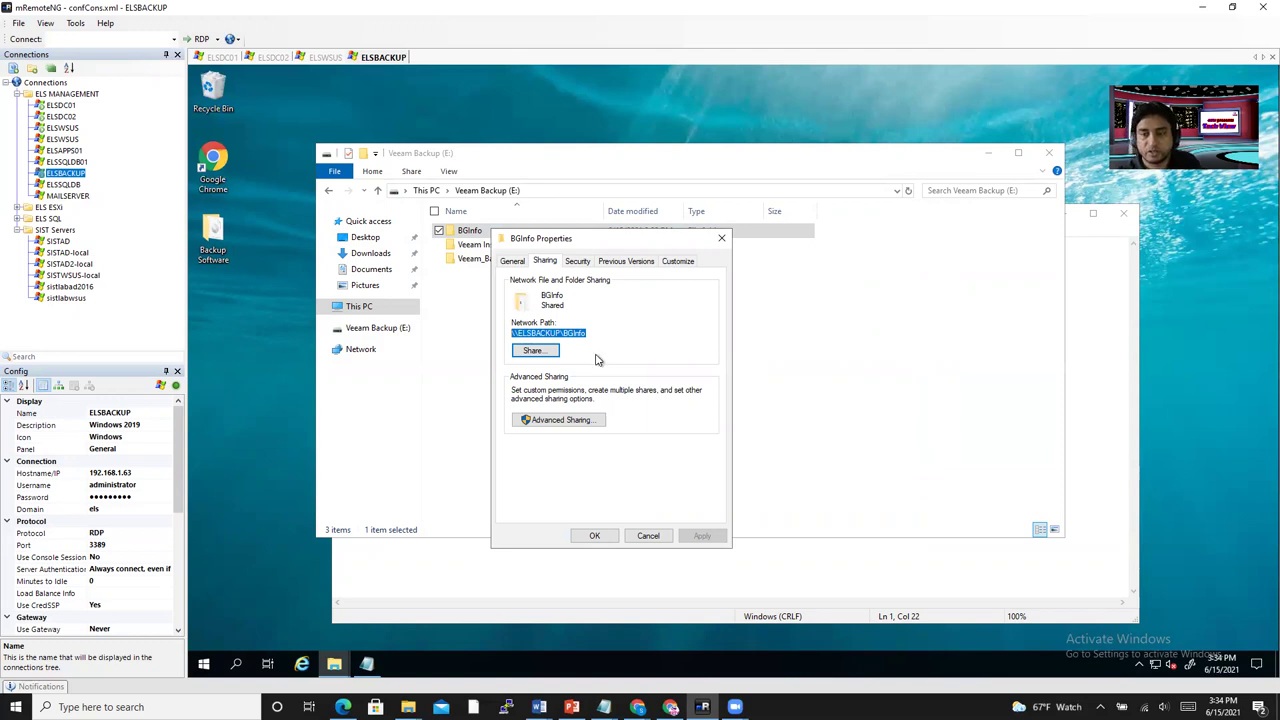
pyautogui.click(466, 568)
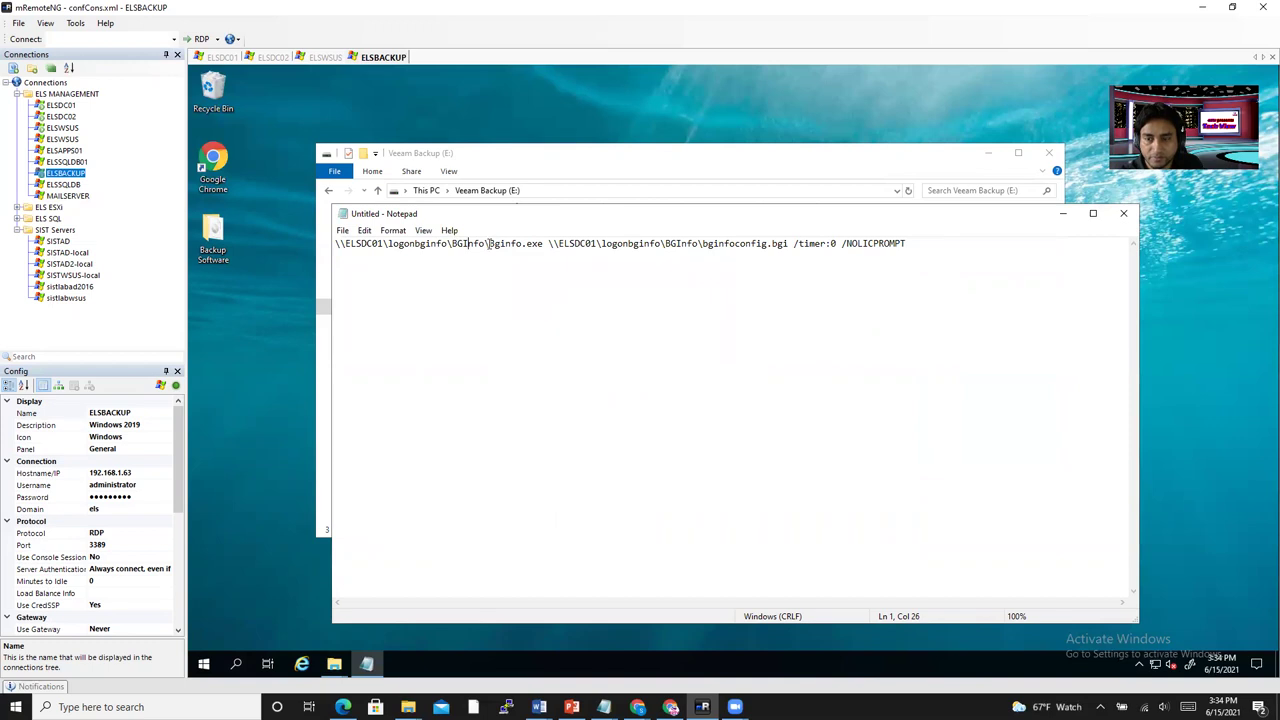
# Replace both \\ELSDC01\logonbginfo\BGInfo paths in the command line with \\ELSBACKUP\BGInfo\.
pyautogui.moveTo(489, 243); pyautogui.dragTo(335, 240)
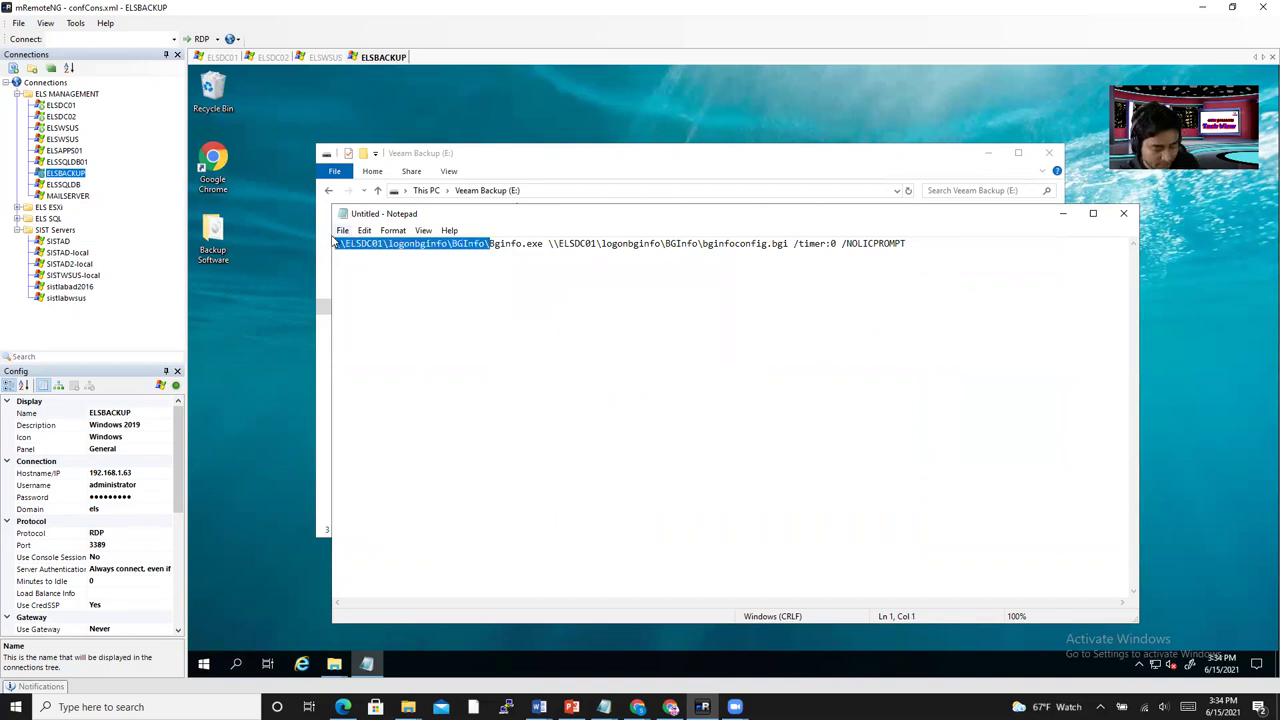
pyautogui.hotkey('ctrl', 'v')
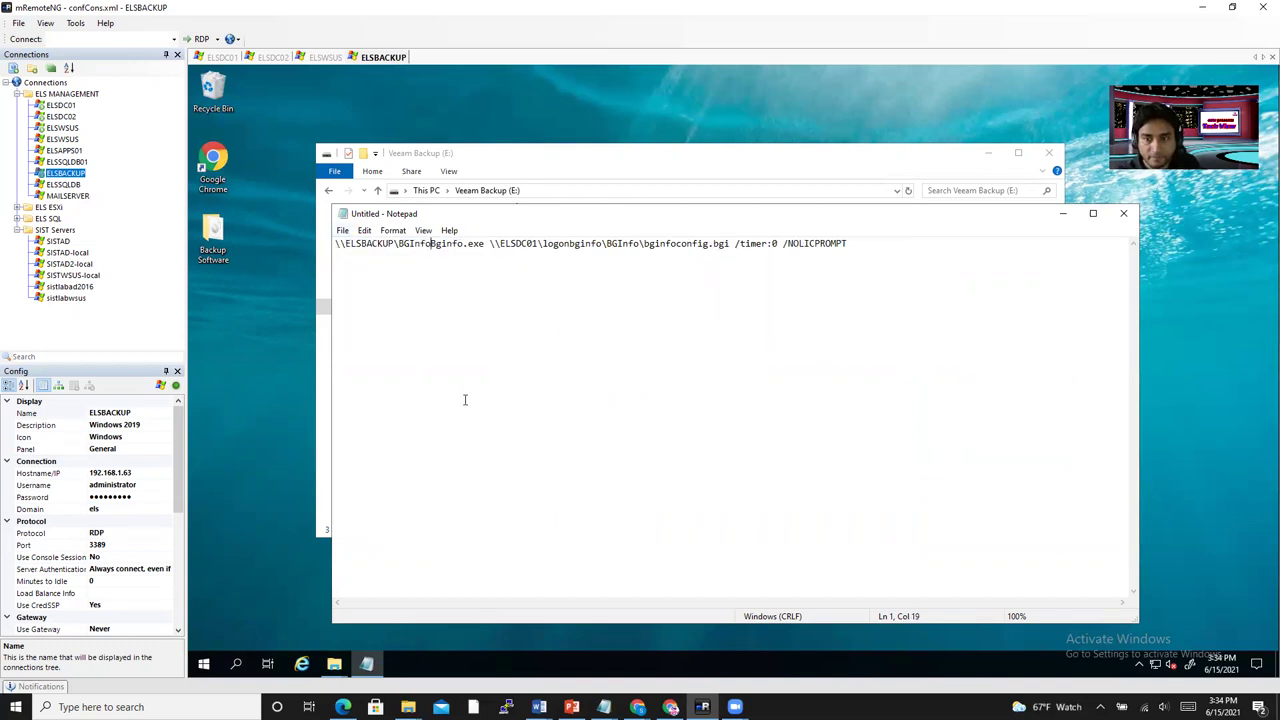
pyautogui.write('\\')
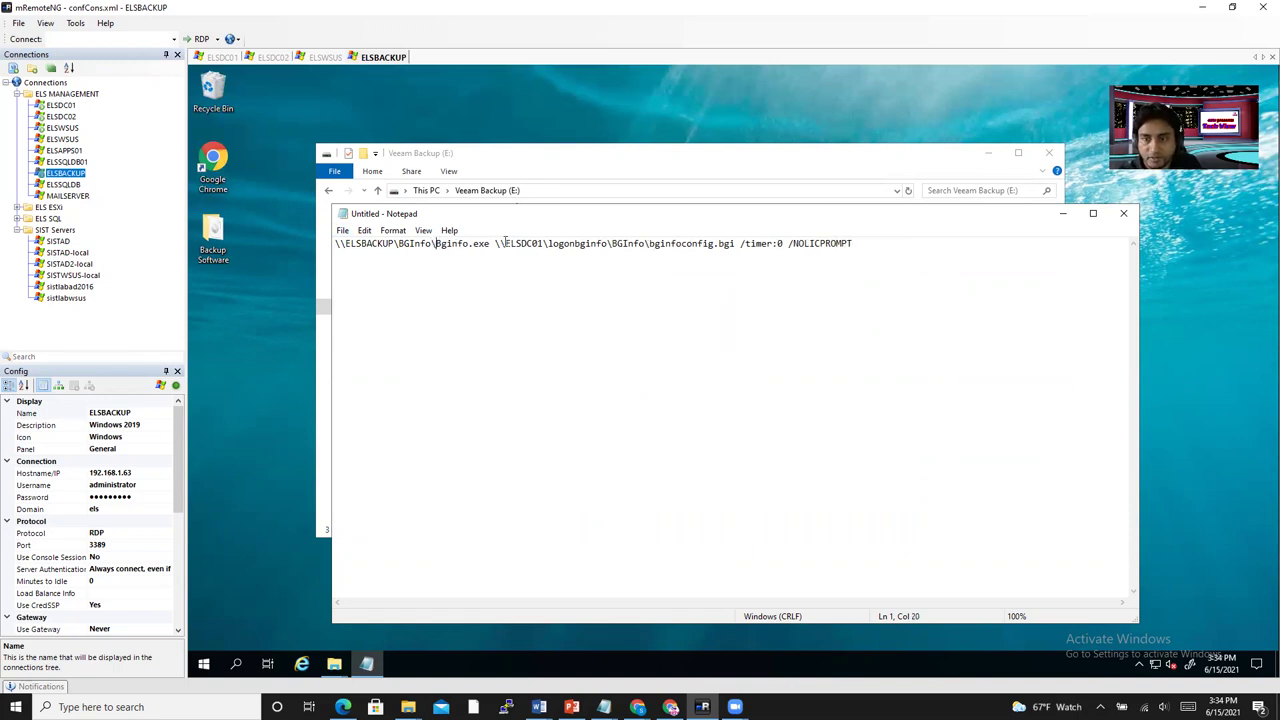
pyautogui.moveTo(495, 243); pyautogui.dragTo(646, 241)
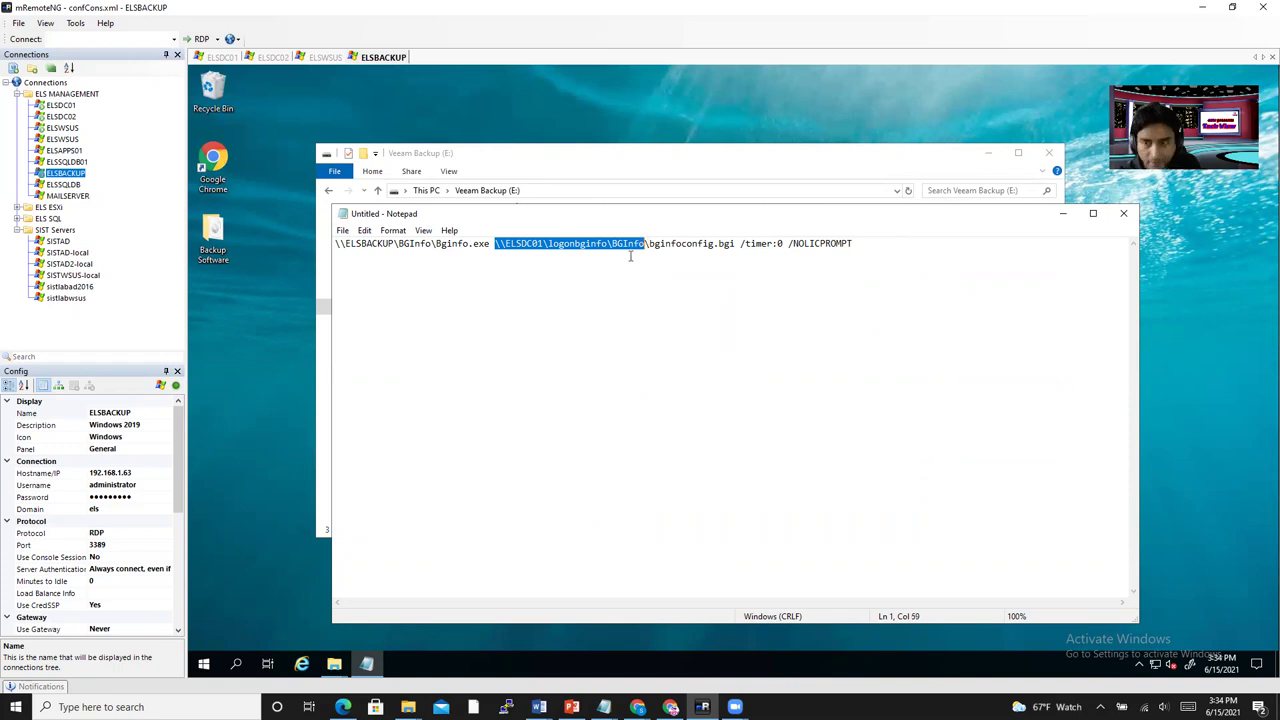
pyautogui.hotkey('ctrl', 'v')
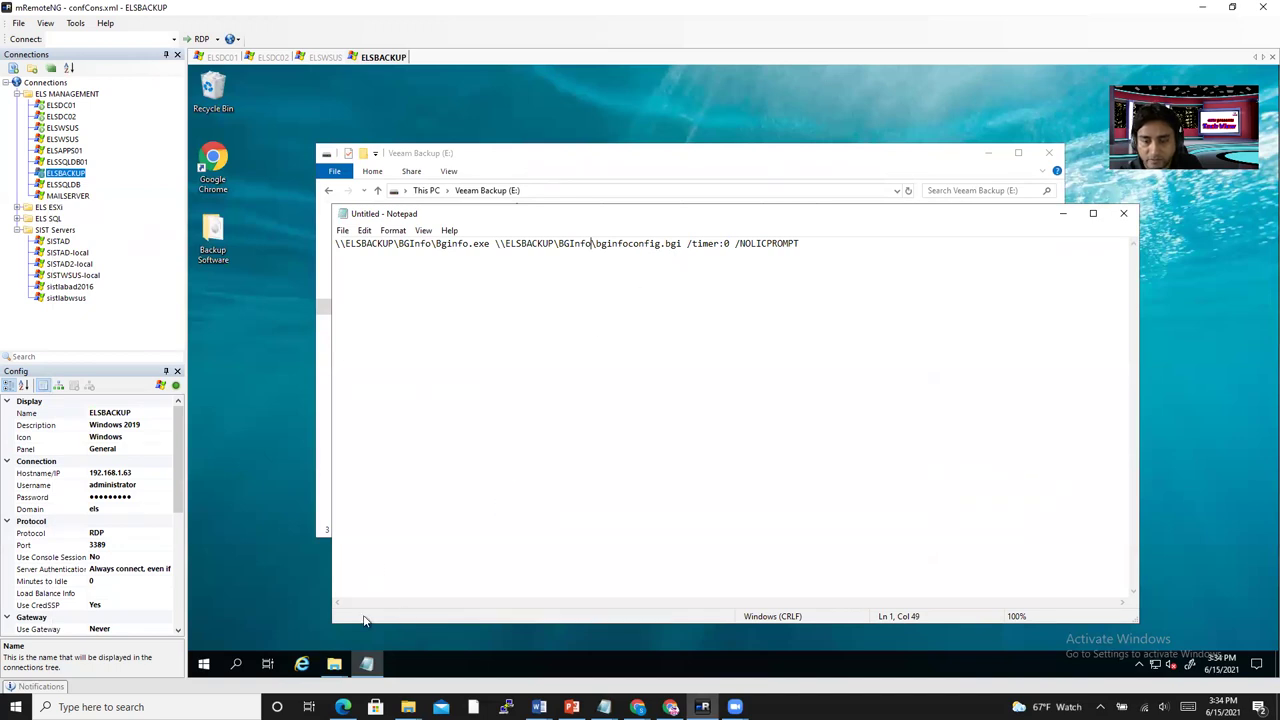
pyautogui.click(337, 668)
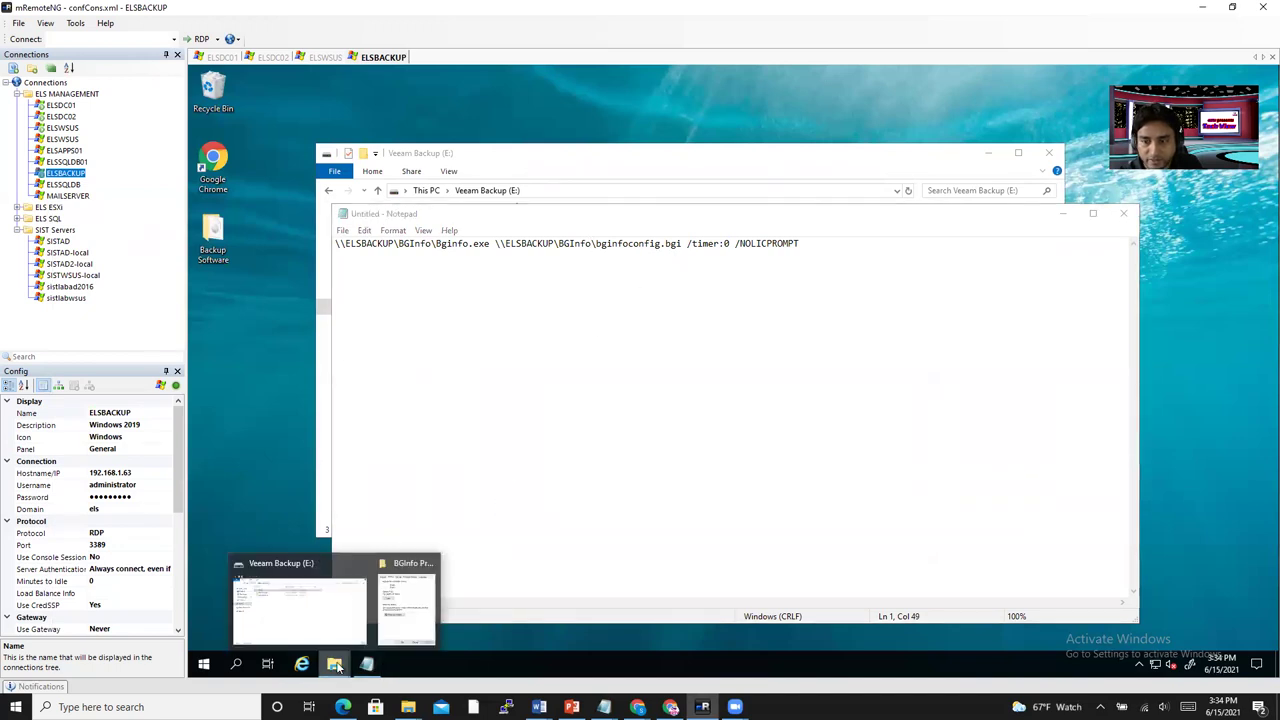
pyautogui.click(322, 609)
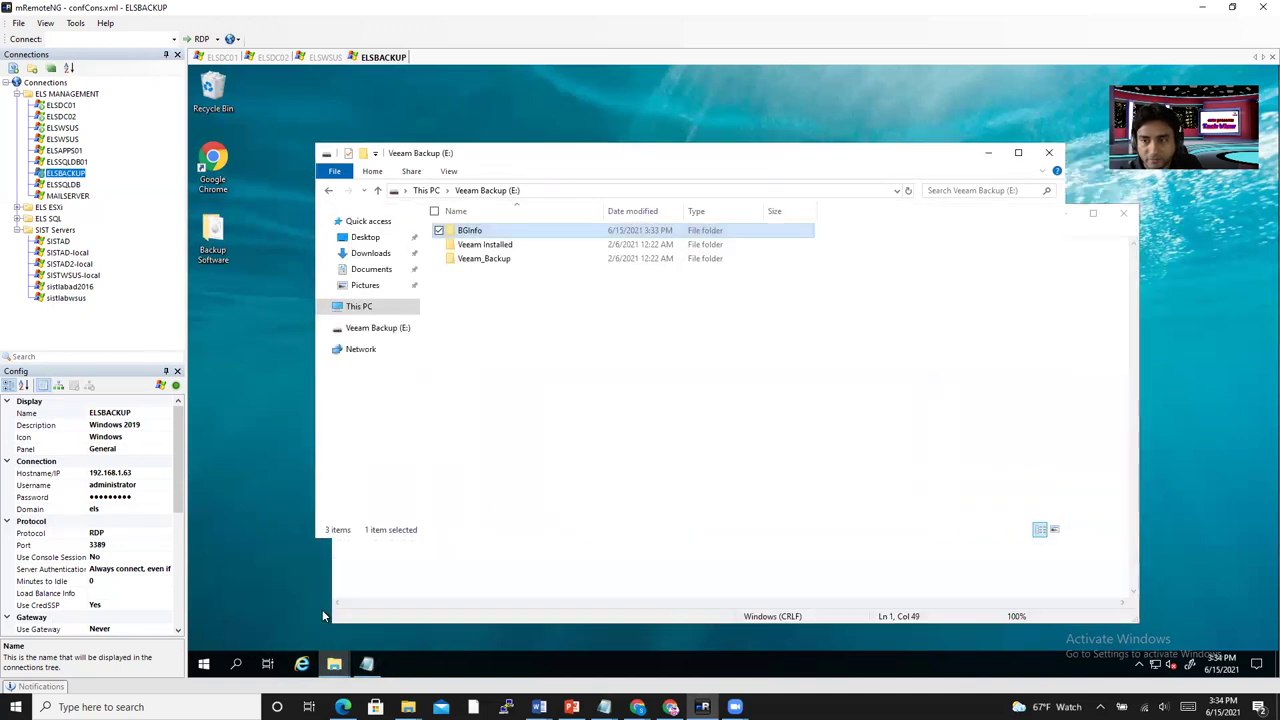
# Open the BGInfo folder, start renaming bginfoconfig.bgi, then cancel leaving its name unchanged.
pyautogui.doubleClick(472, 232)
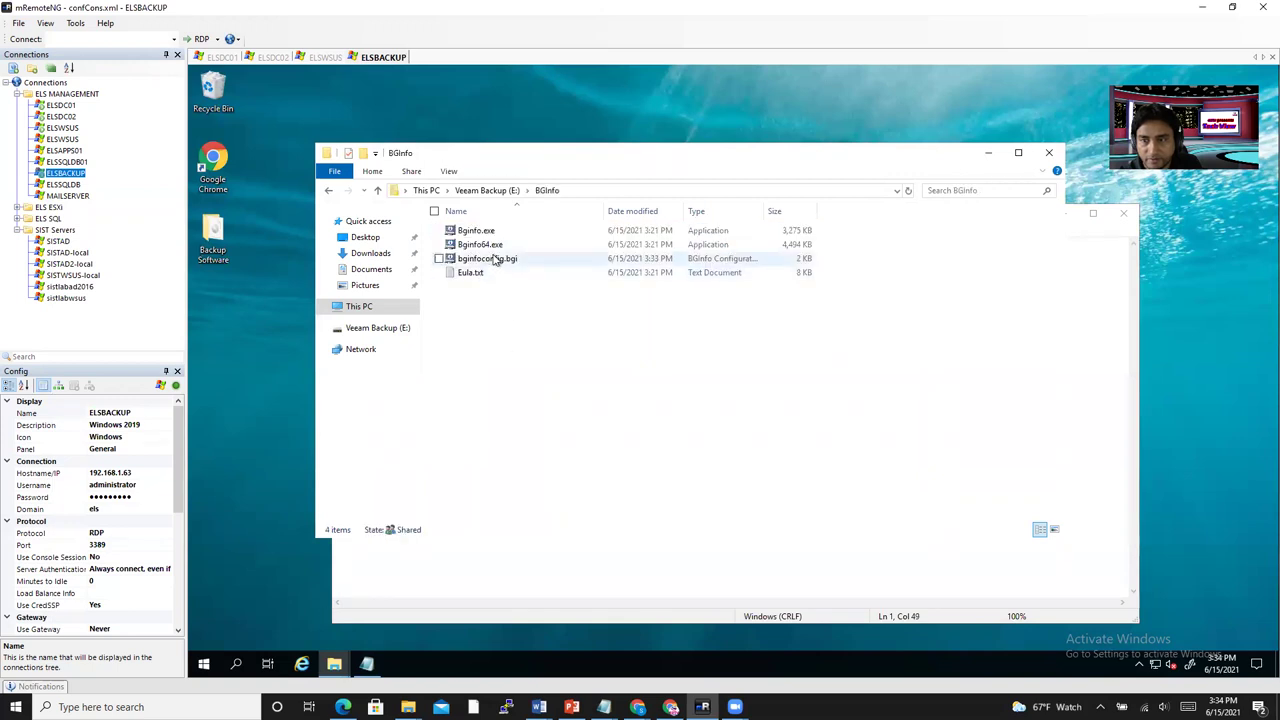
pyautogui.rightClick(500, 259)
pyautogui.rightClick(518, 263)
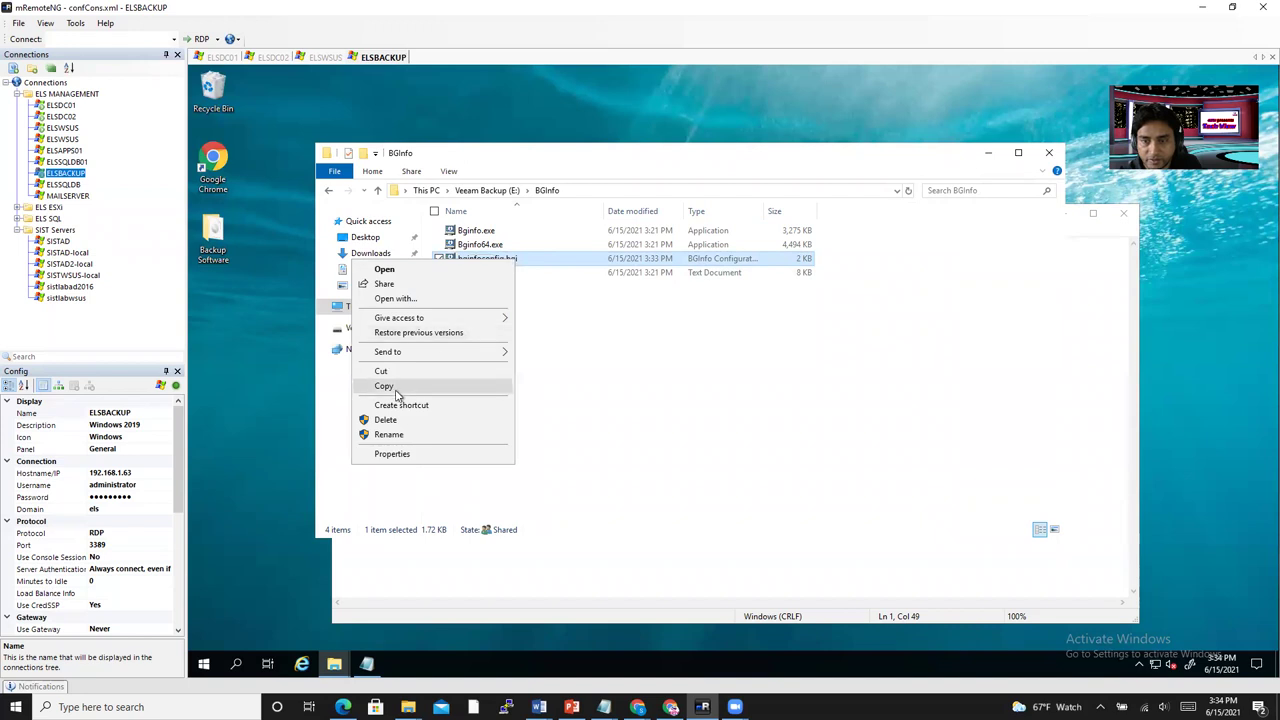
pyautogui.click(392, 434)
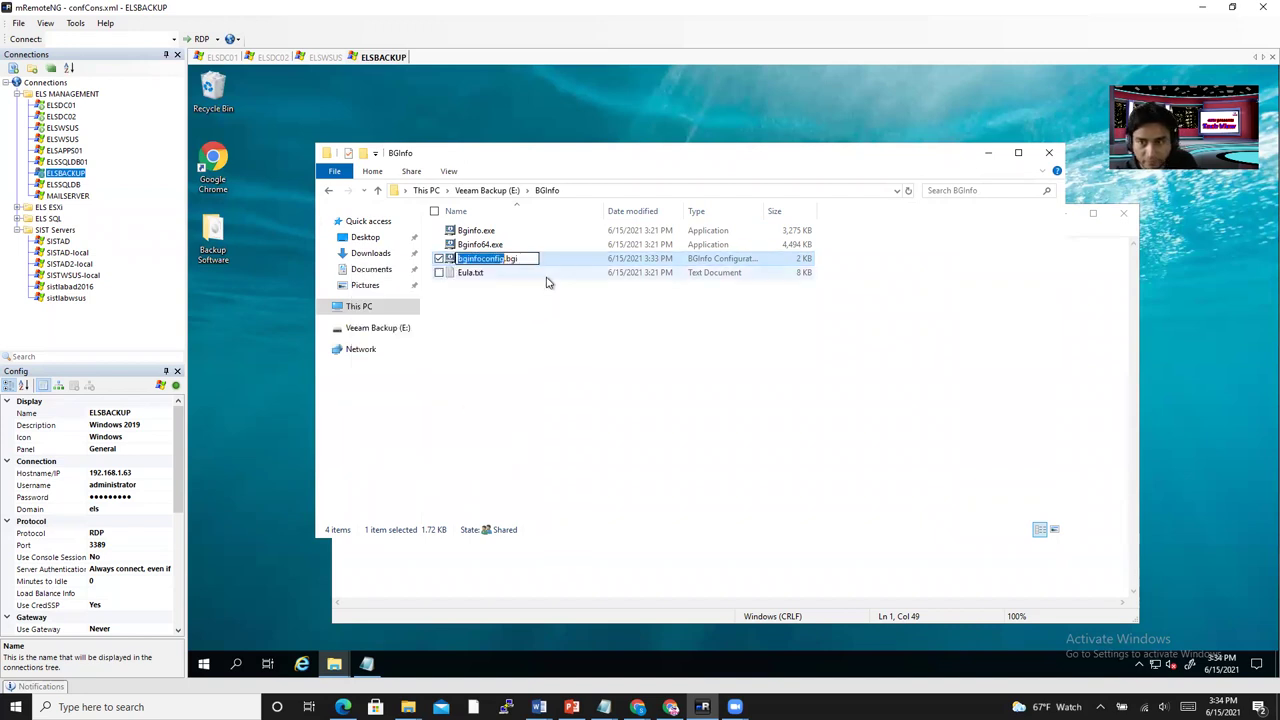
pyautogui.hotkey('ctrl', 'a')
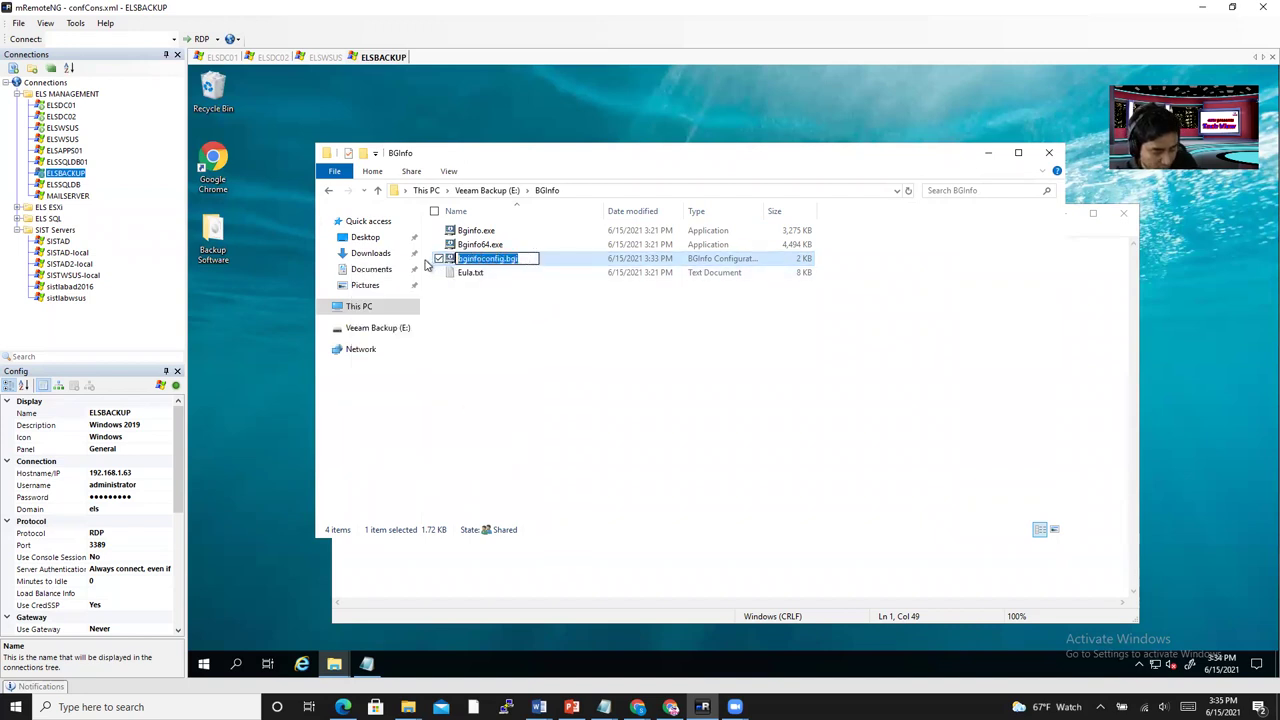
pyautogui.click(518, 328)
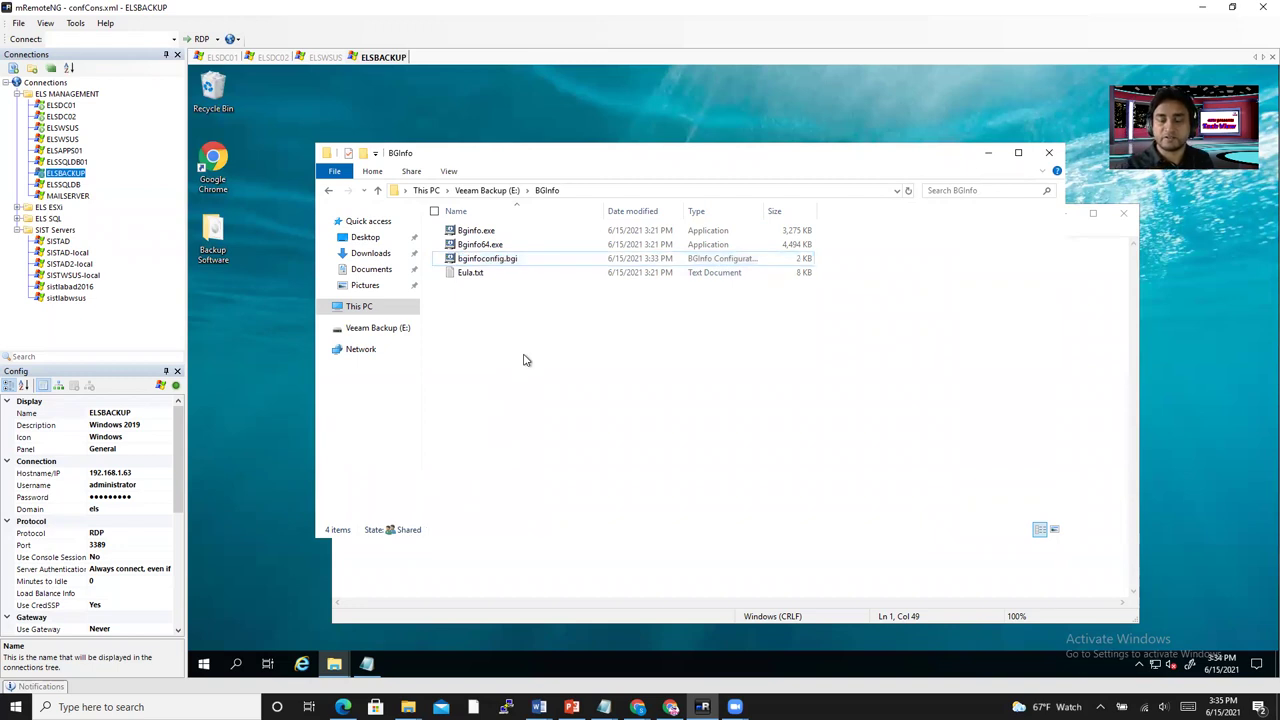
# Check the bginfoconfig.bgi file name in the Notepad command line, then open the File menu.
pyautogui.click(988, 153)
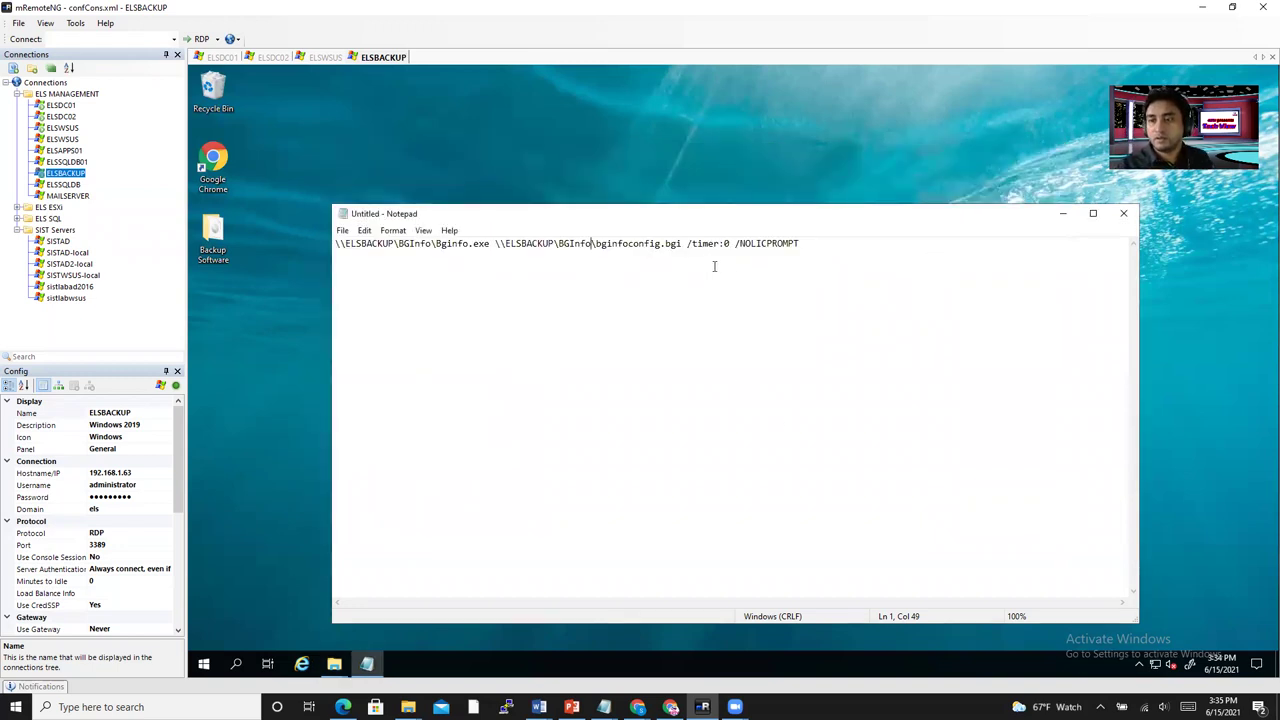
pyautogui.moveTo(681, 243); pyautogui.dragTo(597, 243)
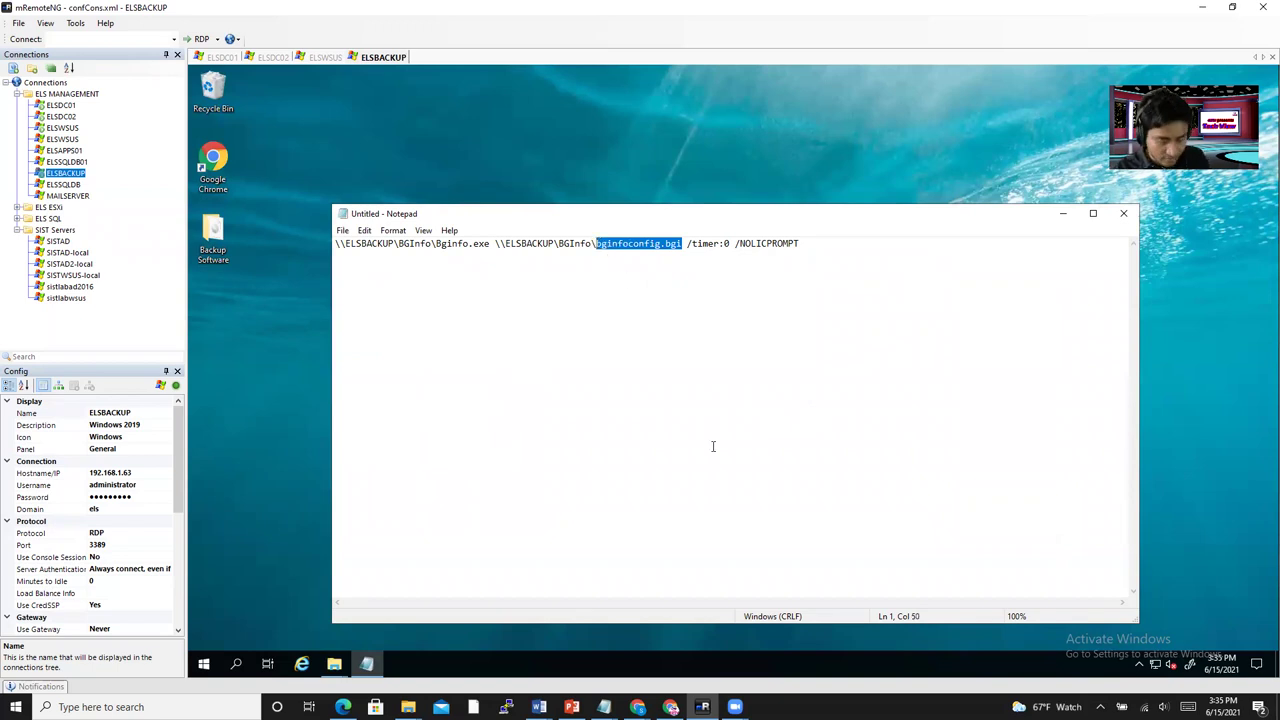
pyautogui.press('Right')
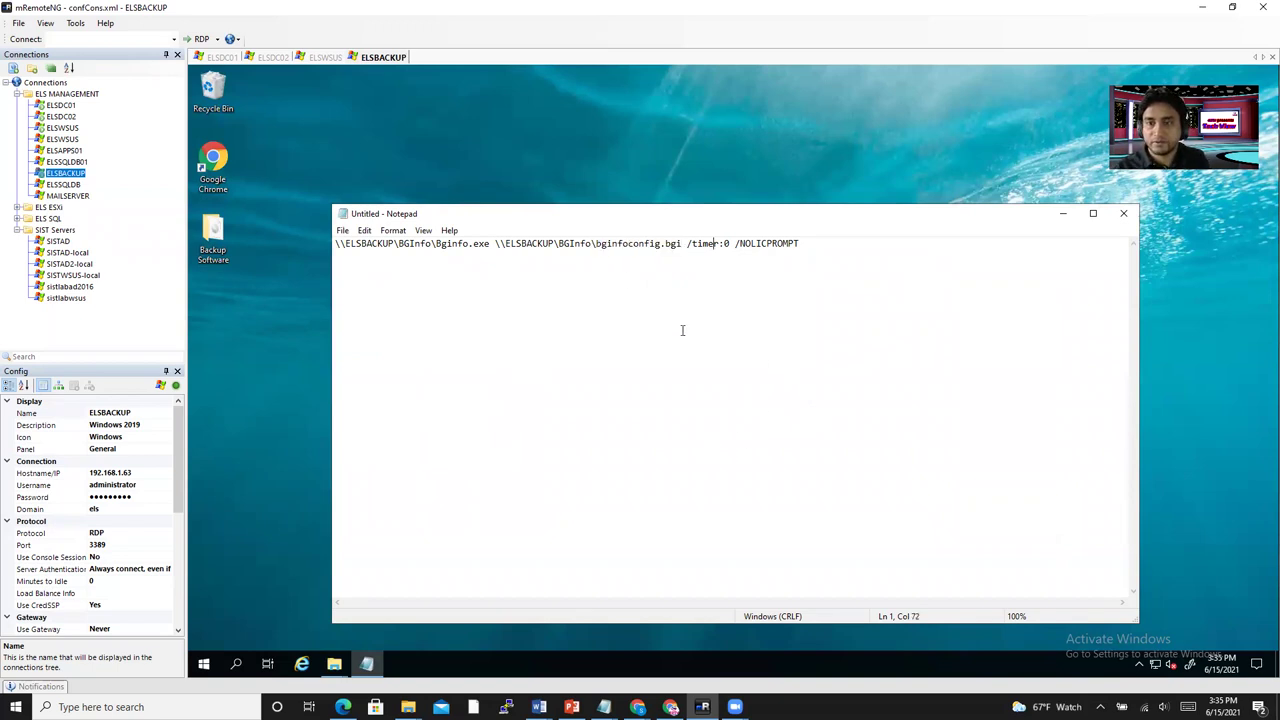
pyautogui.click(343, 232)
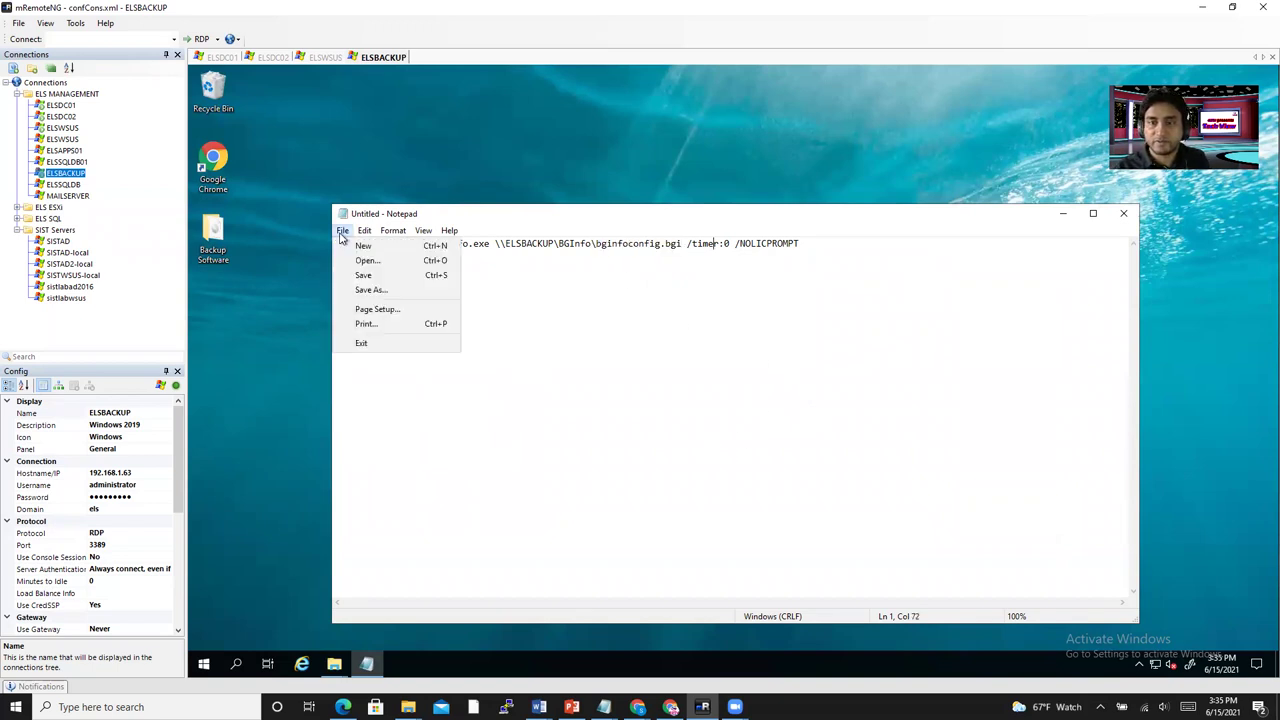
# Save the command line as bginfo.bat with All Files type in E:\BGInfo, then close Notepad.
pyautogui.click(380, 293)
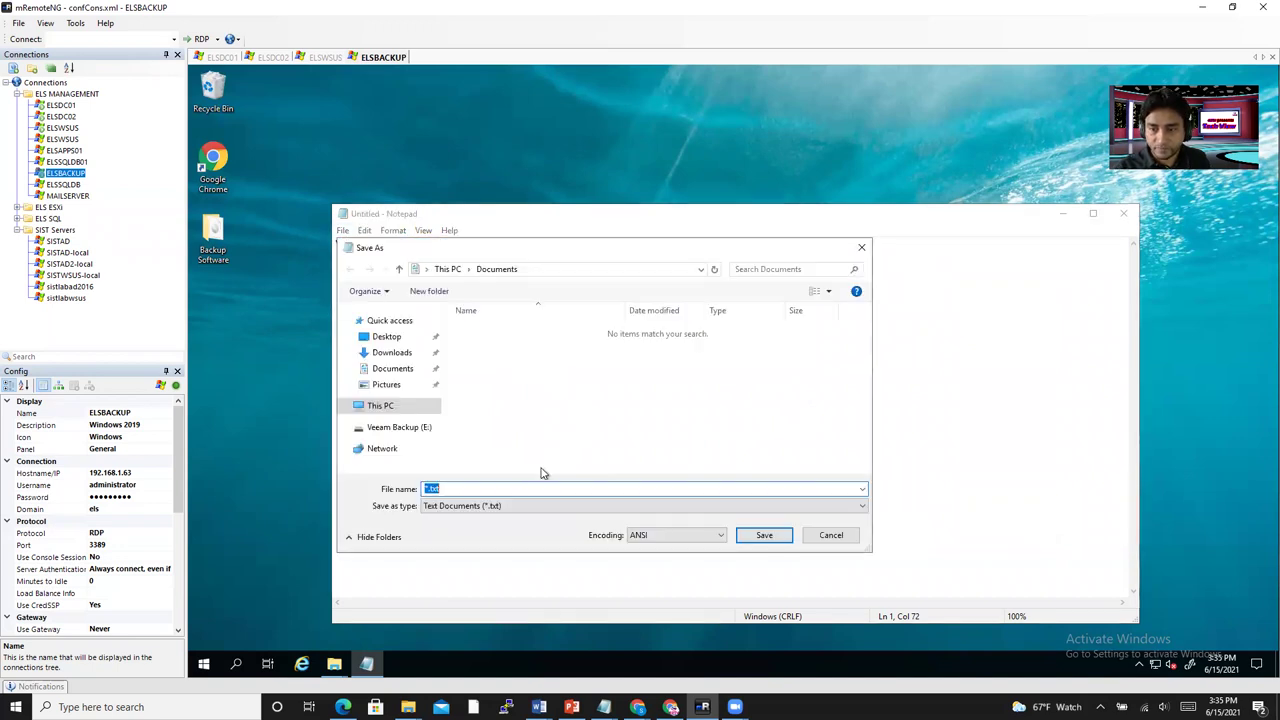
pyautogui.click(480, 510)
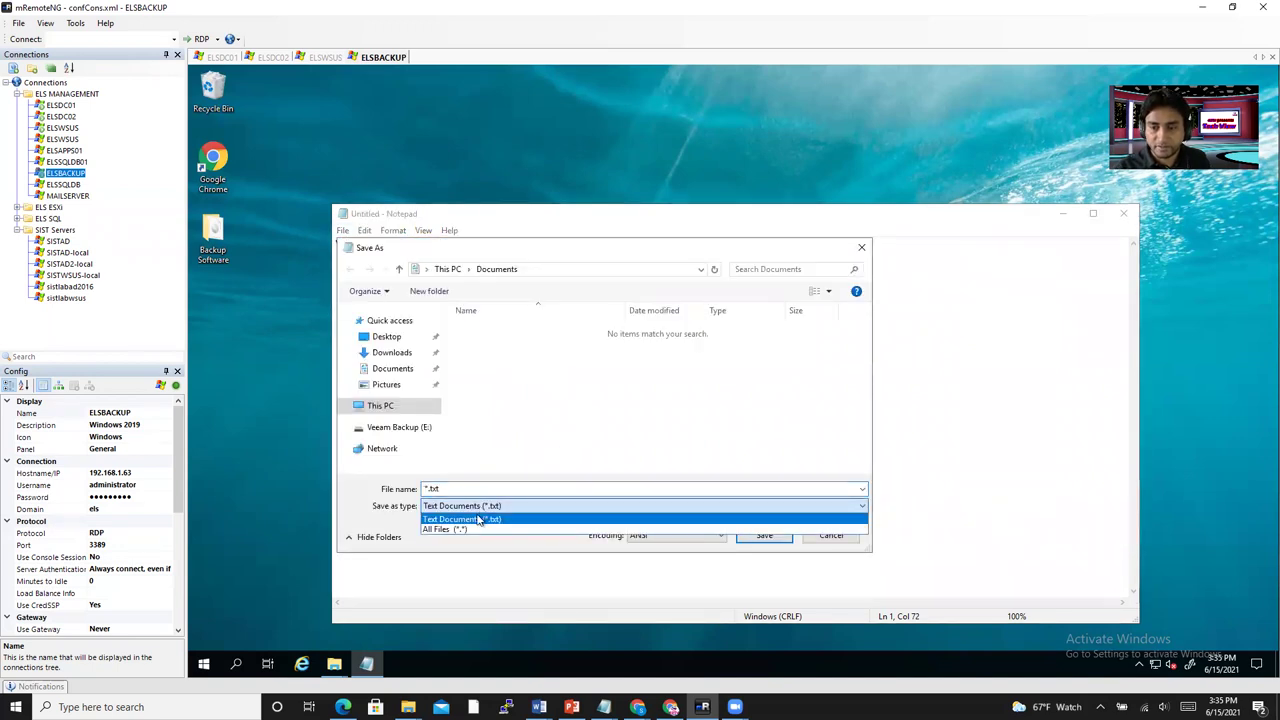
pyautogui.click(470, 520)
pyautogui.click(465, 488)
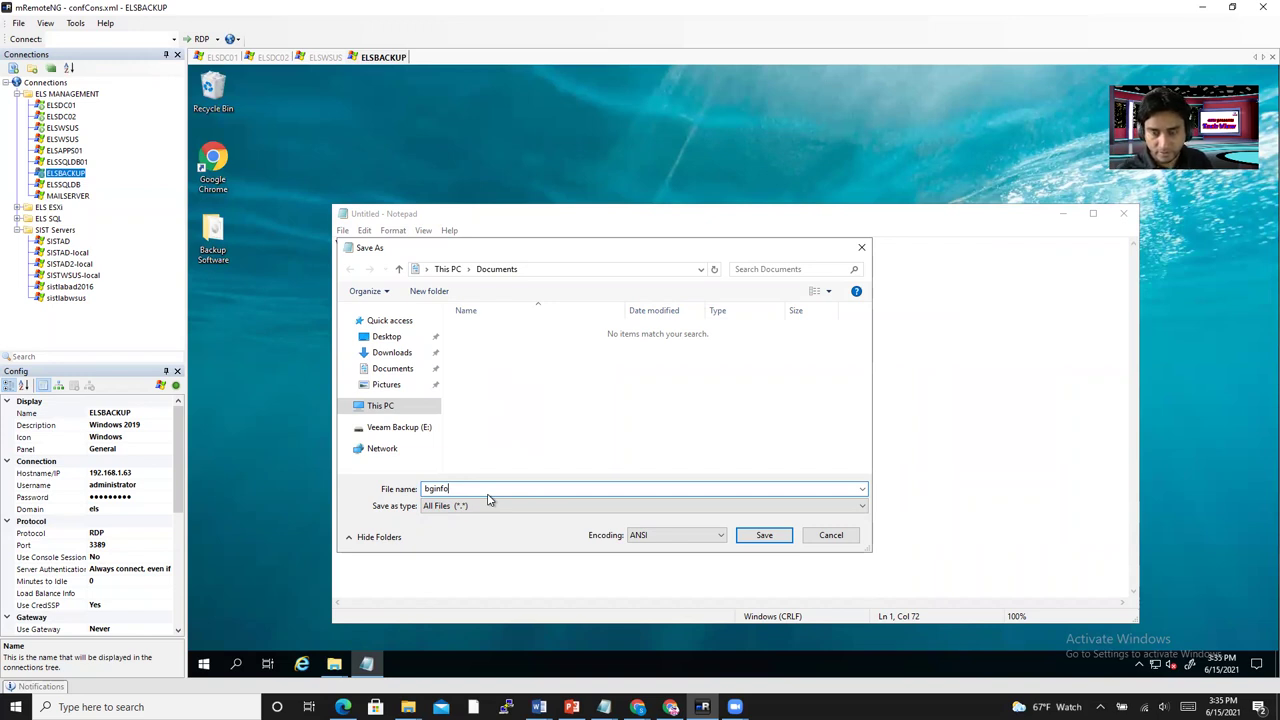
pyautogui.write('.bat')
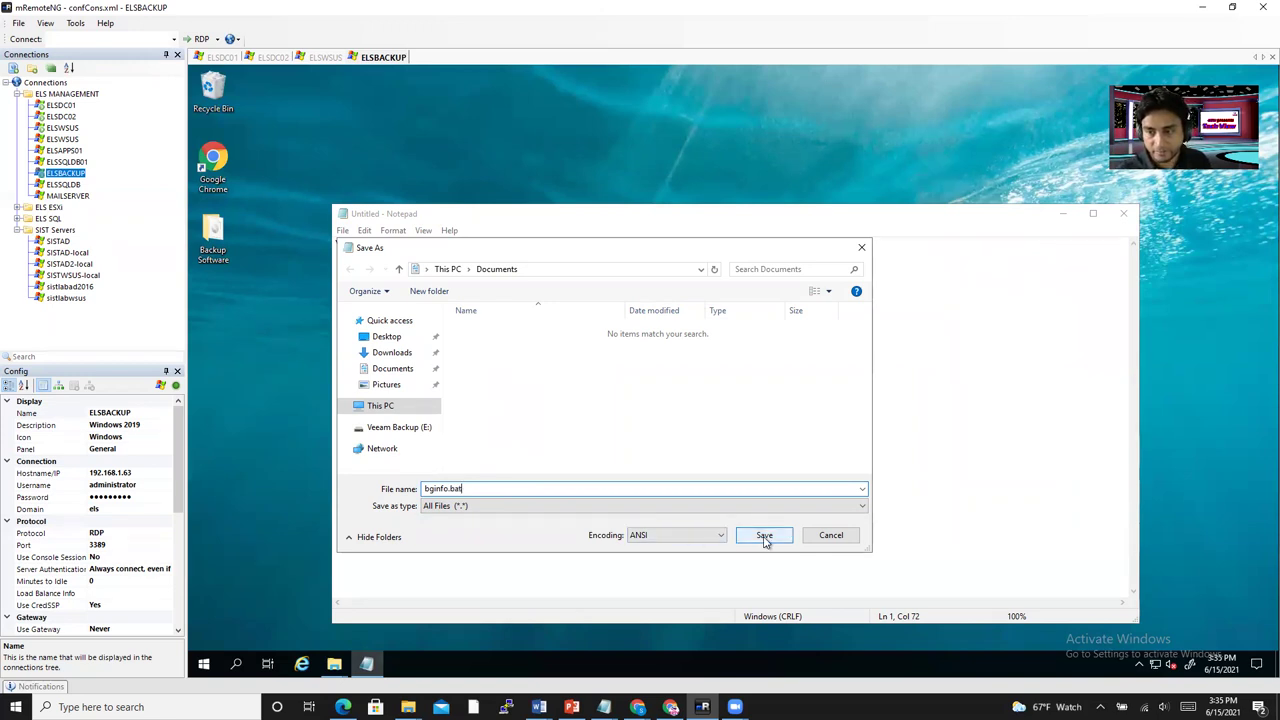
pyautogui.click(403, 428)
pyautogui.click(485, 334)
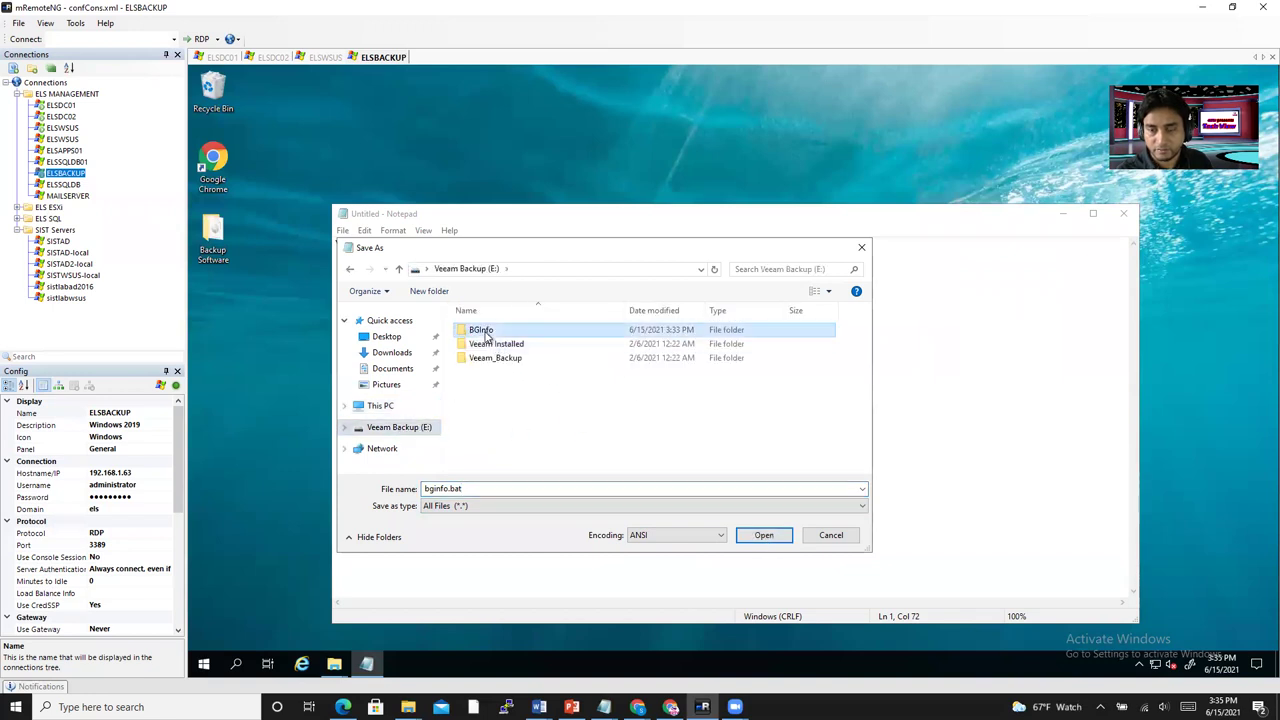
pyautogui.press('Return')
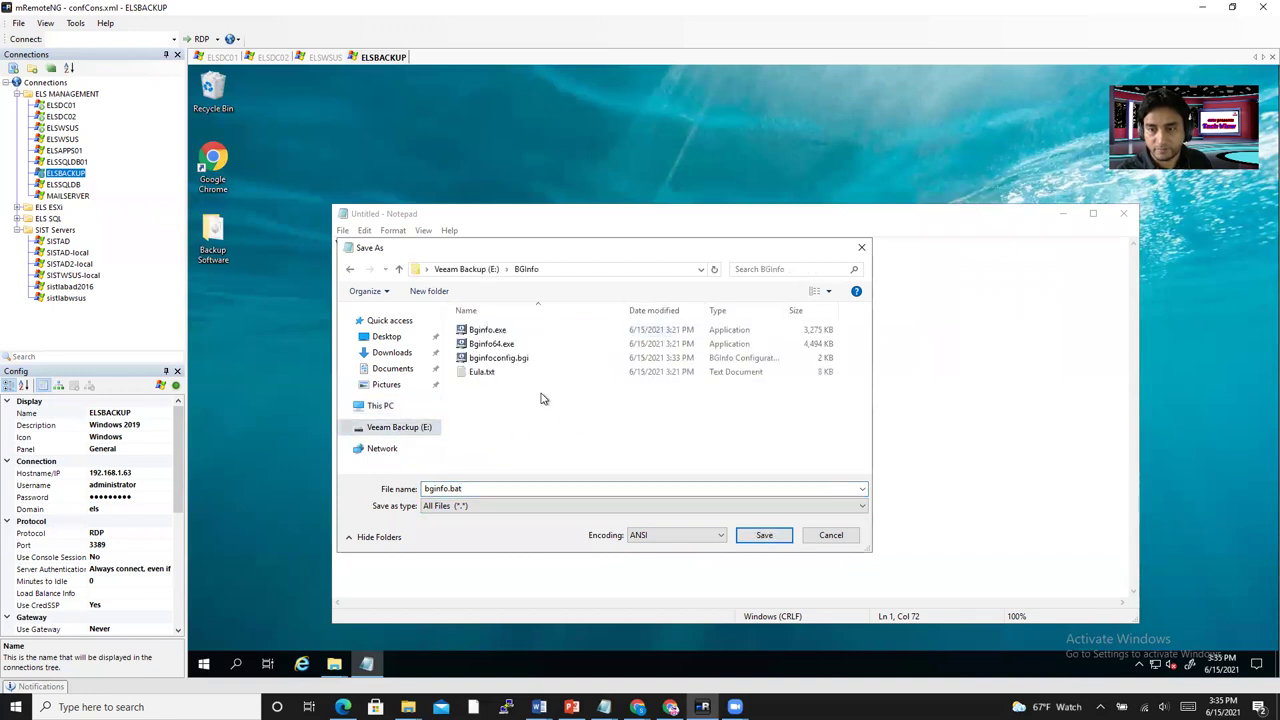
pyautogui.click(758, 538)
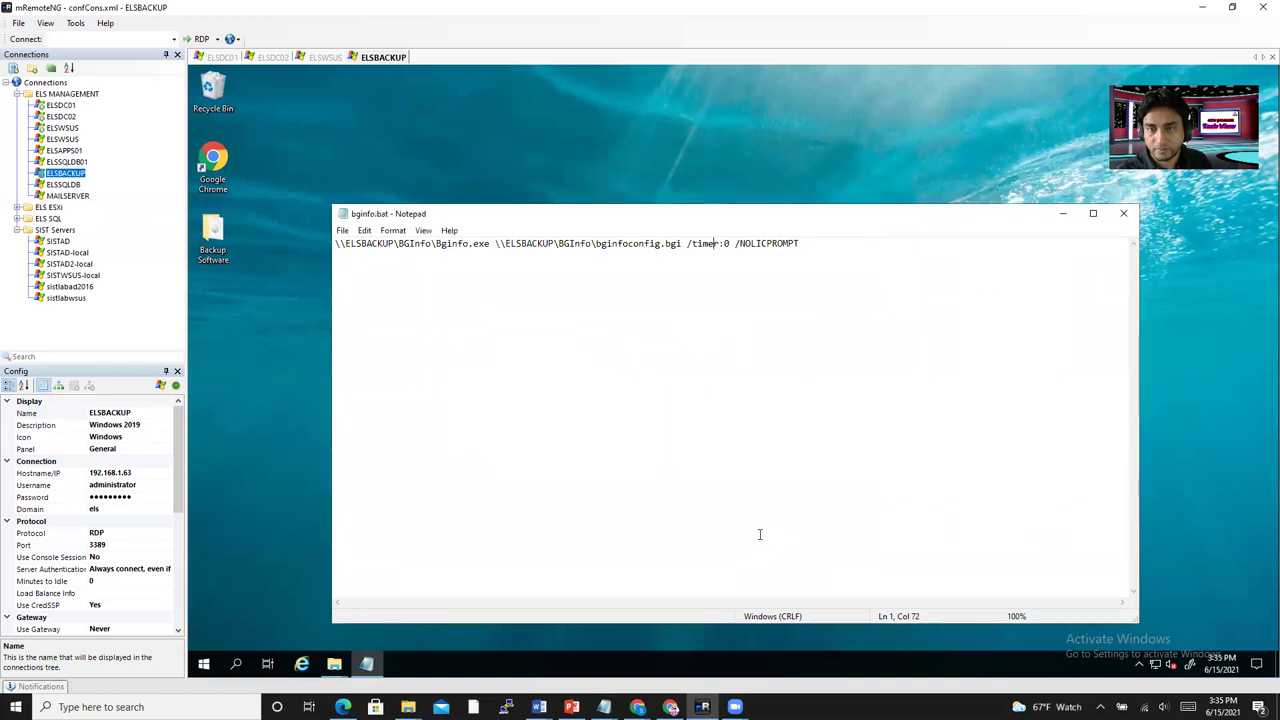
pyautogui.click(1123, 213)
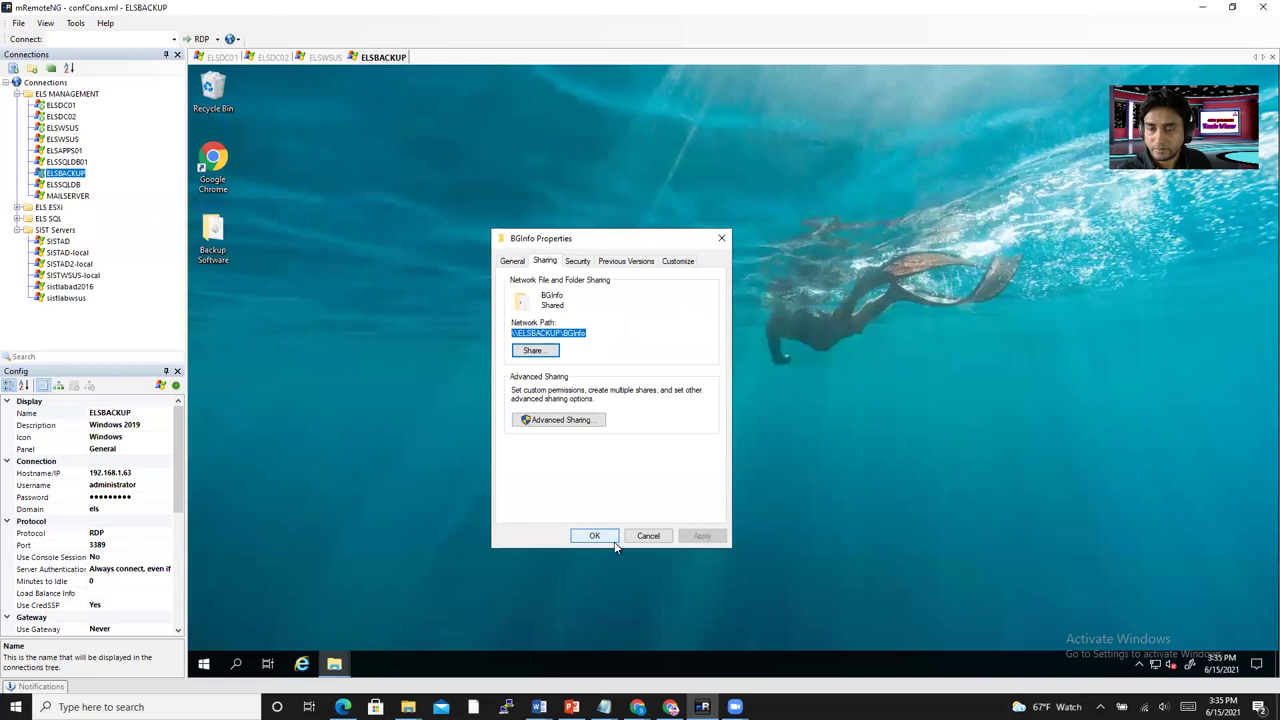
# Close BGInfo Properties, check bginfo.bat in the folder, and switch to the ELSDC01 session.
pyautogui.click(721, 238)
pyautogui.click(333, 665)
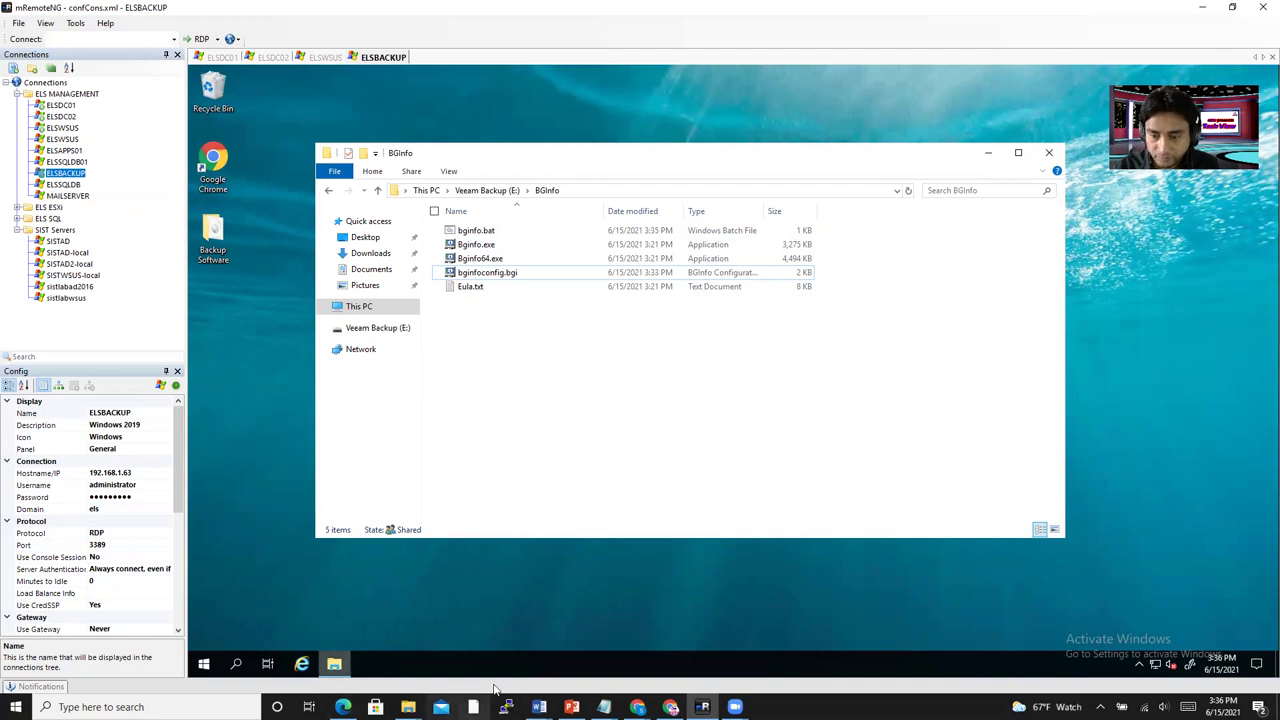
pyautogui.click(212, 60)
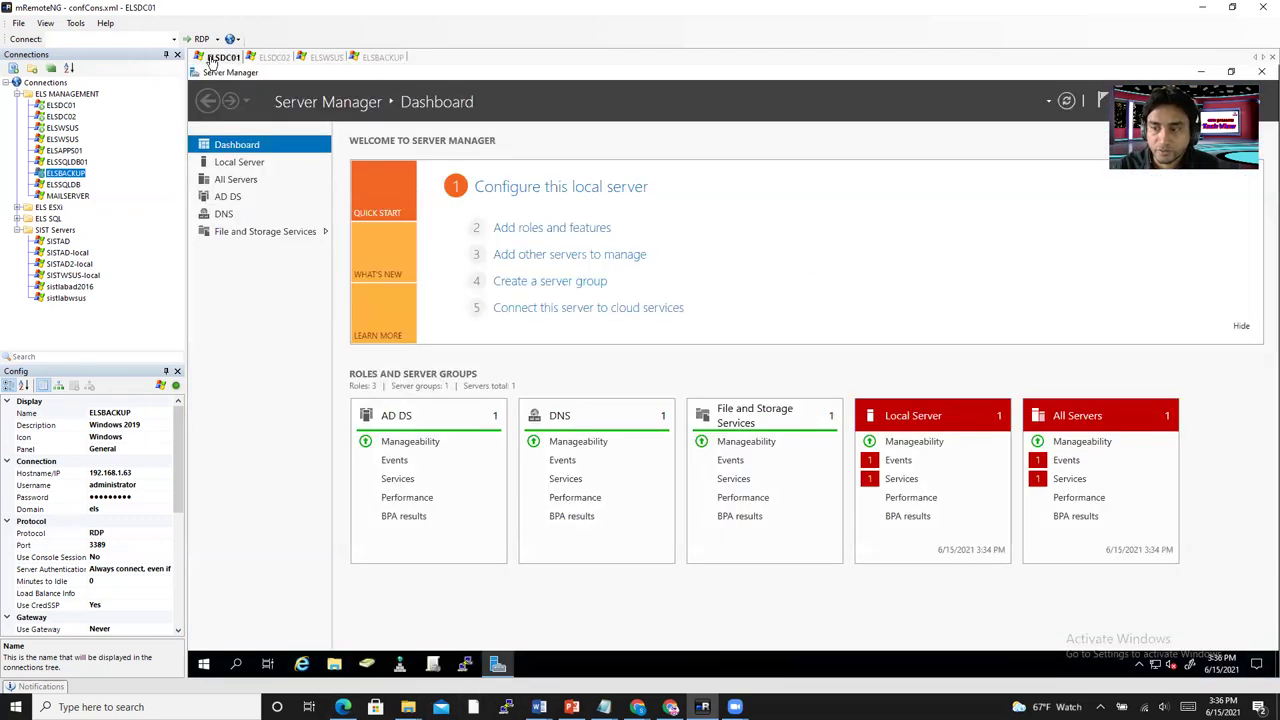
# Open Group Policy Management and expand els.com down to Group Policy Objects.
pyautogui.click(433, 672)
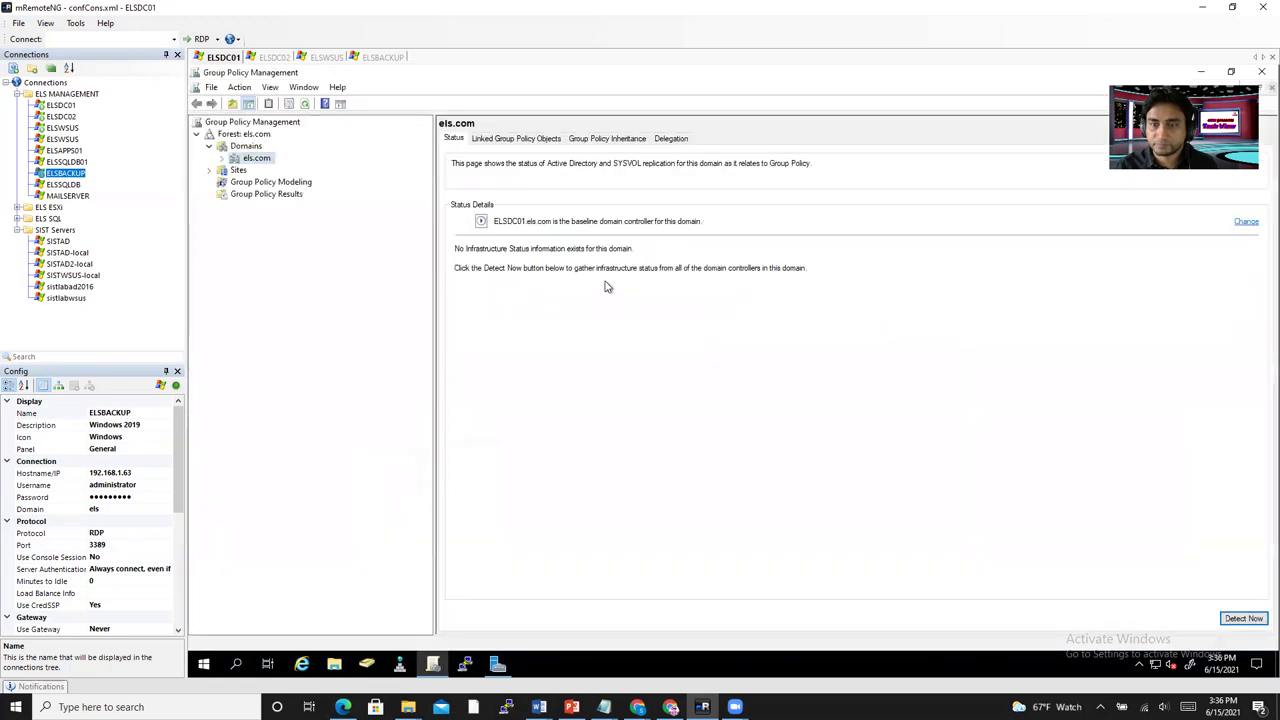
pyautogui.click(223, 159)
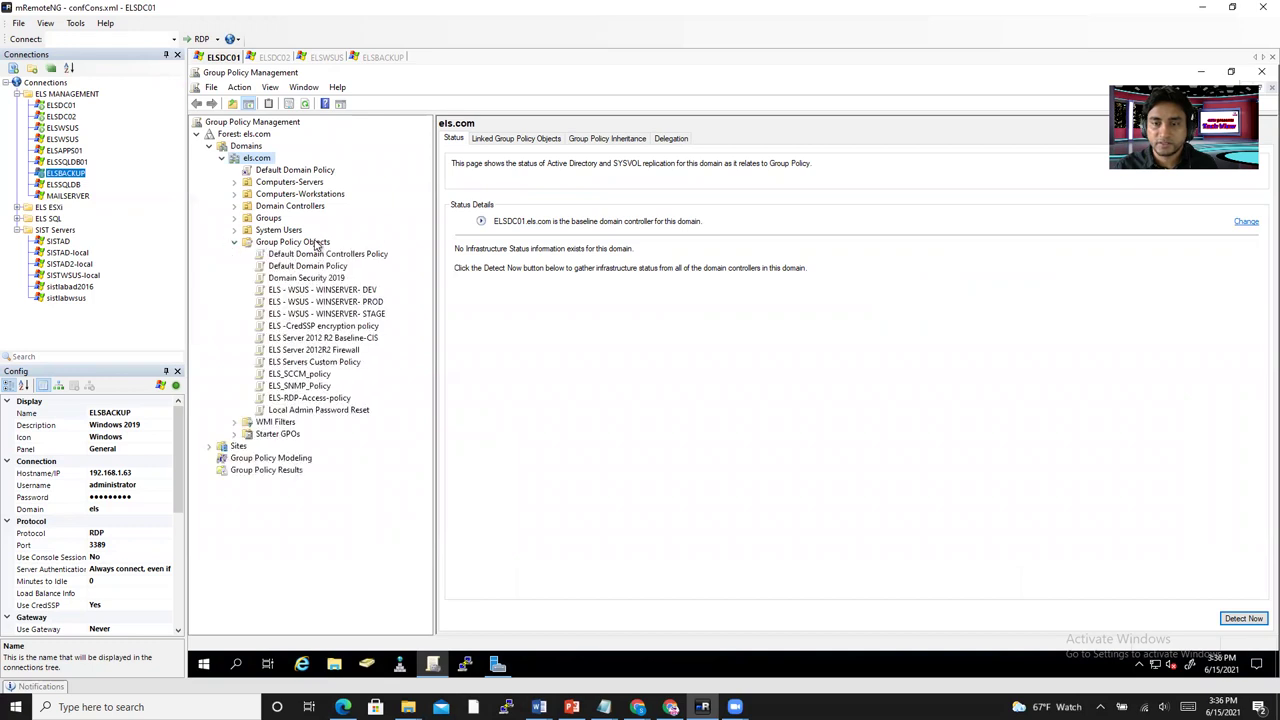
pyautogui.click(318, 245)
# Create a new GPO named BGinfo and bring up its actions.
pyautogui.rightClick(325, 245)
pyautogui.click(356, 251)
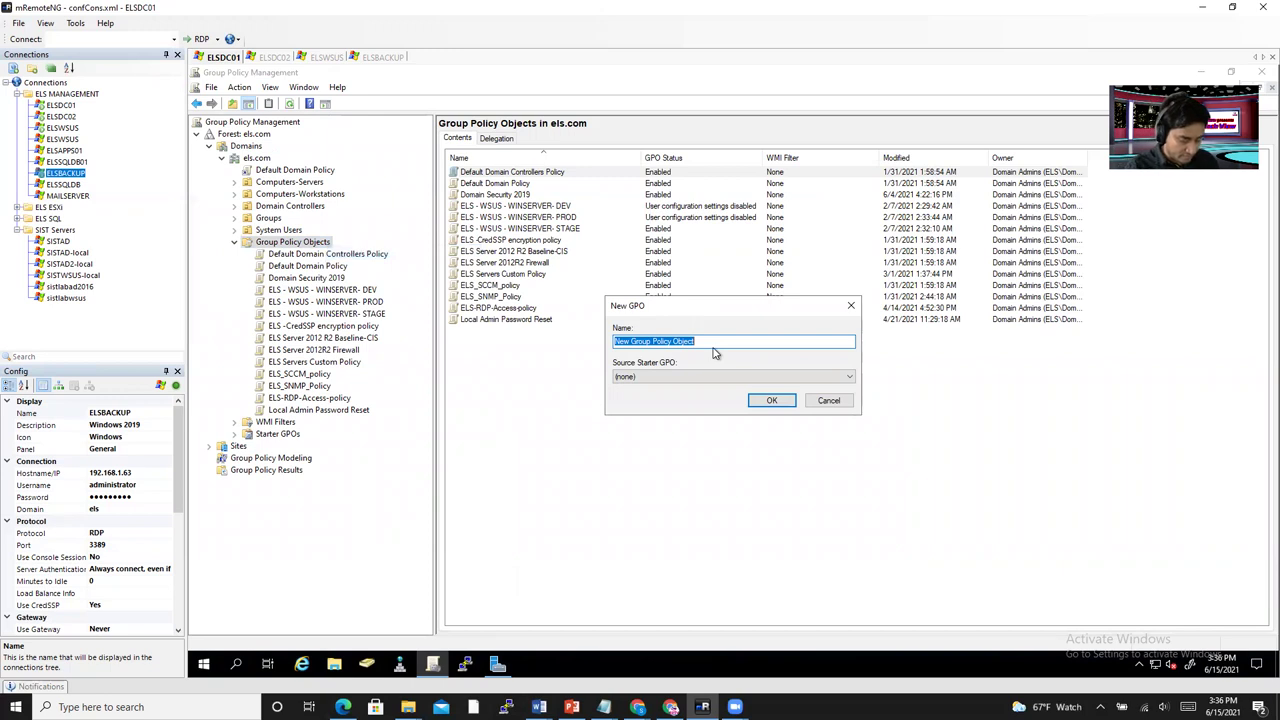
pyautogui.write('E')
pyautogui.write('Ginfo')
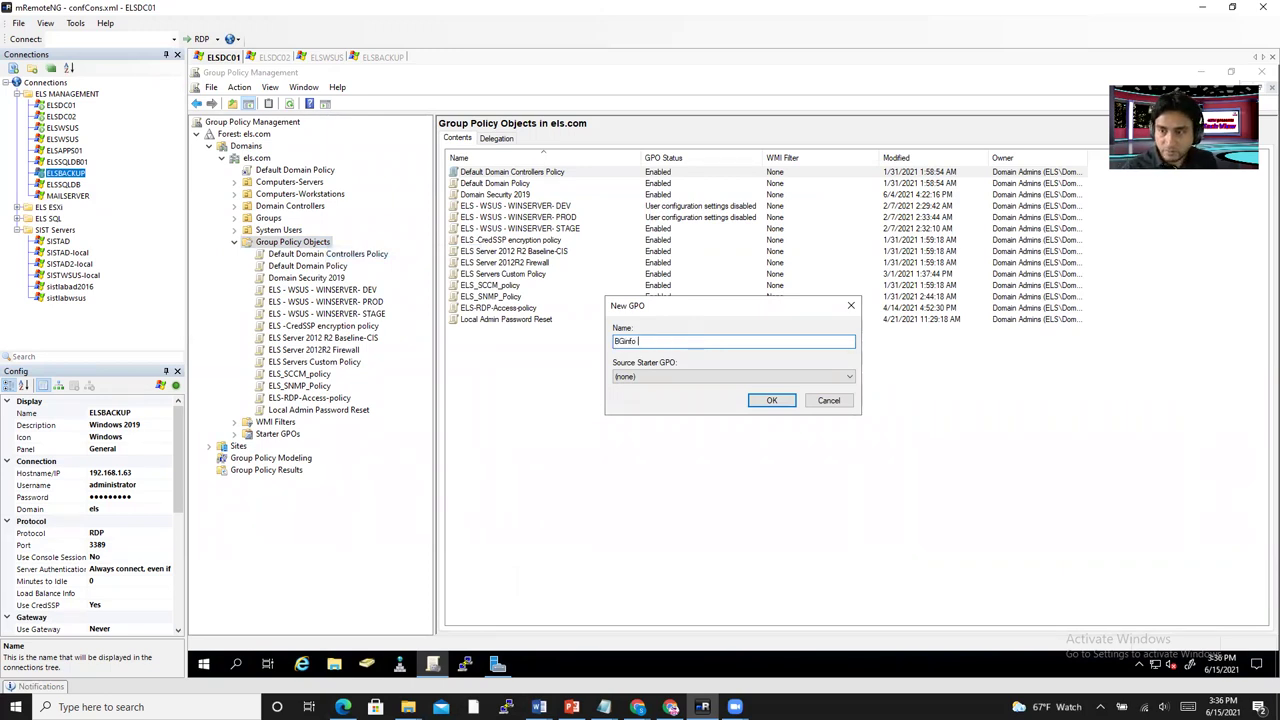
pyautogui.click(777, 402)
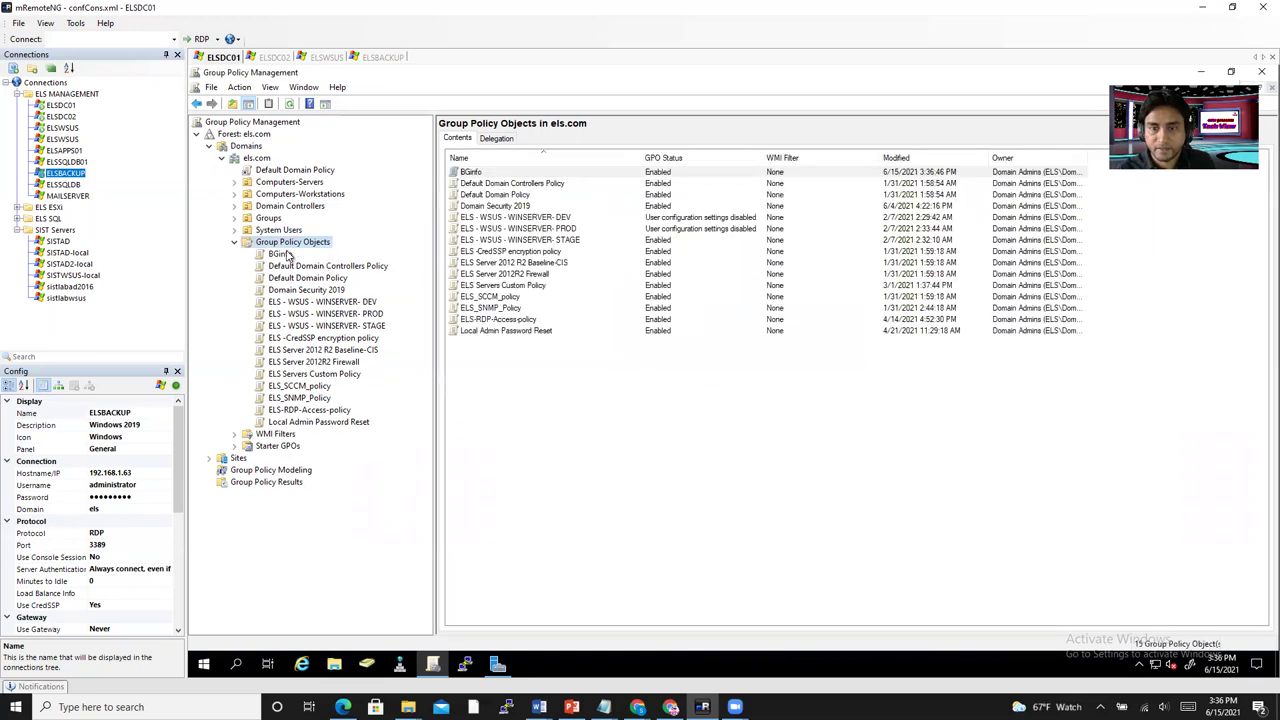
pyautogui.click(280, 254)
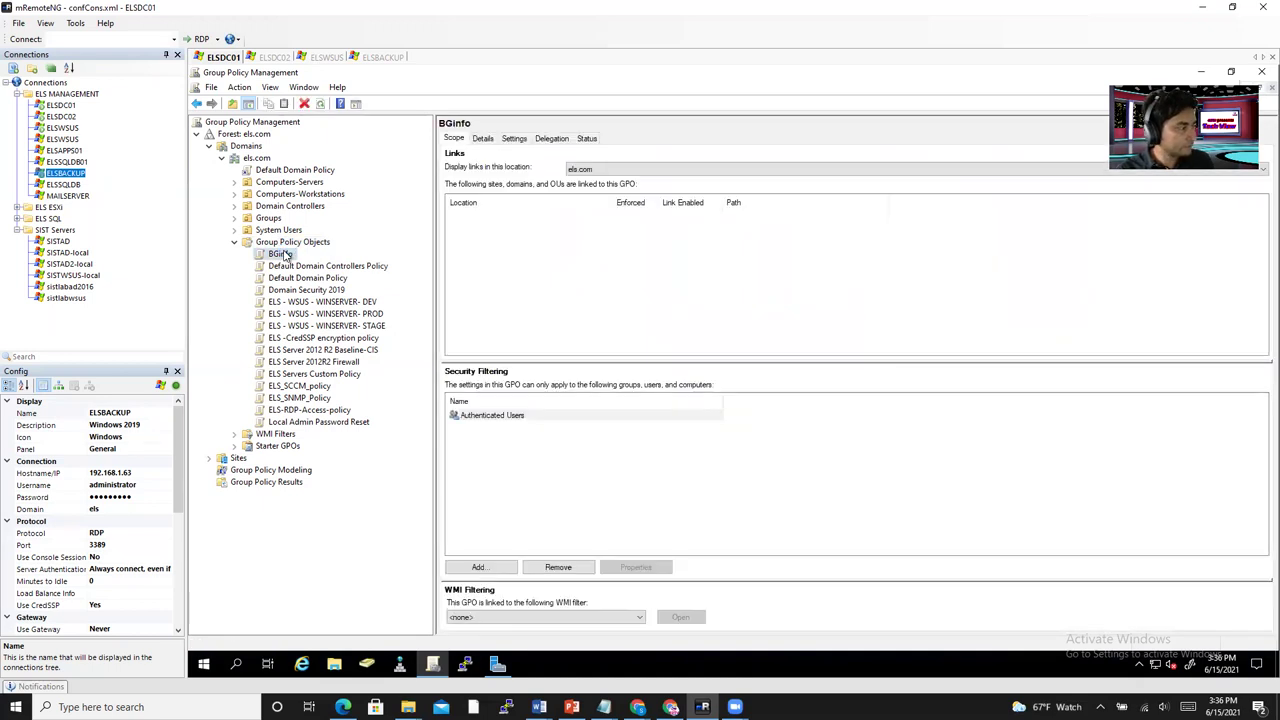
pyautogui.rightClick(286, 258)
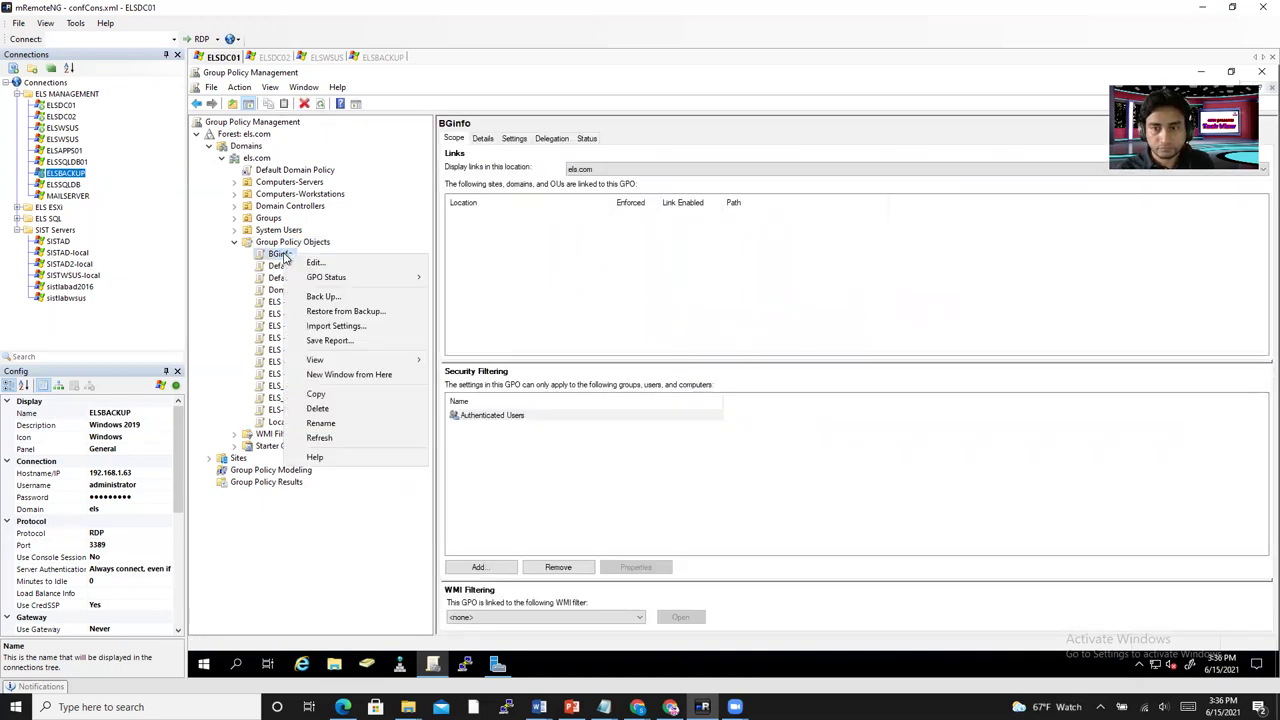
# Edit the BGinfo GPO and browse for a new logon script under User Configuration > Windows Settings > Scripts.
pyautogui.click(335, 264)
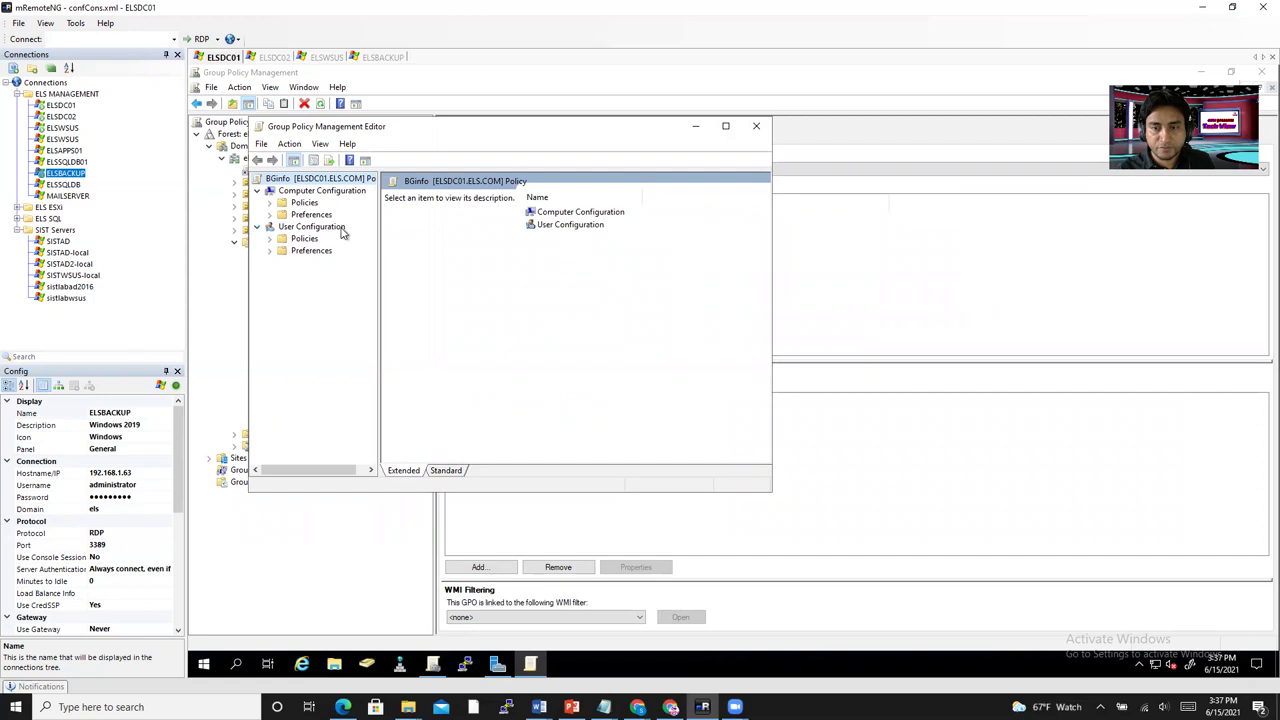
pyautogui.click(269, 238)
pyautogui.click(282, 263)
pyautogui.click(330, 275)
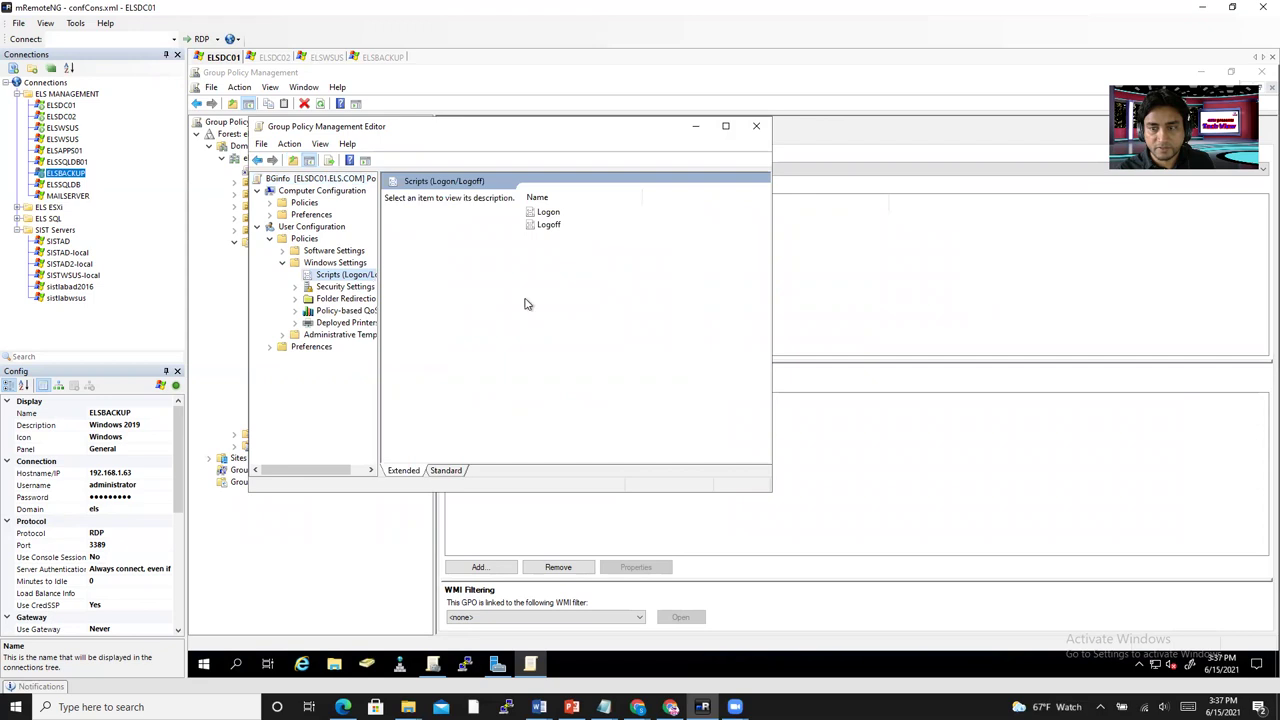
pyautogui.click(562, 214)
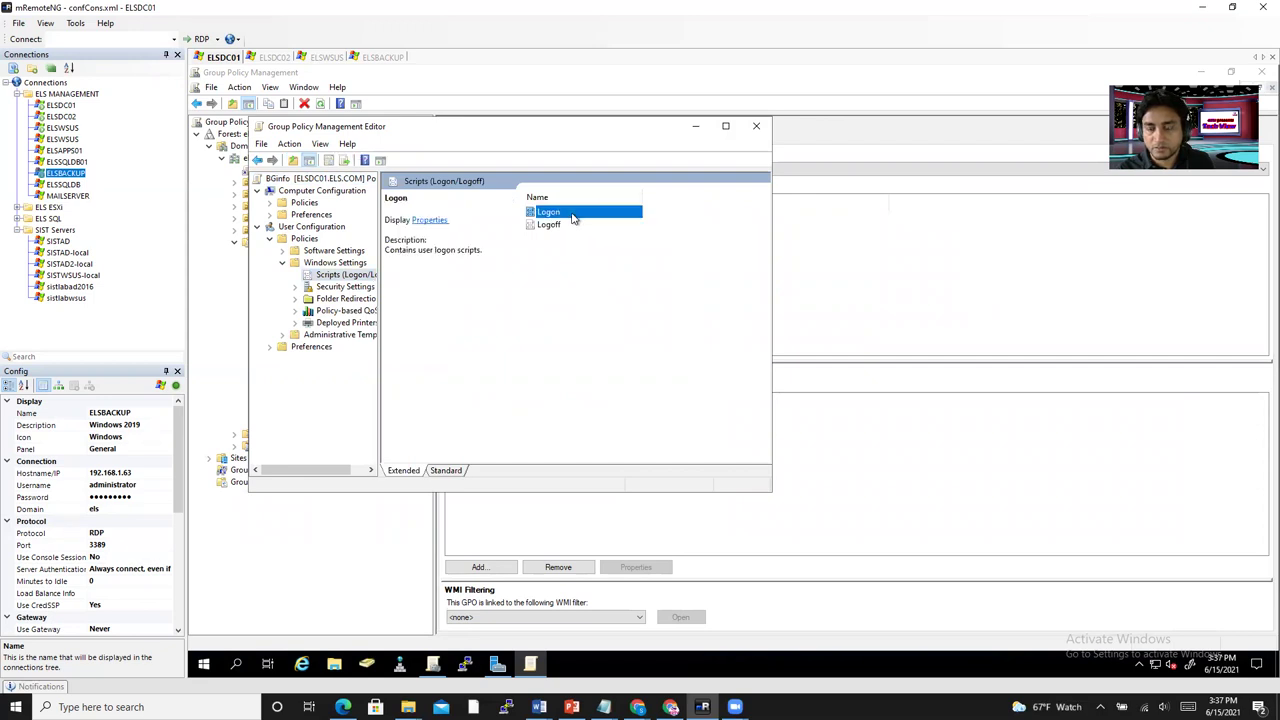
pyautogui.doubleClick(573, 216)
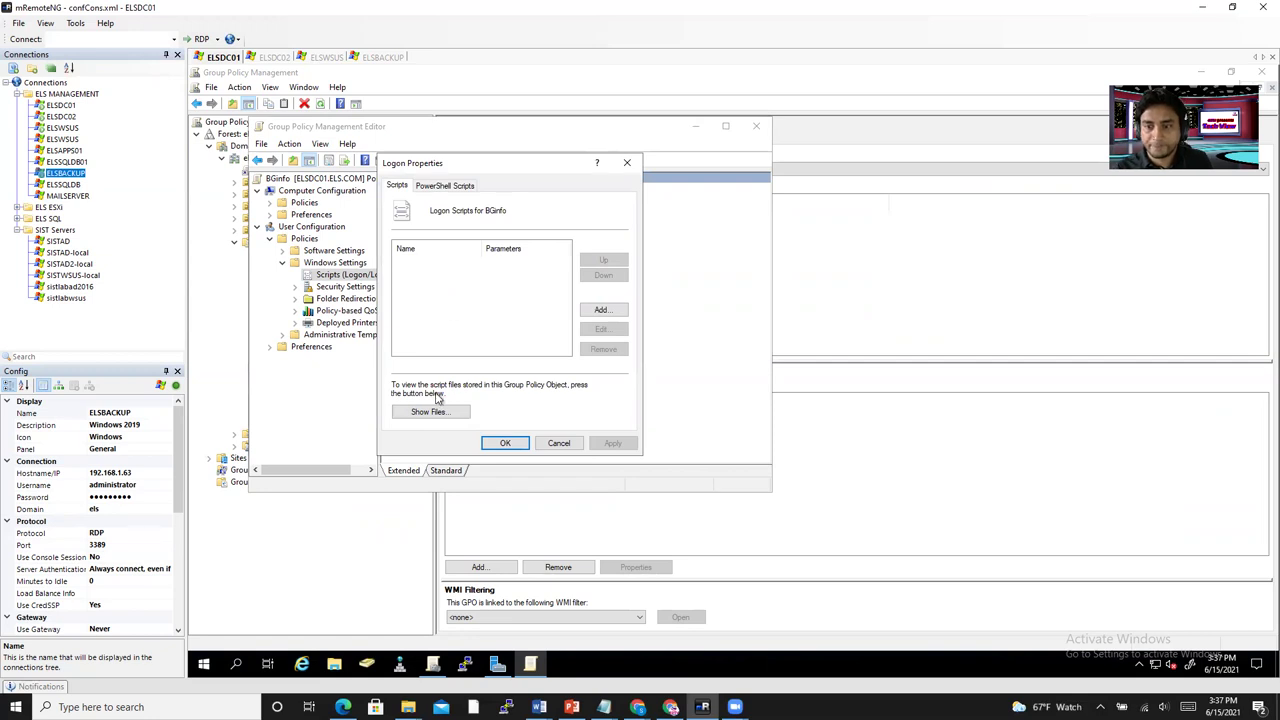
pyautogui.click(603, 311)
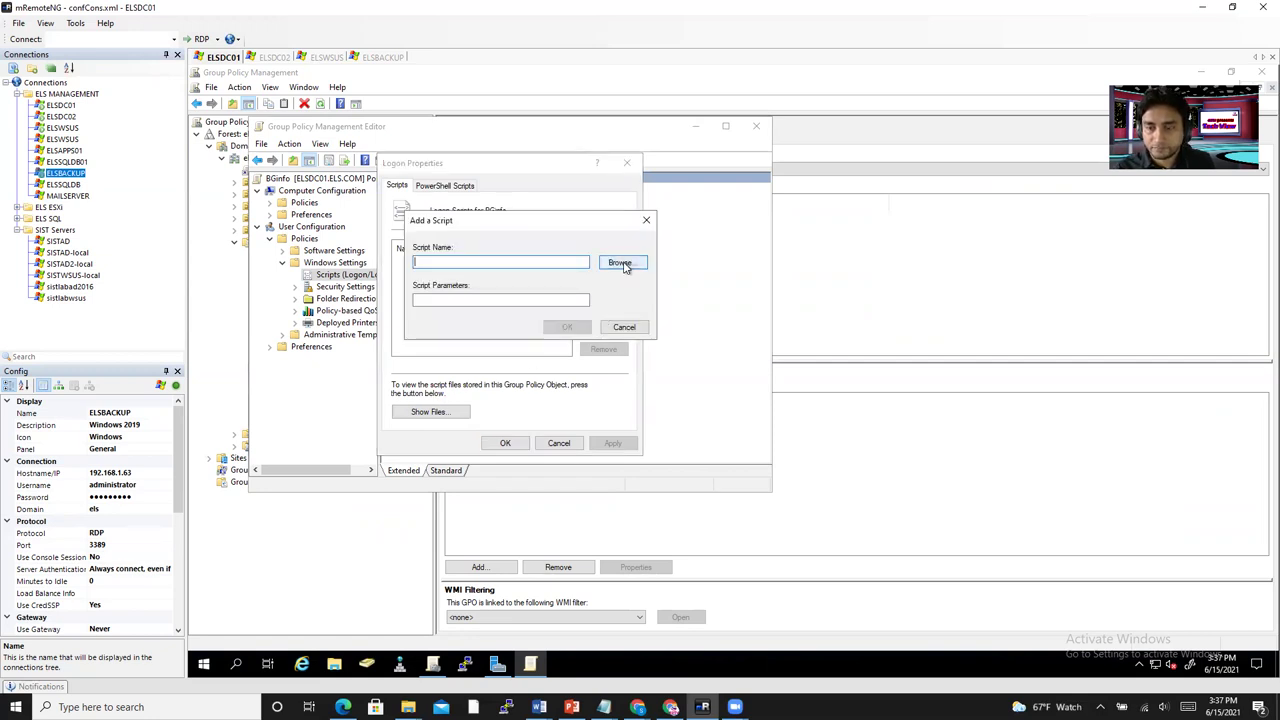
pyautogui.click(620, 262)
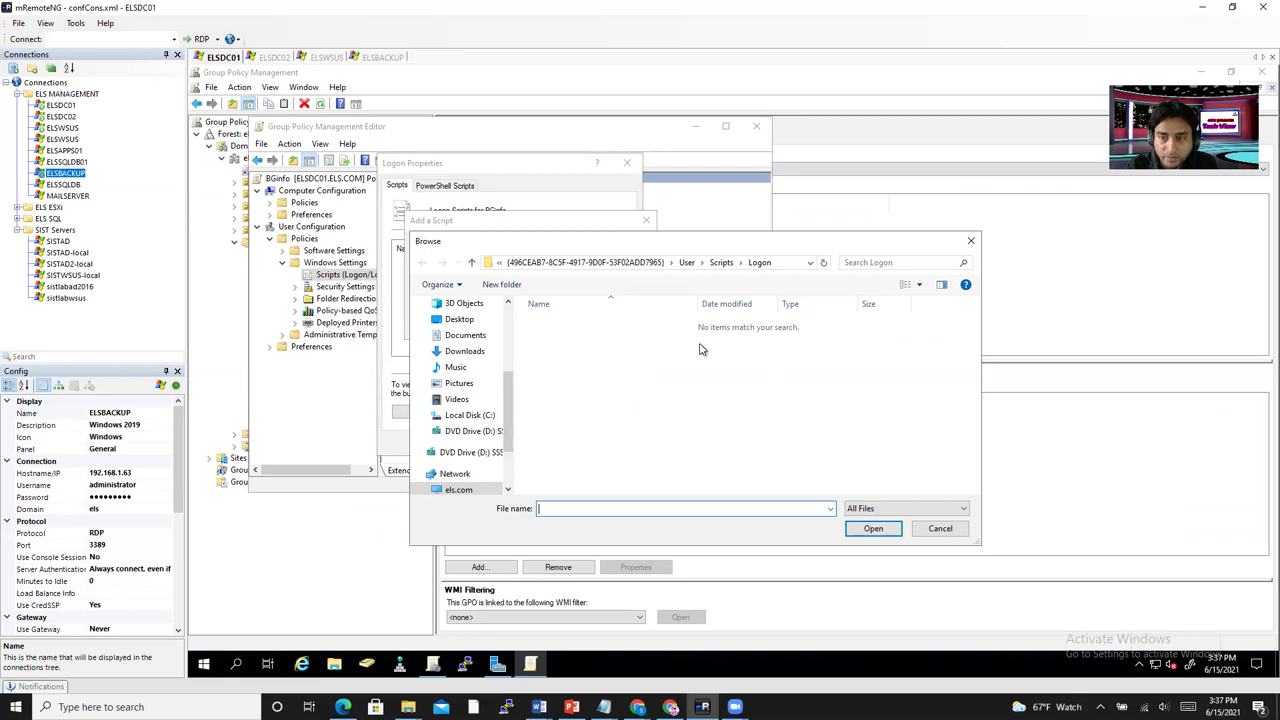
# Copy bginfo.bat from the ELSBACKUP server session.
pyautogui.click(386, 58)
pyautogui.click(478, 232)
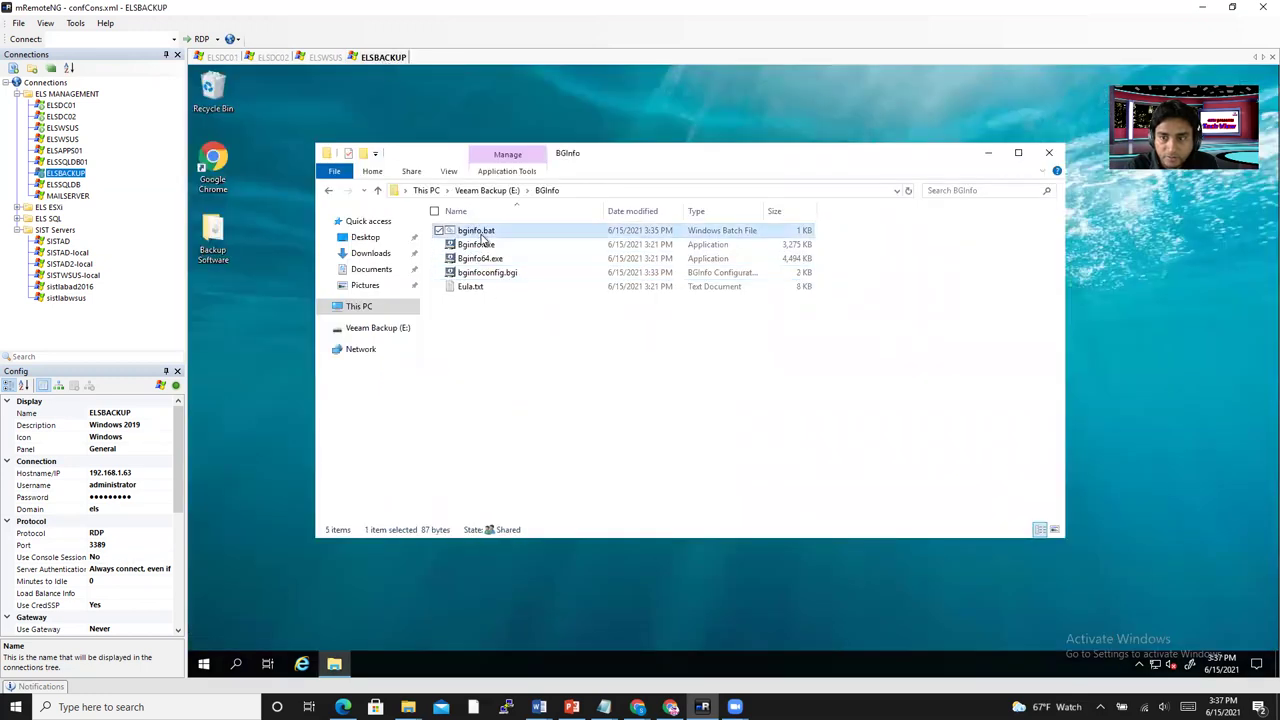
pyautogui.rightClick(483, 234)
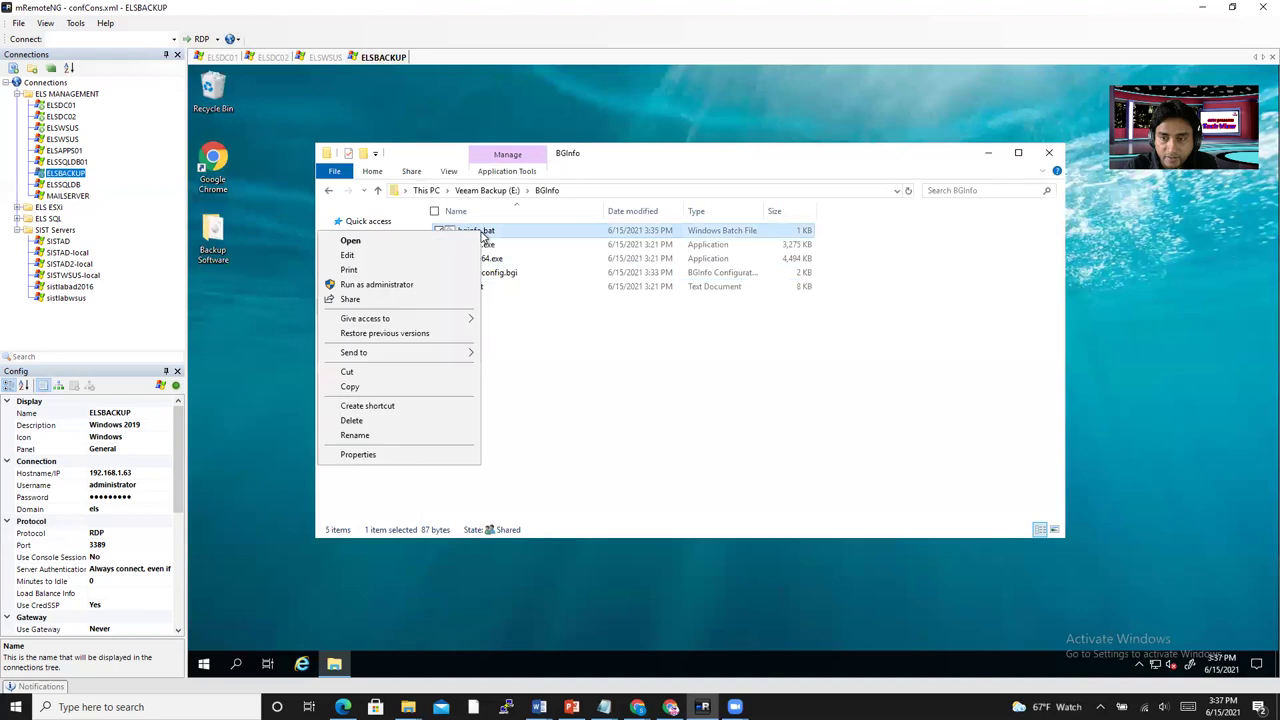
pyautogui.click(364, 388)
# Paste bginfo.bat into the BGinfo GPO's Logon folder on ELSDC01 and add it as a logon script.
pyautogui.click(224, 58)
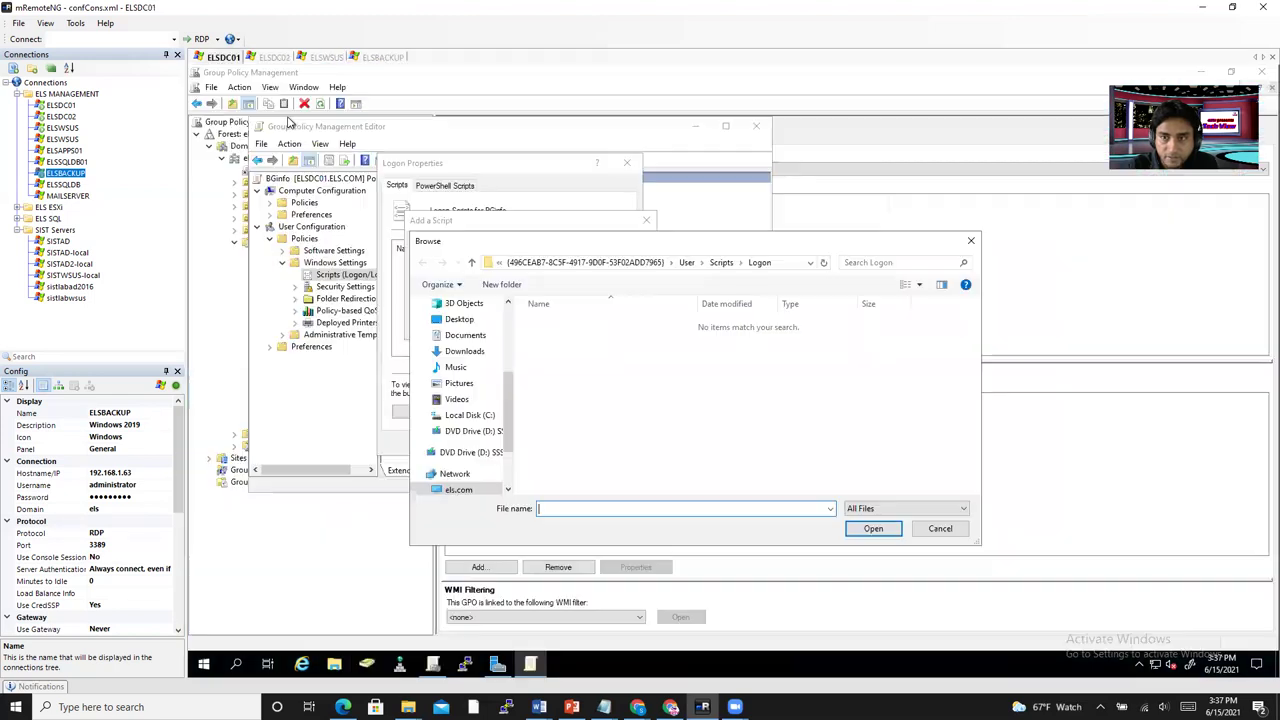
pyautogui.rightClick(592, 349)
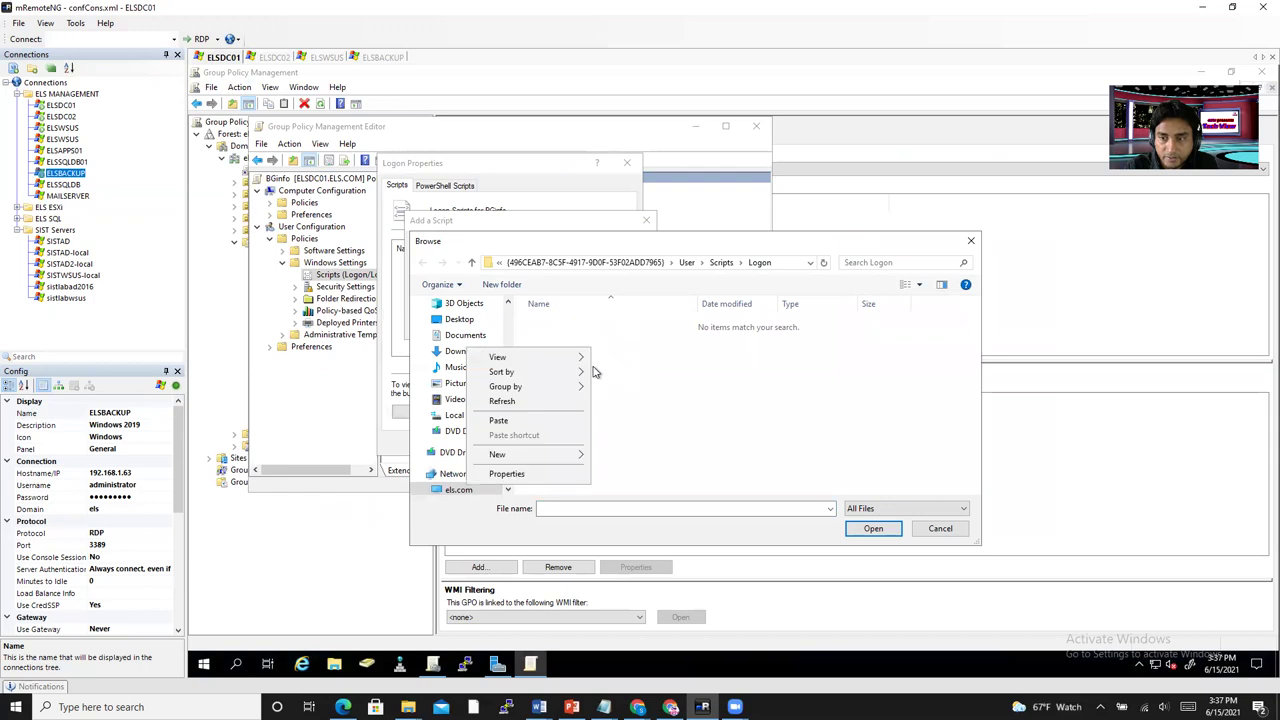
pyautogui.click(575, 422)
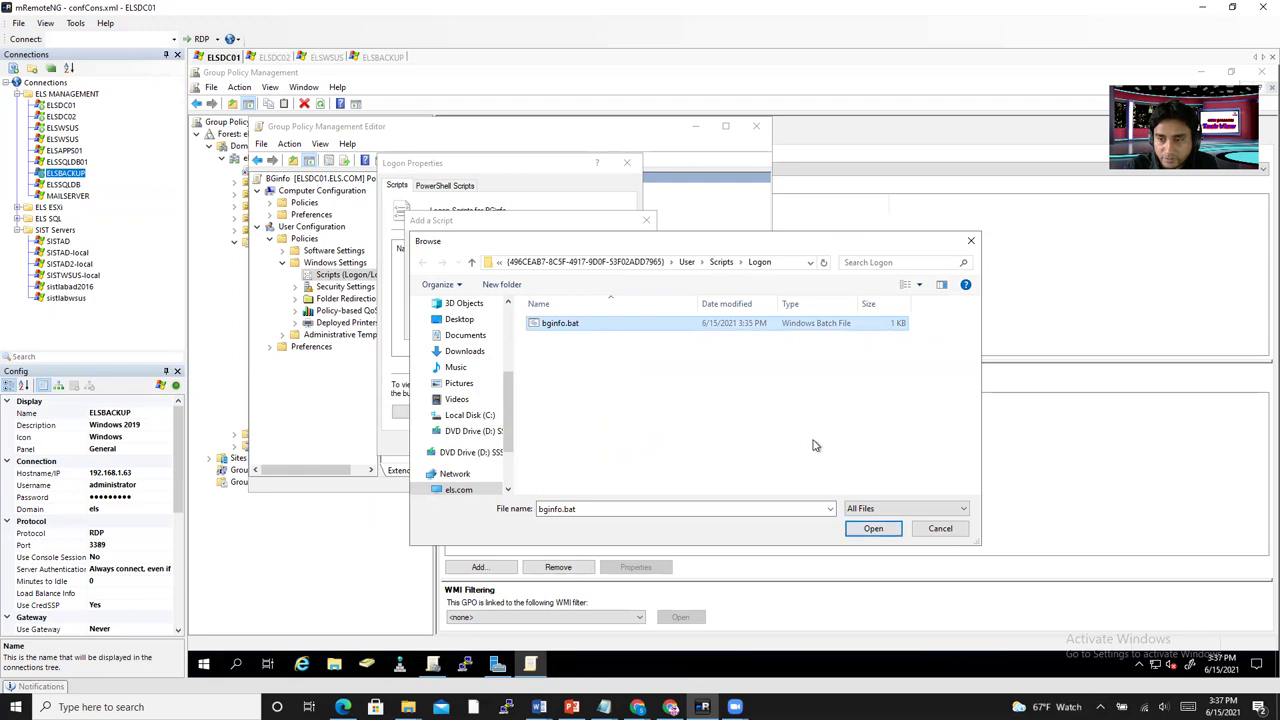
pyautogui.click(876, 531)
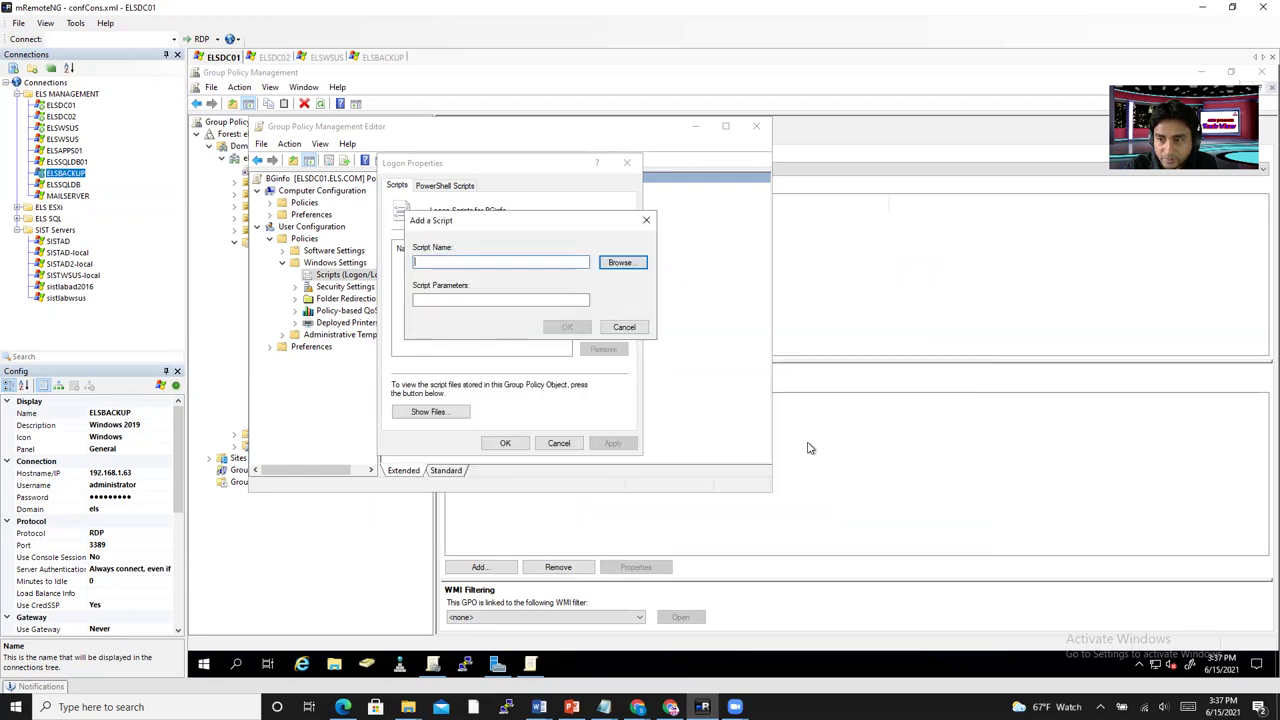
pyautogui.click(567, 327)
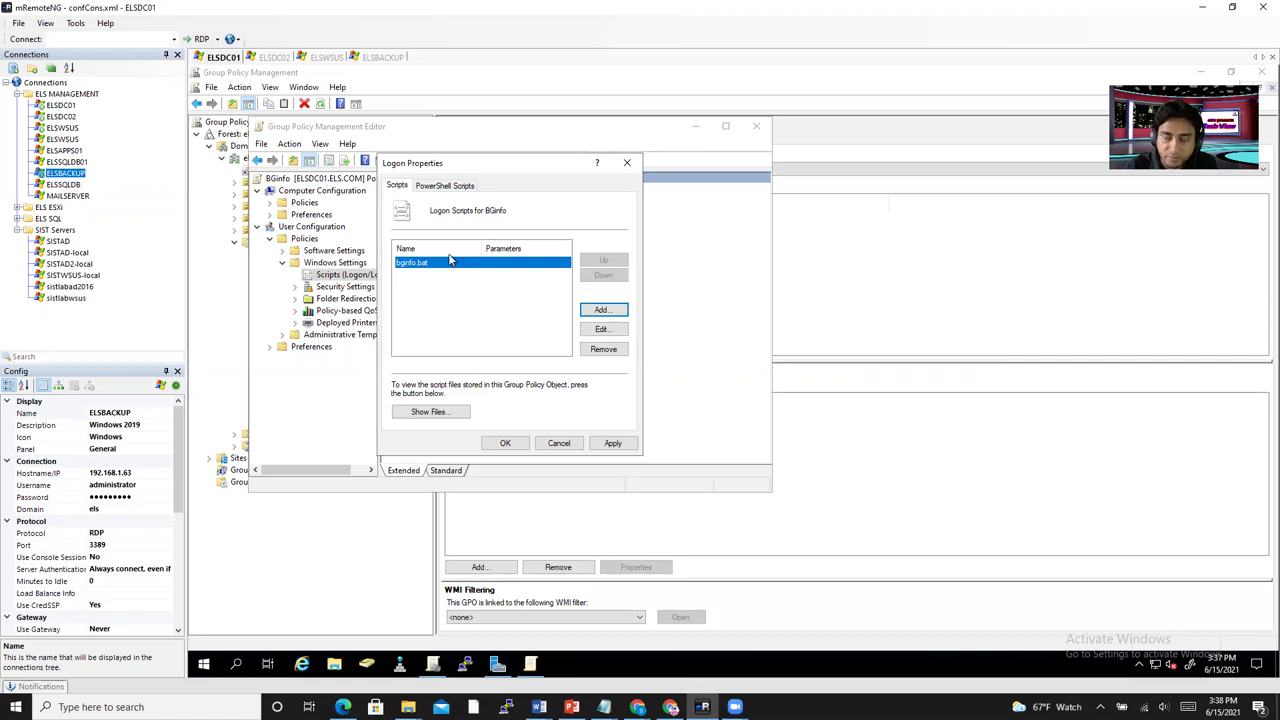
pyautogui.click(603, 312)
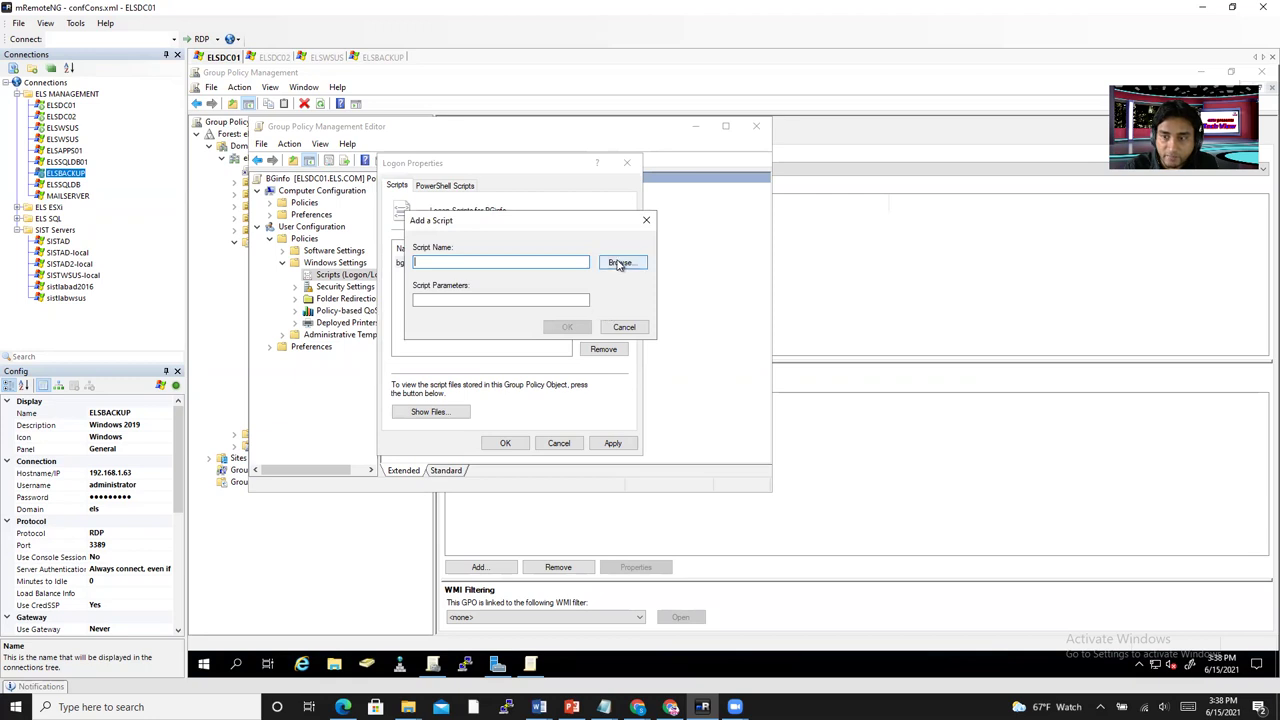
# Pick bginfo.bat from the \\ELSBACKUP\BGInfo network share as the logon script.
pyautogui.press('Return')
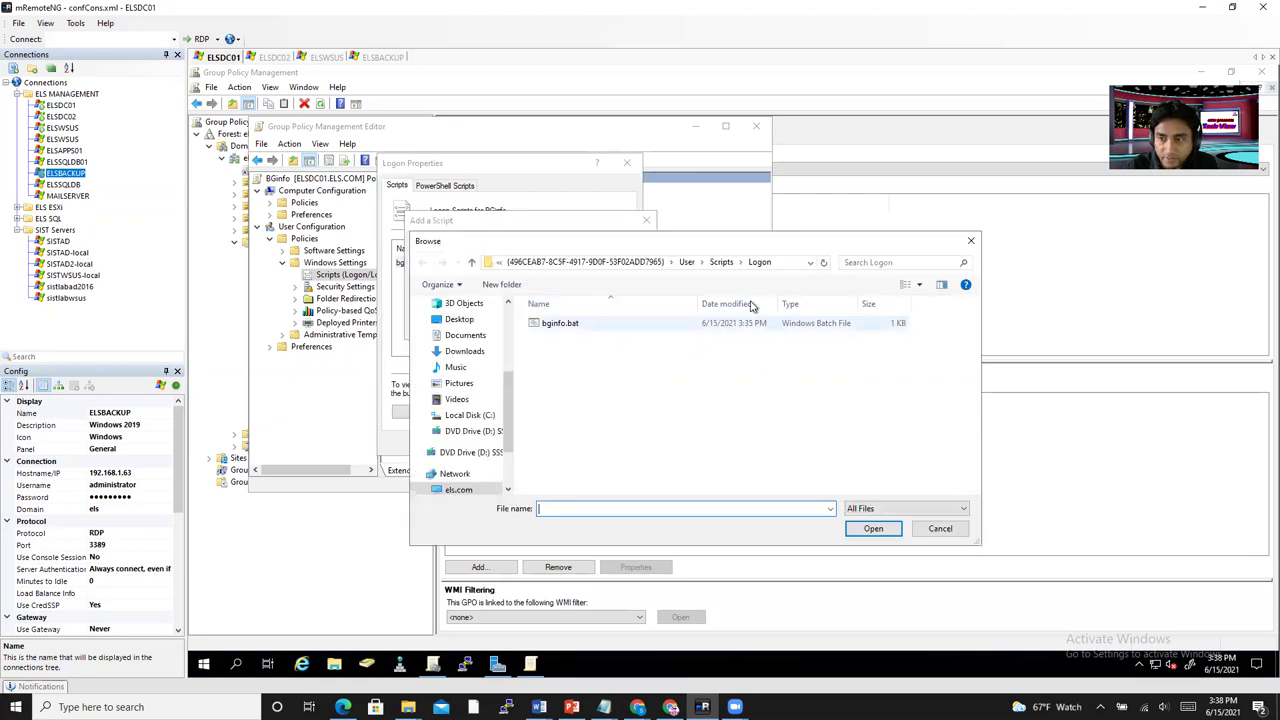
pyautogui.click(808, 266)
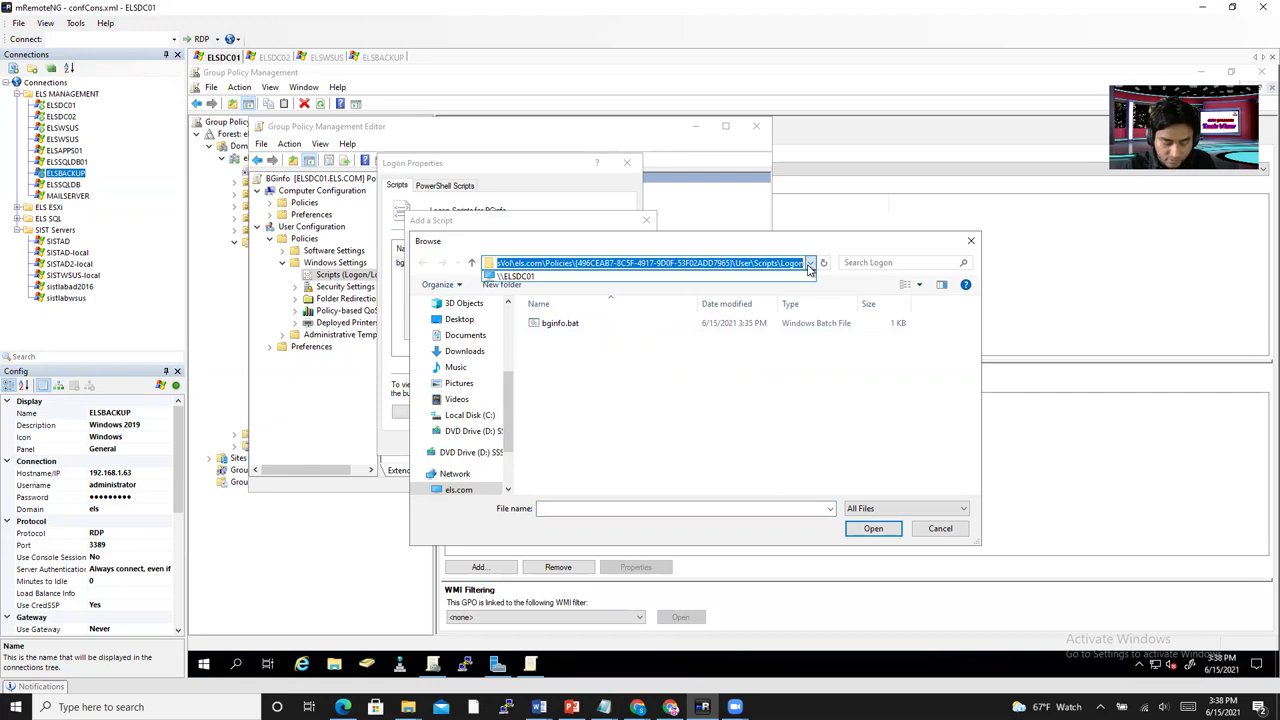
pyautogui.write('\\\\ELSBACKUP')
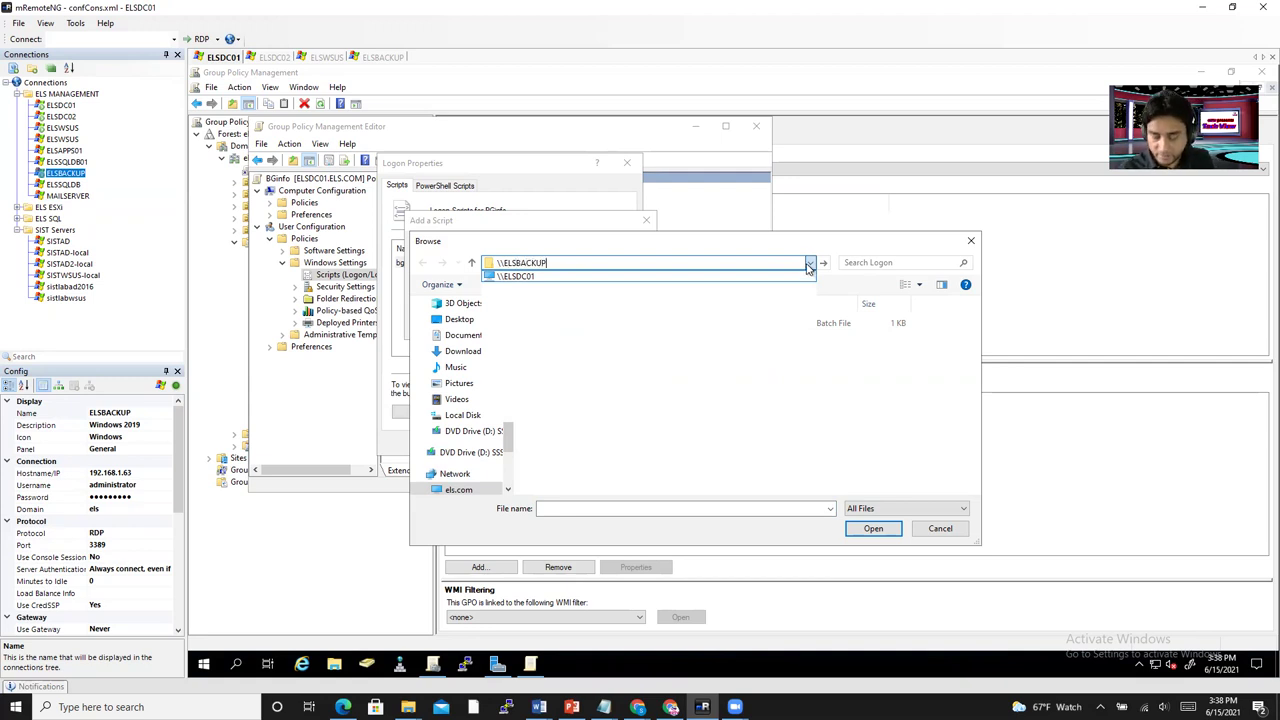
pyautogui.press('Return')
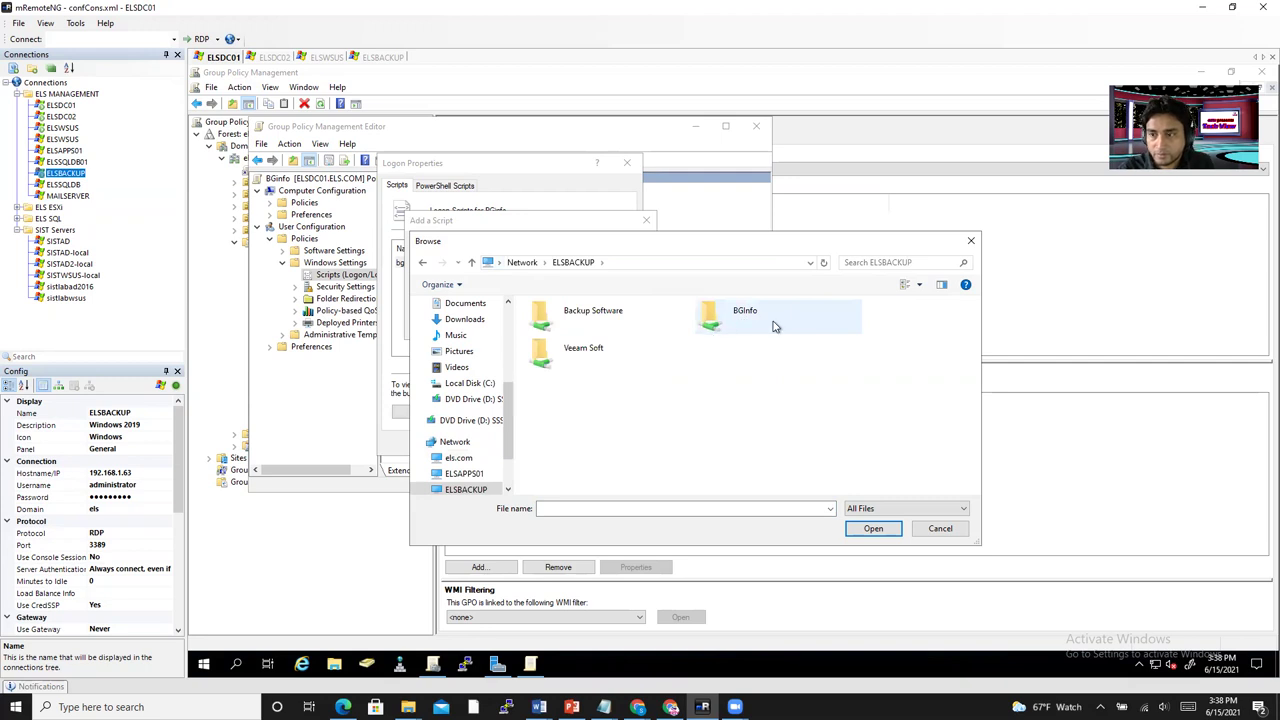
pyautogui.doubleClick(771, 323)
pyautogui.doubleClick(572, 326)
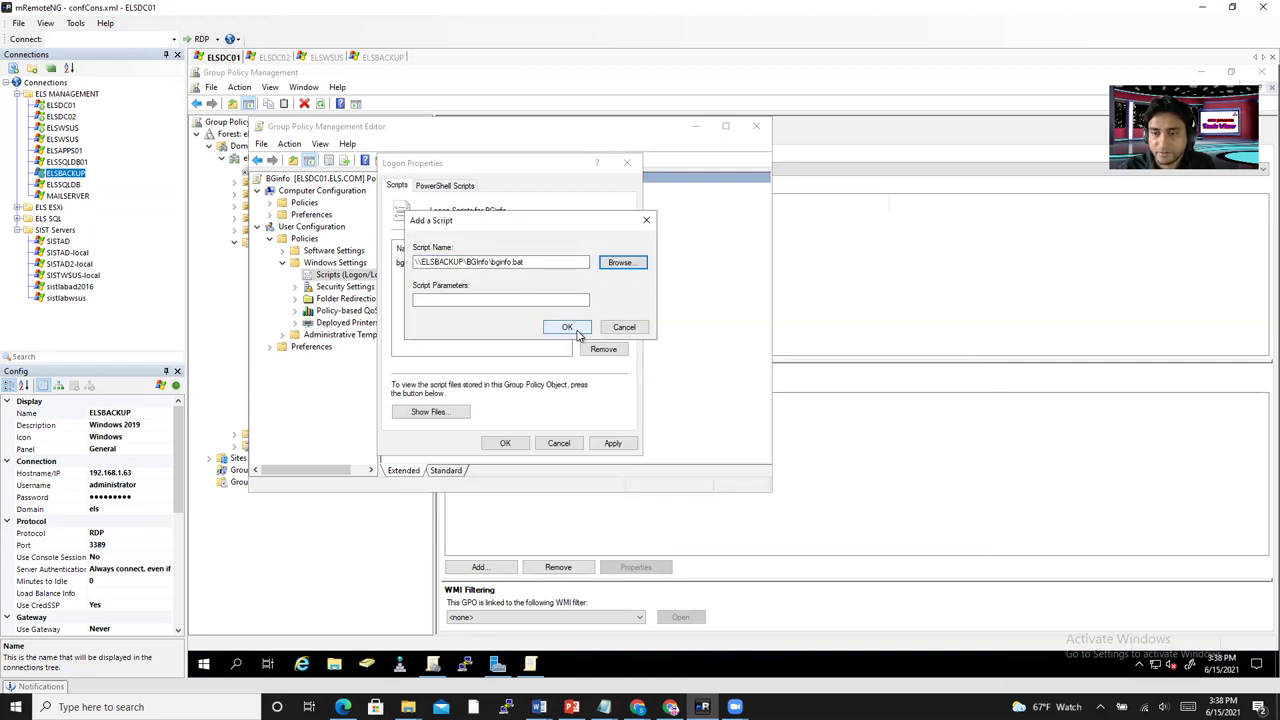
pyautogui.click(563, 333)
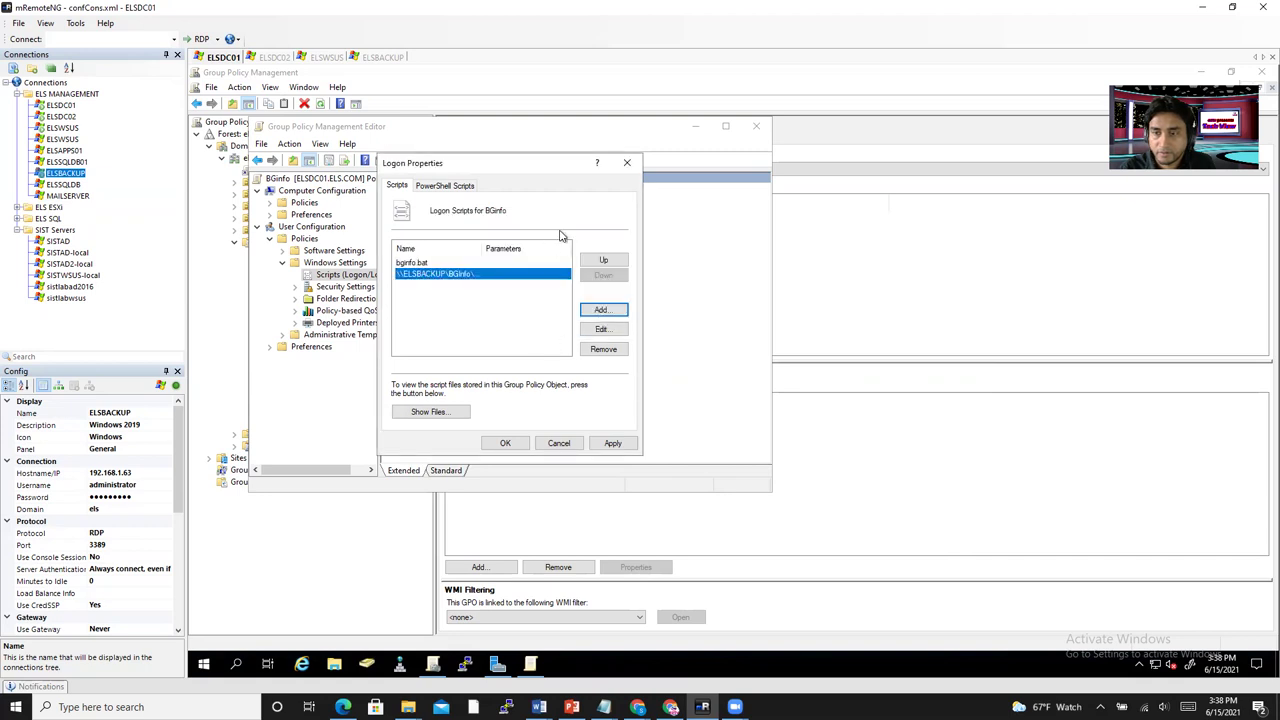
# Remove the old local bginfo.bat entry, complete the network script path, and apply the change.
pyautogui.click(428, 263)
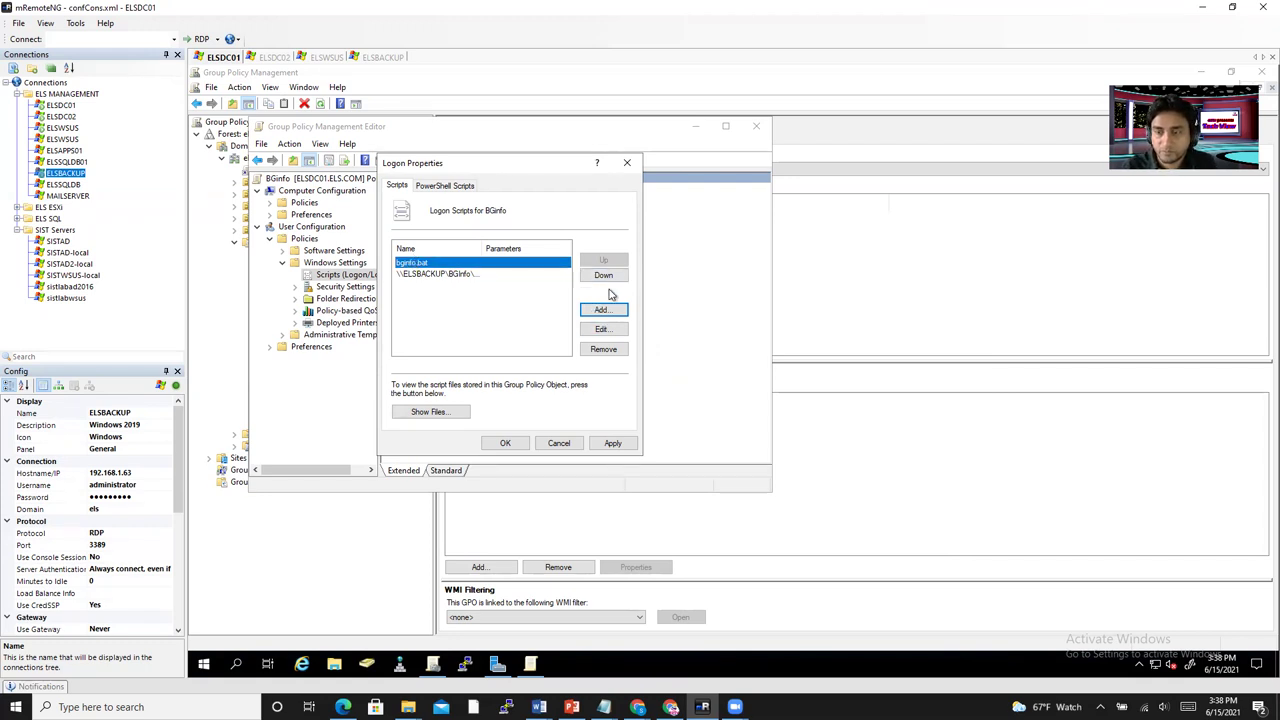
pyautogui.click(612, 351)
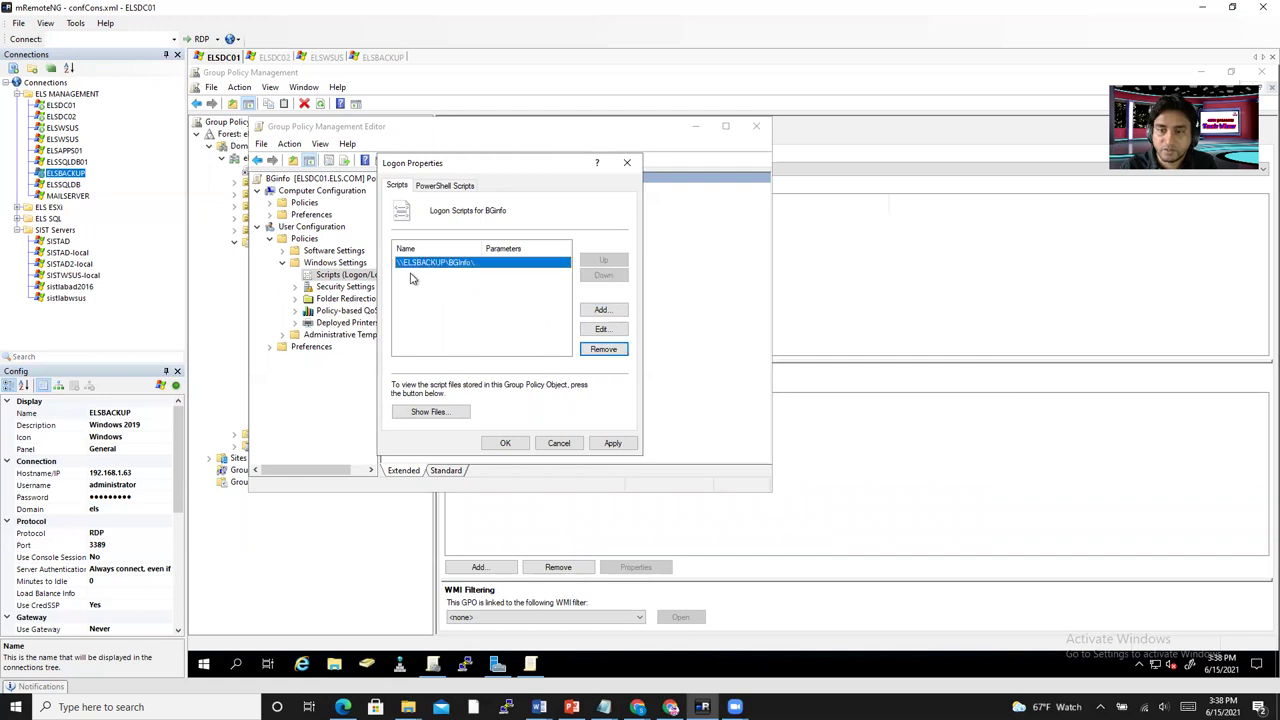
pyautogui.press('End')
pyautogui.write('bginfo.bat')
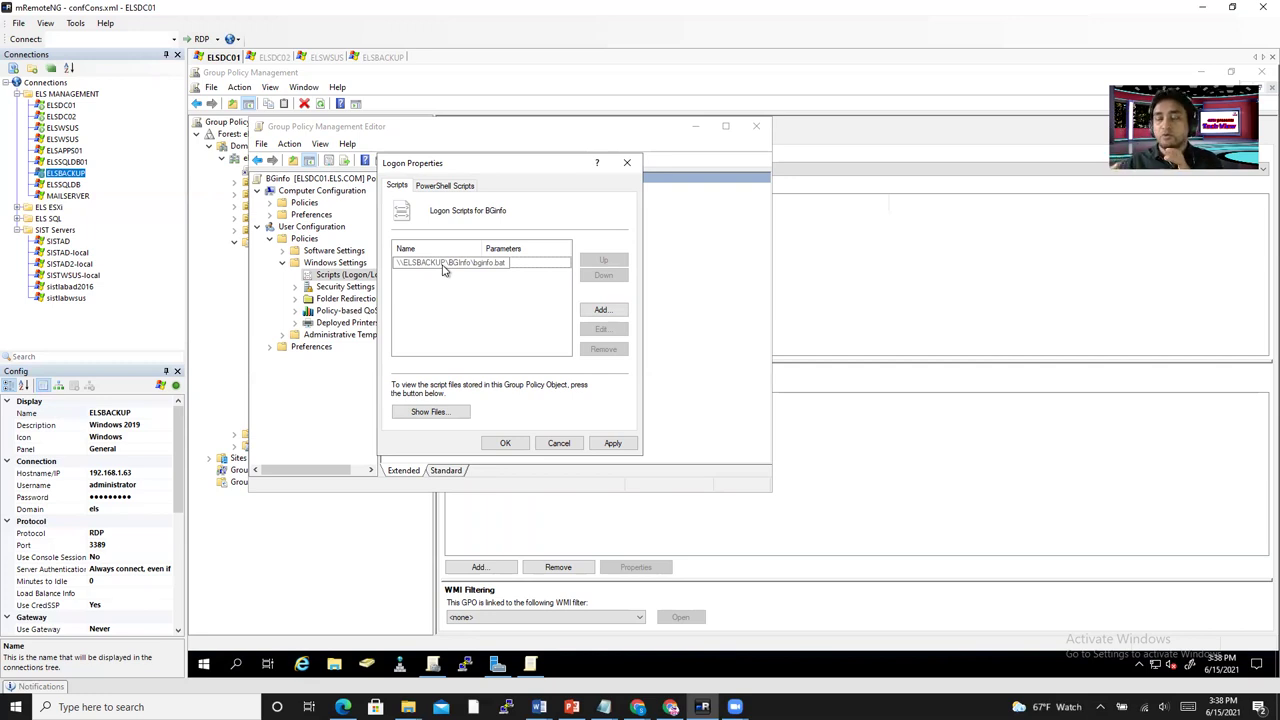
pyautogui.press('Return')
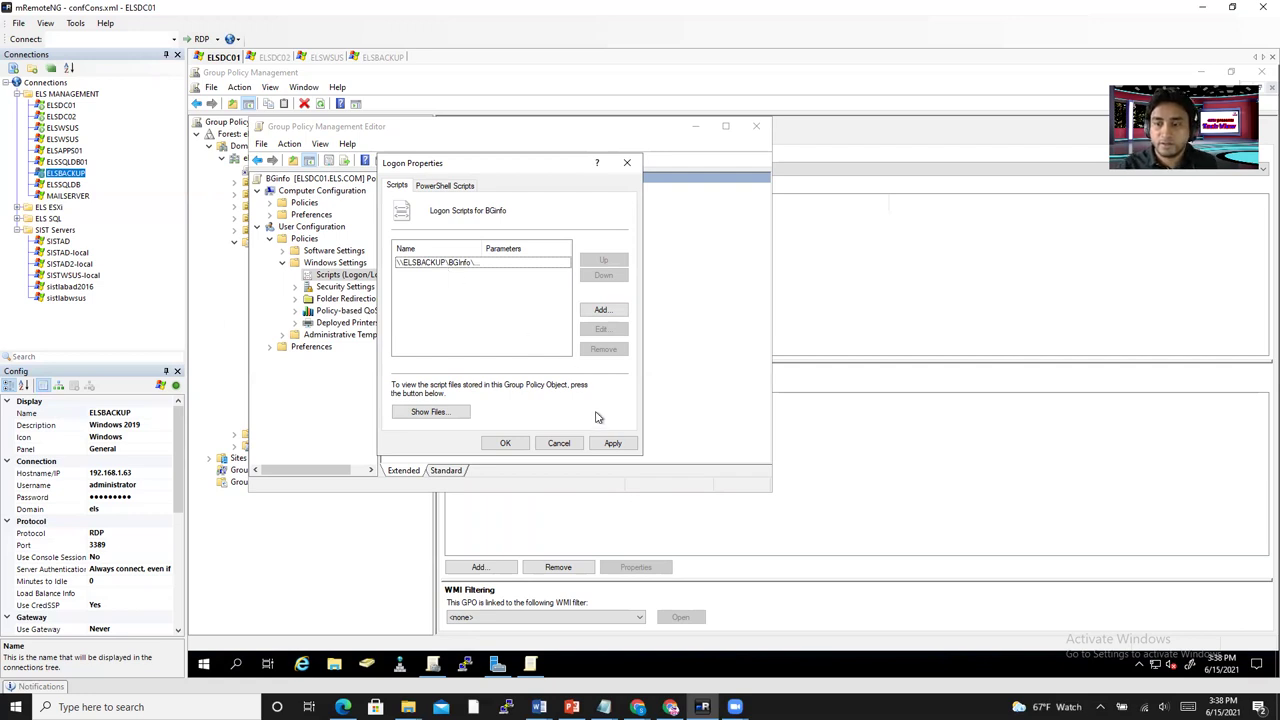
pyautogui.click(612, 443)
# Close the Logon Properties dialog with OK, then close Group Policy Management Editor.
pyautogui.click(505, 448)
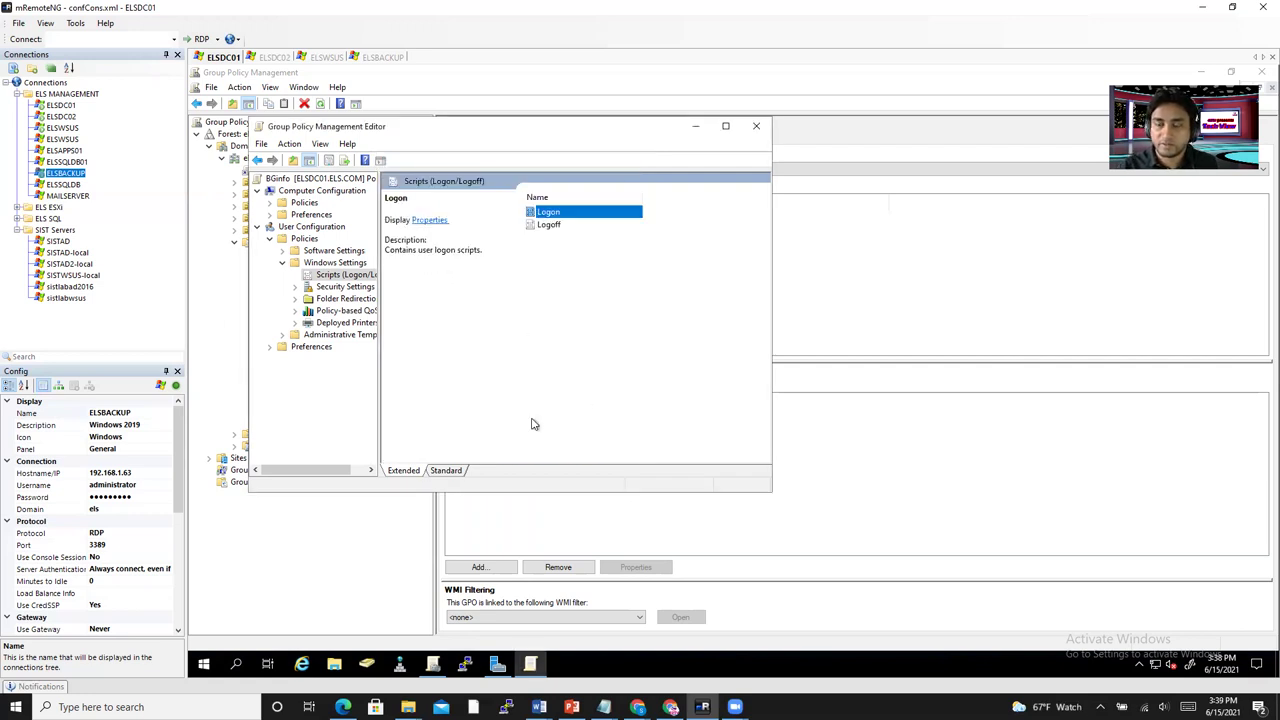
pyautogui.click(765, 131)
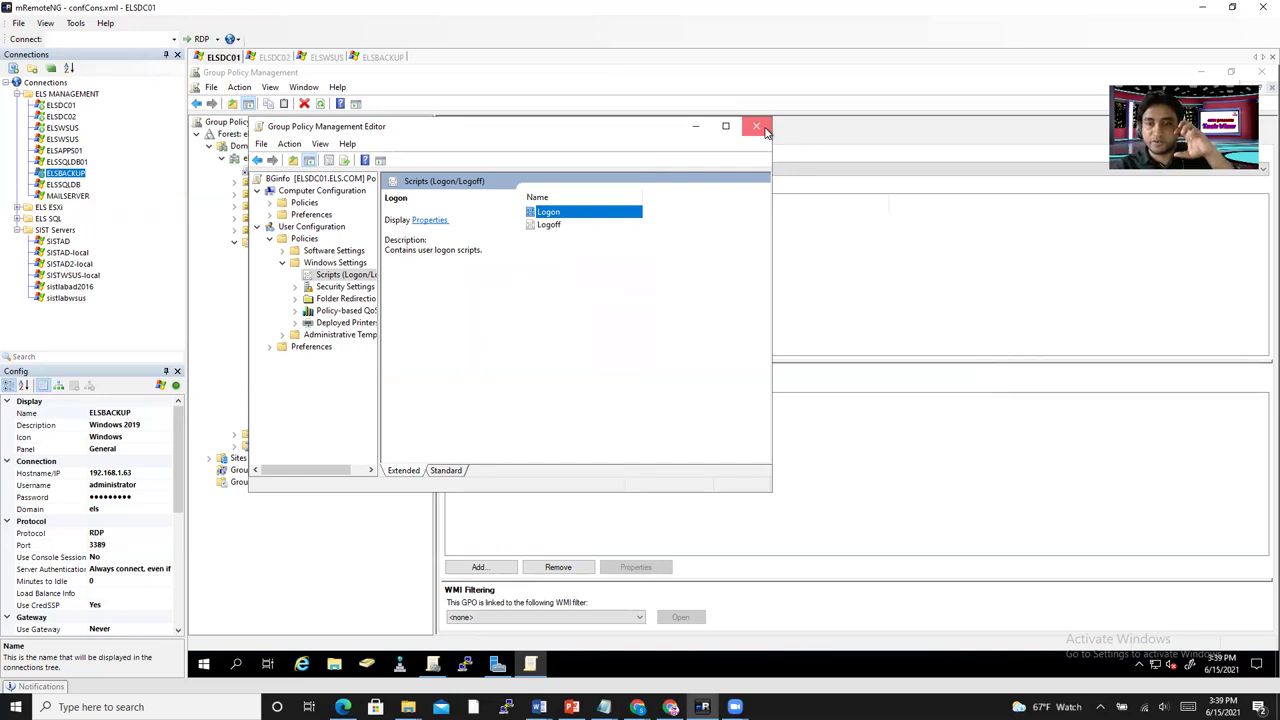
pyautogui.click(757, 127)
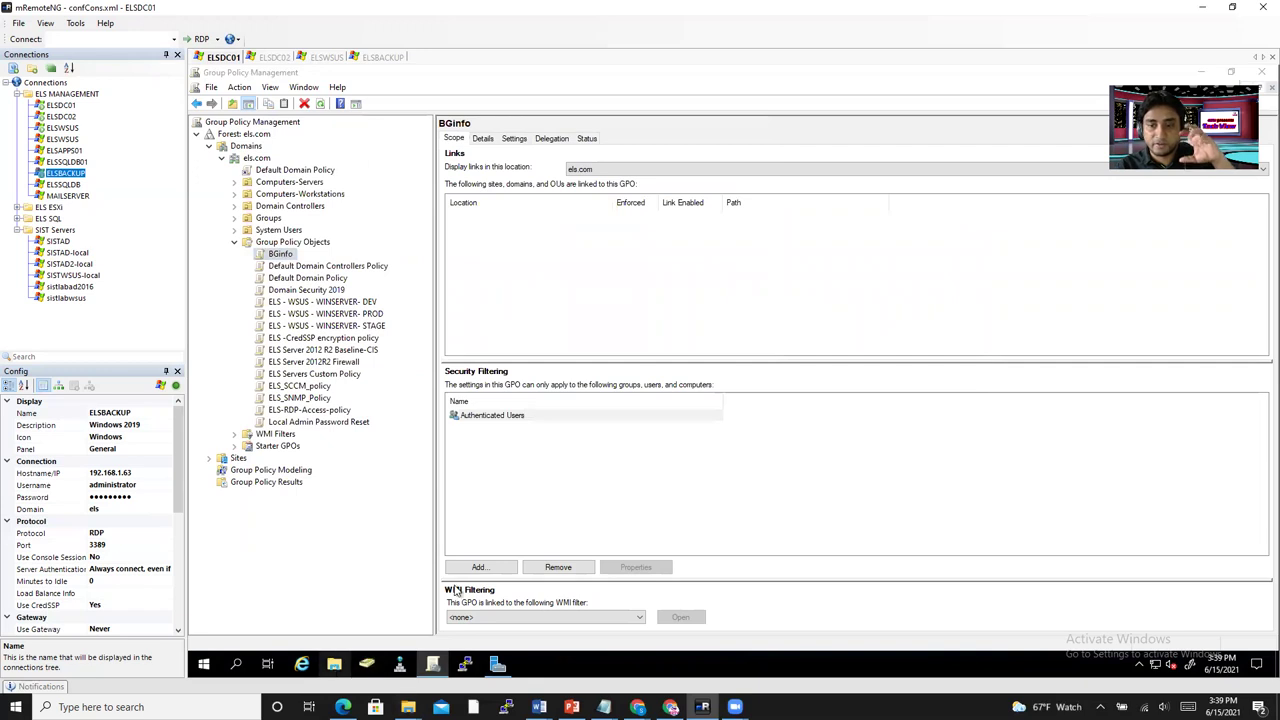
# Open File Explorer with Win+E and maximize its window.
pyautogui.press('super+e')
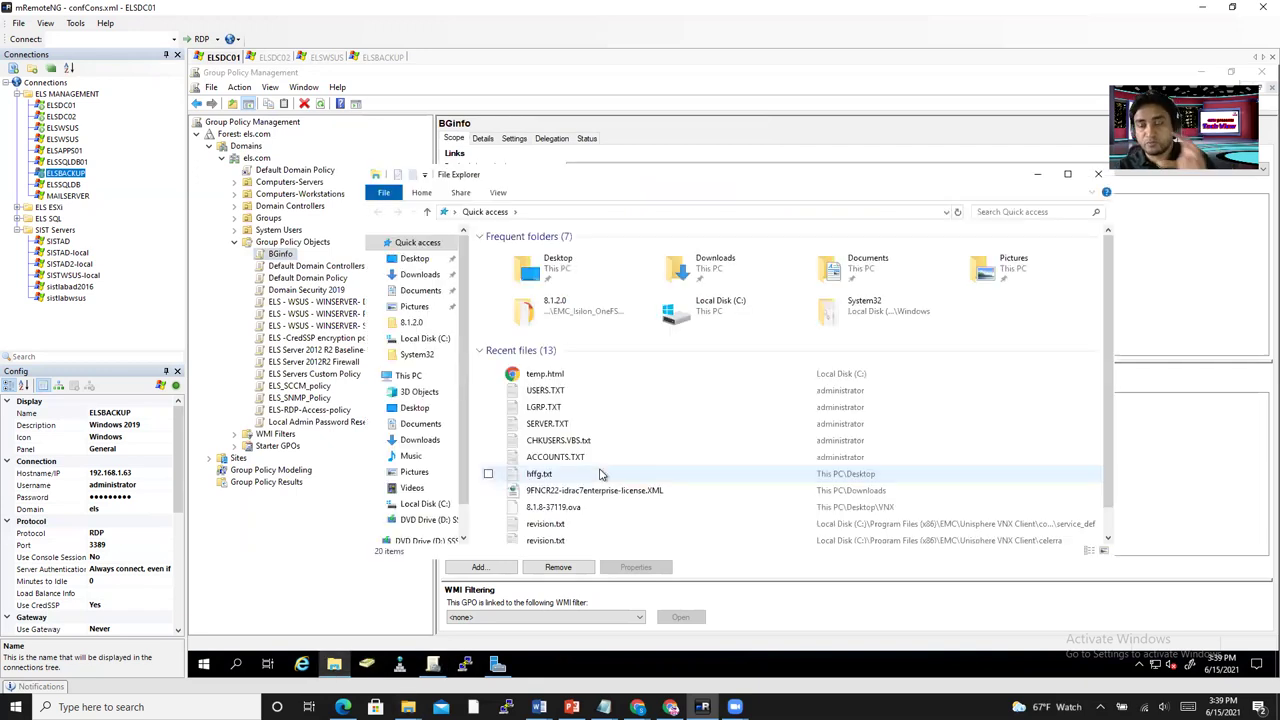
pyautogui.doubleClick(735, 189)
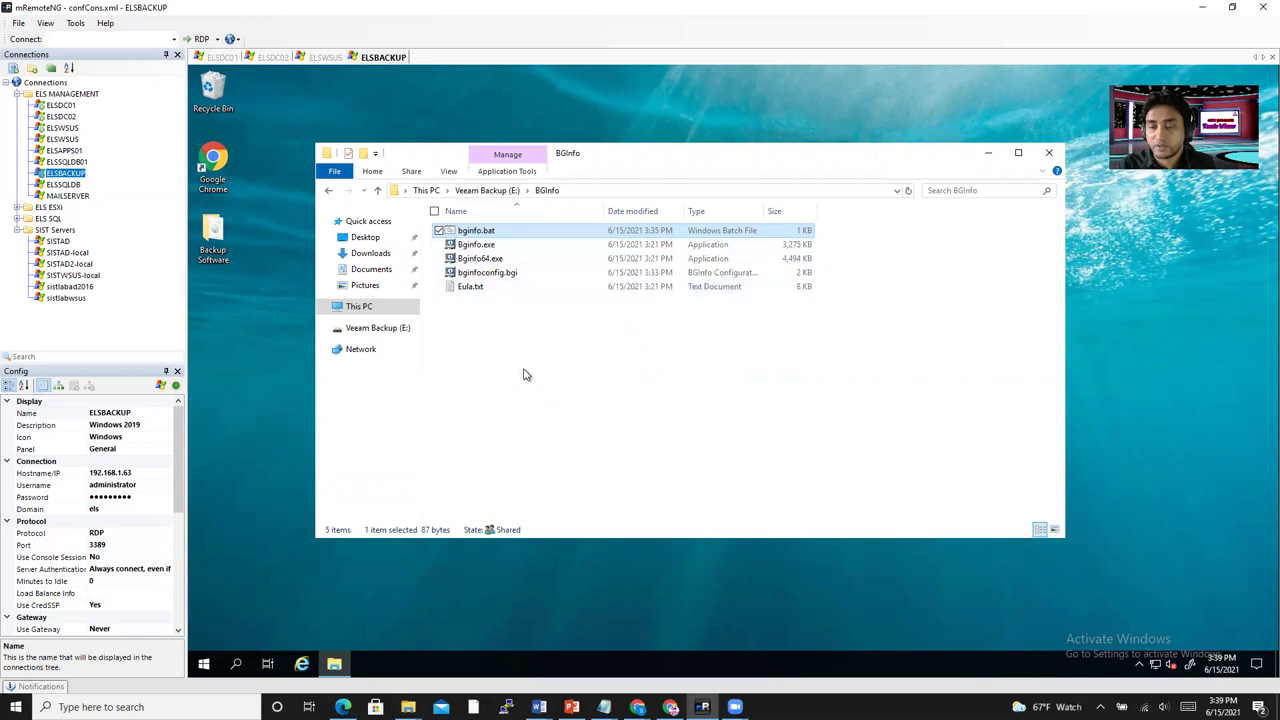
# Open bginfo.bat in Notepad to read its Bginfo.exe command, then close Notepad unchanged.
pyautogui.rightClick(470, 233)
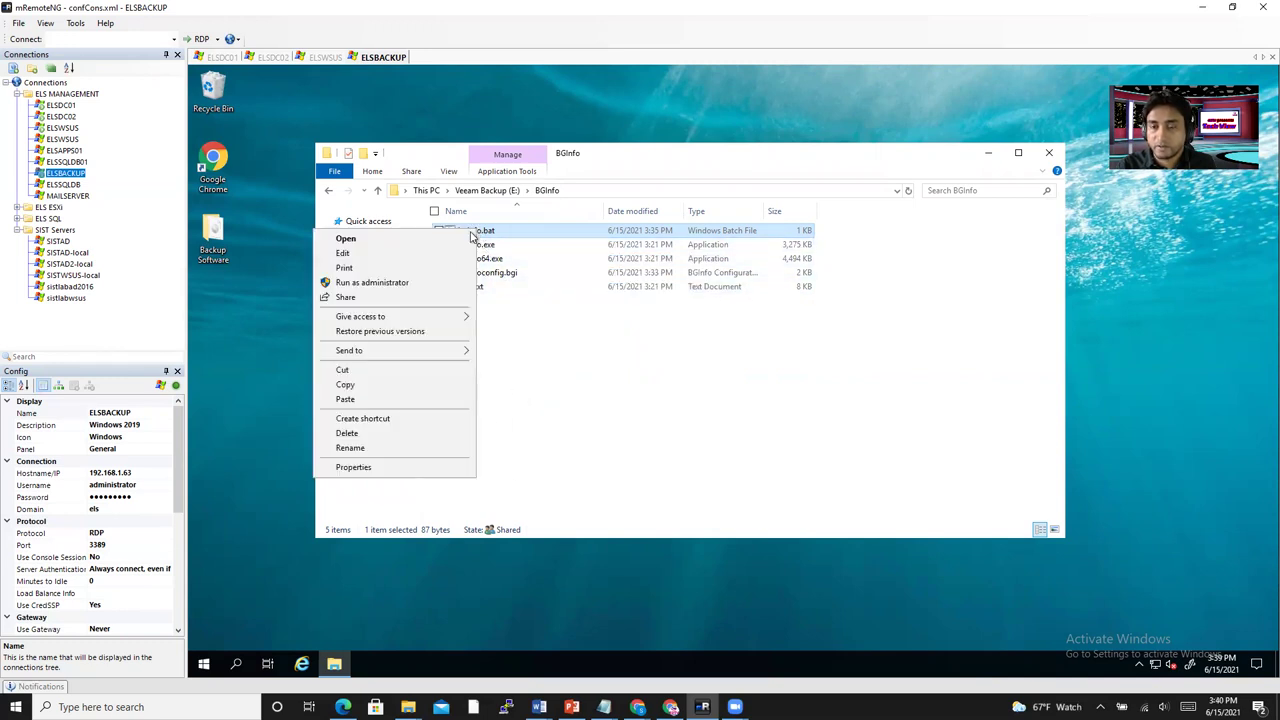
pyautogui.click(386, 256)
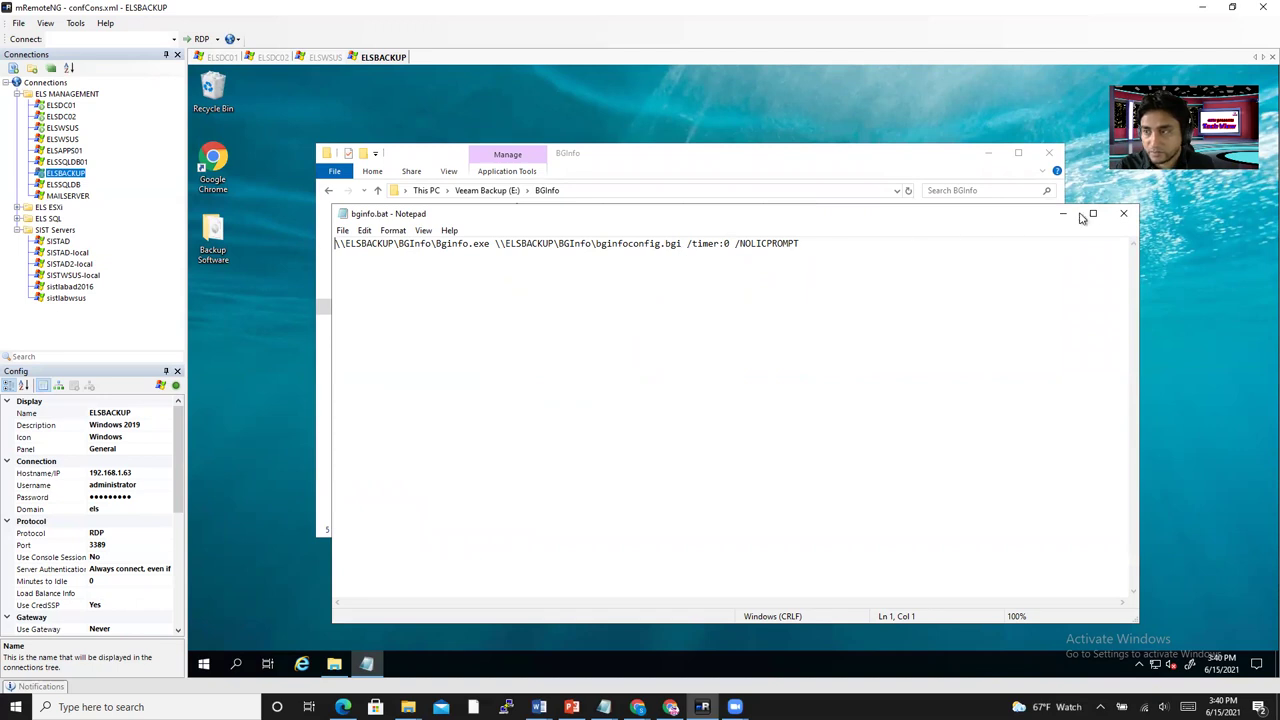
pyautogui.click(1123, 213)
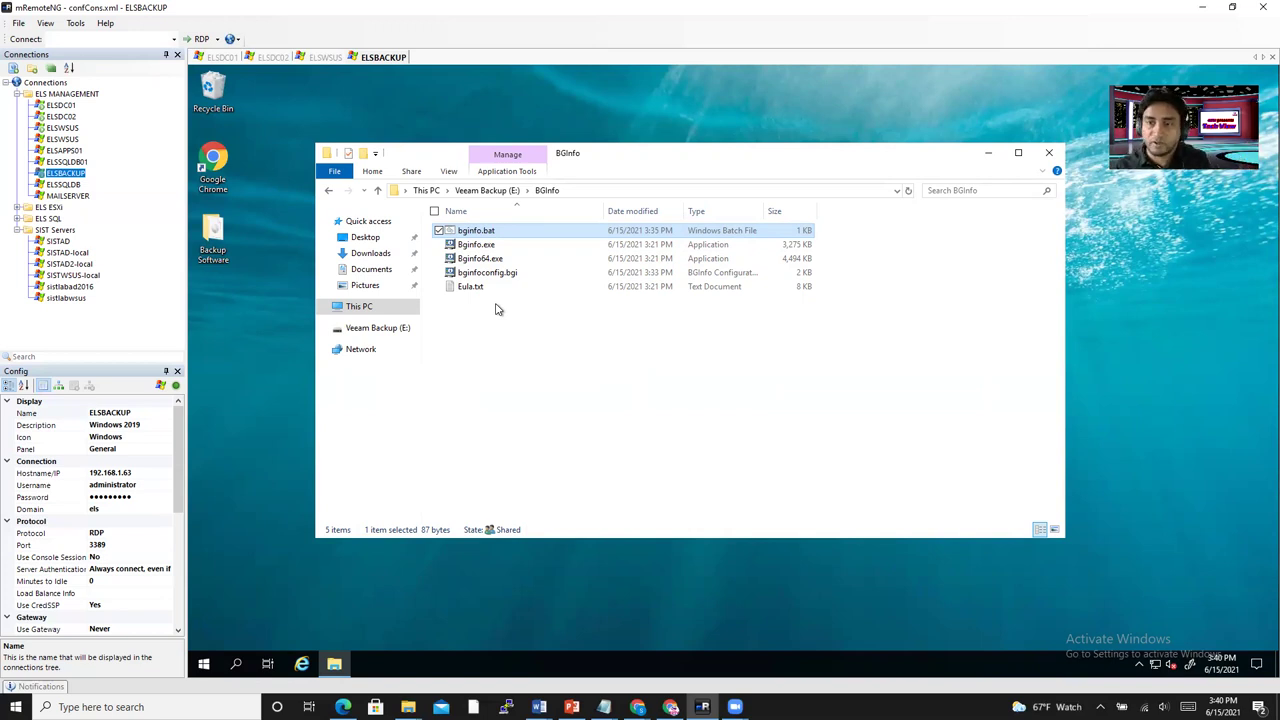
# Minimize Explorer and bring ELSDC01's Group Policy Management window to the front.
pyautogui.click(987, 155)
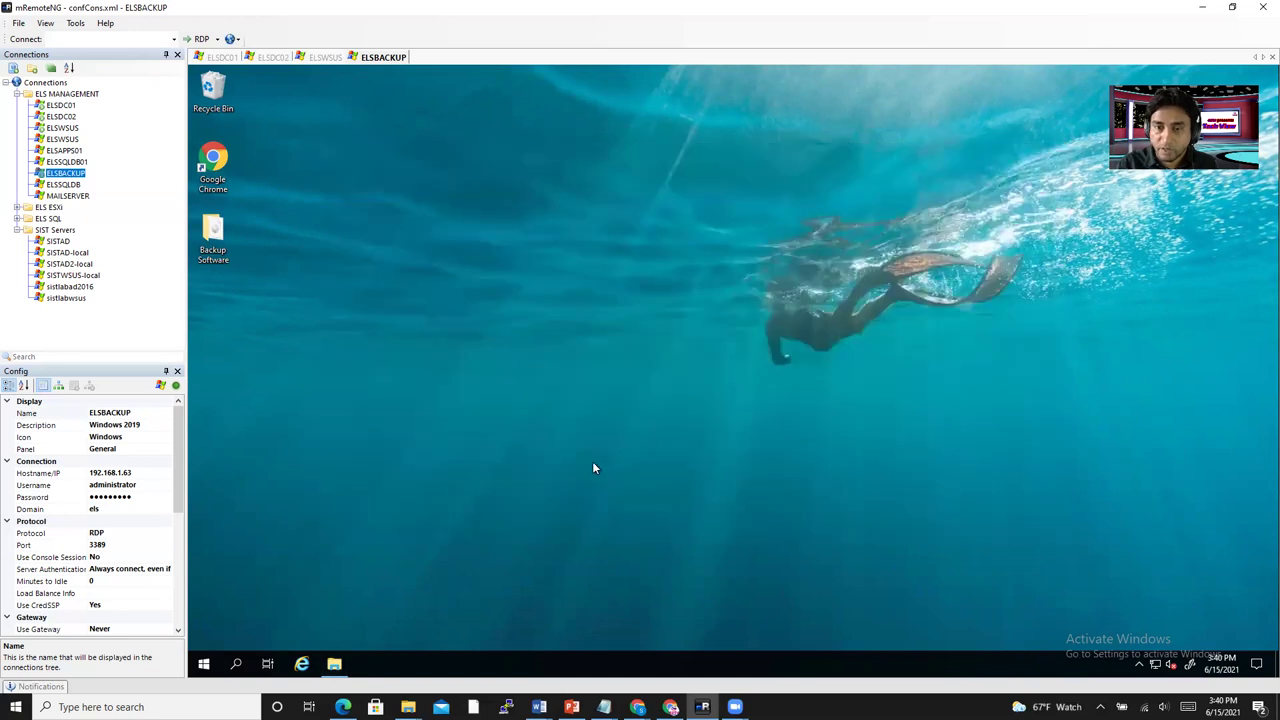
pyautogui.click(222, 58)
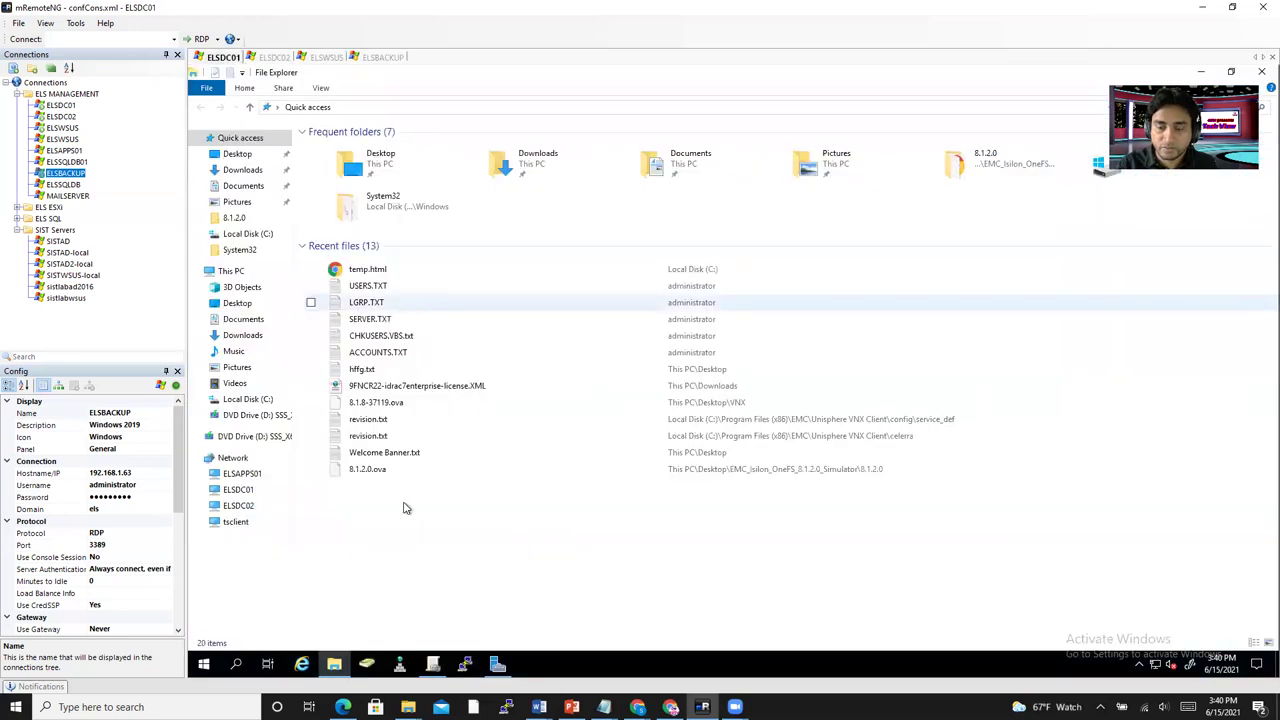
pyautogui.click(432, 666)
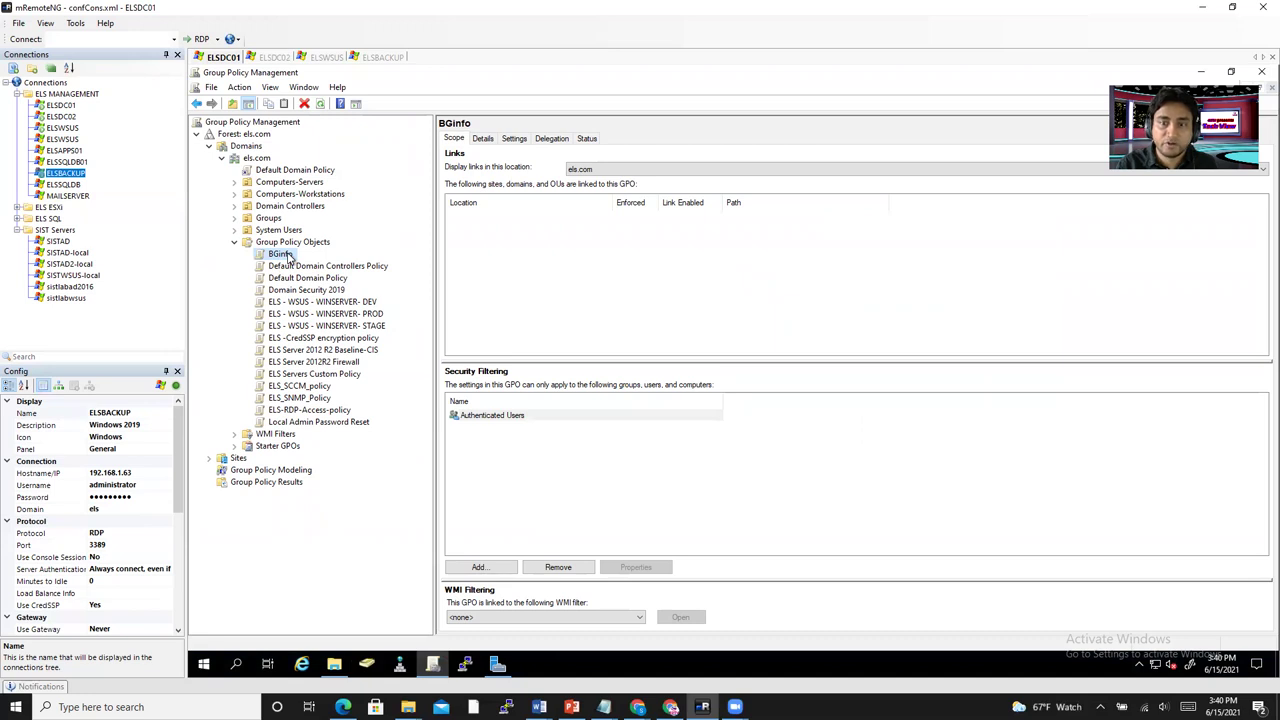
# Expand Computers-Servers and Windows Server 2016 under els.com, then select the els.com domain.
pyautogui.click(256, 159)
pyautogui.rightClick(259, 162)
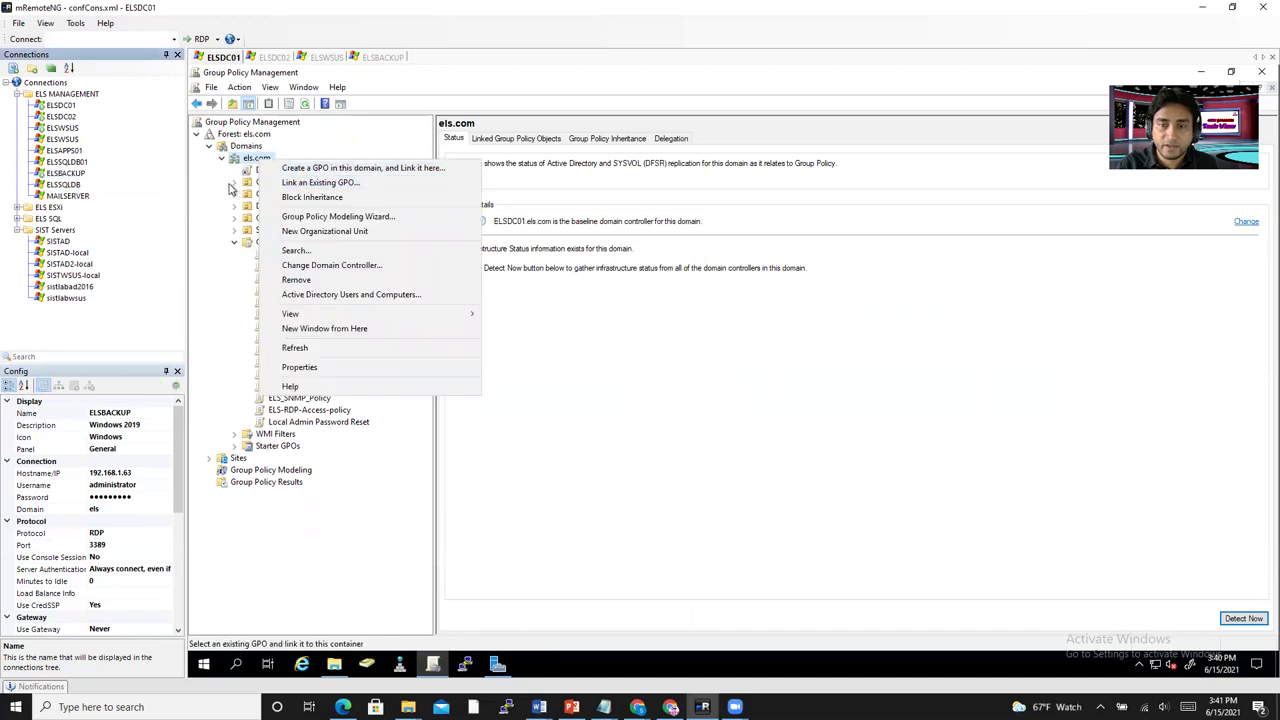
pyautogui.click(234, 190)
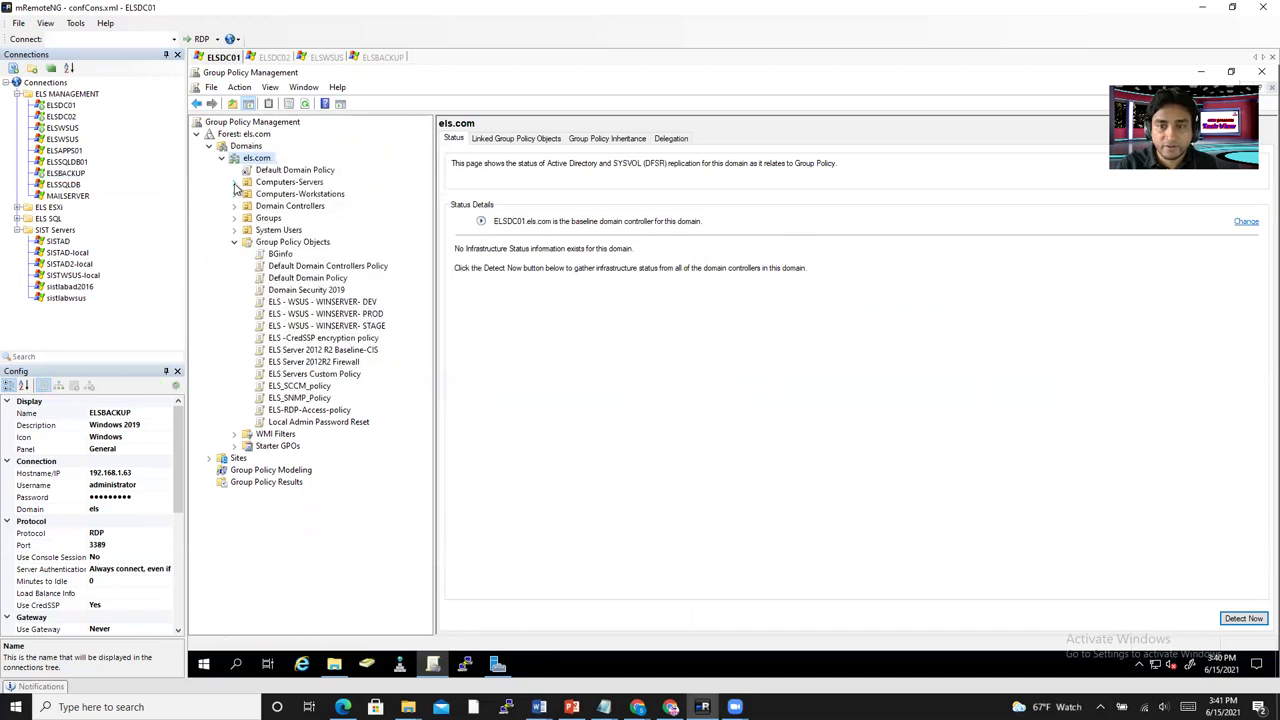
pyautogui.click(234, 182)
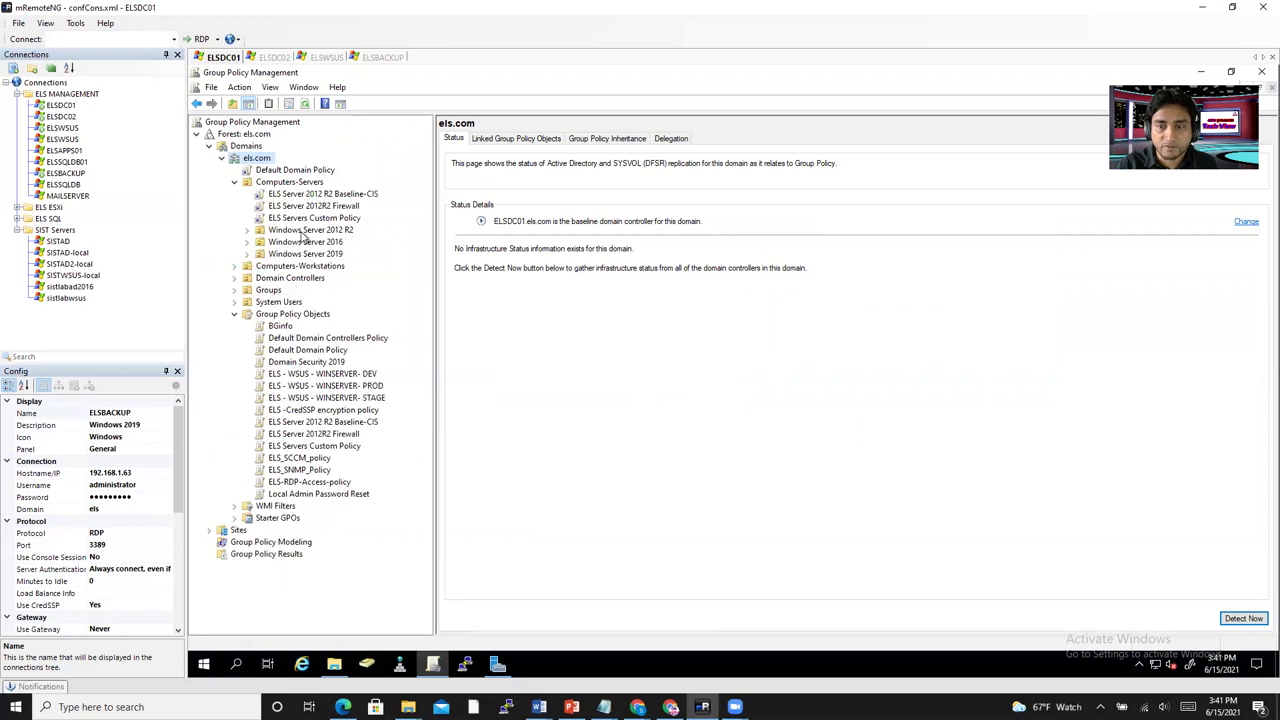
pyautogui.click(310, 242)
pyautogui.click(247, 244)
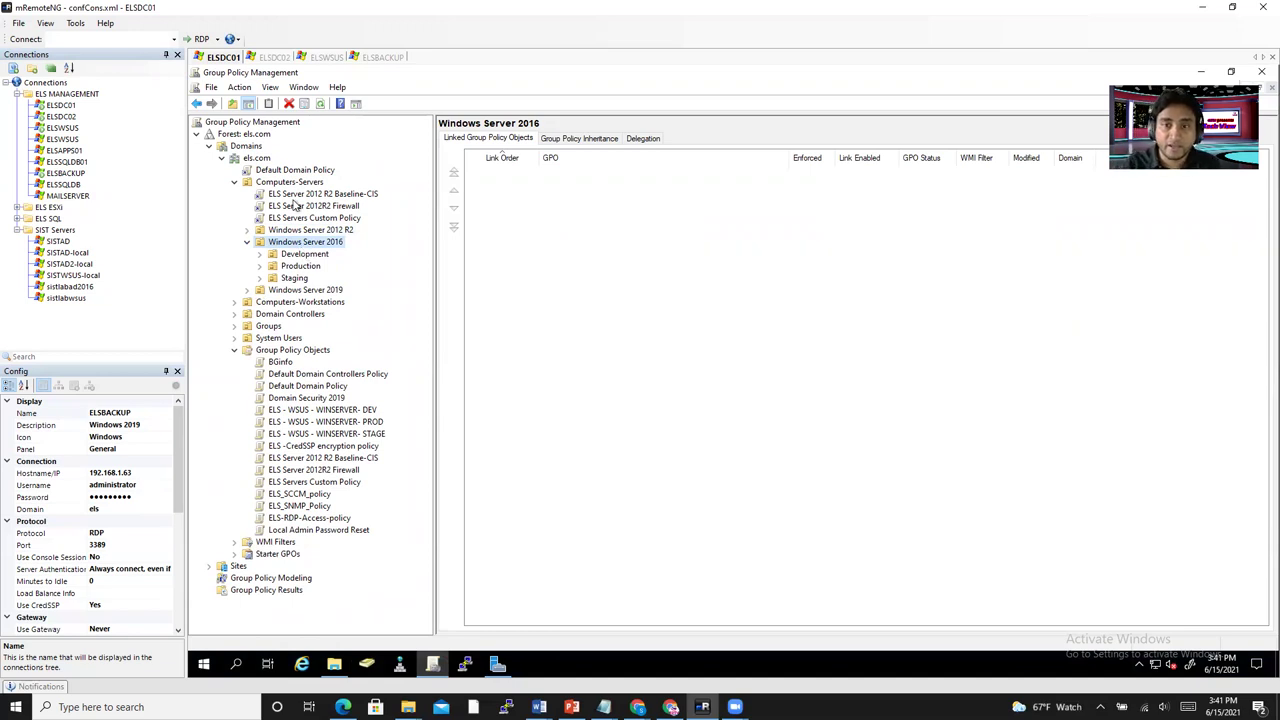
pyautogui.click(264, 160)
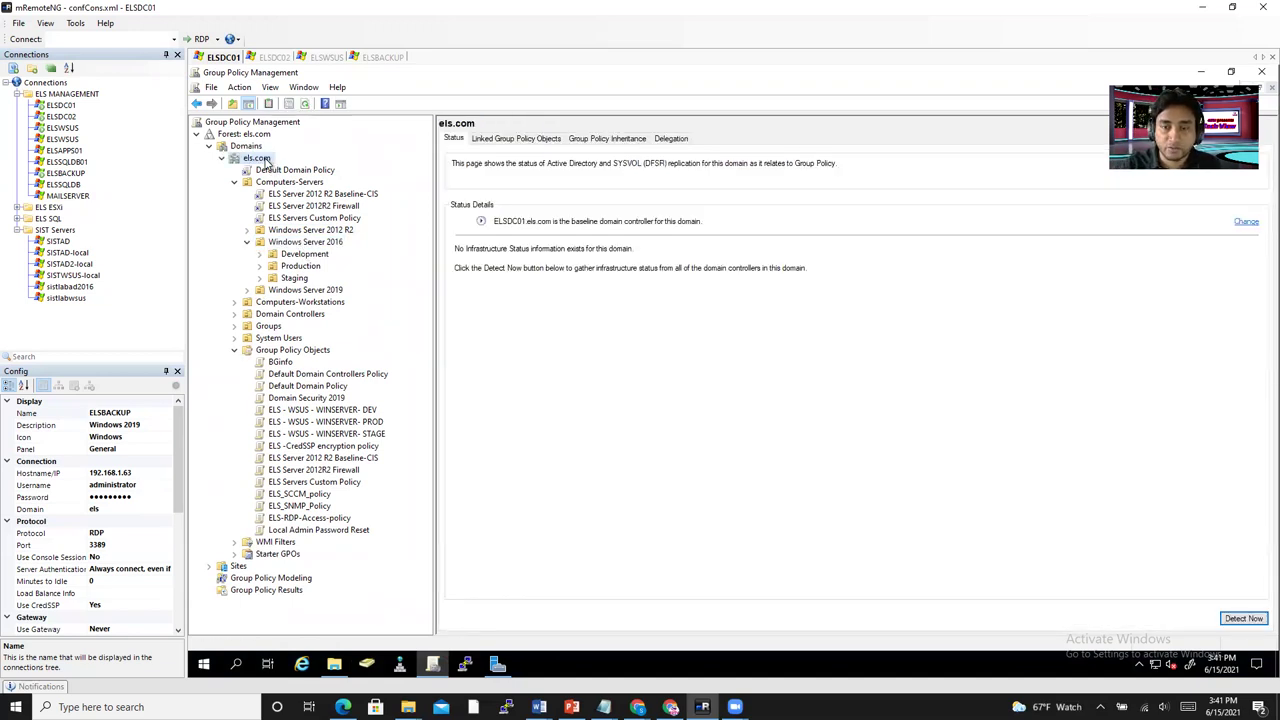
# Link the BGinfo GPO to els.com using Link an Existing GPO, then view Linked Group Policy Objects.
pyautogui.rightClick(266, 162)
pyautogui.click(322, 183)
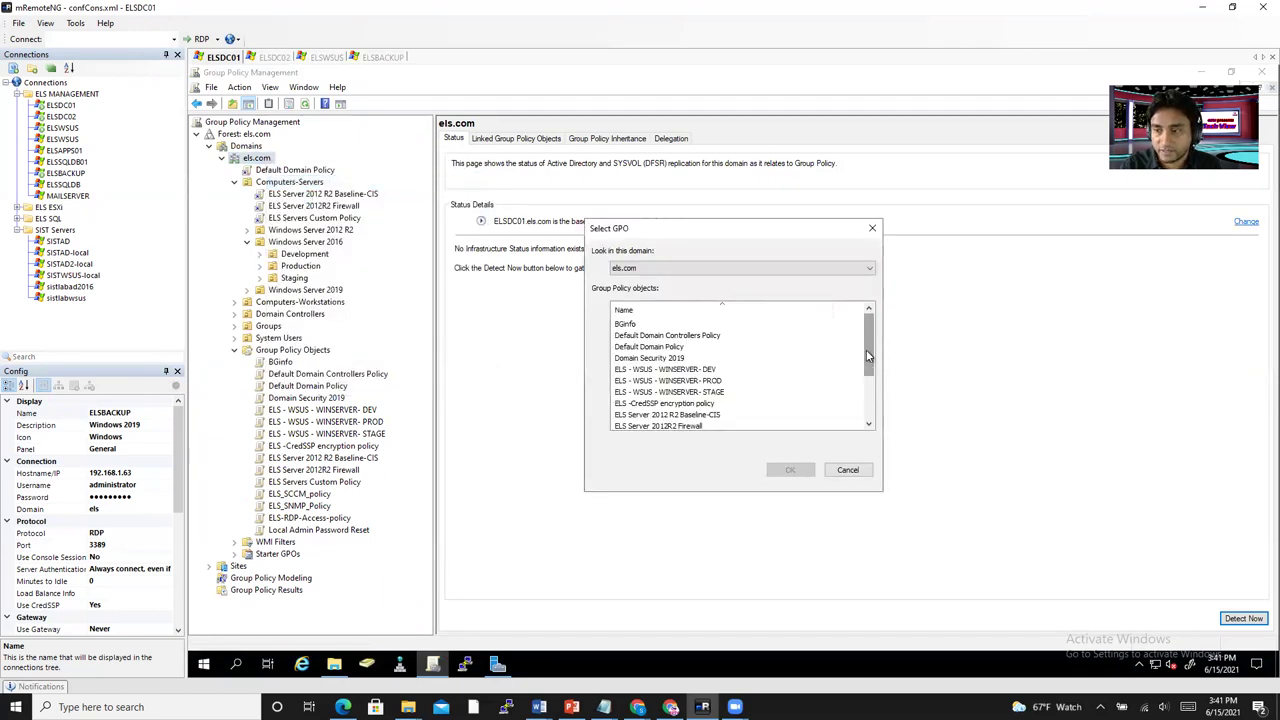
pyautogui.moveTo(868, 357); pyautogui.dragTo(867, 412)
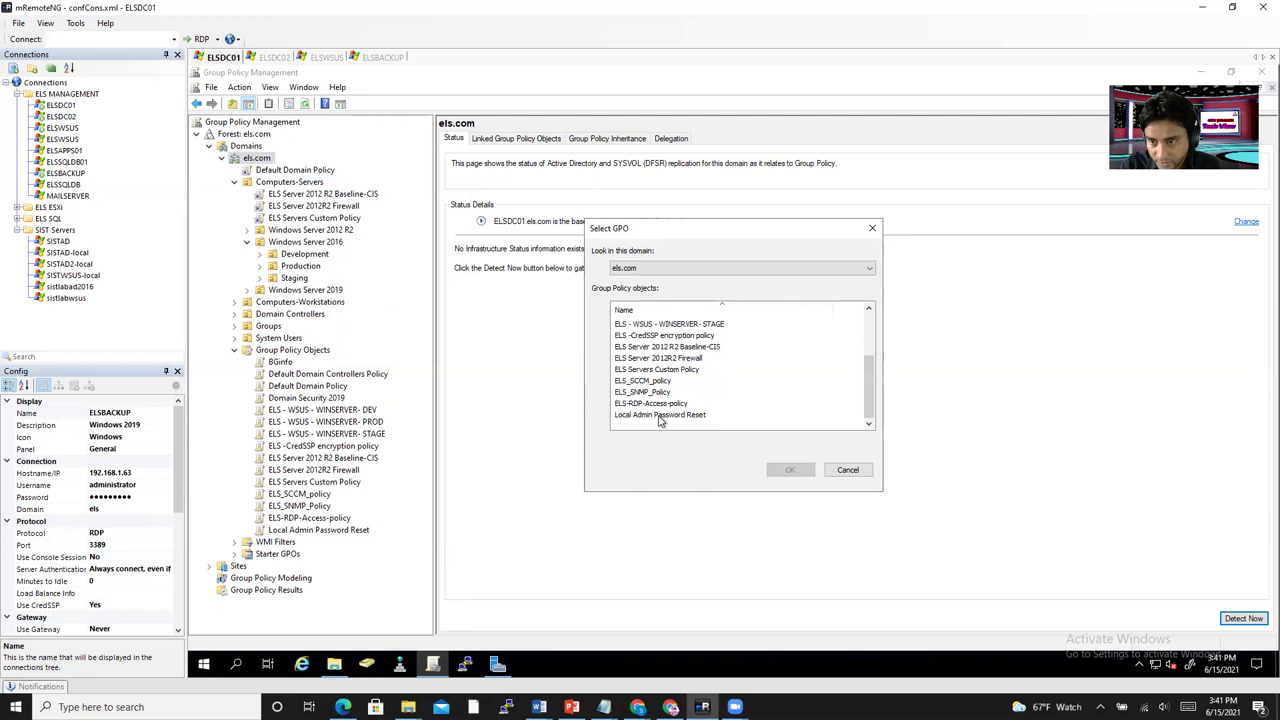
pyautogui.moveTo(866, 390); pyautogui.dragTo(877, 338)
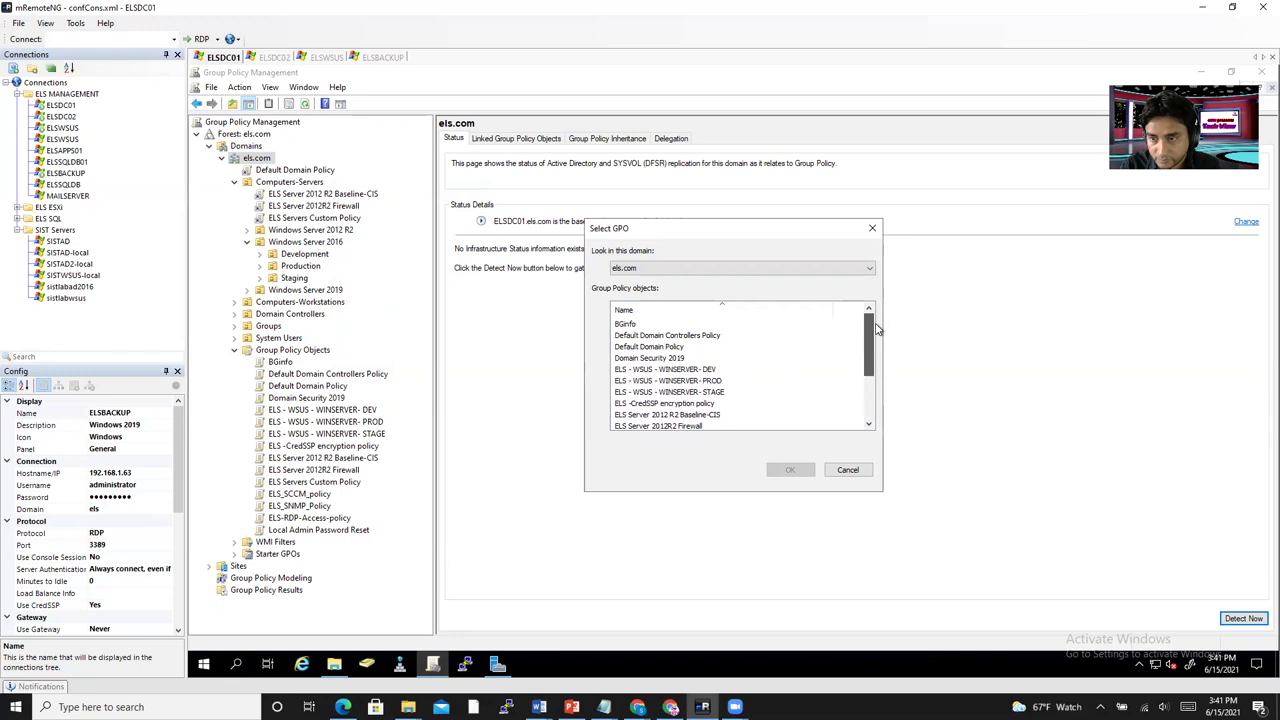
pyautogui.click(660, 324)
pyautogui.click(789, 470)
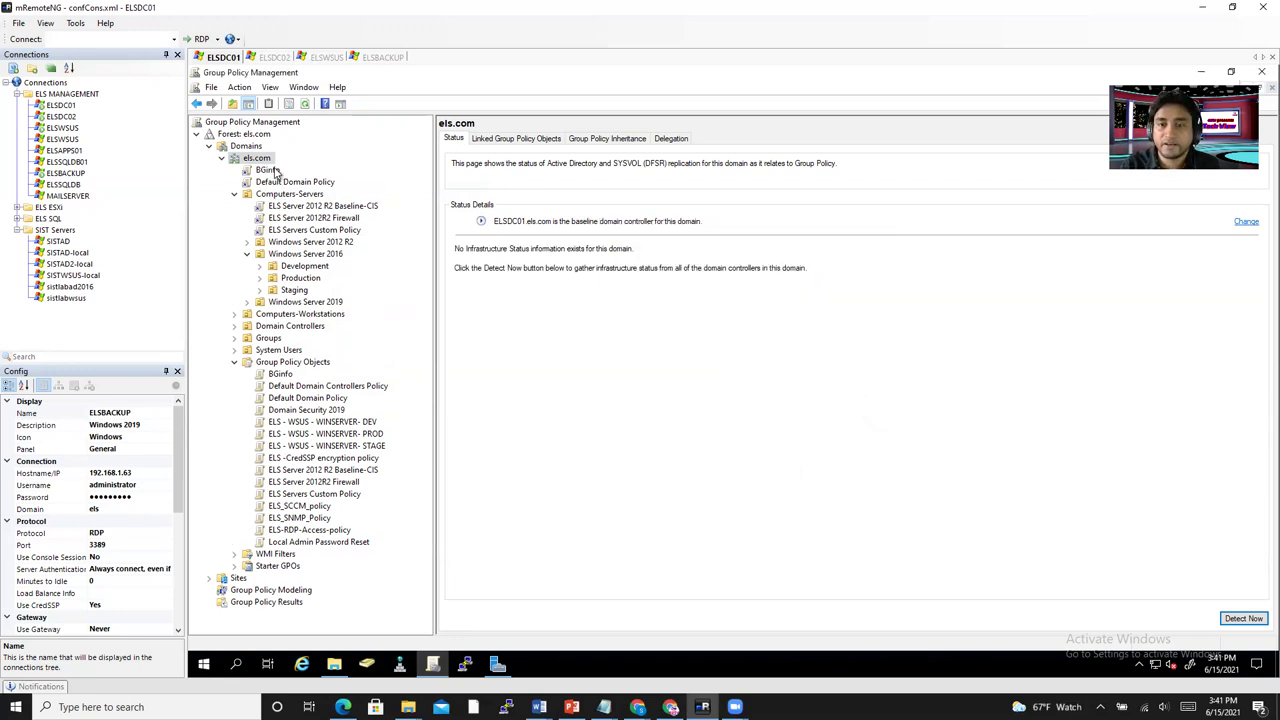
pyautogui.click(497, 140)
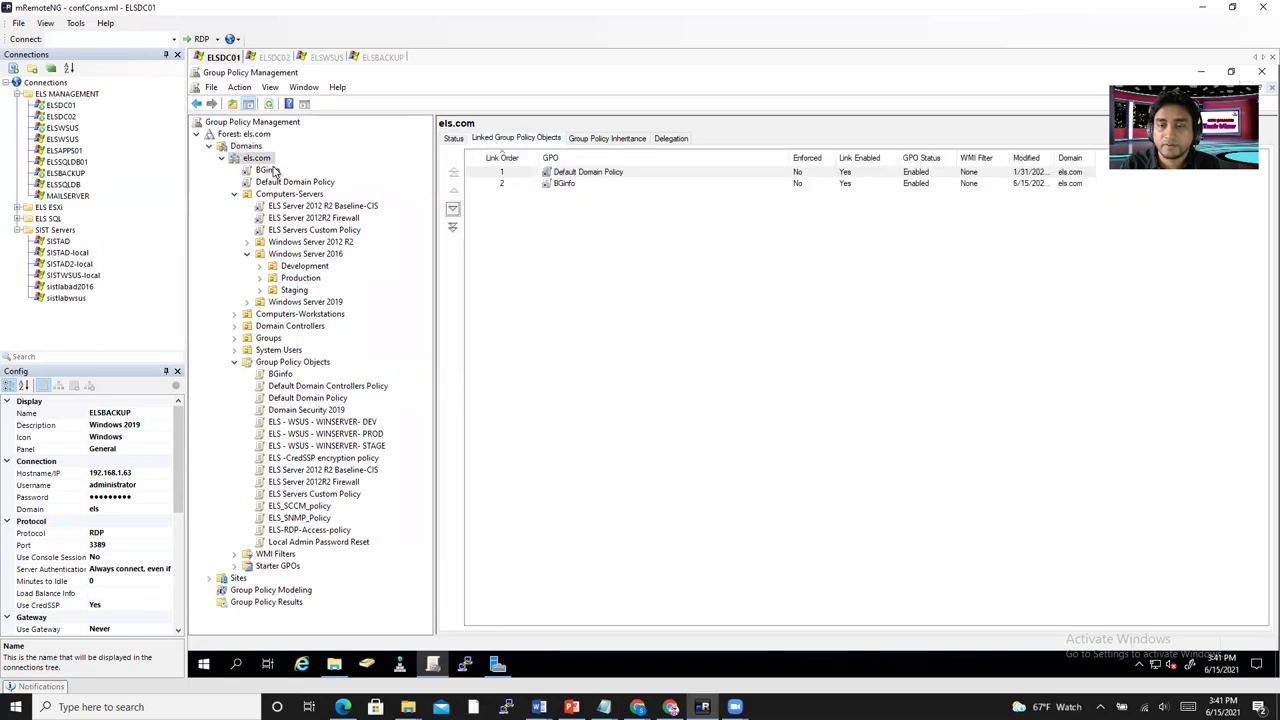
# Select the BGinfo link, dismiss the link warning, and review els.com's Group Policy Inheritance.
pyautogui.click(563, 186)
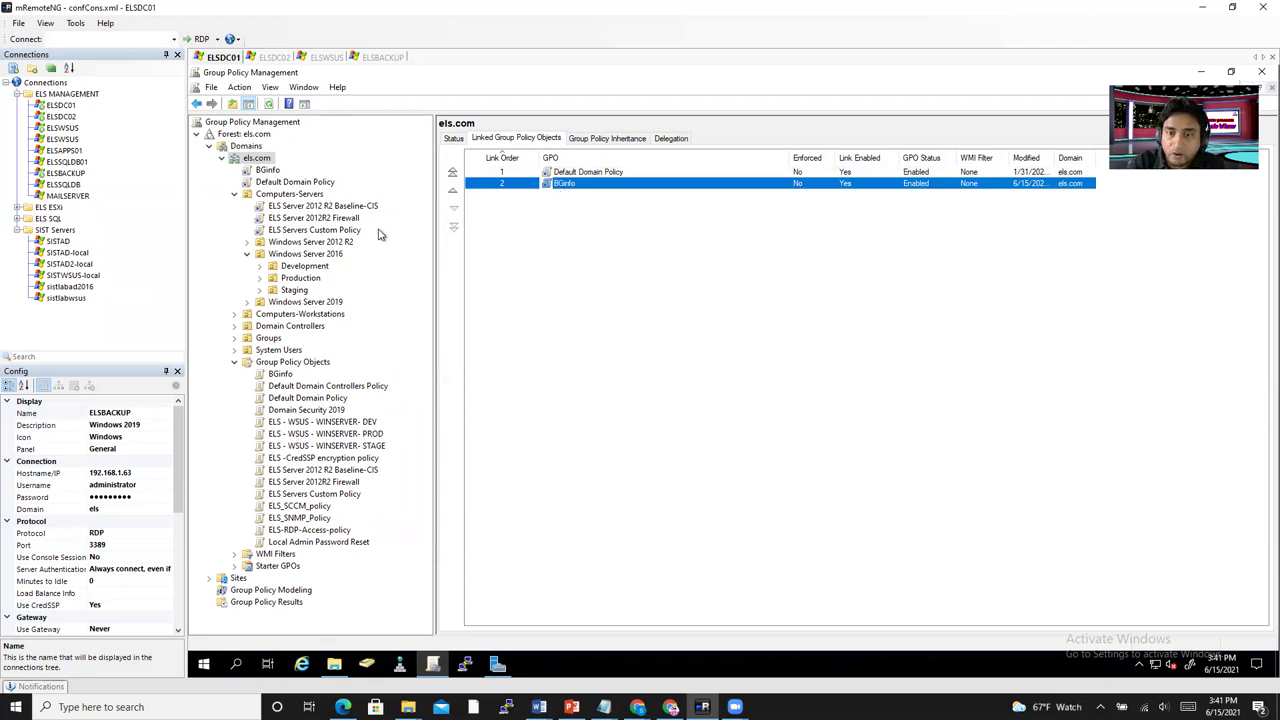
pyautogui.click(276, 172)
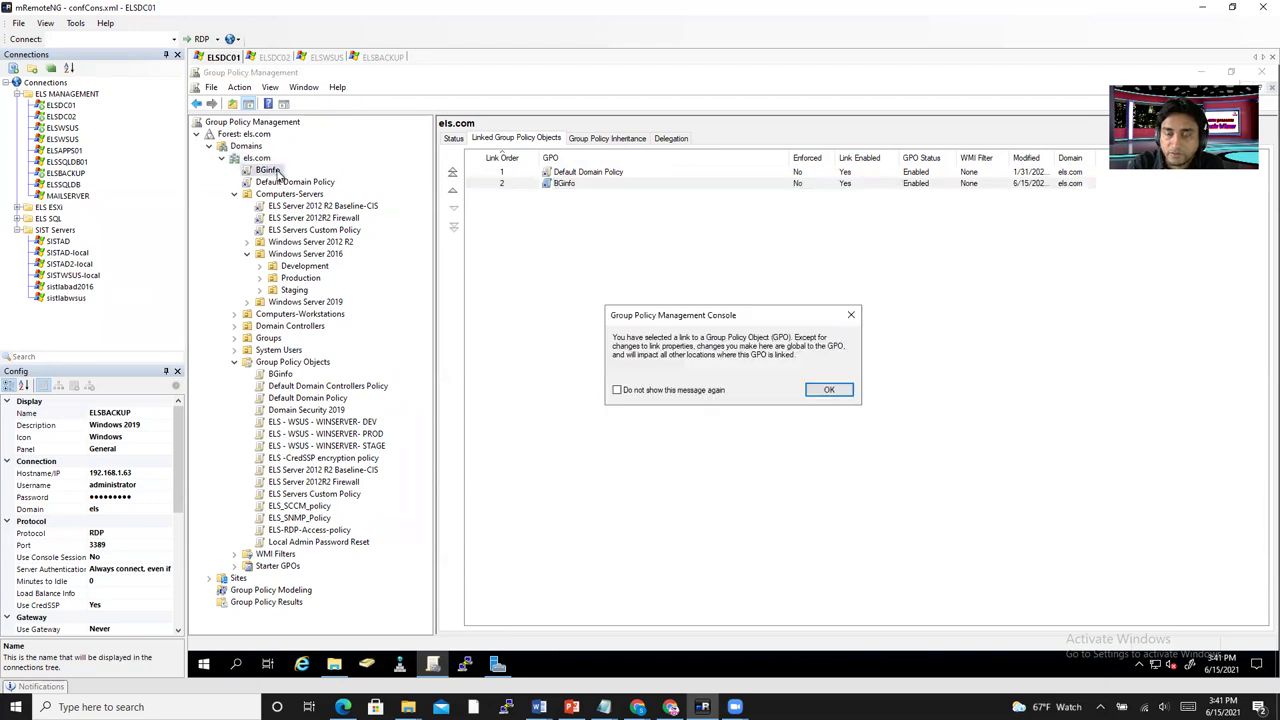
pyautogui.click(830, 390)
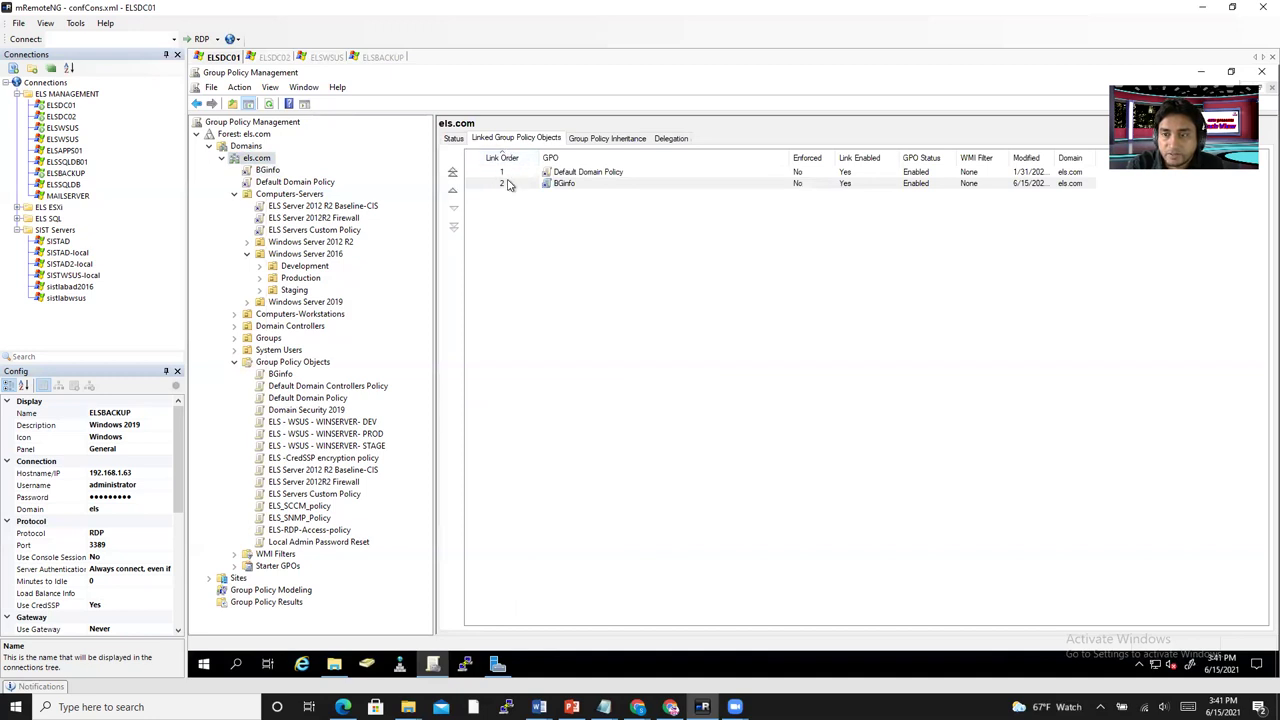
pyautogui.click(606, 138)
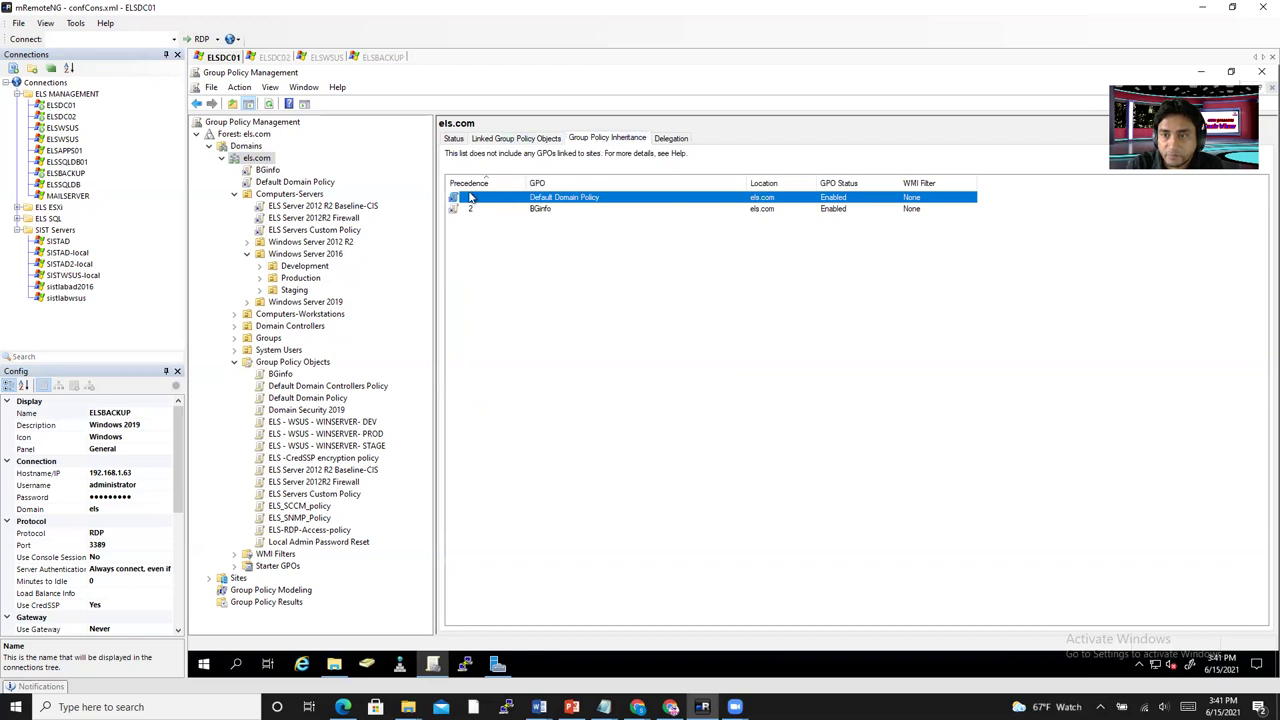
pyautogui.click(490, 140)
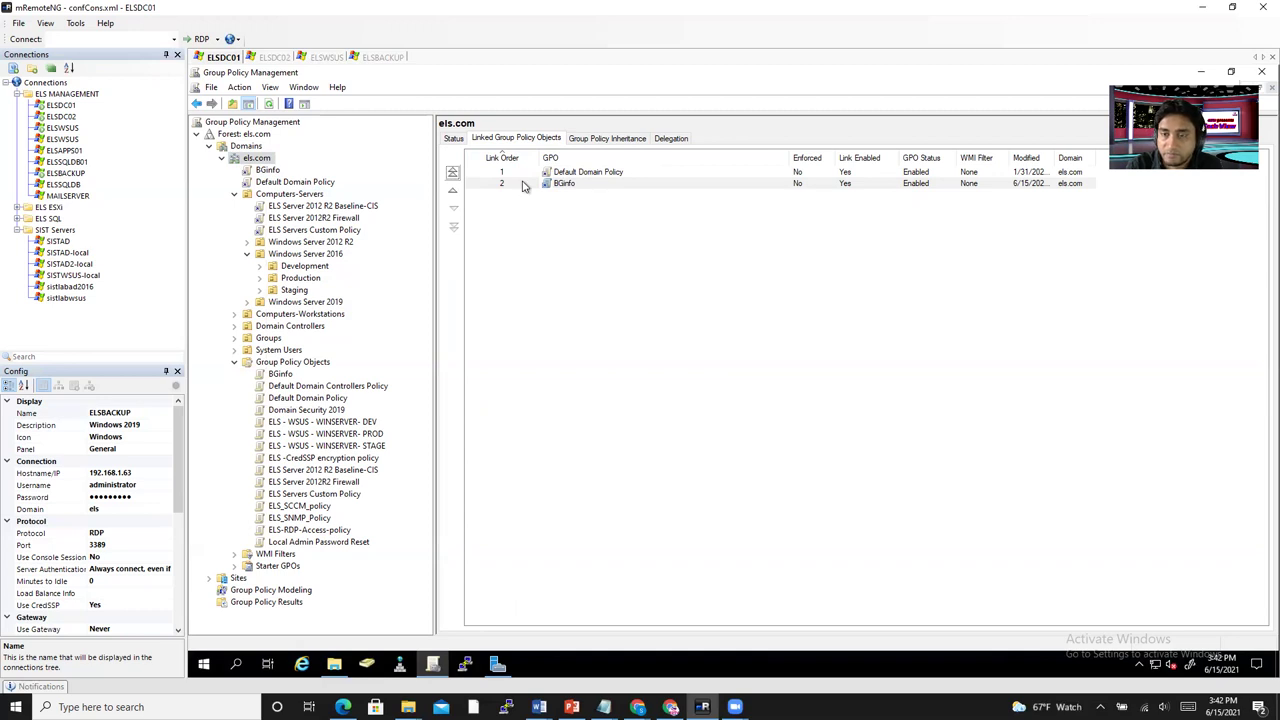
# Move BGinfo up to link order 1 and confirm it now has precedence 1.
pyautogui.click(453, 190)
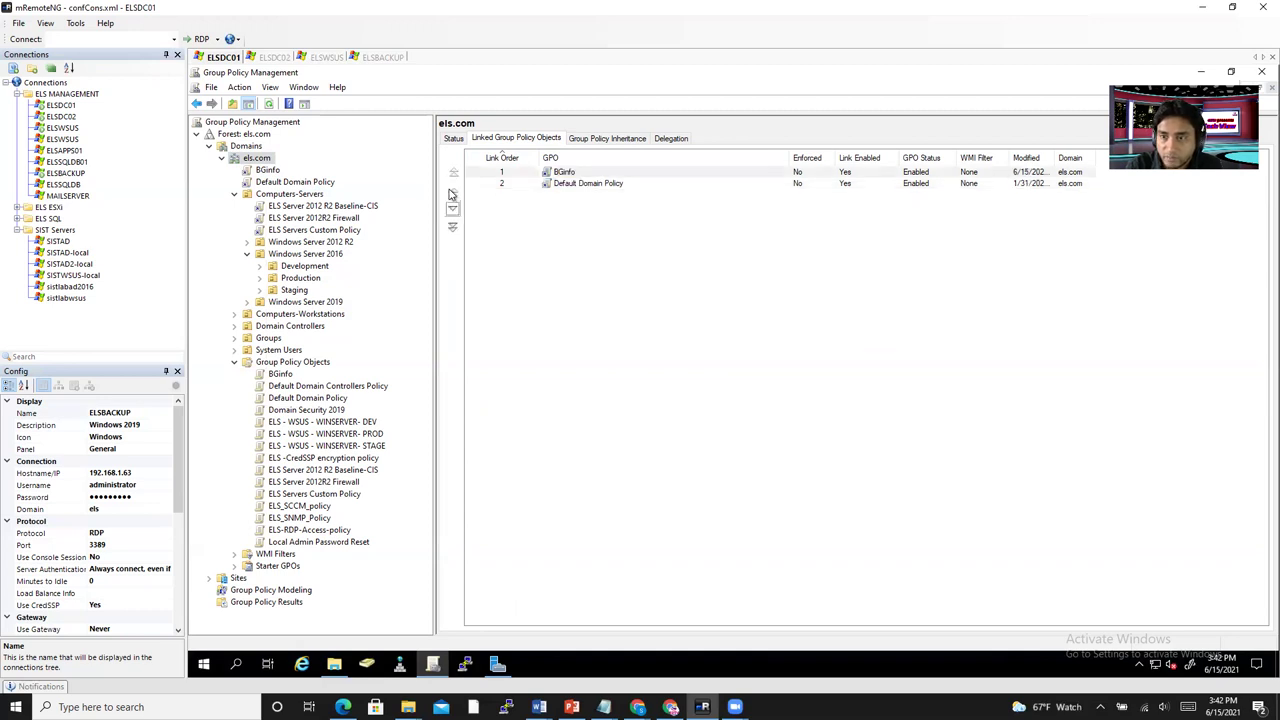
pyautogui.click(607, 139)
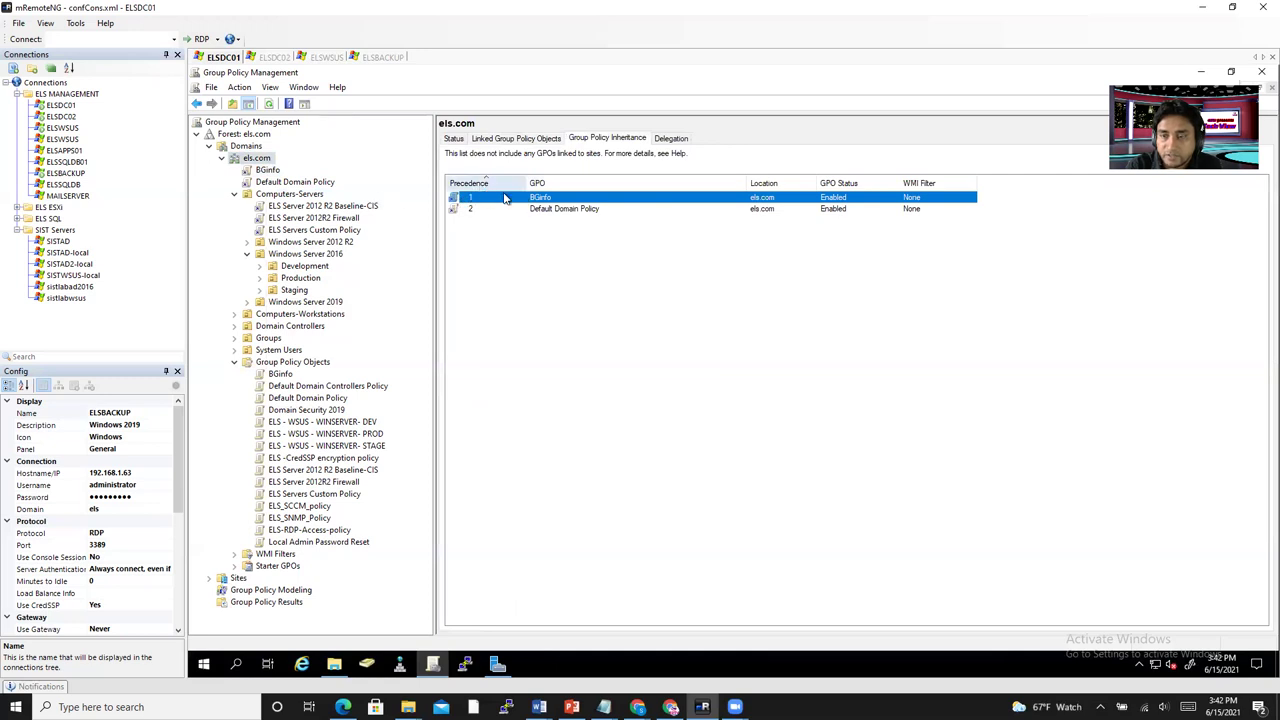
pyautogui.click(589, 296)
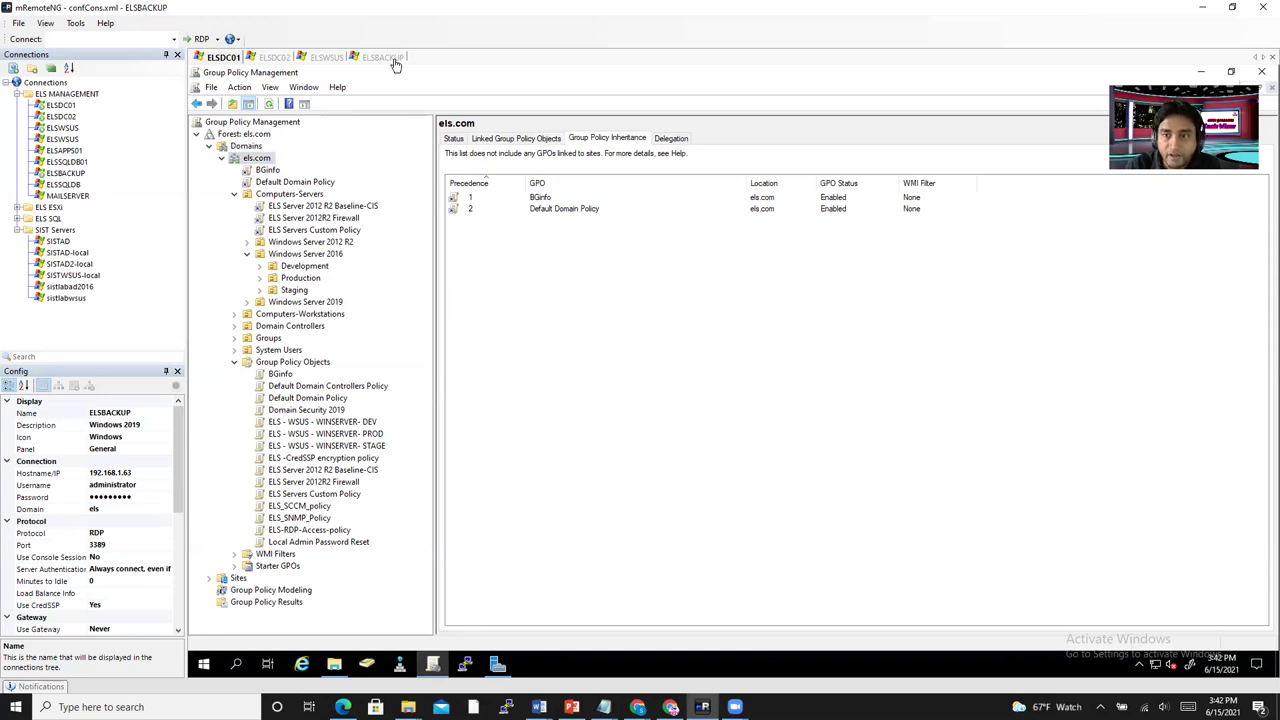
# Launch Windows PowerShell (Admin) on ELSBACKUP and accept the UAC prompt.
pyautogui.click(390, 59)
pyautogui.click(236, 664)
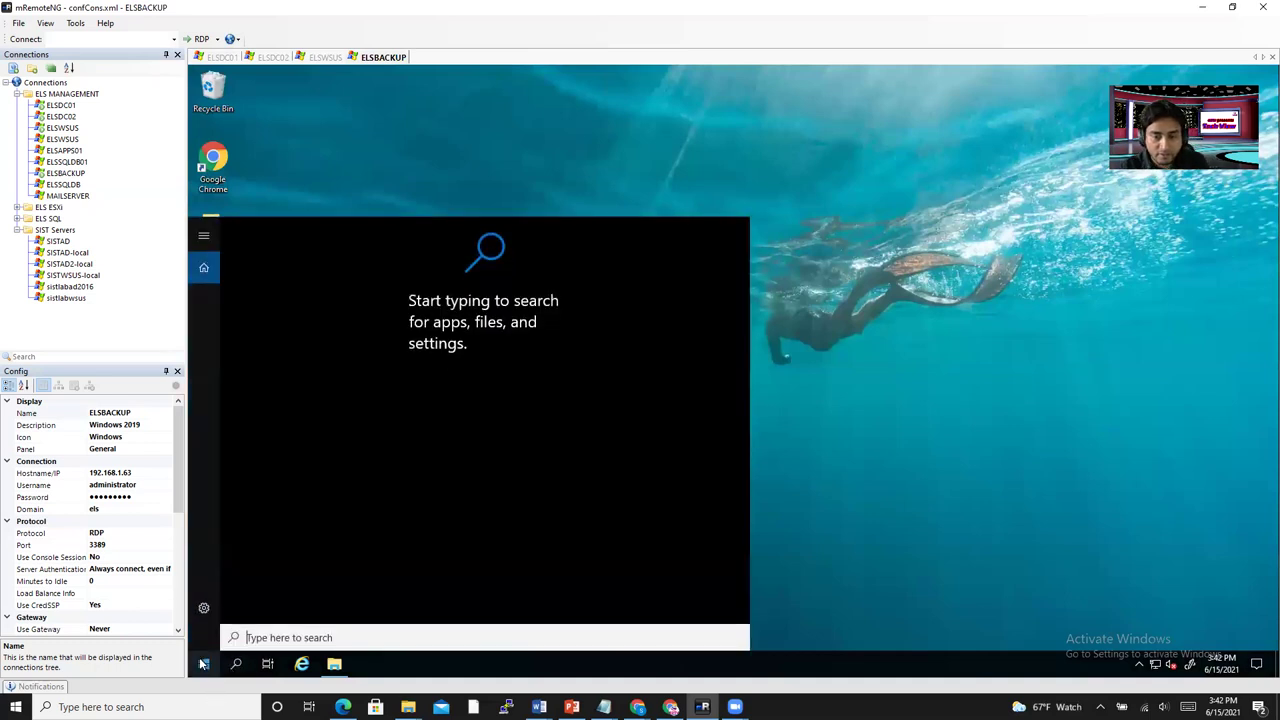
pyautogui.click(203, 665)
pyautogui.rightClick(203, 665)
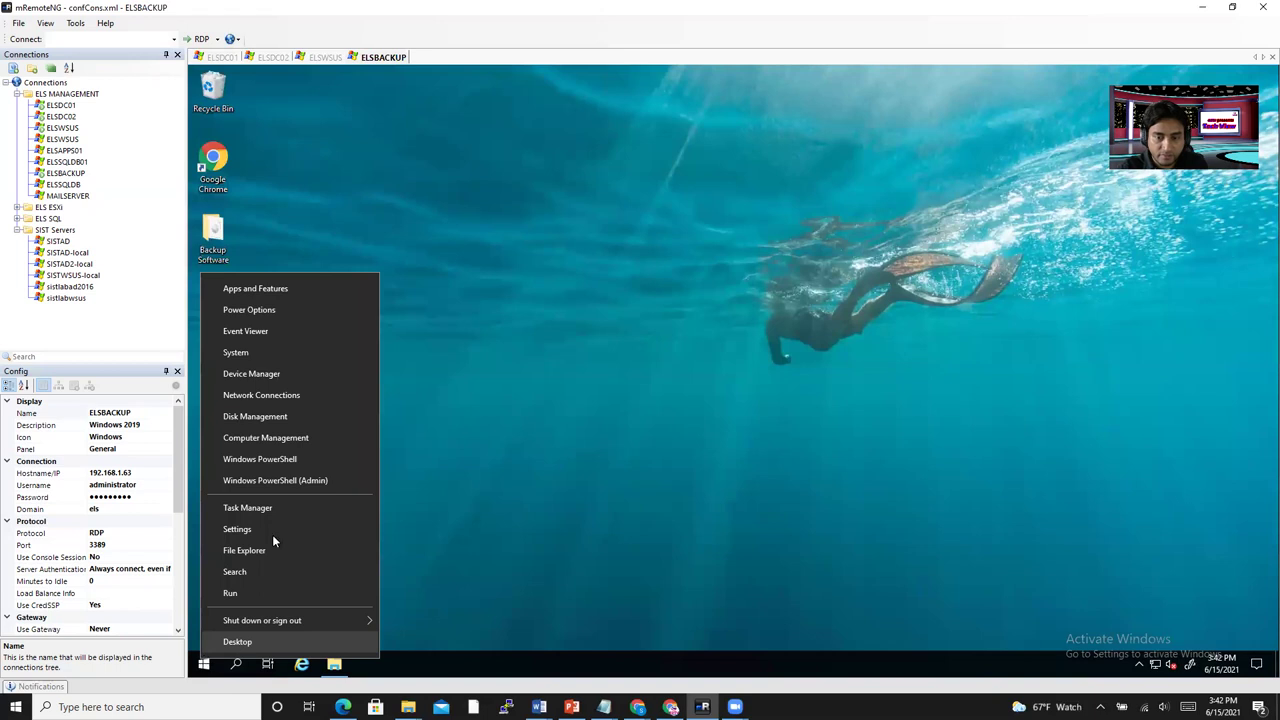
pyautogui.click(312, 482)
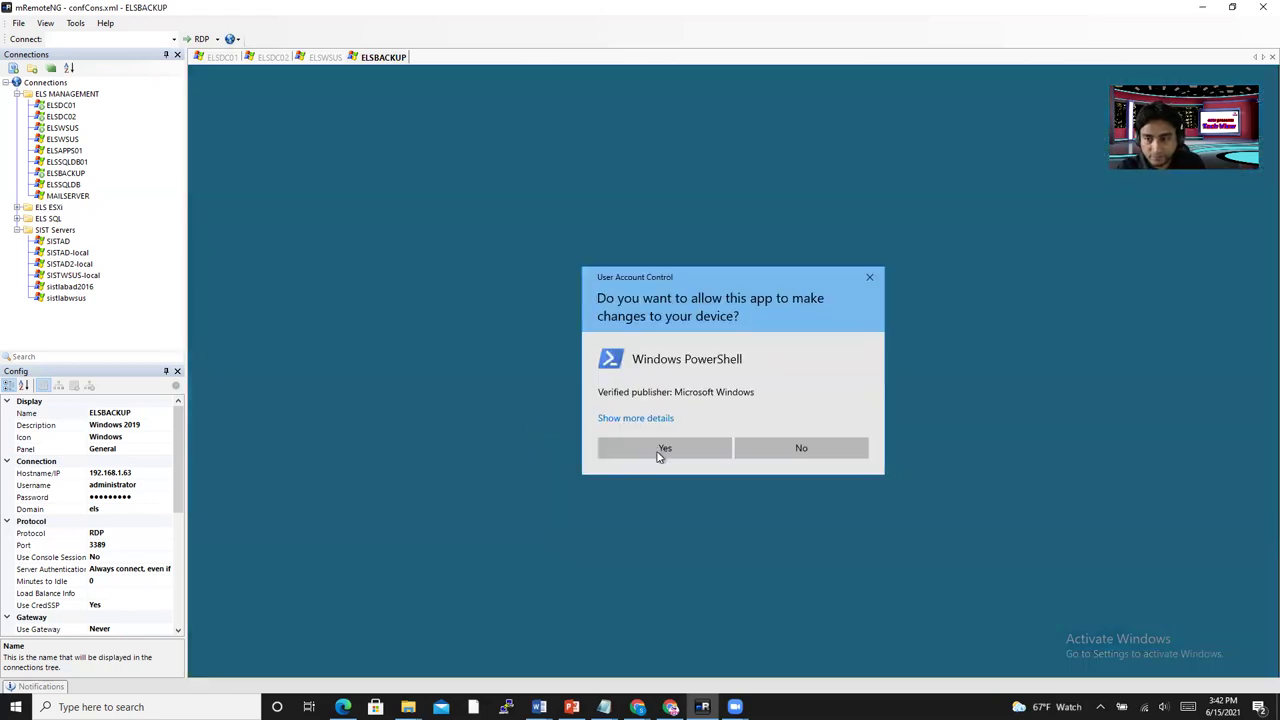
pyautogui.click(660, 452)
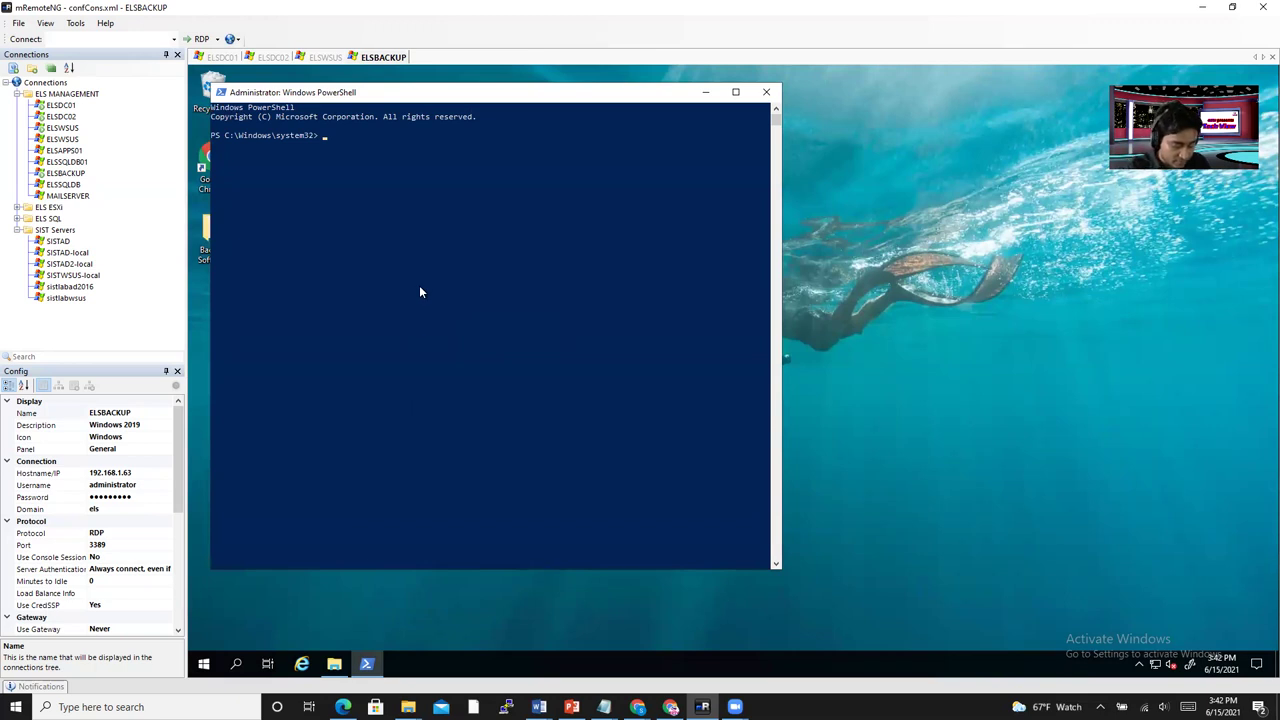
# Run gpupdate /force in the elevated PowerShell, then return to the ELSDC01 session.
pyautogui.write('cpupdate')
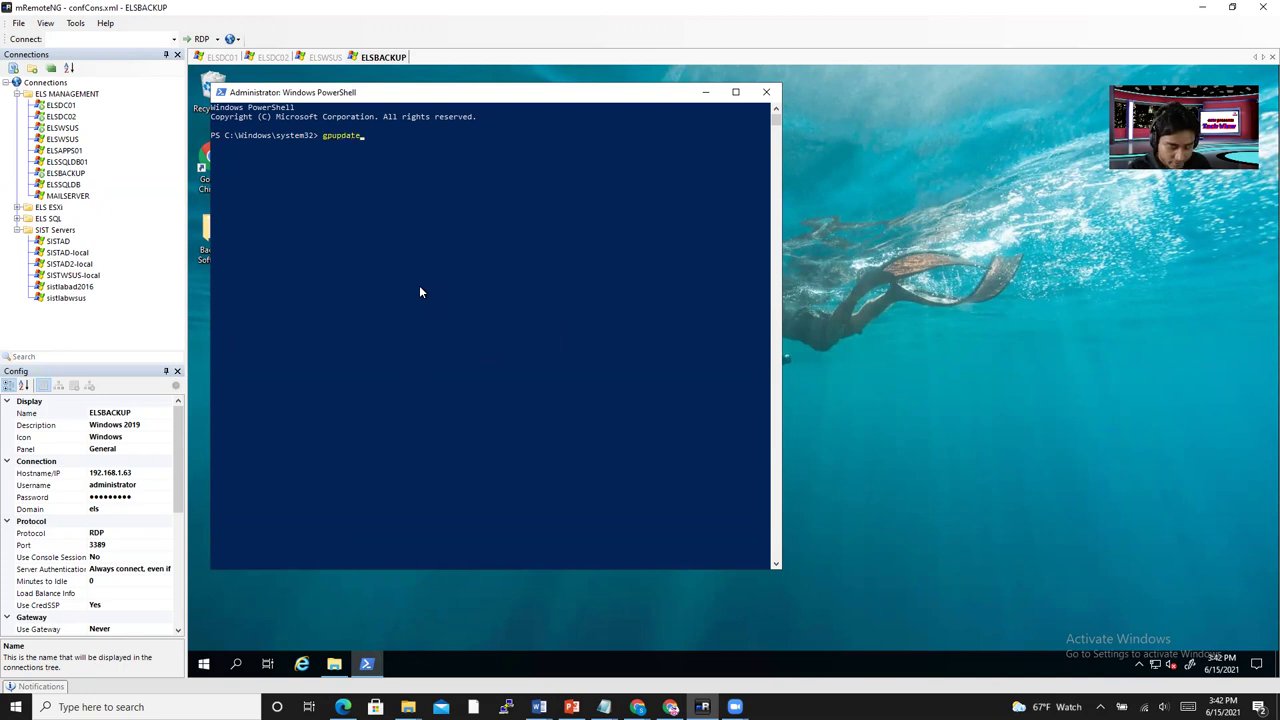
pyautogui.write('/')
pyautogui.press('BackSpace')
pyautogui.write('/force')
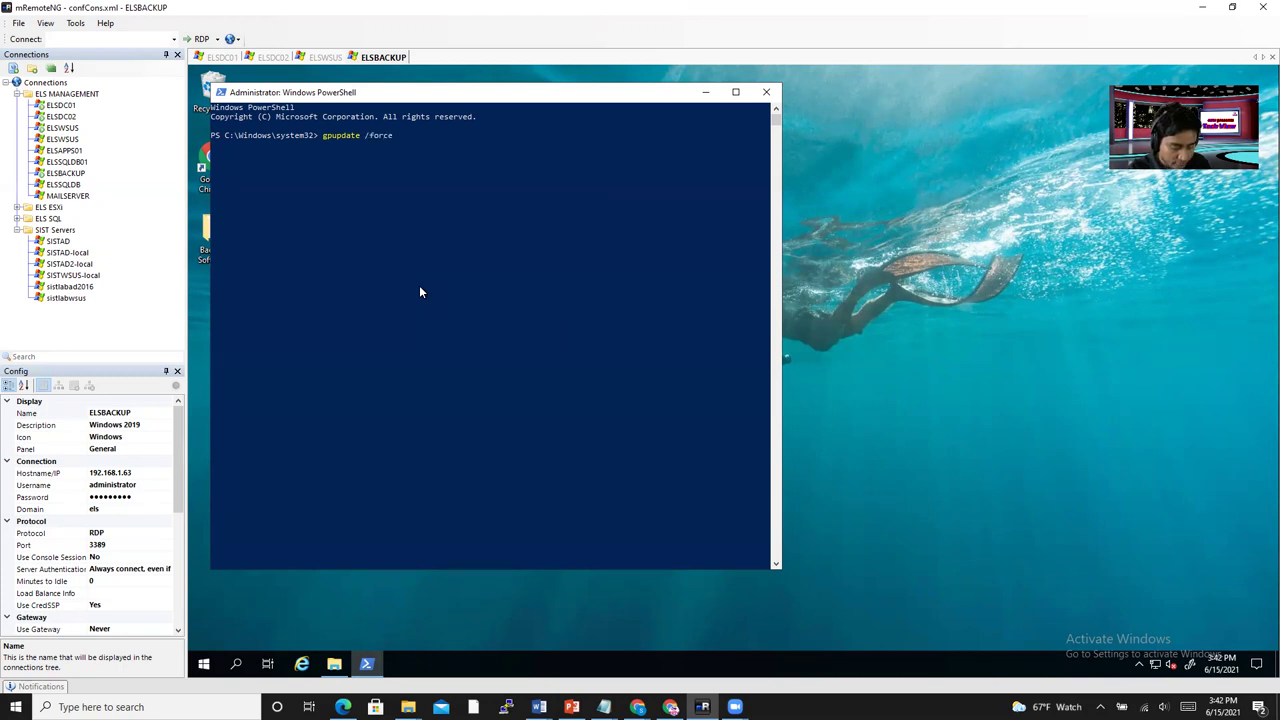
pyautogui.press('Return')
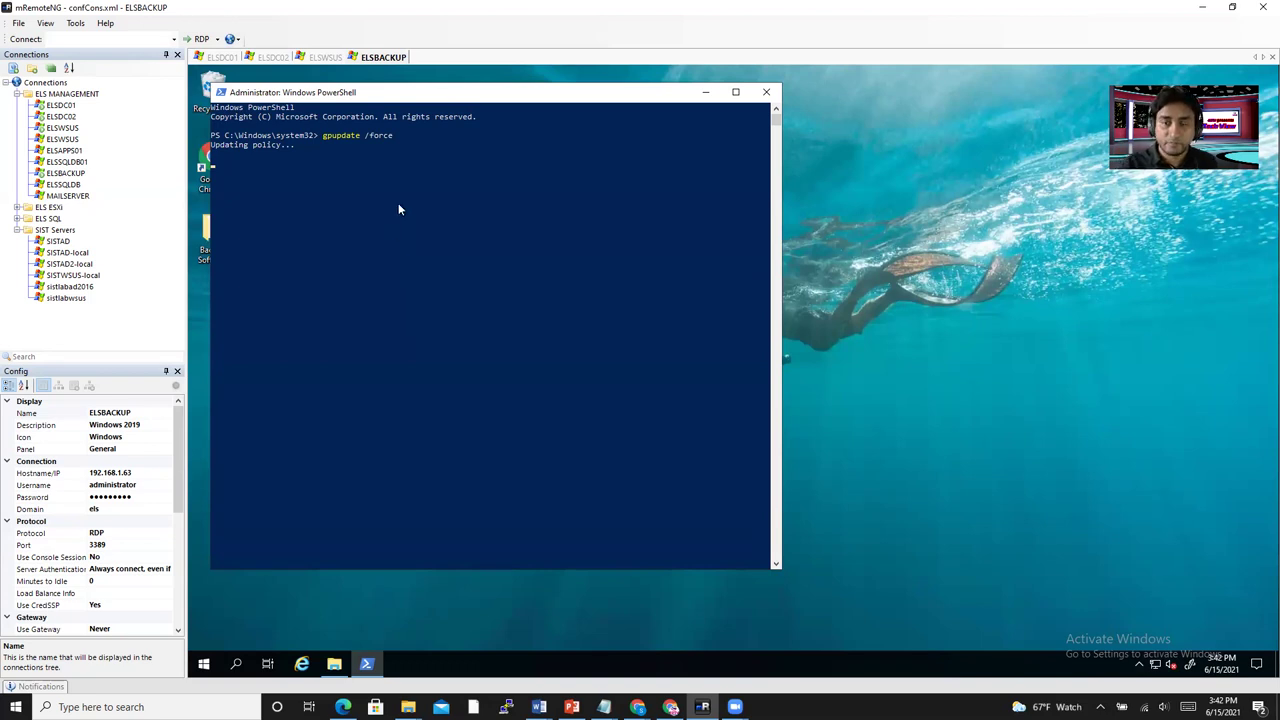
pyautogui.click(224, 57)
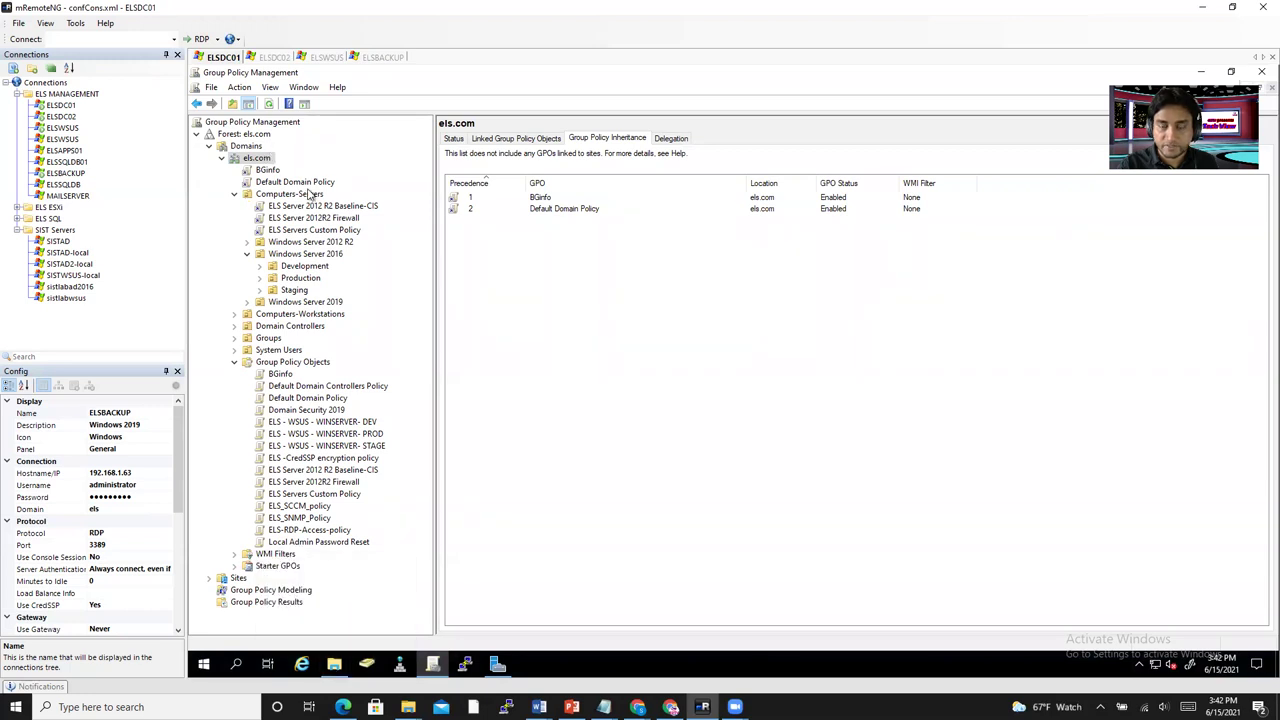
# Check the Staging and Development OUs in Active Directory Users and Computers for ELSBACKUP, then return to GPMC.
pyautogui.click(369, 670)
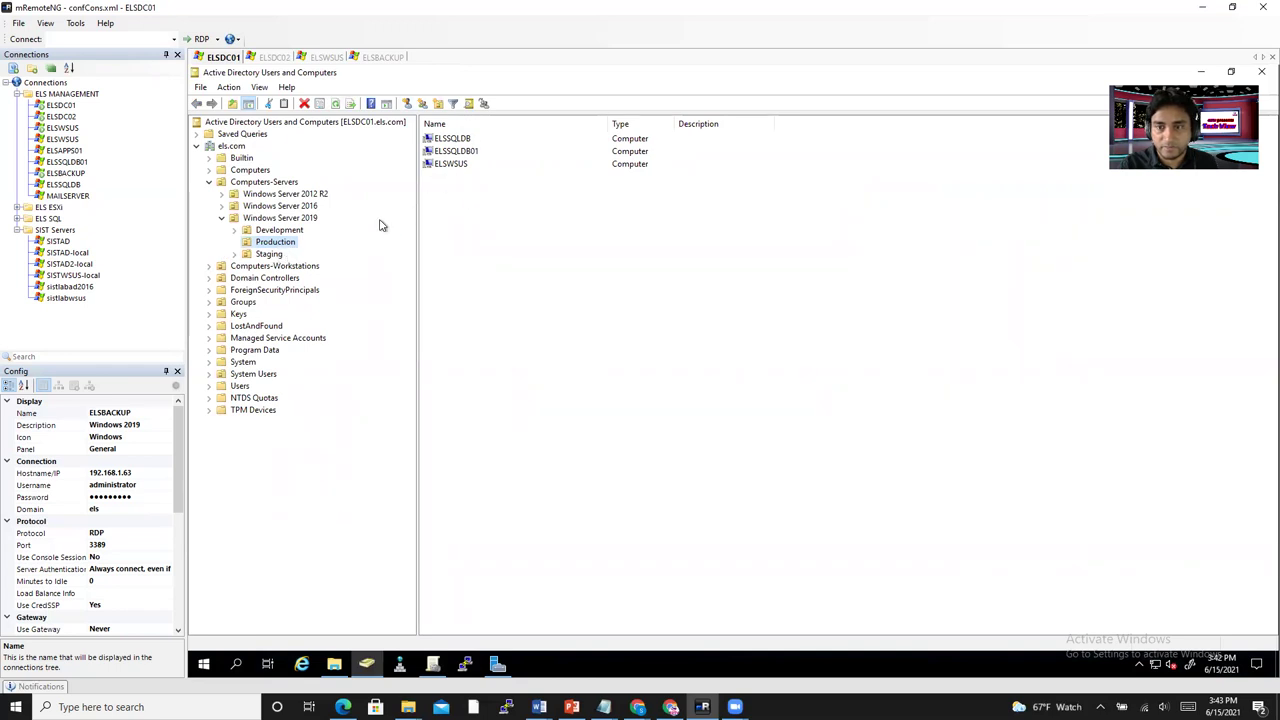
pyautogui.click(270, 254)
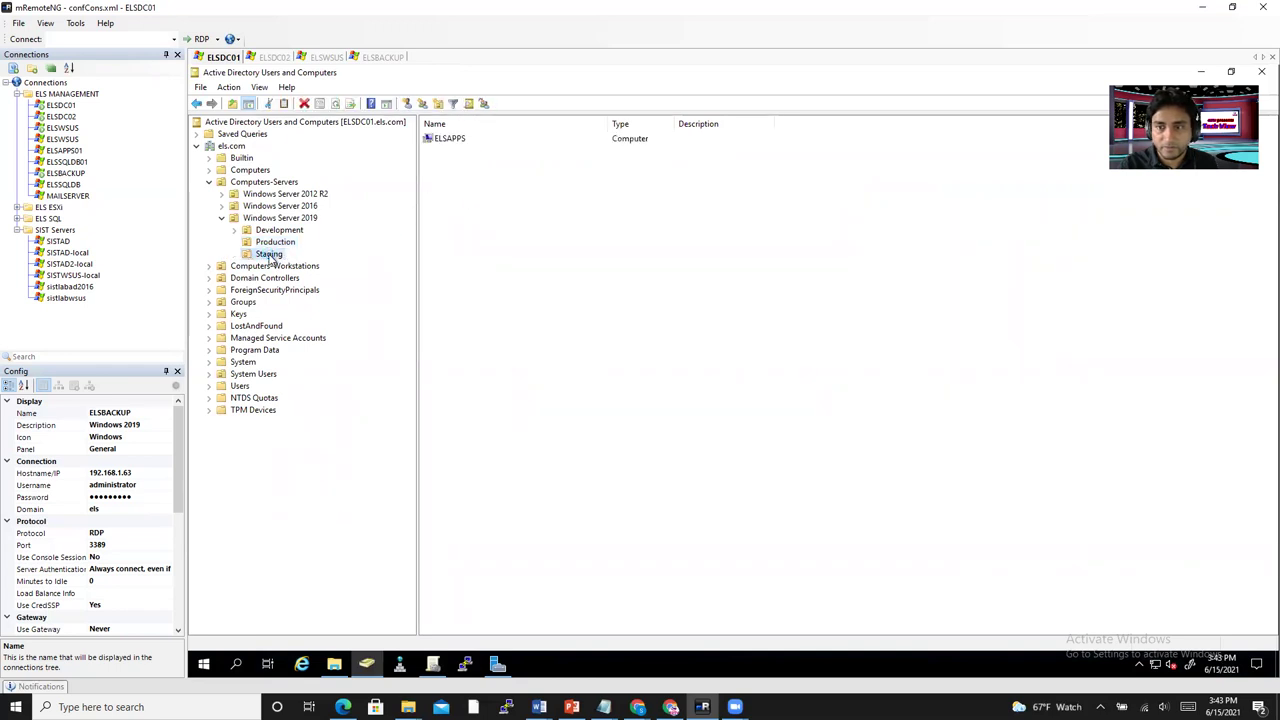
pyautogui.click(278, 232)
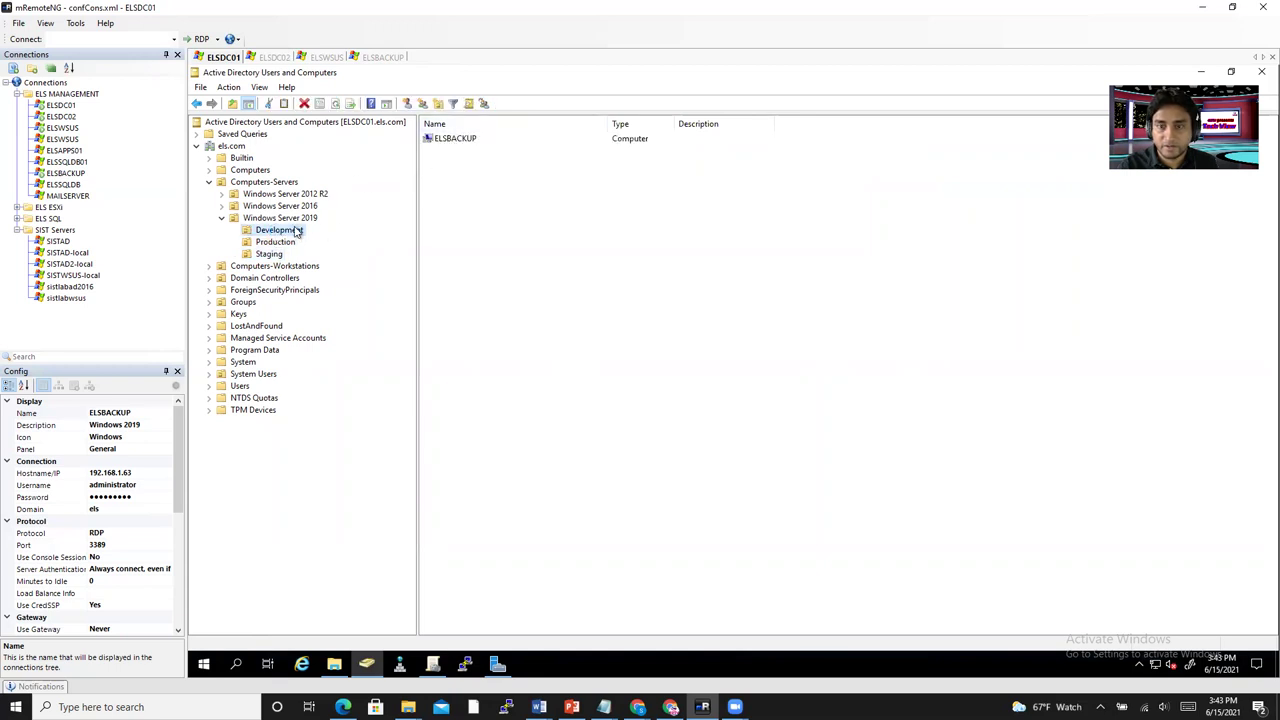
pyautogui.click(434, 665)
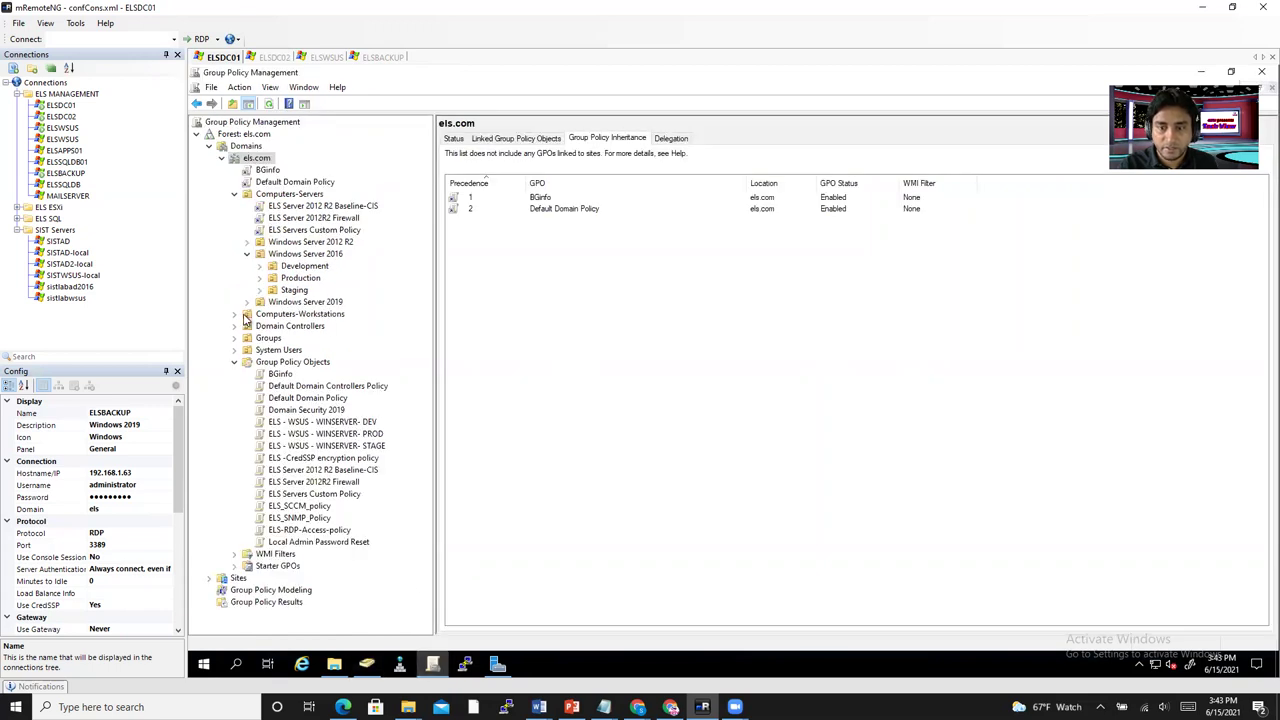
# Check which policies the Development OU inherits, selecting the inherited BGinfo entry.
pyautogui.click(283, 267)
pyautogui.click(578, 142)
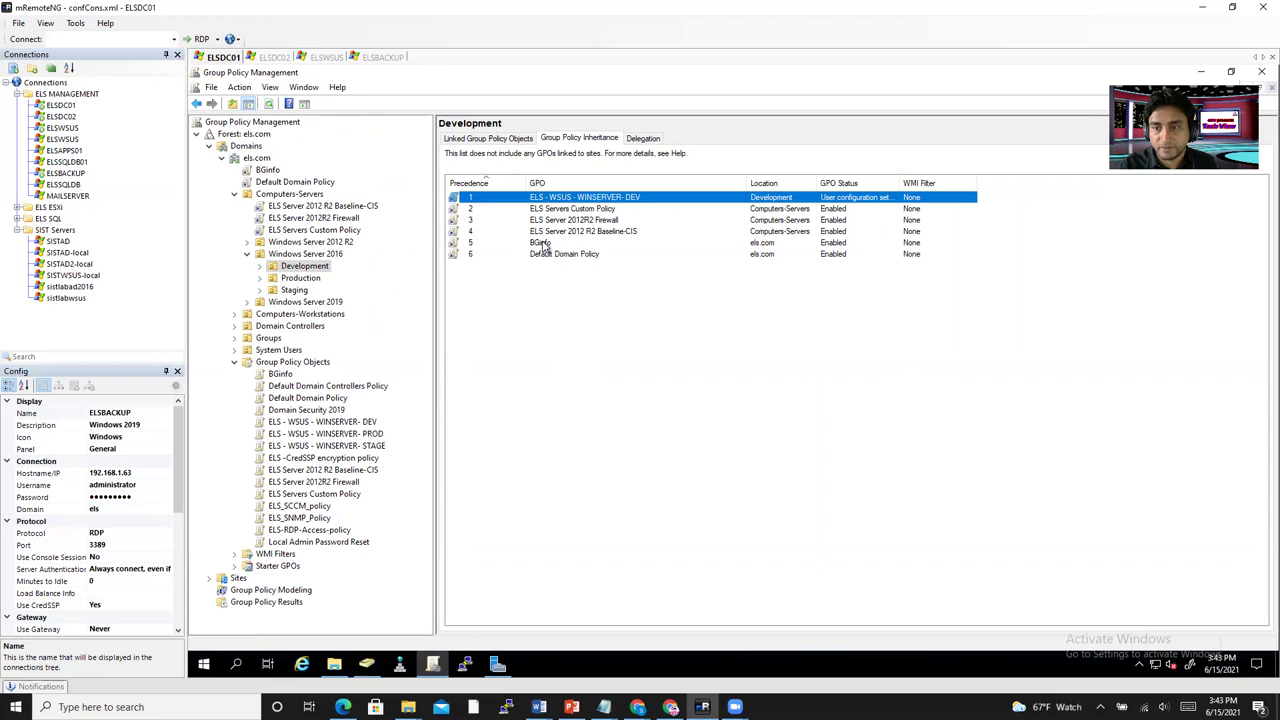
pyautogui.click(544, 244)
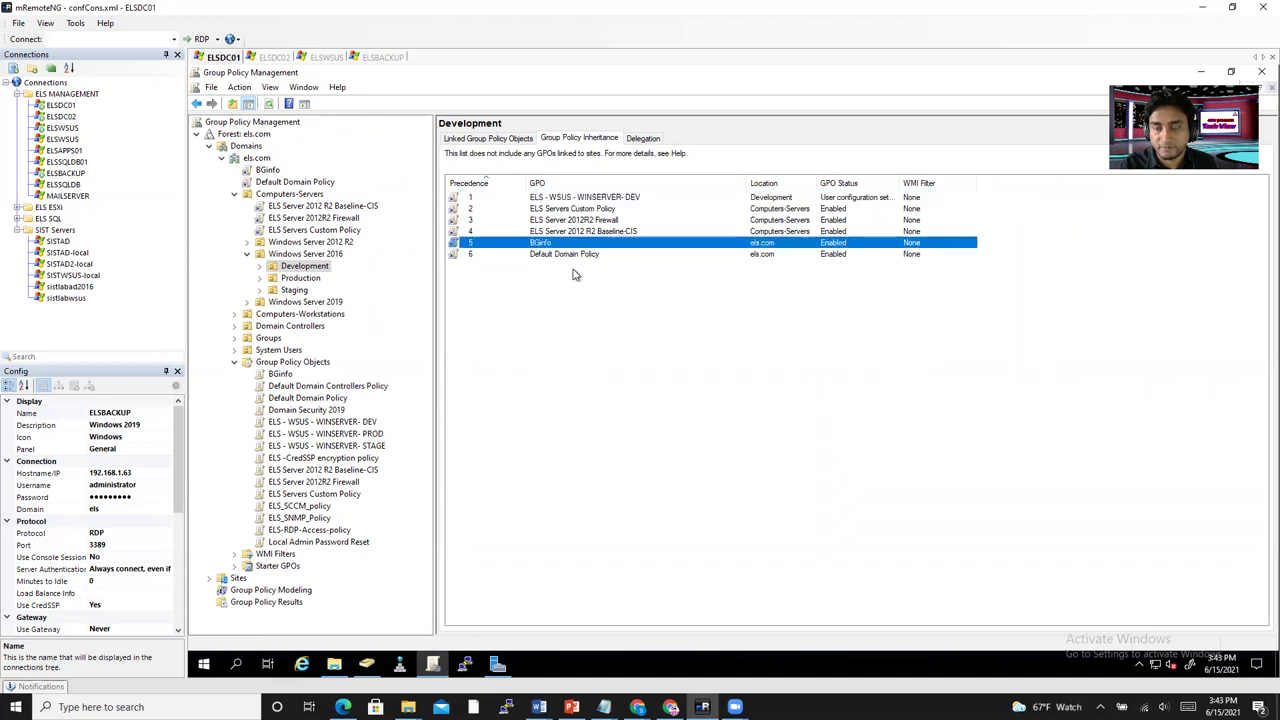
# Set the BGinfo link on els.com to Enforced.
pyautogui.click(268, 170)
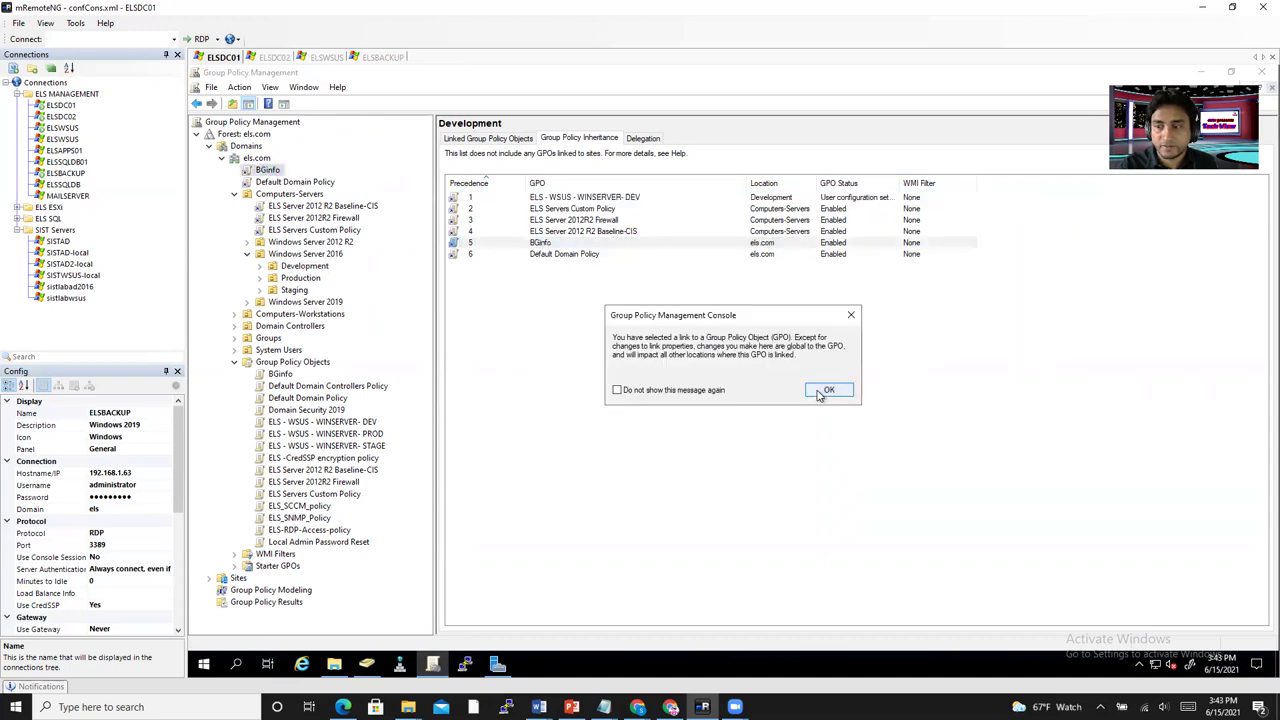
pyautogui.click(826, 390)
pyautogui.rightClick(270, 174)
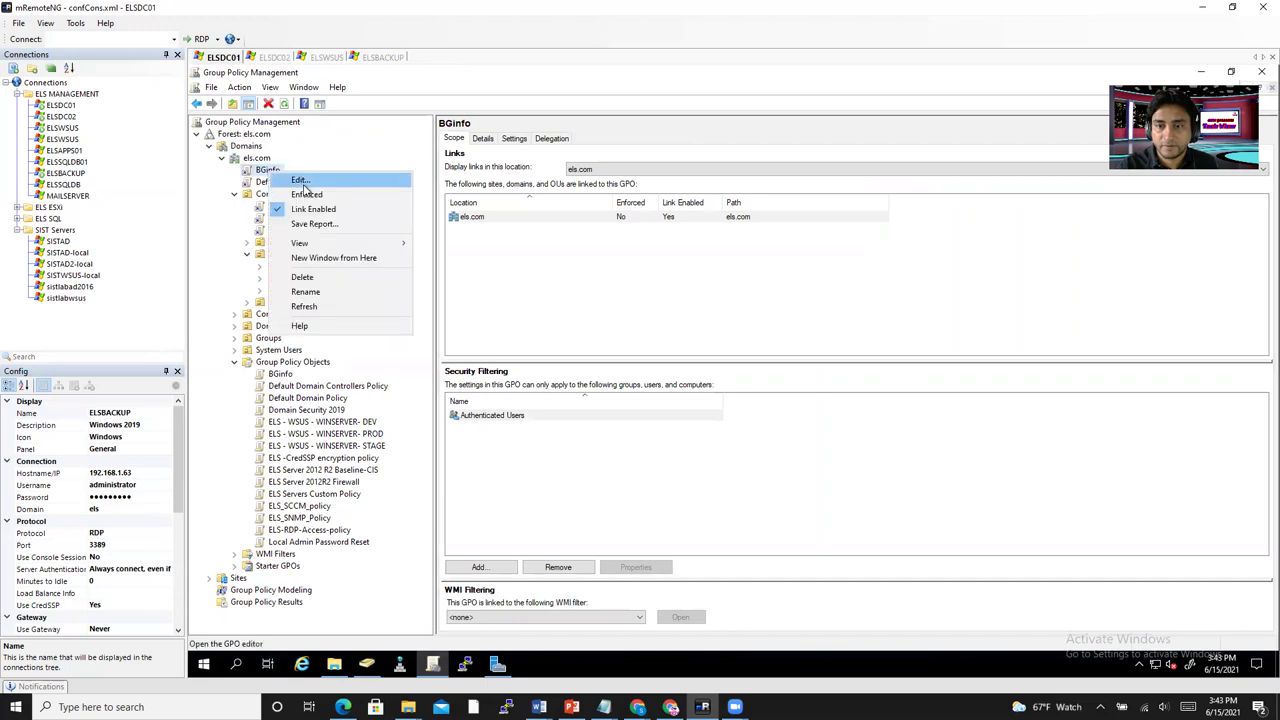
pyautogui.click(306, 194)
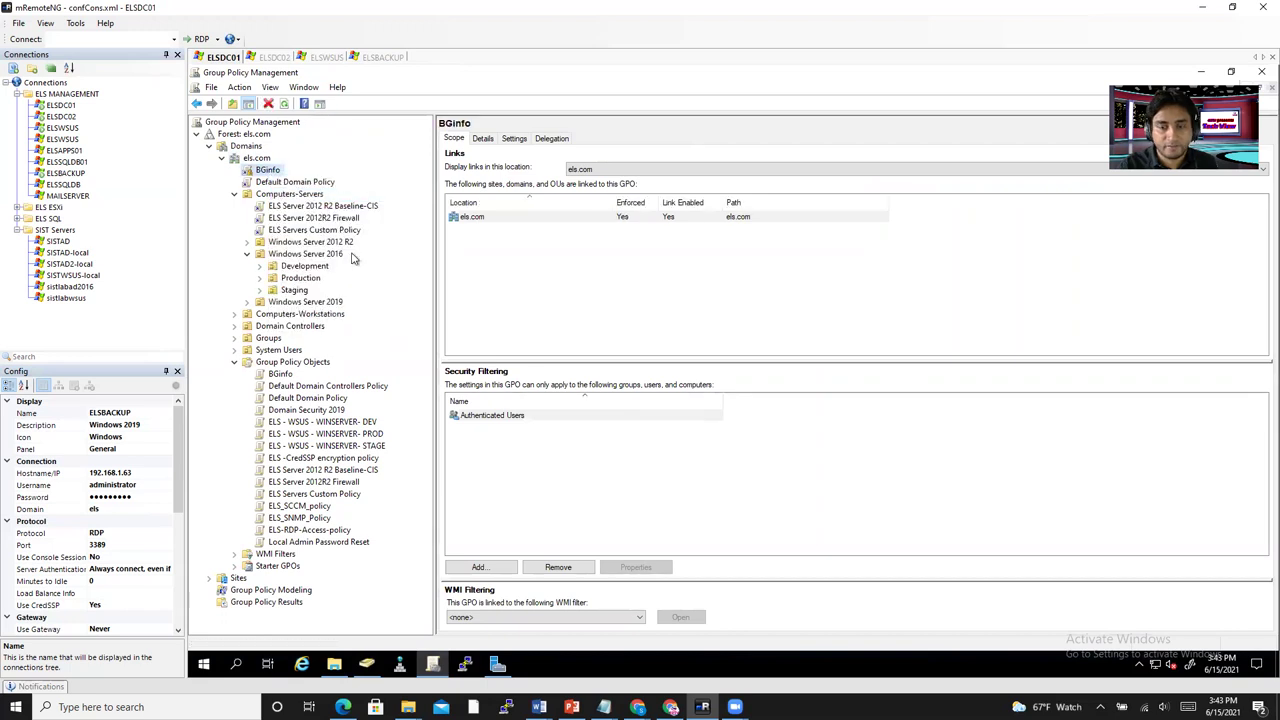
# Recheck Development's Group Policy Inheritance and Linked GPOs, then return to the BGinfo link.
pyautogui.click(316, 280)
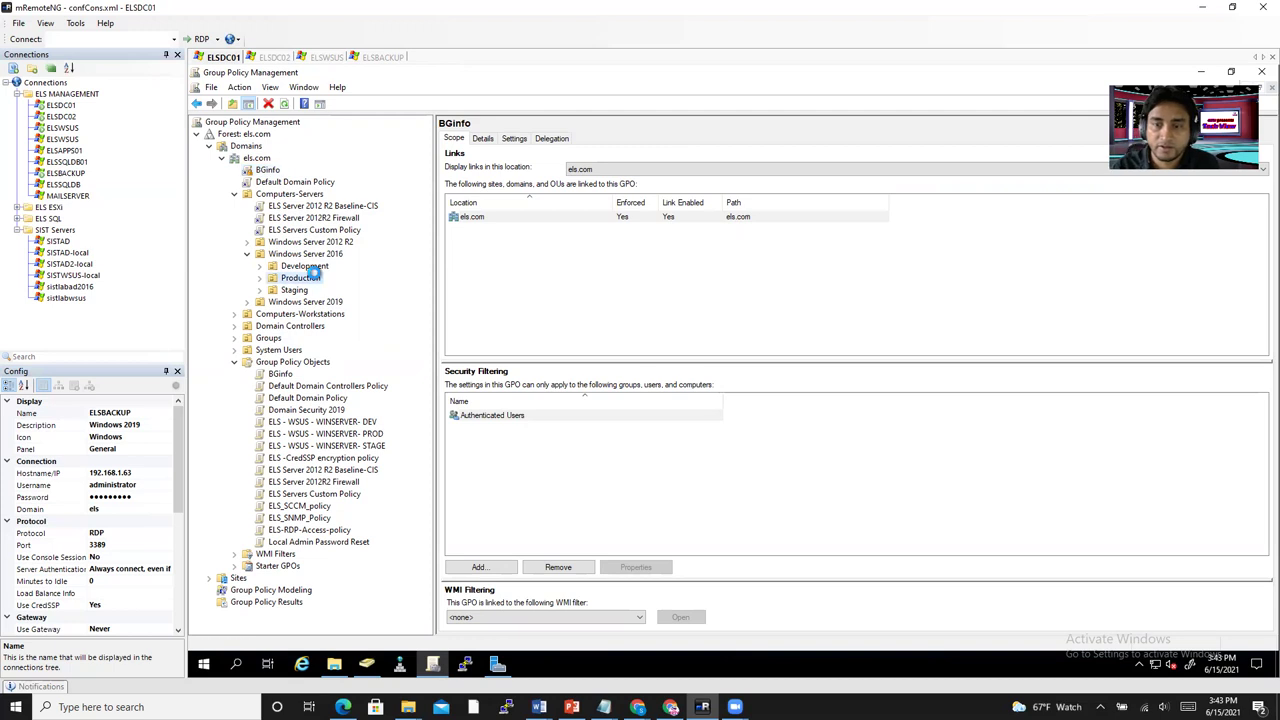
pyautogui.click(316, 266)
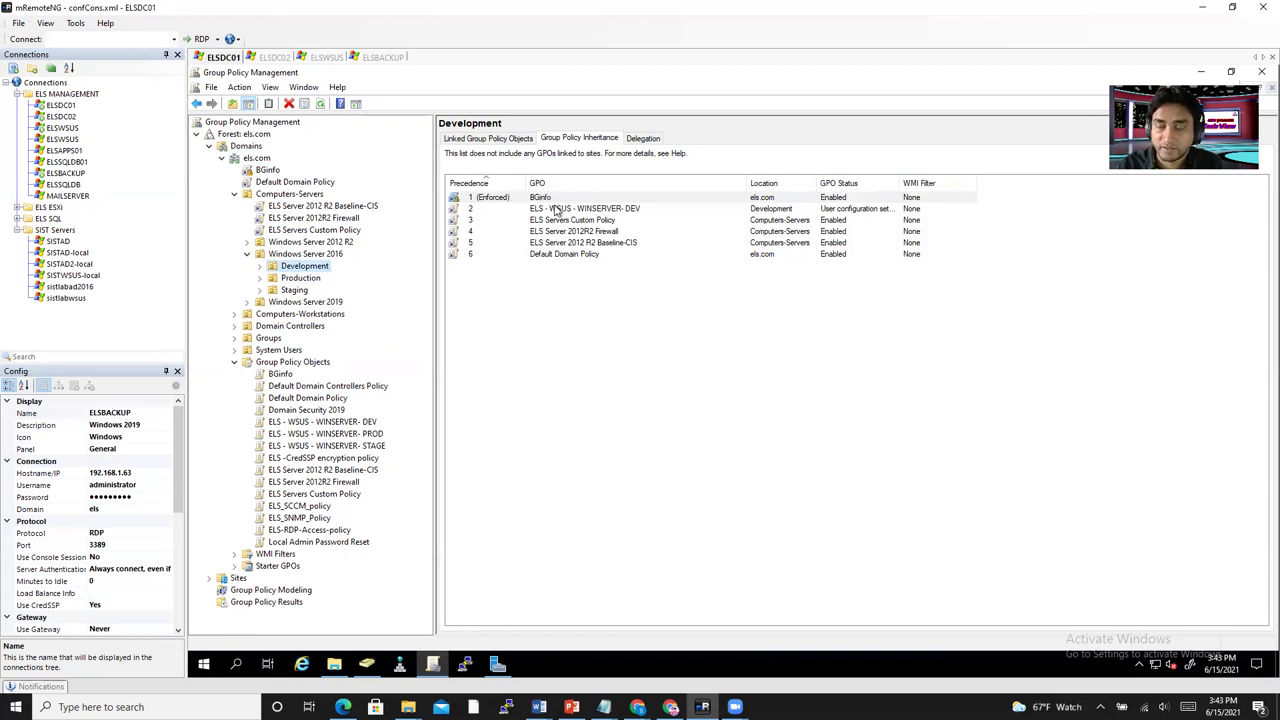
pyautogui.click(476, 140)
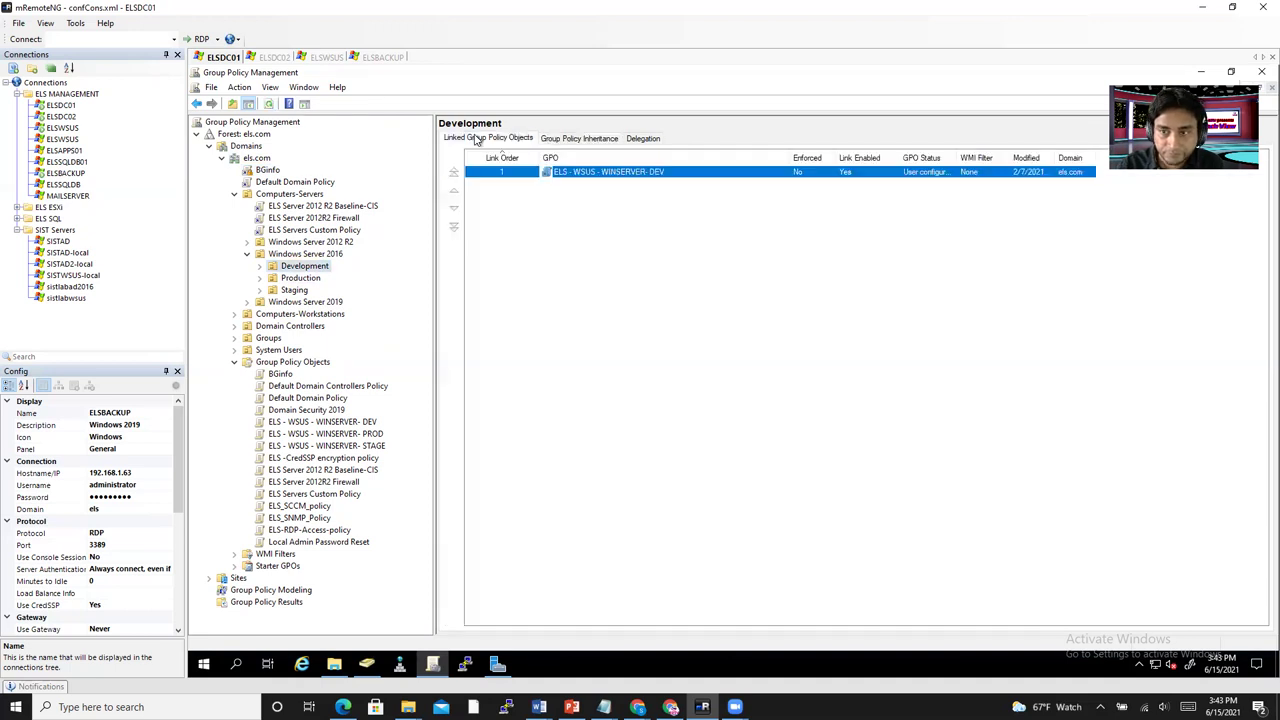
pyautogui.click(268, 172)
pyautogui.click(830, 394)
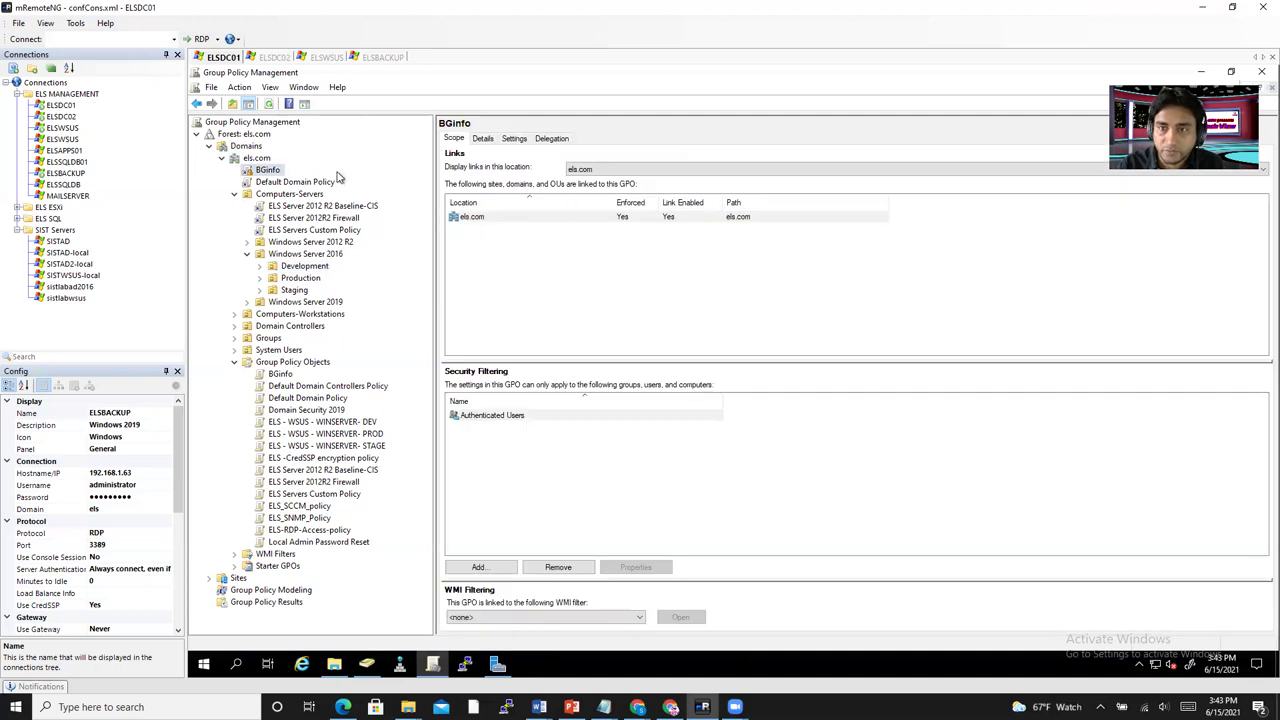
# Run gpupdate /force in PowerShell on ELSBACKUP, then close the PowerShell window.
pyautogui.click(385, 57)
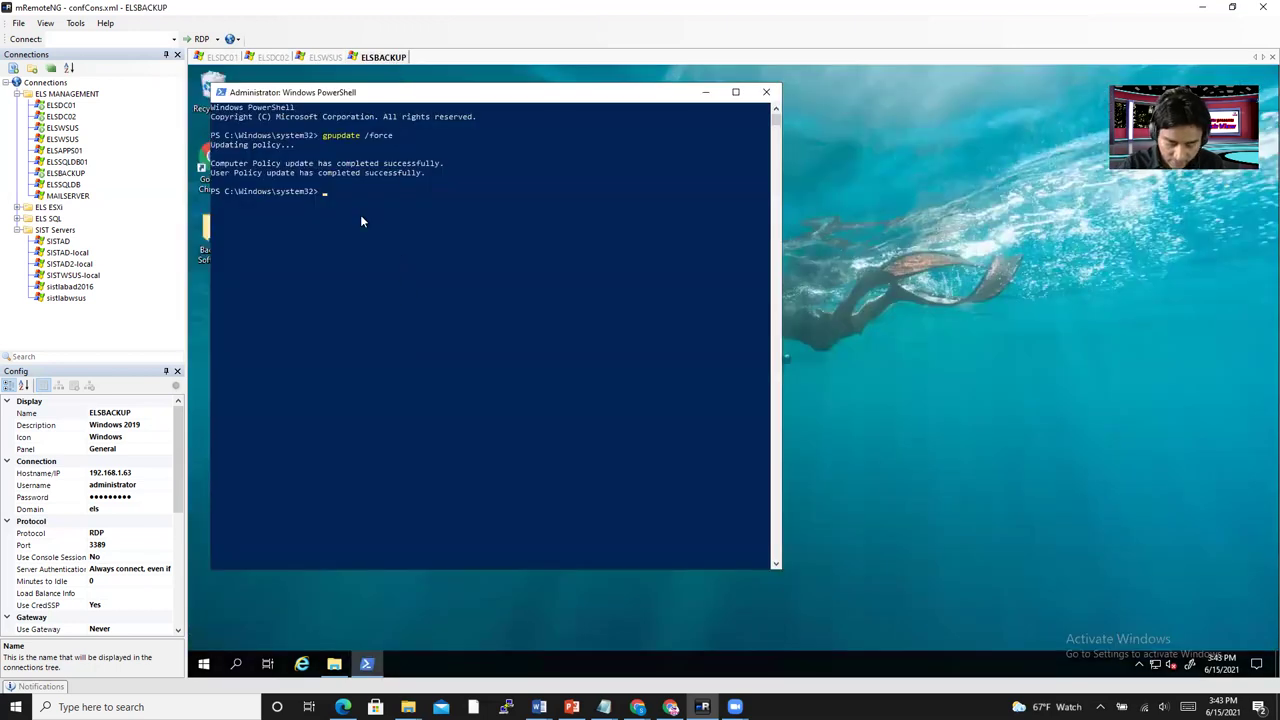
pyautogui.press('Return')
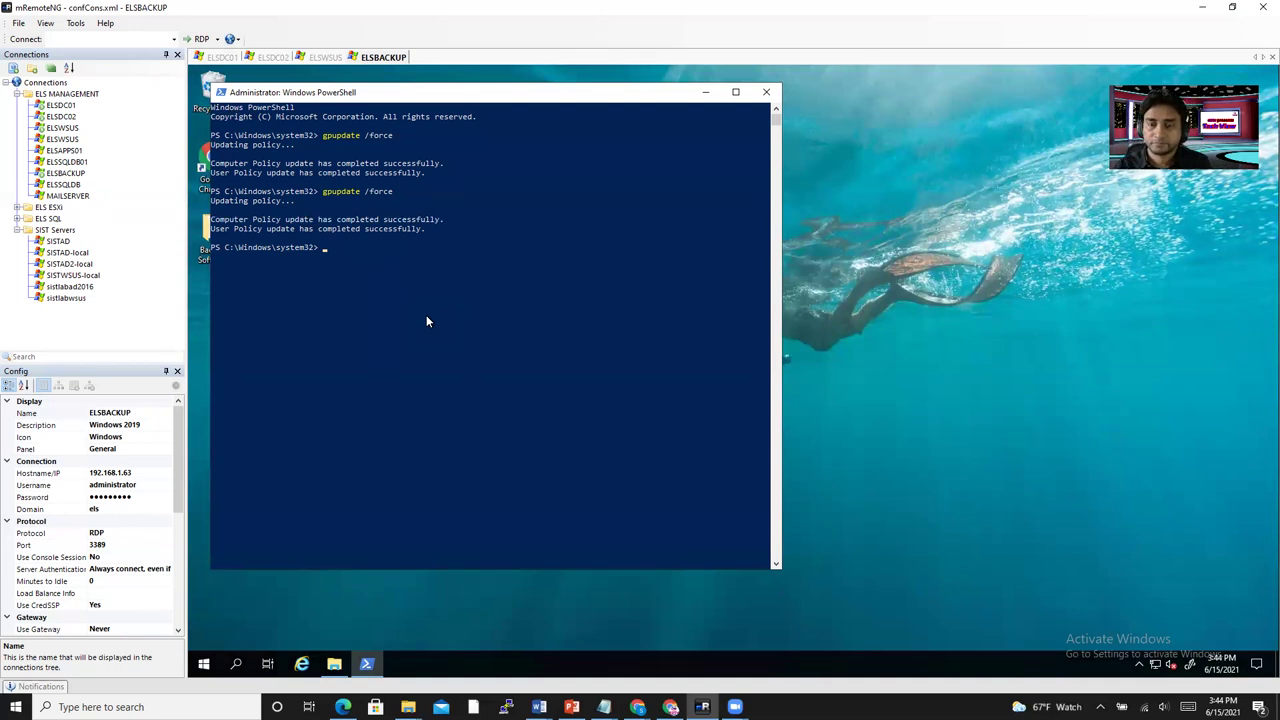
pyautogui.click(767, 93)
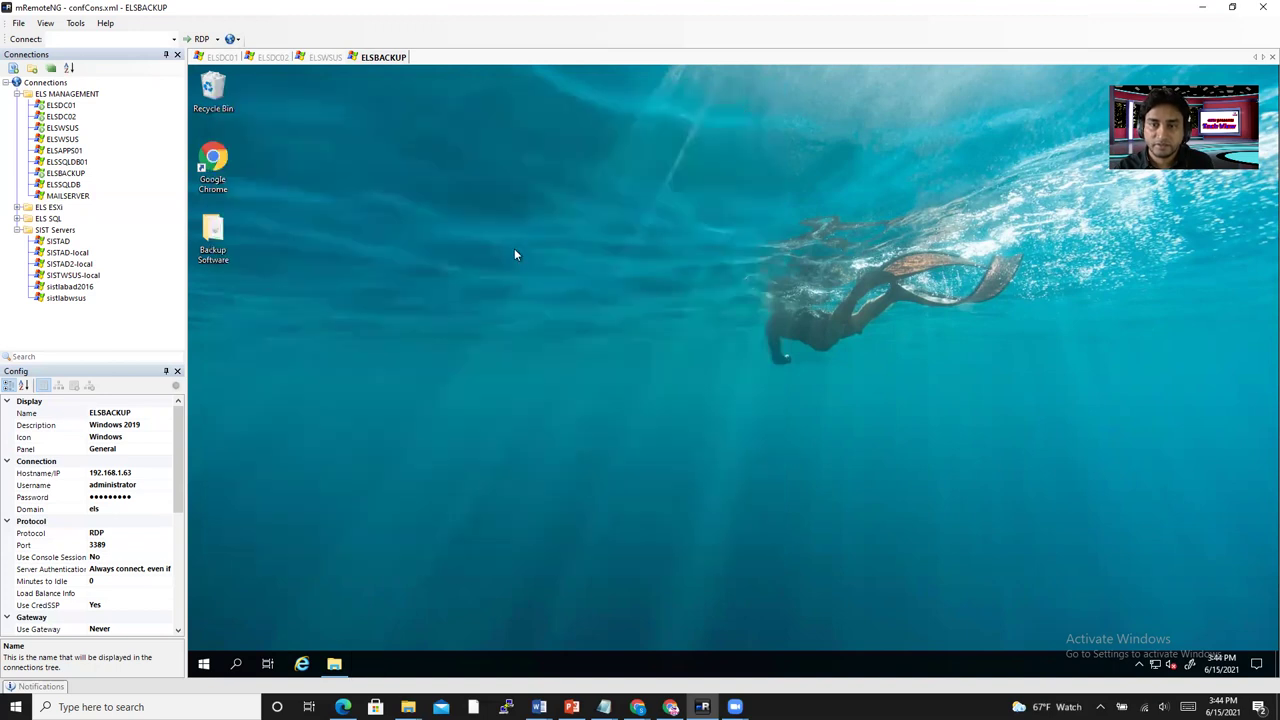
# Refresh the desktop and launch Windows PowerShell (Admin), allowing elevation.
pyautogui.rightClick(461, 262)
pyautogui.click(409, 295)
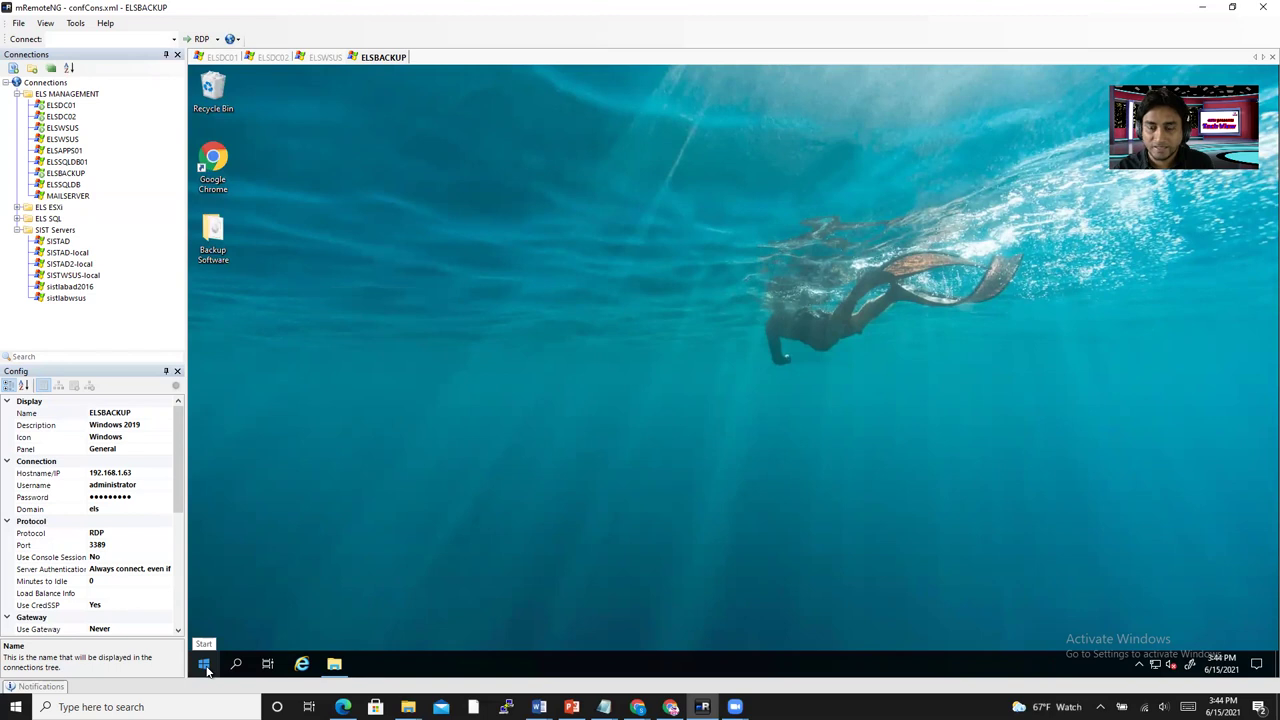
pyautogui.moveTo(339, 670)
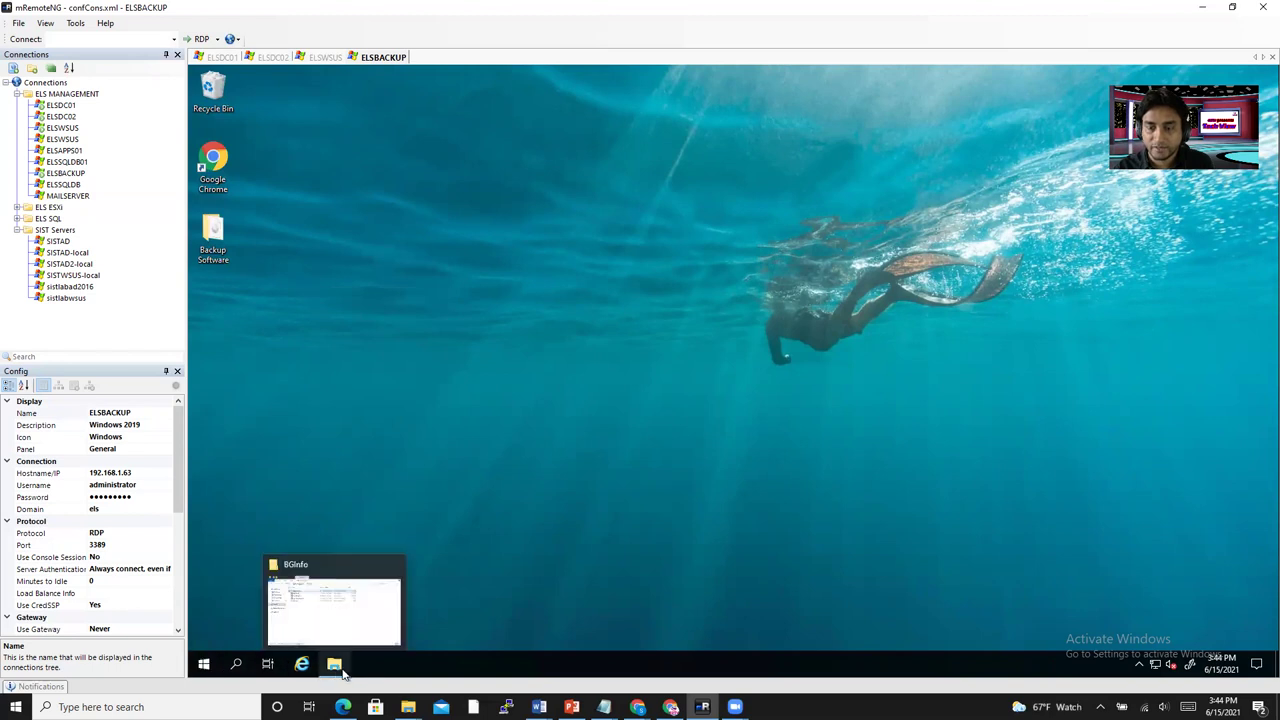
pyautogui.rightClick(205, 661)
pyautogui.click(294, 480)
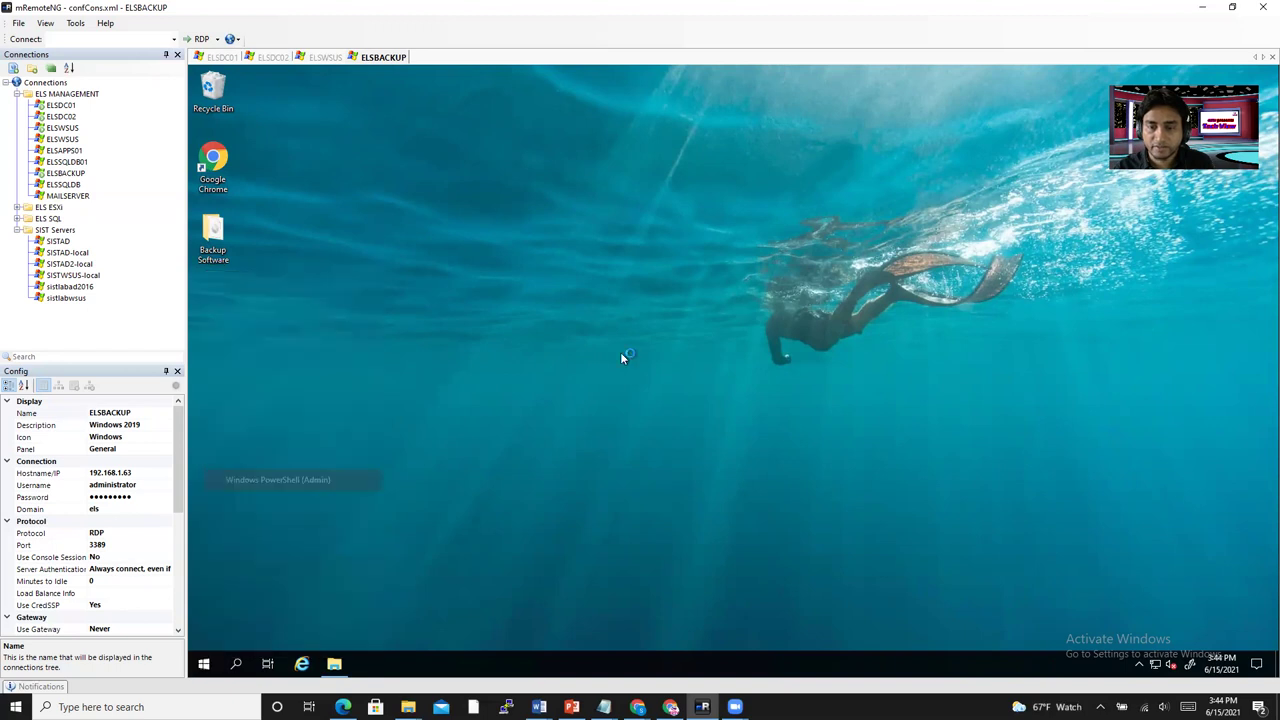
pyautogui.press('Left')
pyautogui.press('Return')
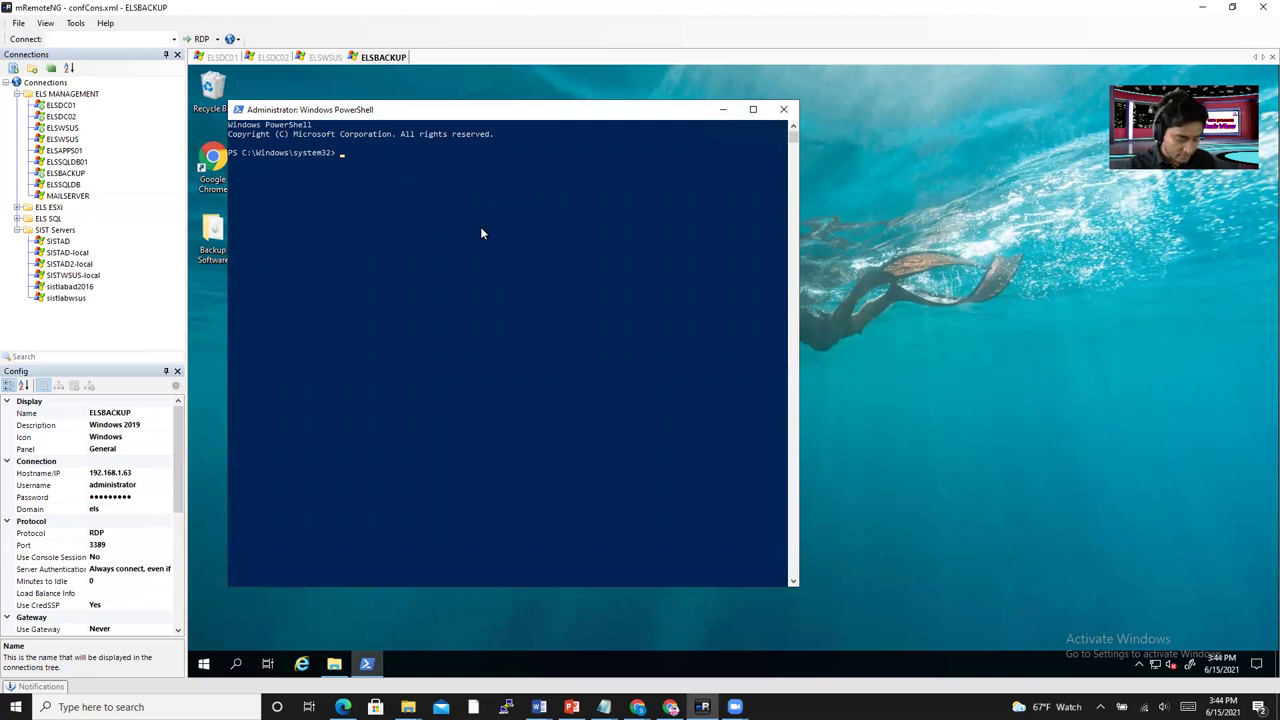
# Run gpresult /h c:/result.html and show the report on Local Disk (C:).
pyautogui.write('gpres')
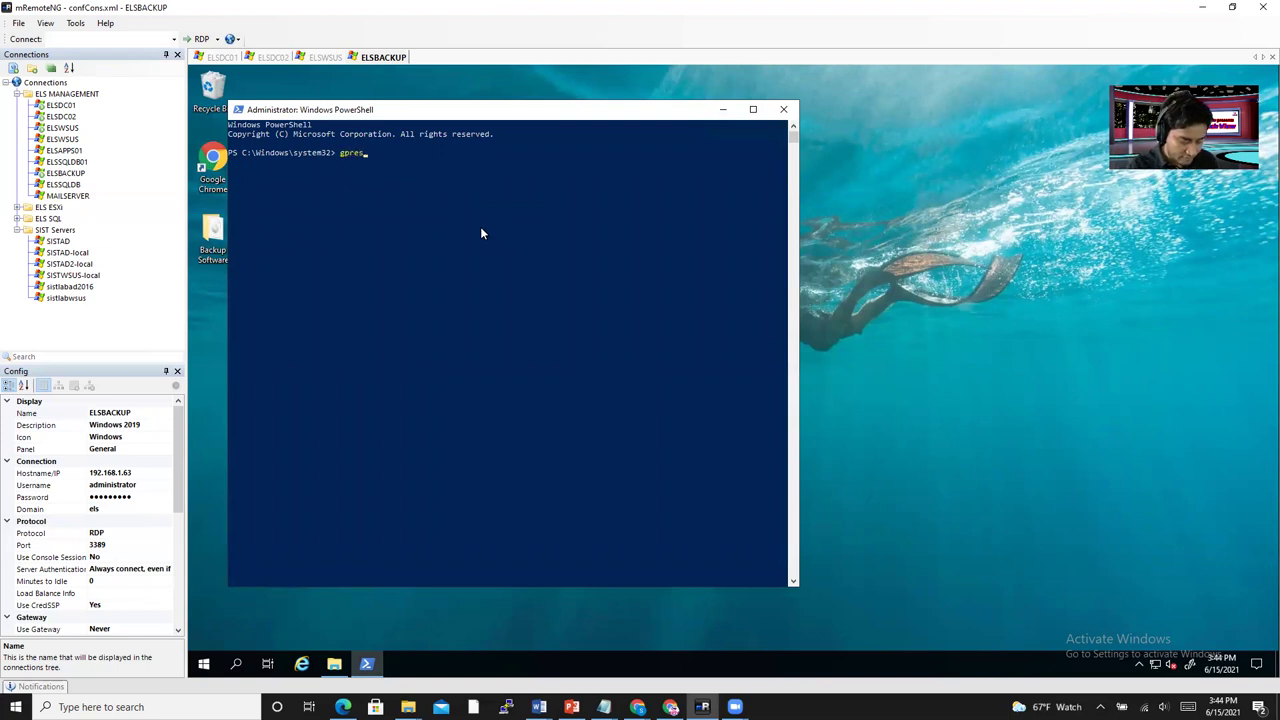
pyautogui.write('ult ')
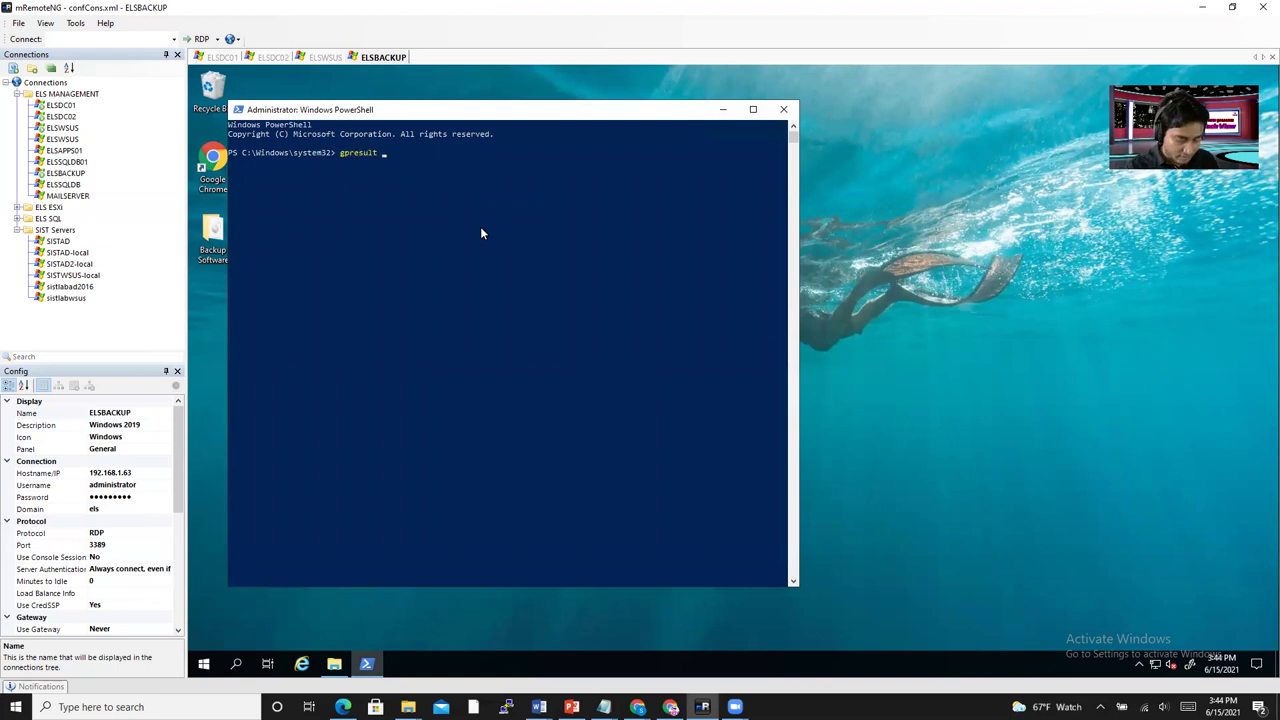
pyautogui.write('h/')
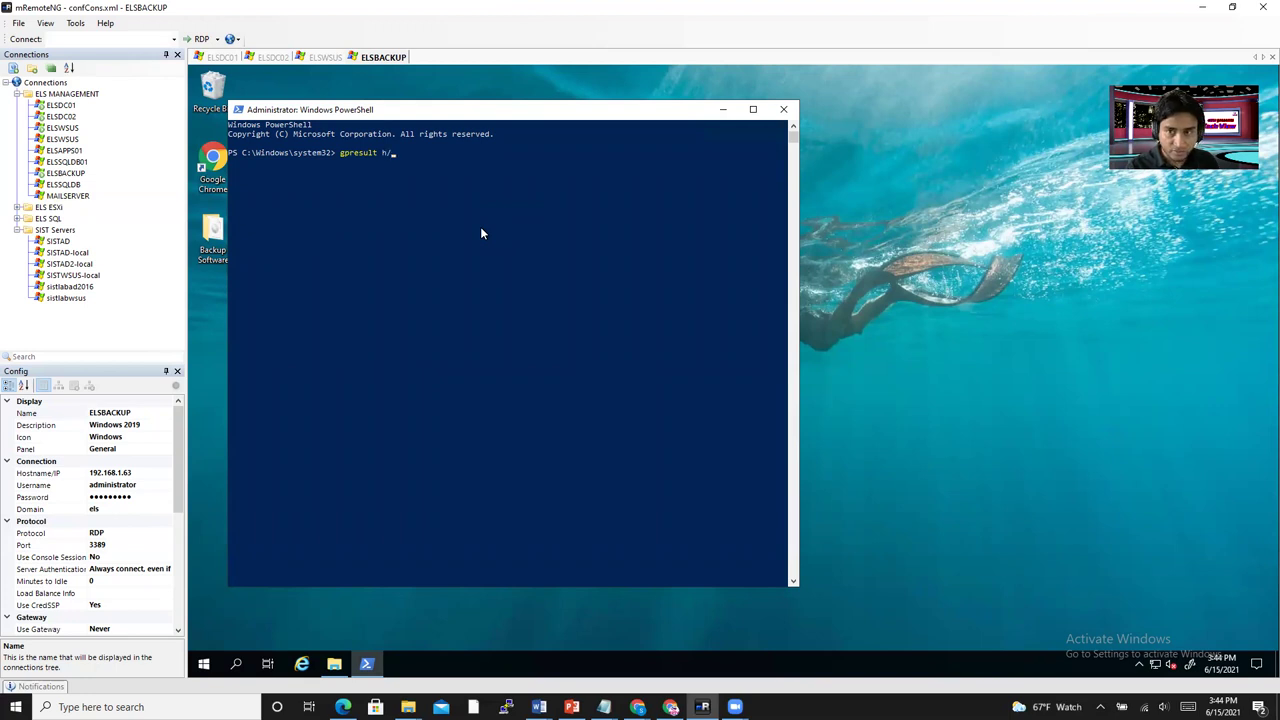
pyautogui.press('BackSpace')
pyautogui.press('BackSpace')
pyautogui.write('/h c:/temp')
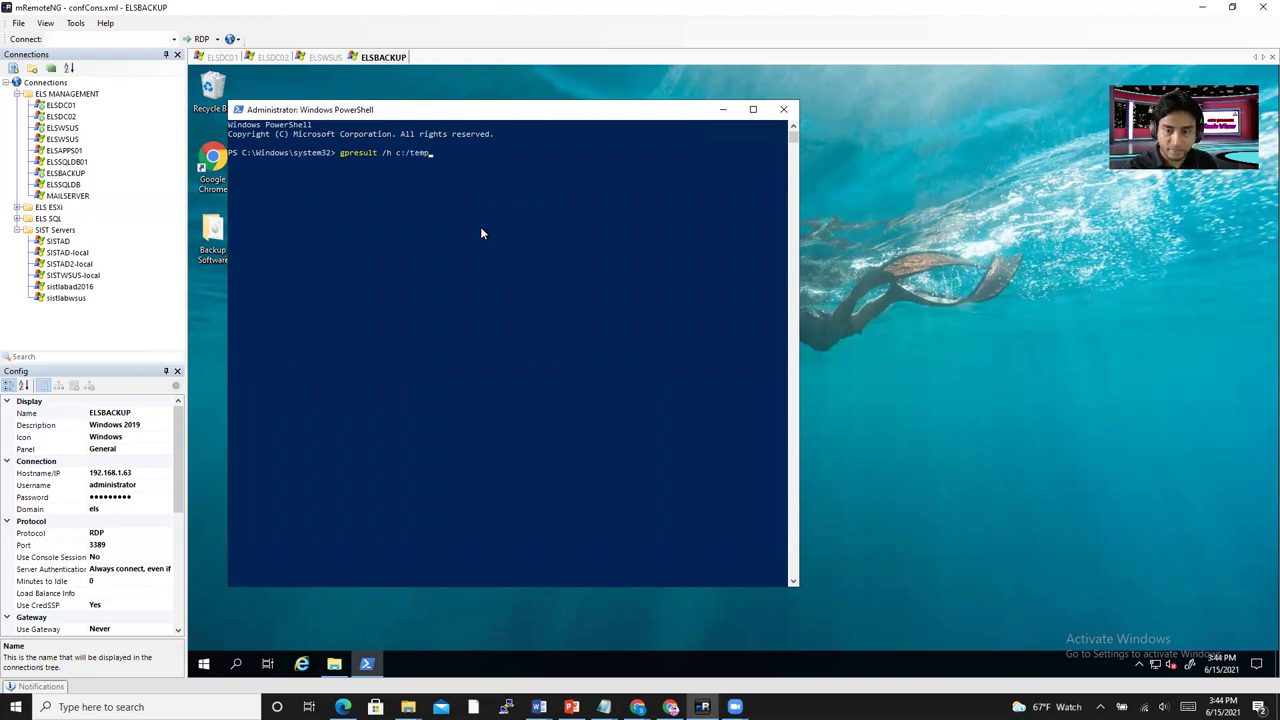
pyautogui.click(334, 664)
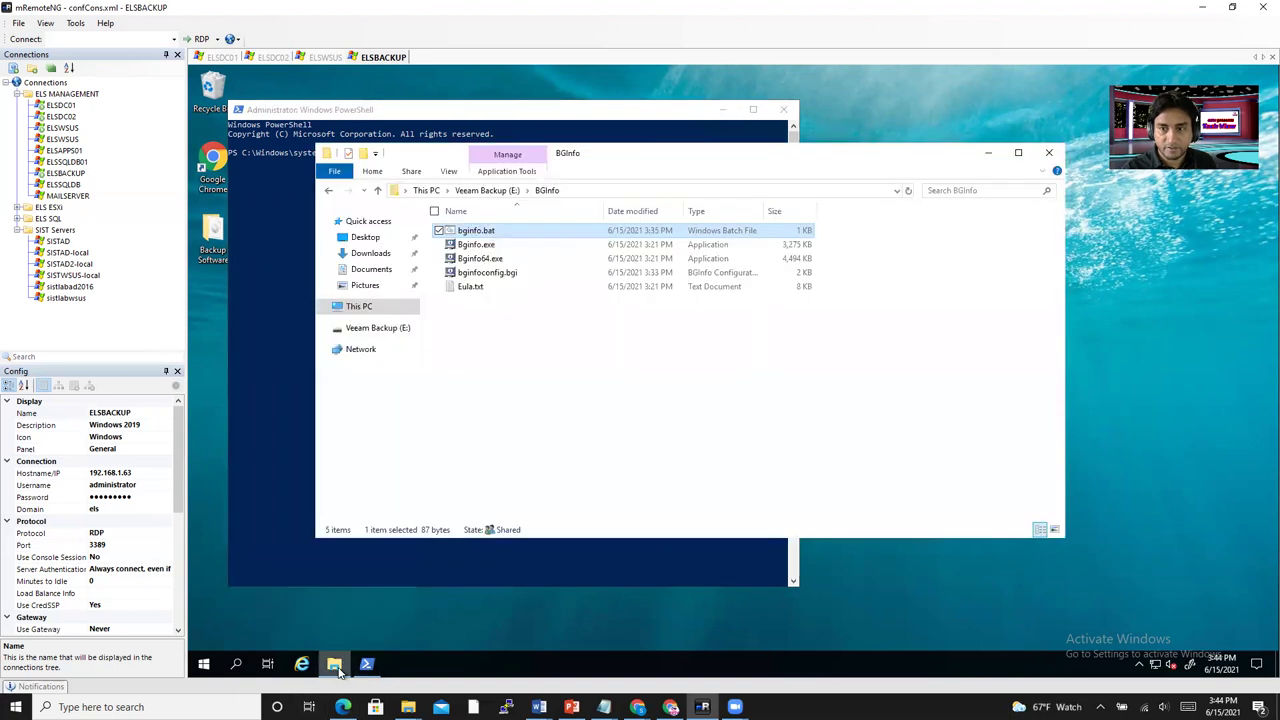
pyautogui.click(360, 307)
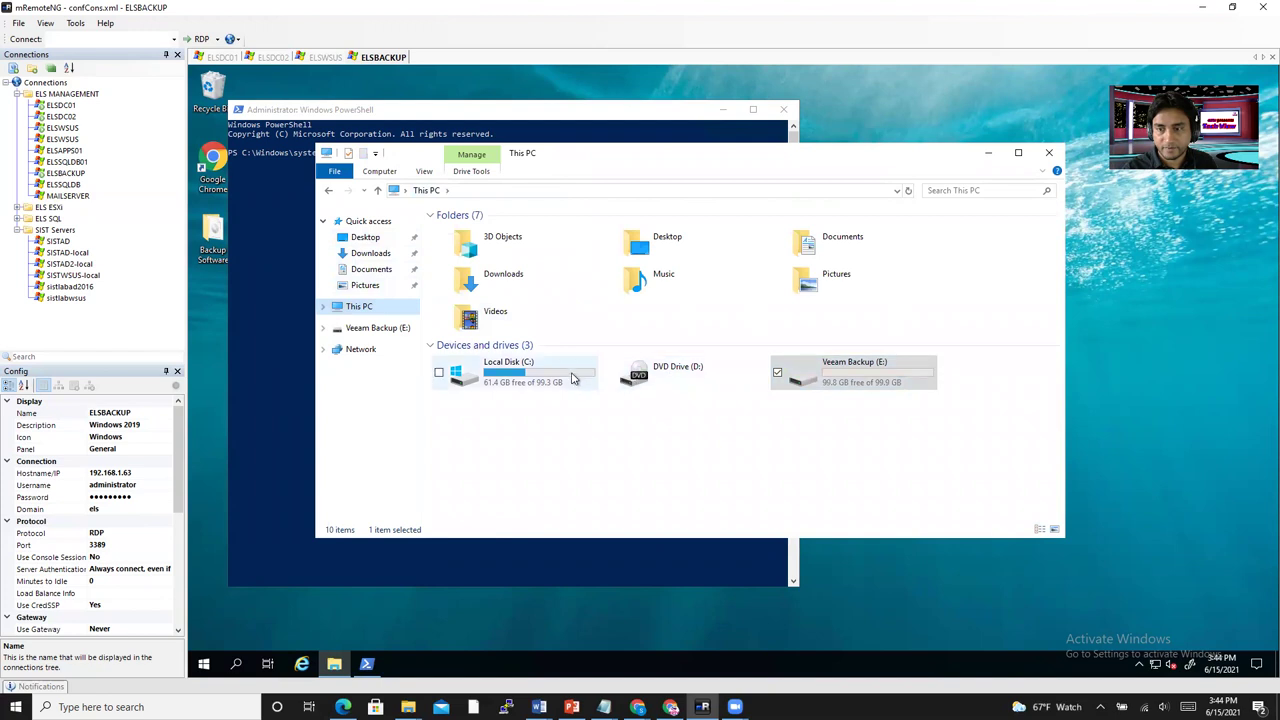
pyautogui.doubleClick(571, 377)
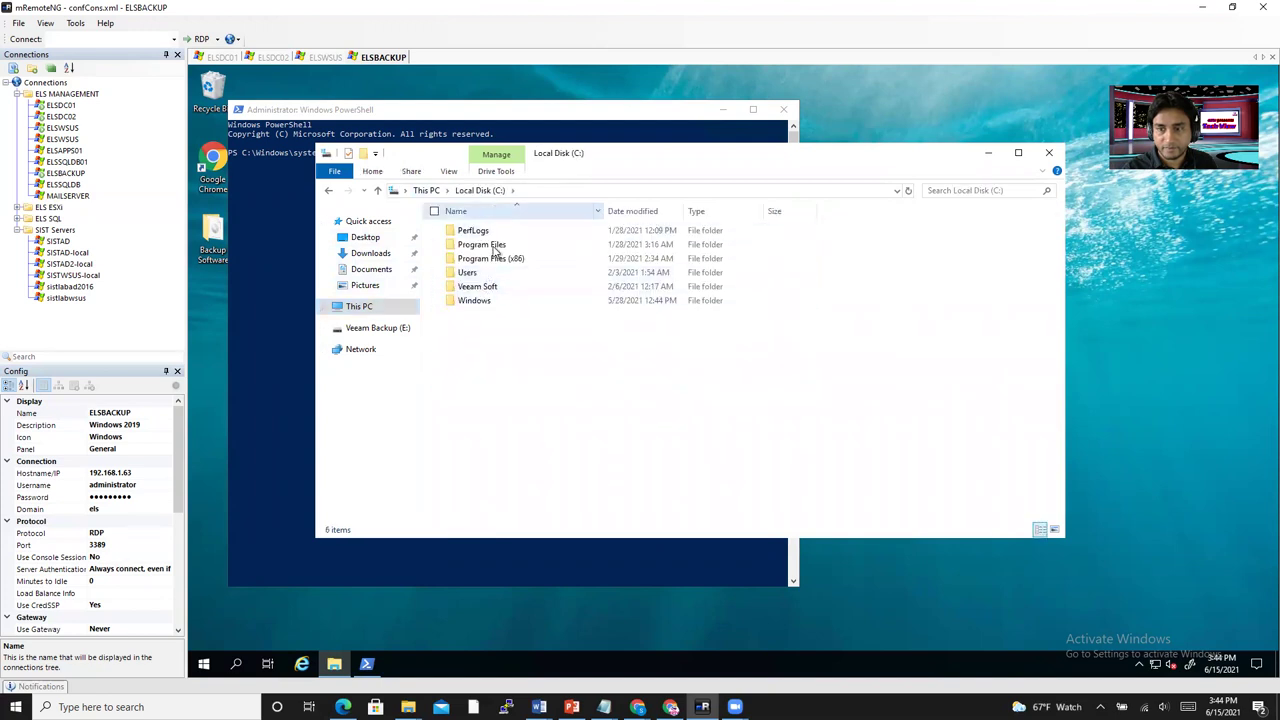
pyautogui.click(988, 153)
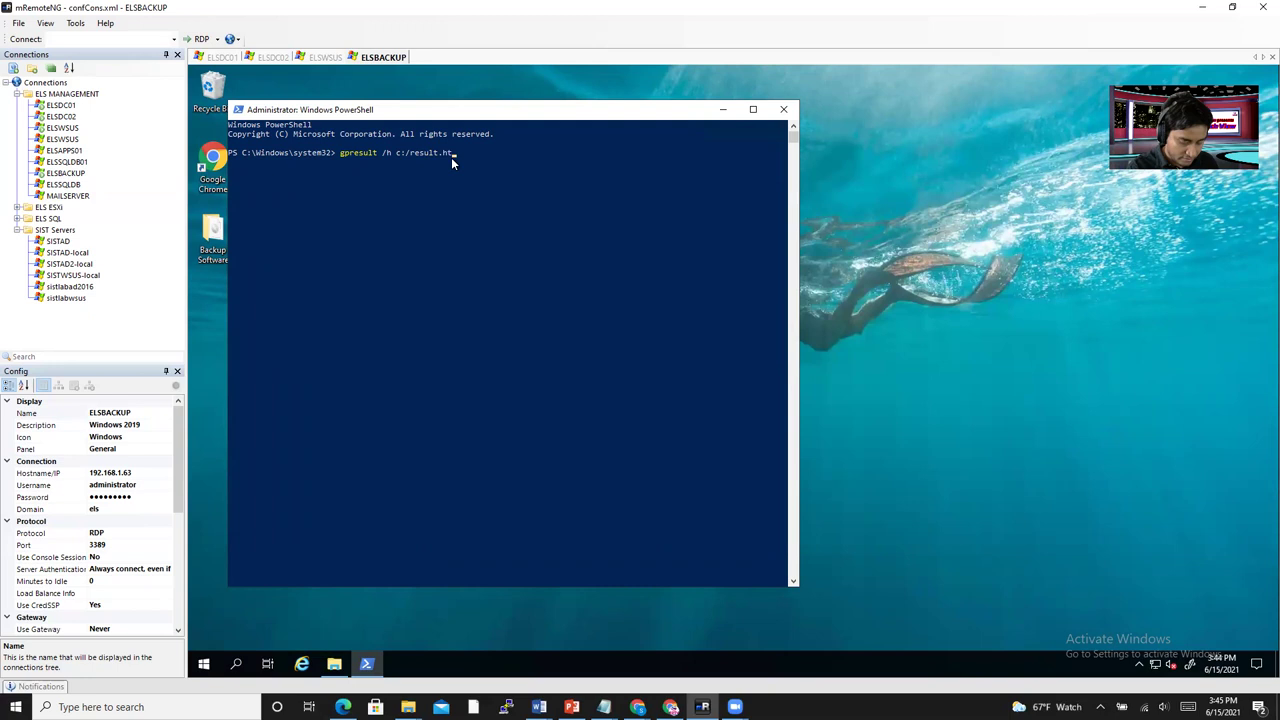
pyautogui.press('Return')
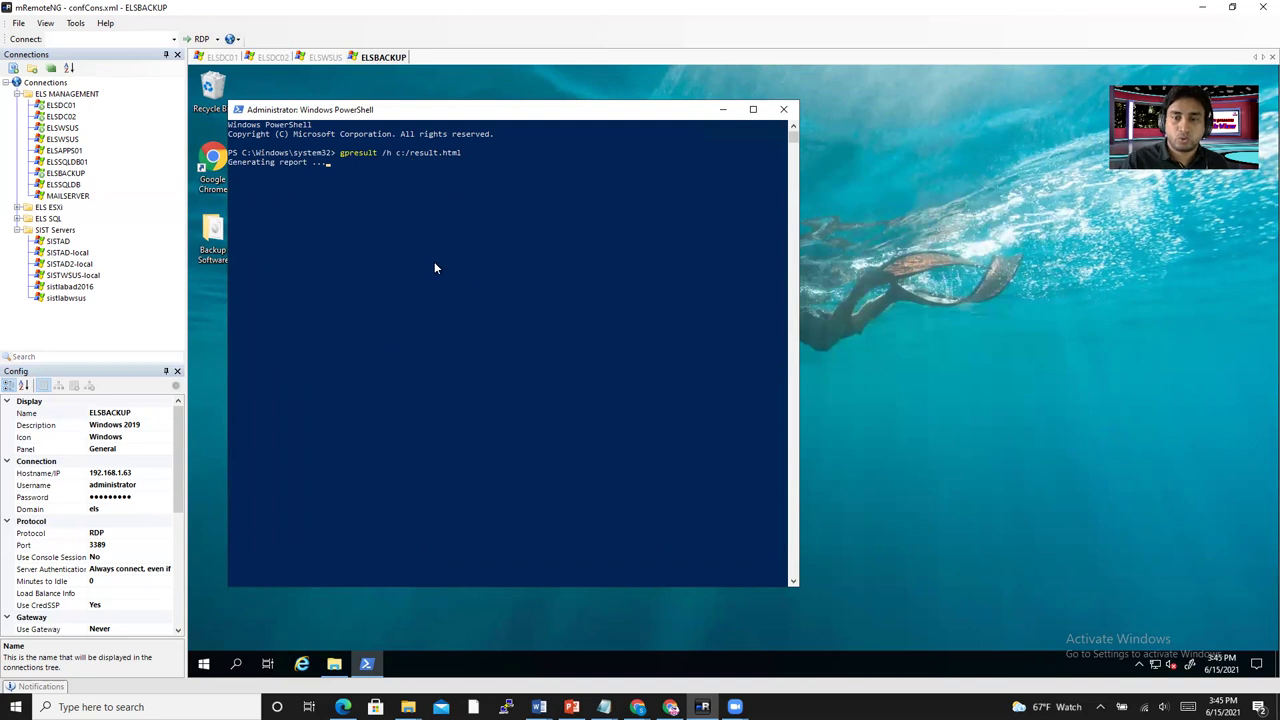
pyautogui.click(334, 664)
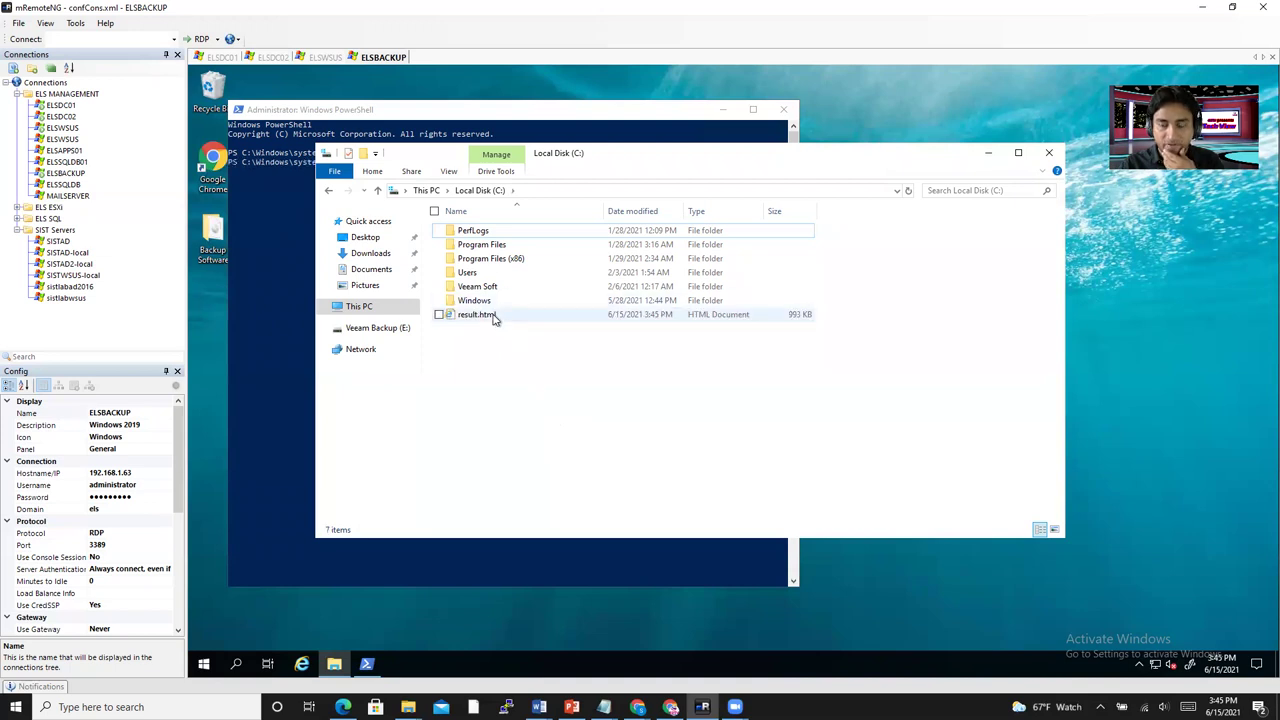
# Open result.html in Internet Explorer, dismissing setup and security prompts, and maximize it.
pyautogui.click(495, 316)
pyautogui.doubleClick(500, 316)
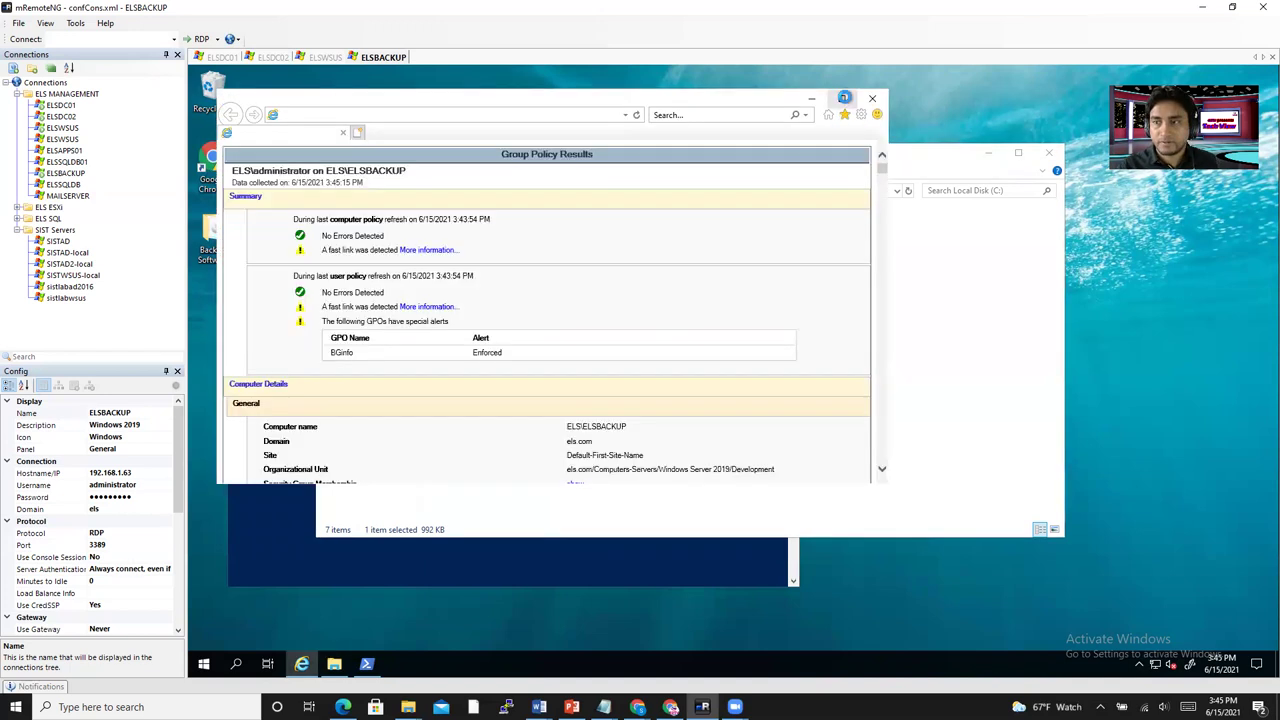
pyautogui.click(642, 396)
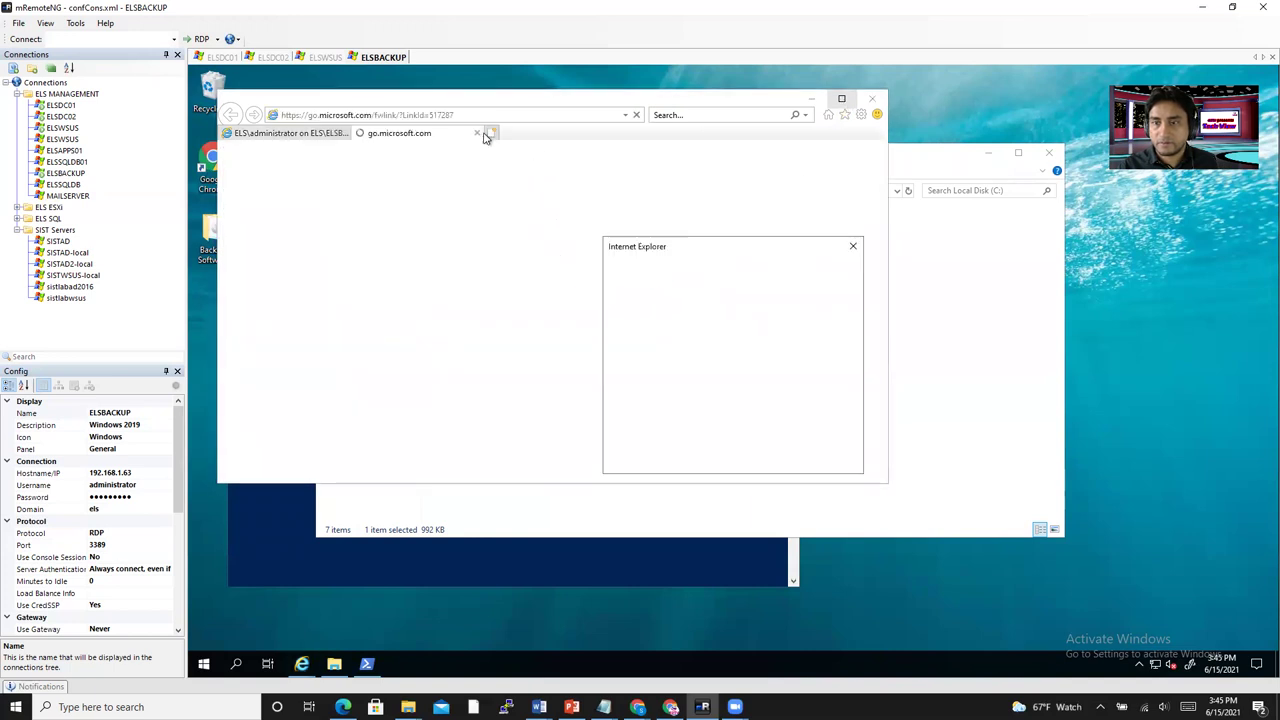
pyautogui.click(831, 272)
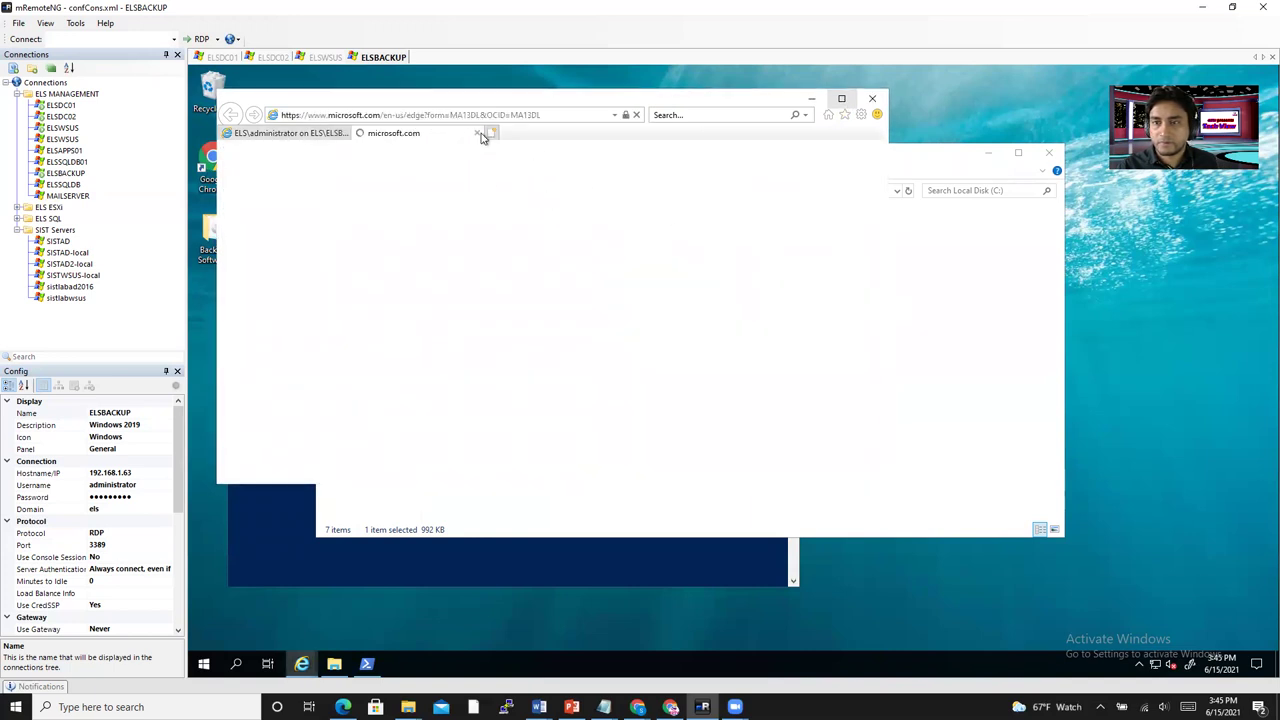
pyautogui.click(477, 135)
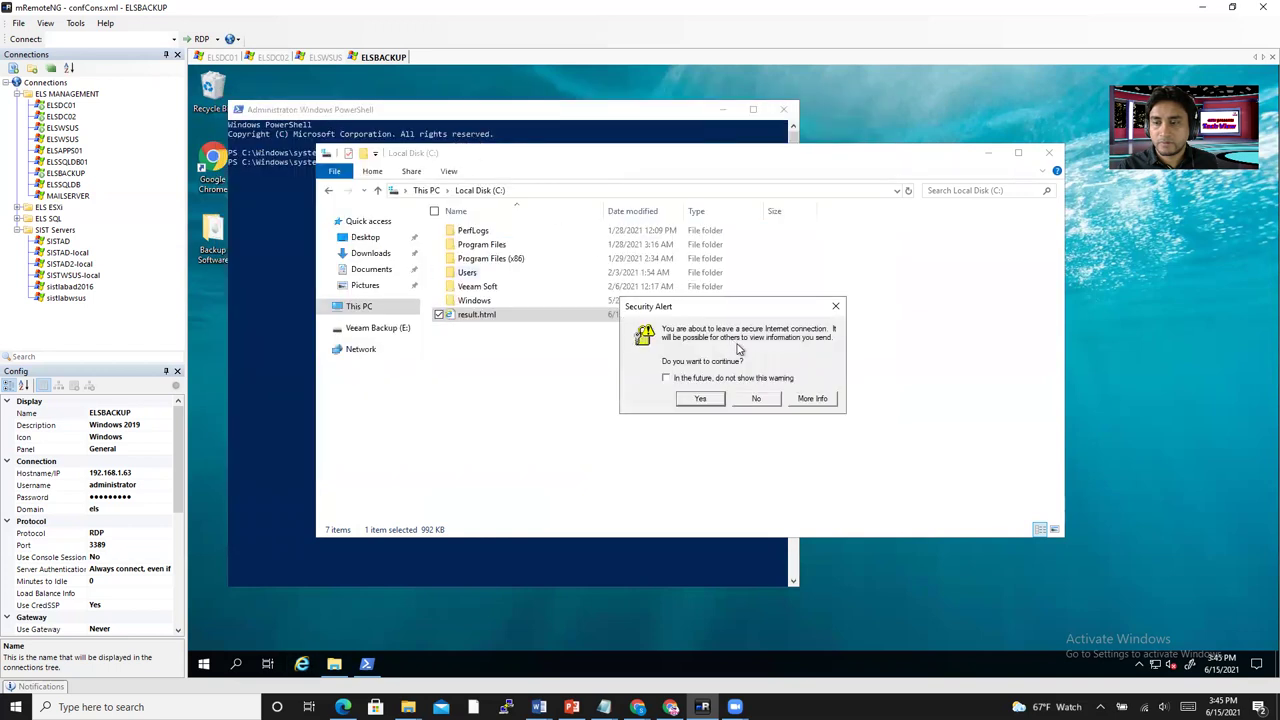
pyautogui.click(838, 305)
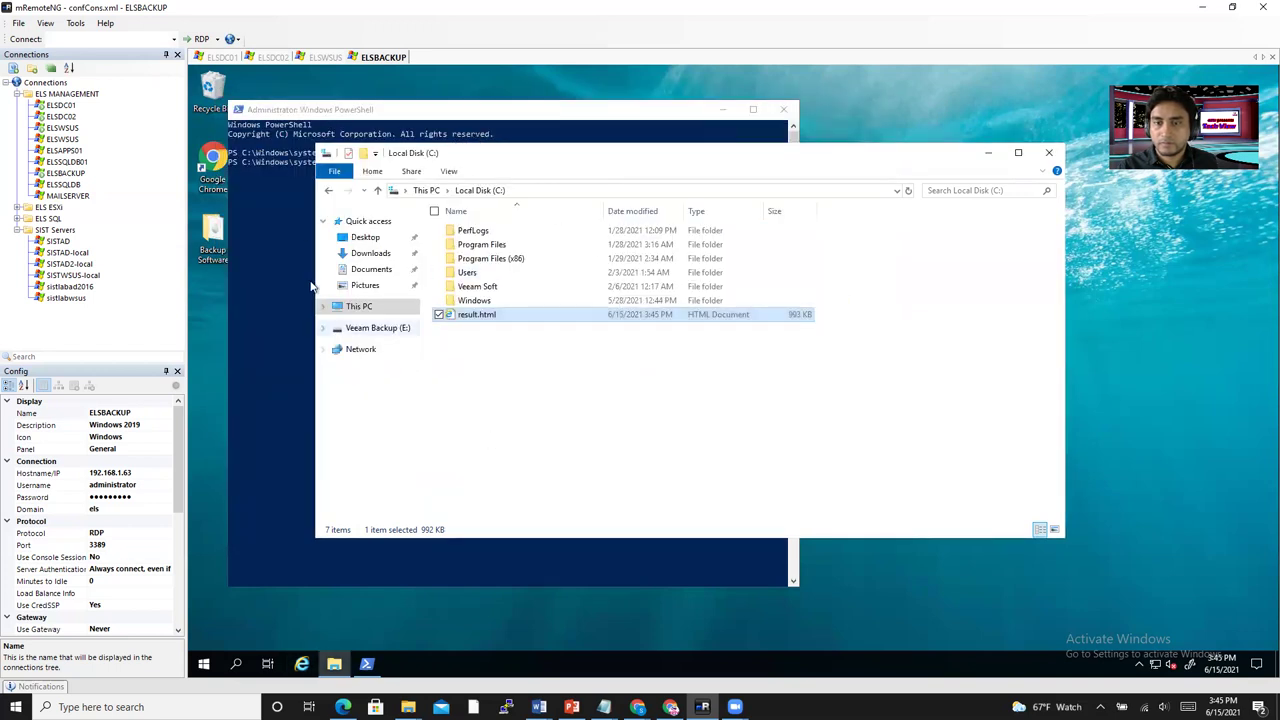
pyautogui.rightClick(506, 315)
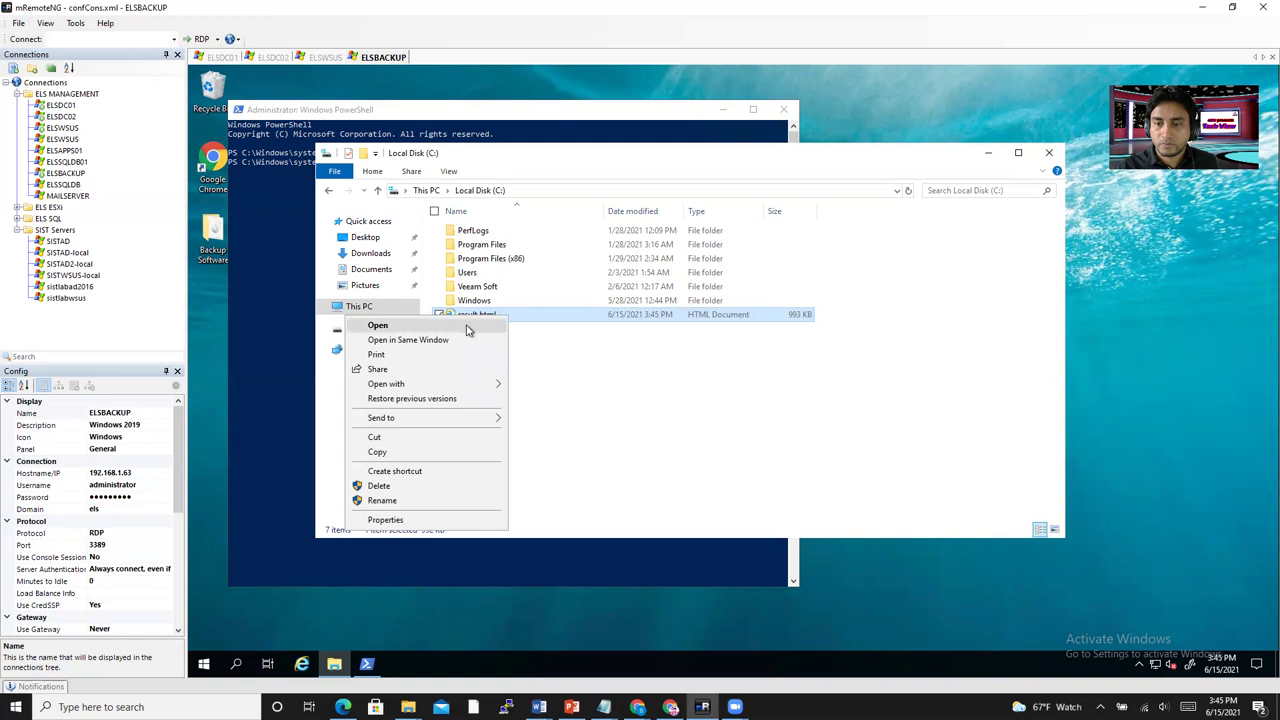
pyautogui.click(480, 328)
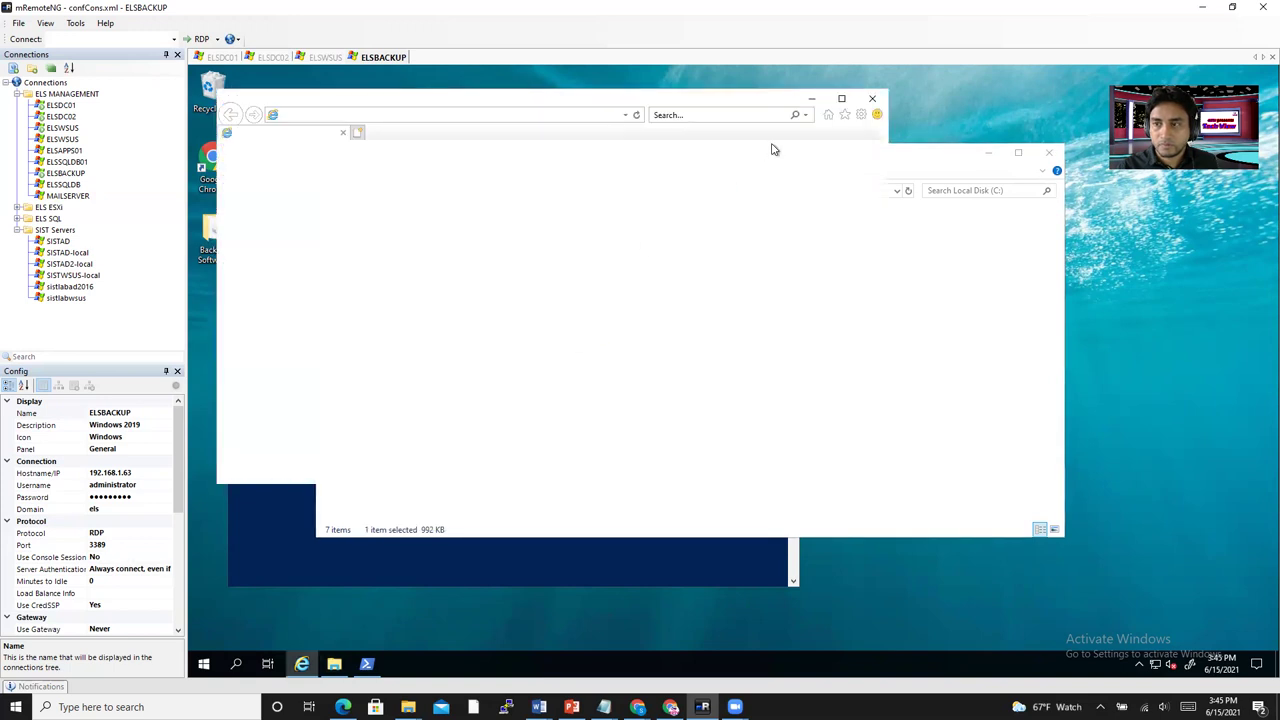
pyautogui.click(842, 100)
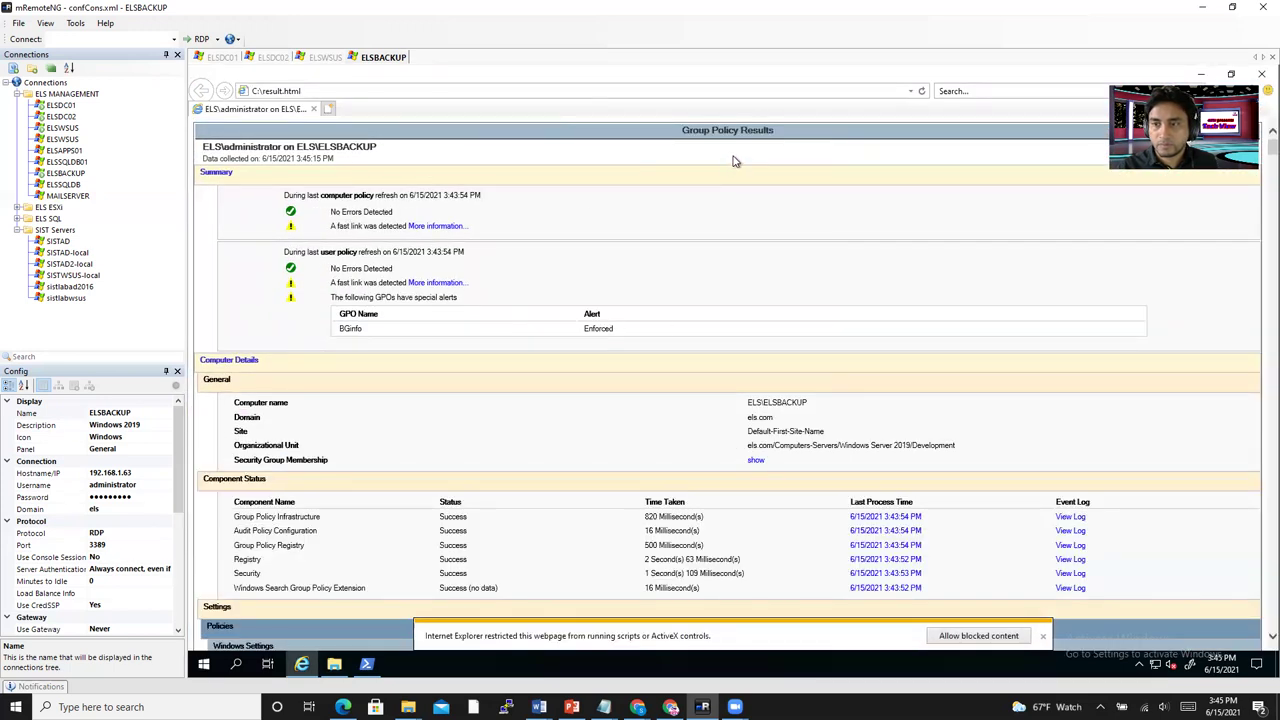
# Search the report for 'script' until reaching the Scripts section under Windows Settings.
pyautogui.hotkey('ctrl', 'f')
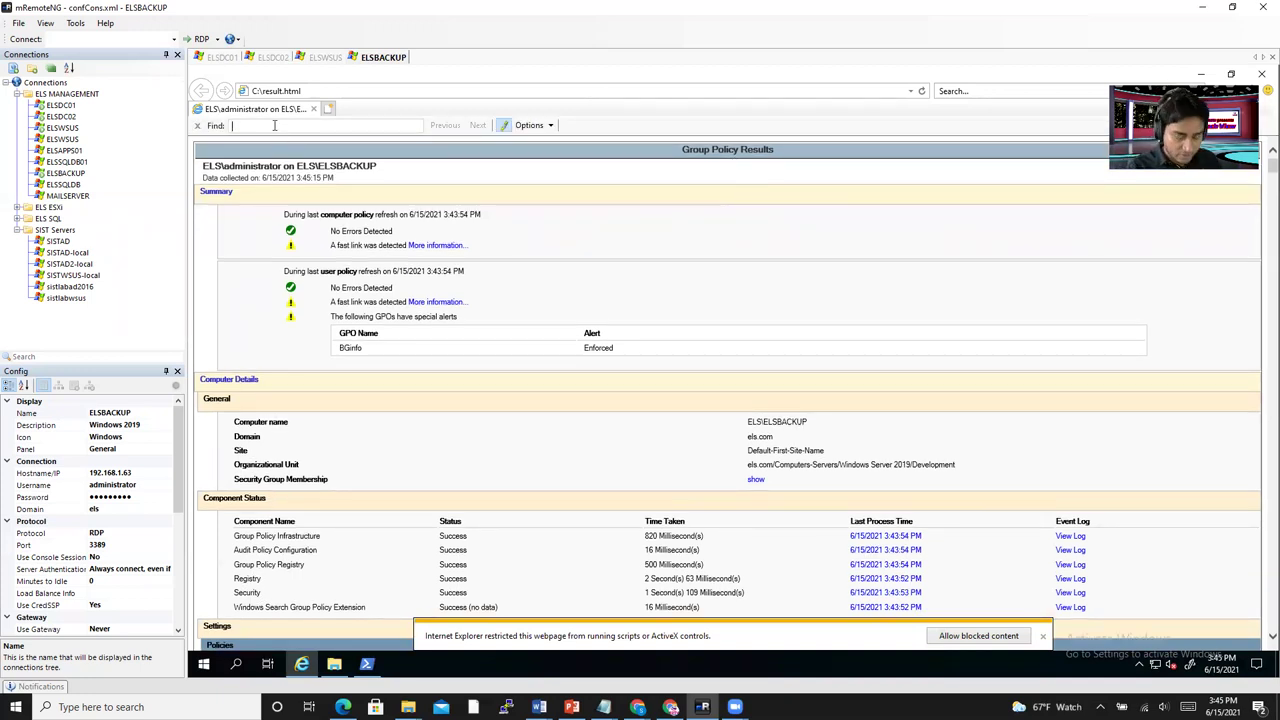
pyautogui.write('script')
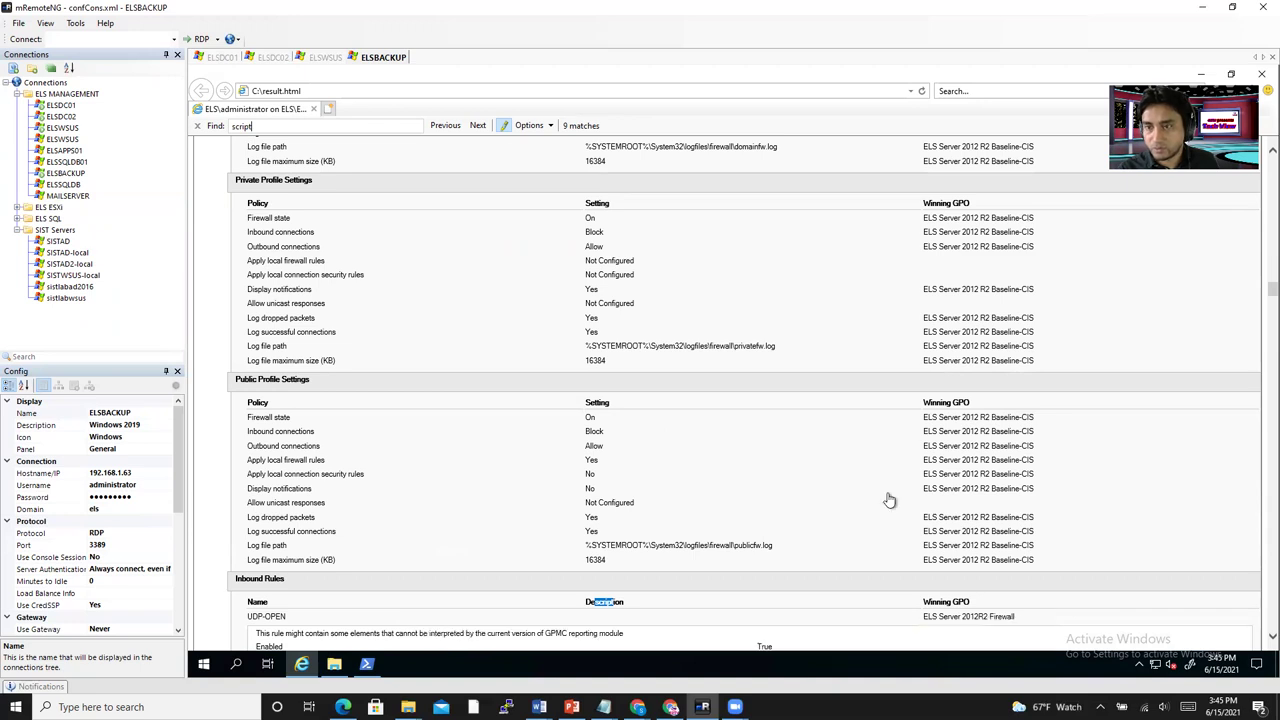
pyautogui.click(477, 127)
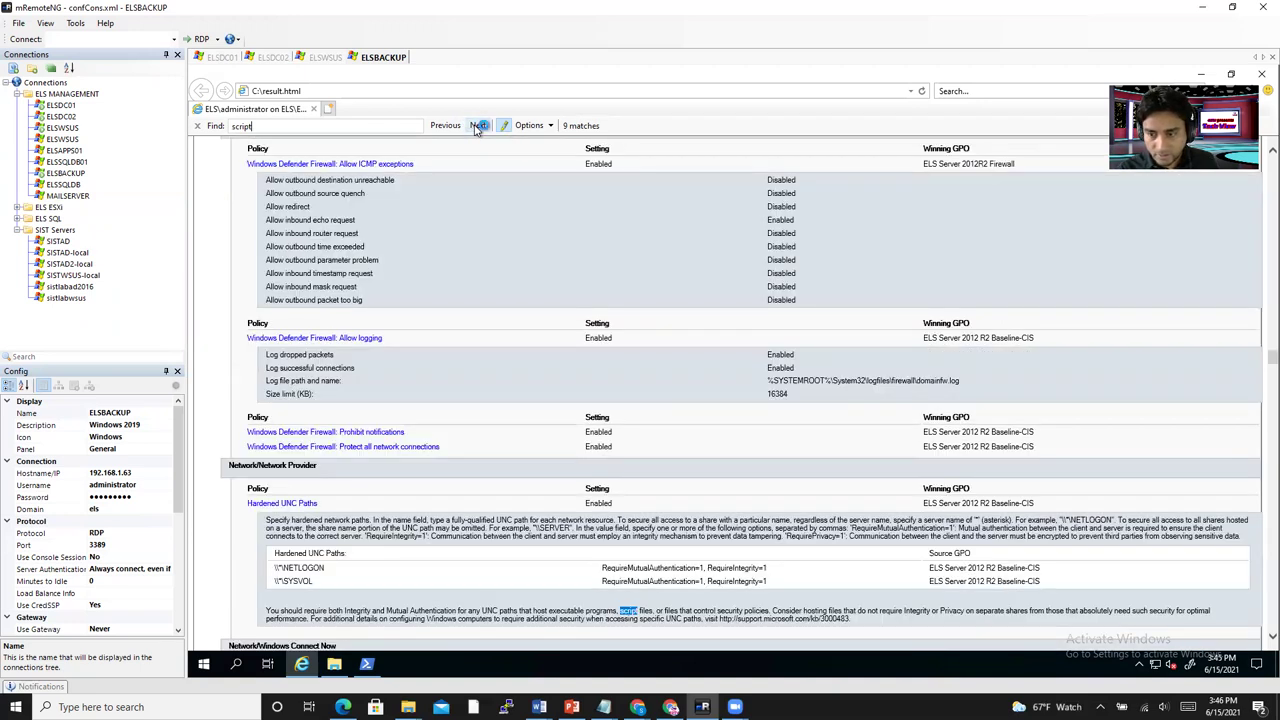
pyautogui.click(477, 127)
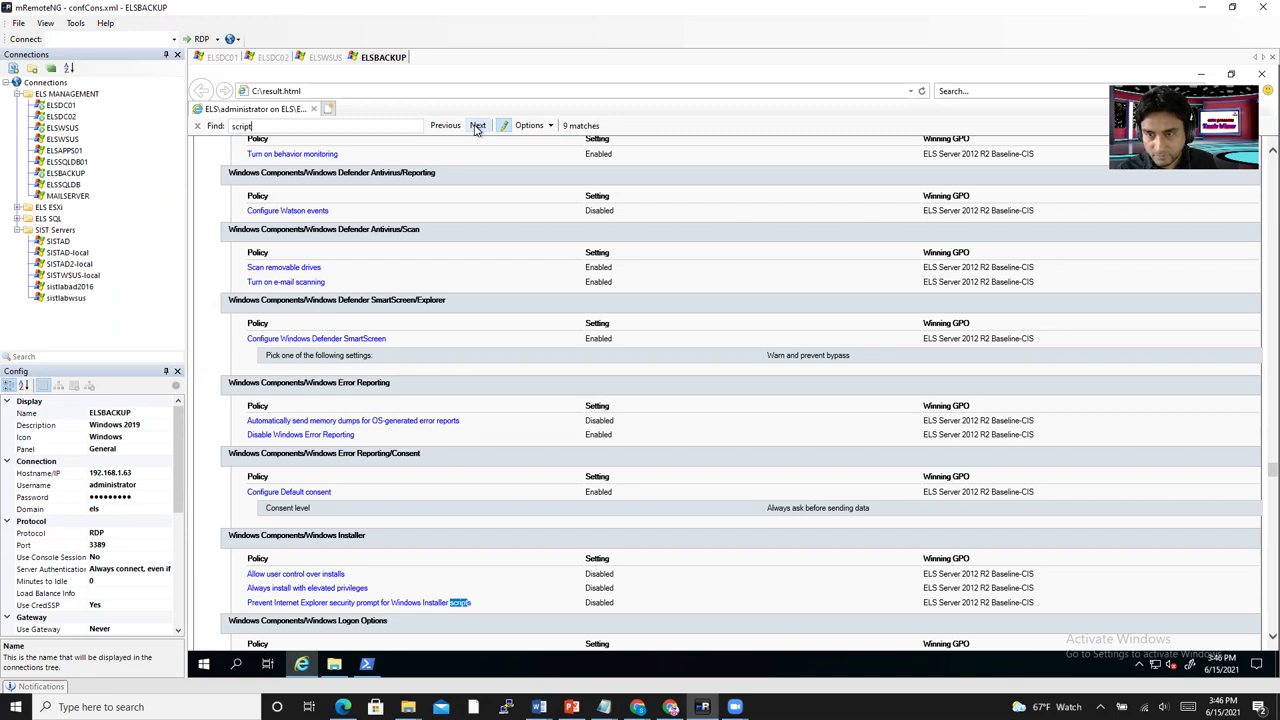
pyautogui.click(477, 127)
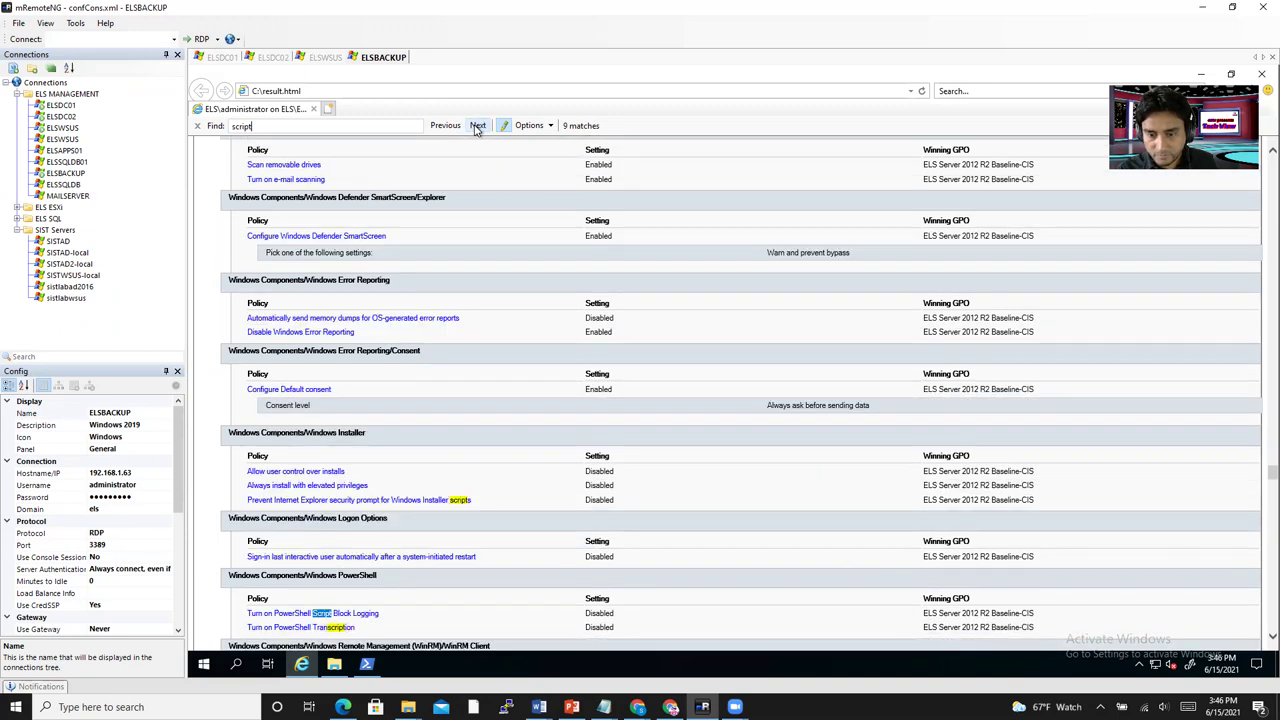
pyautogui.click(477, 127)
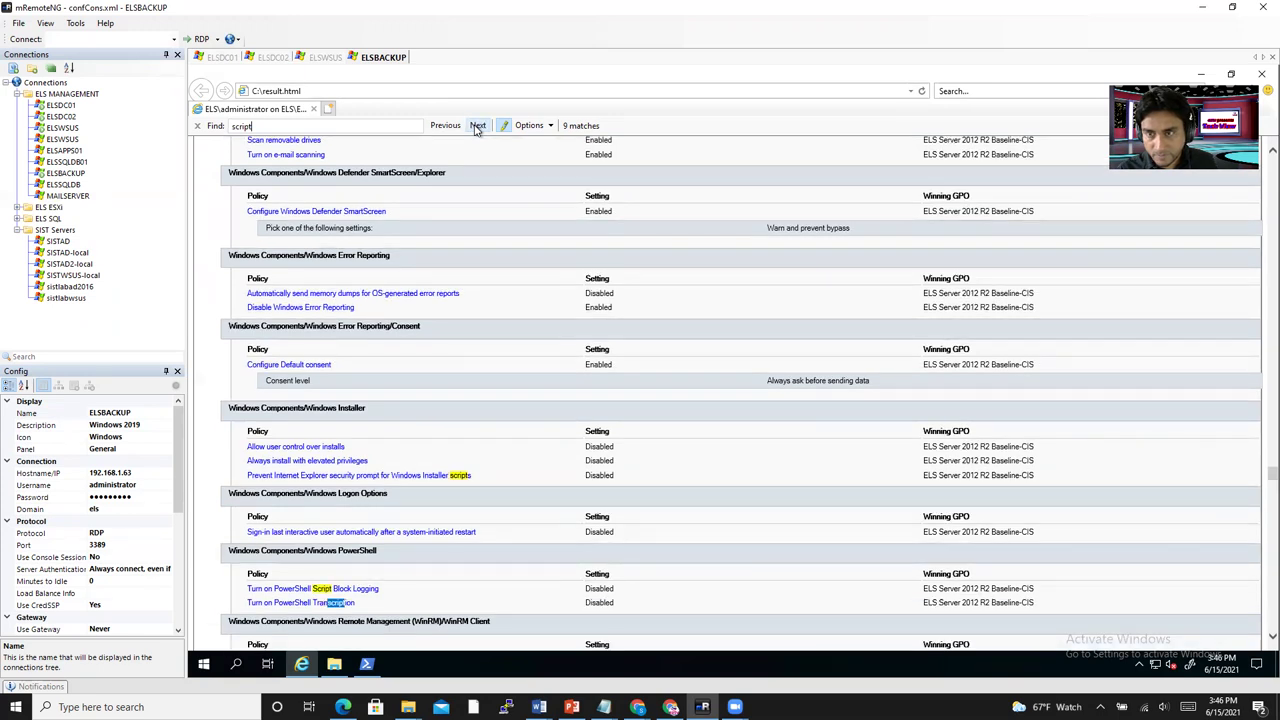
pyautogui.click(477, 127)
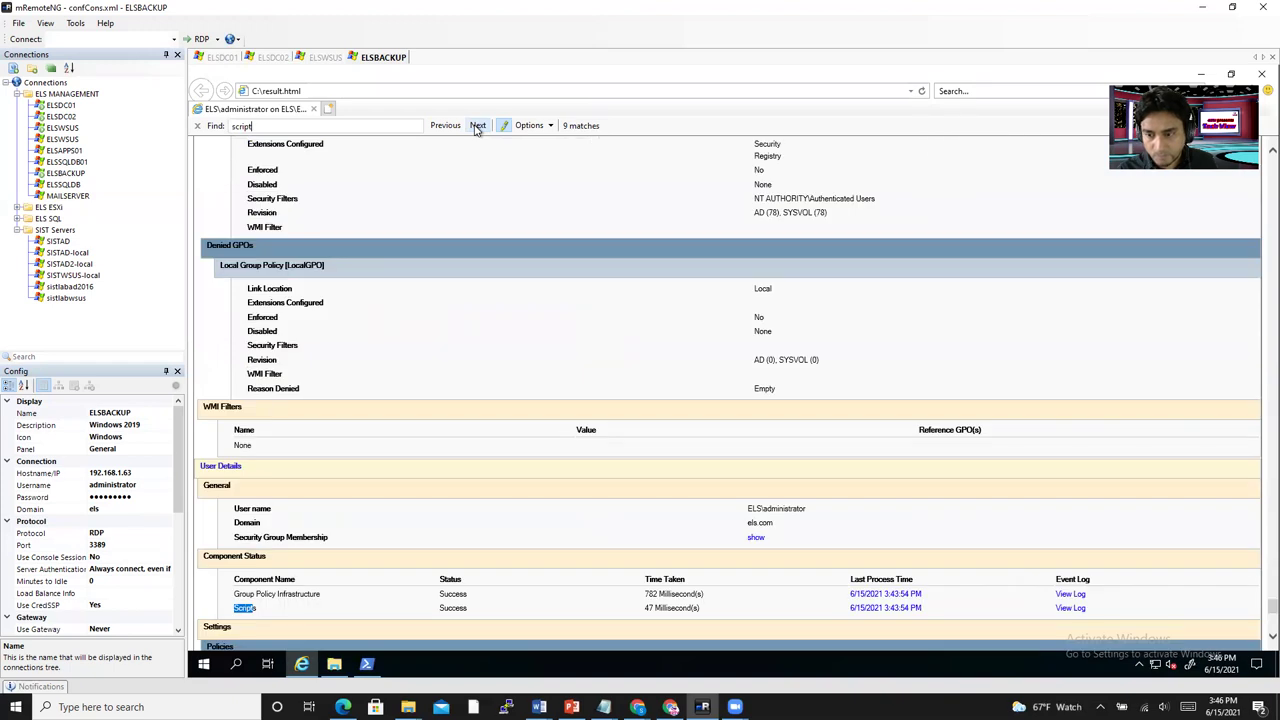
pyautogui.click(477, 127)
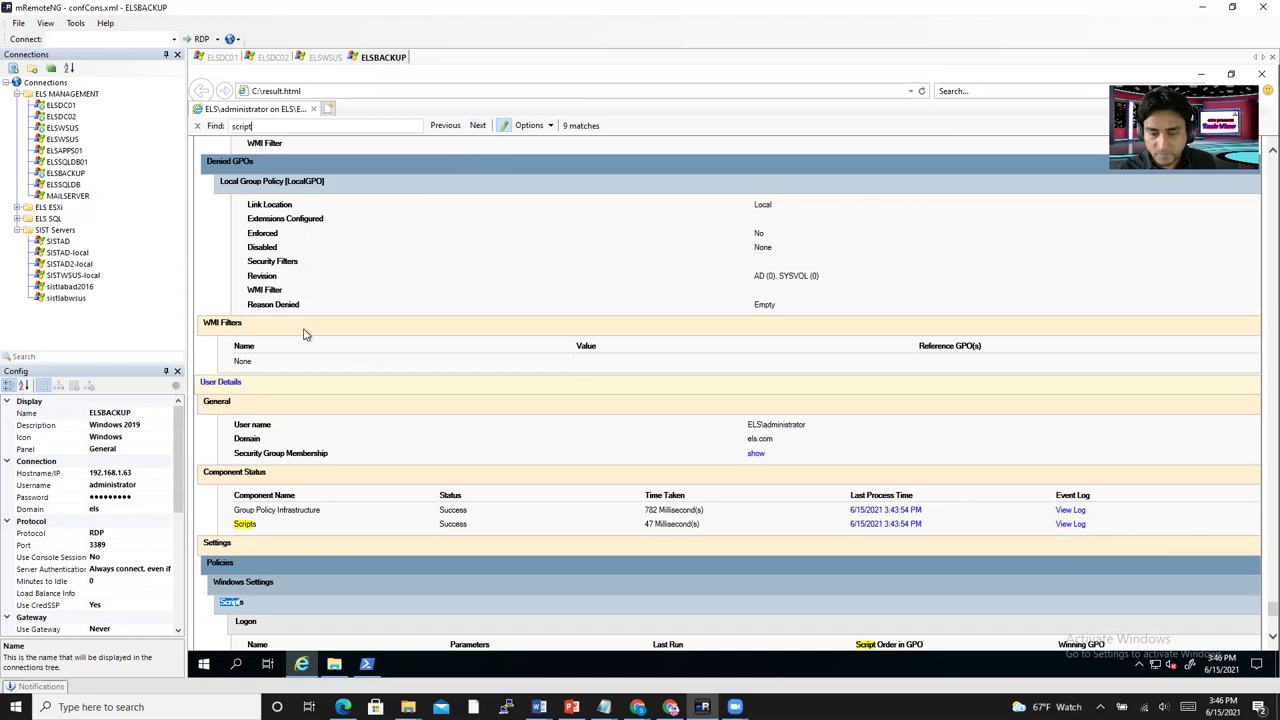
# Highlight the \\ELSBACKUP\BGinfo\bginfo.bat logon script row, then close the report.
pyautogui.scroll(-3, 312, 545)
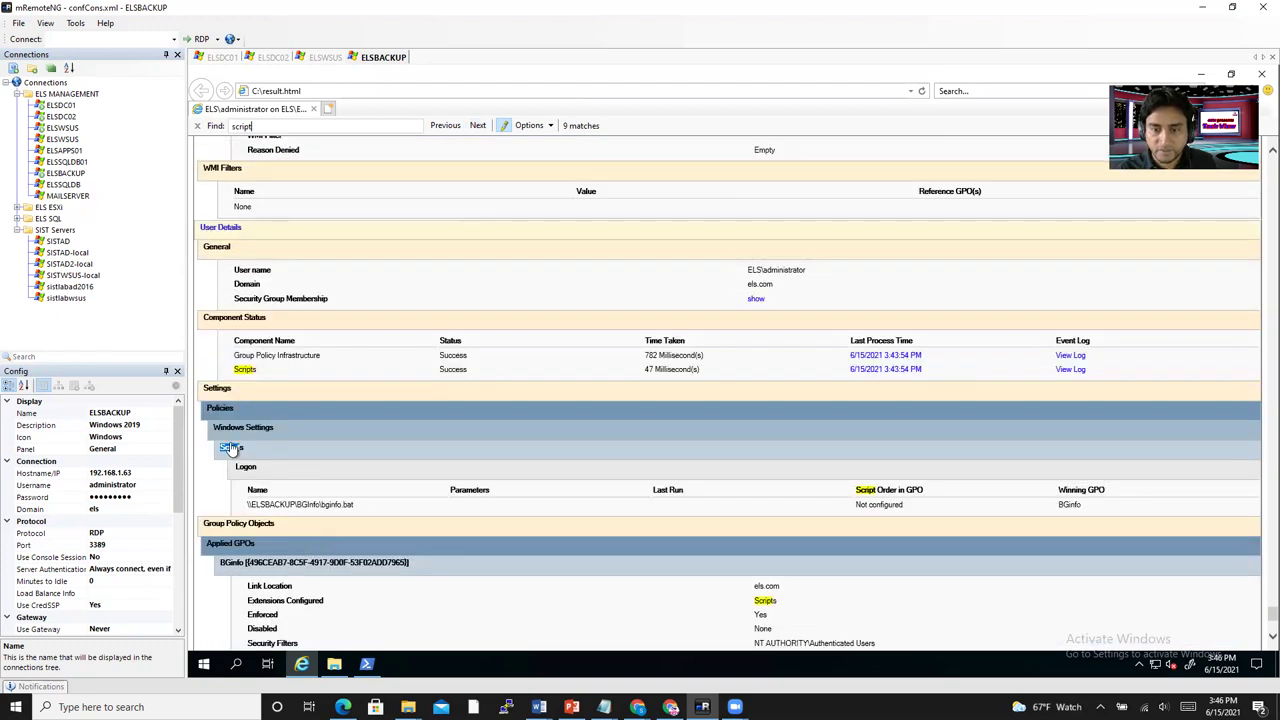
pyautogui.click(290, 506)
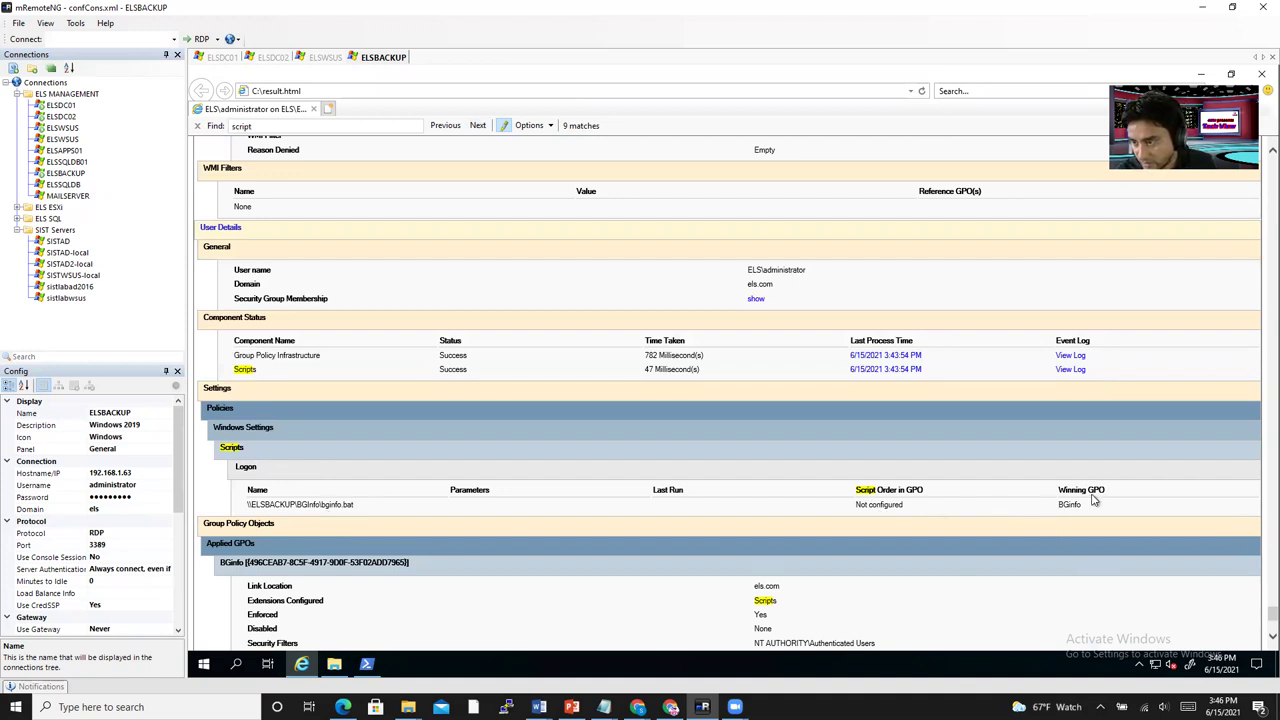
pyautogui.moveTo(1087, 512); pyautogui.dragTo(265, 512)
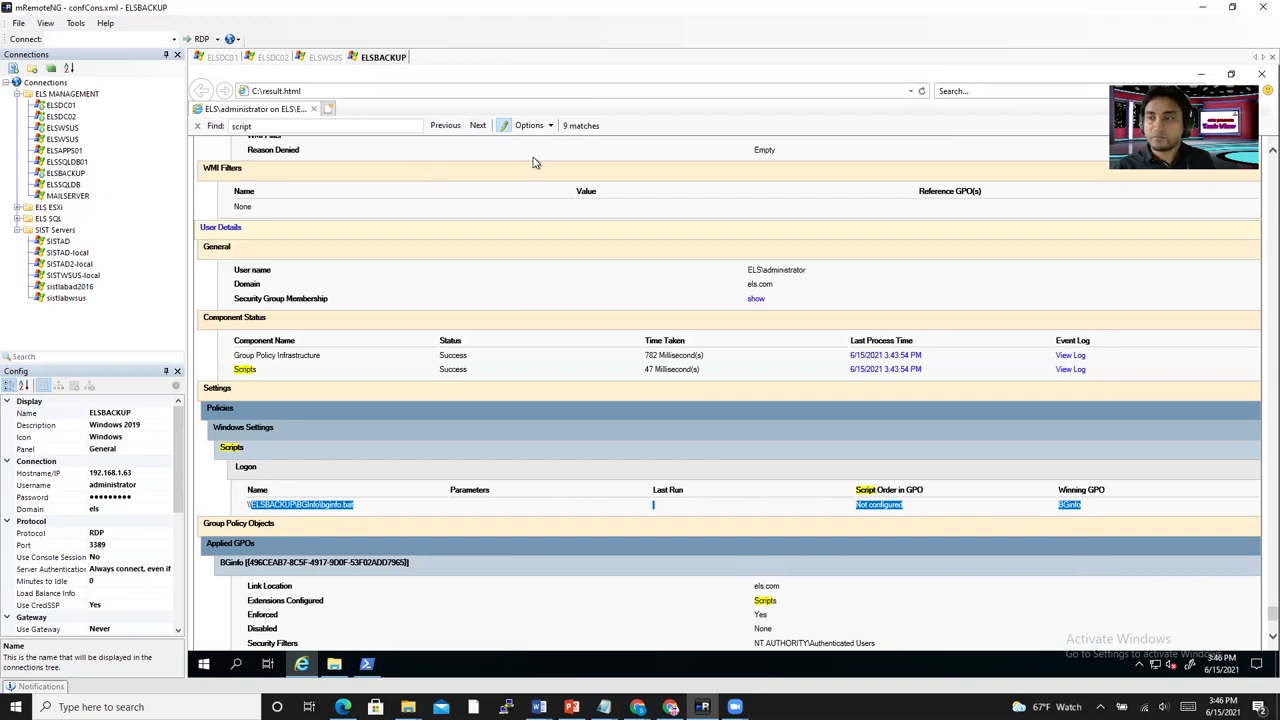
pyautogui.click(1259, 76)
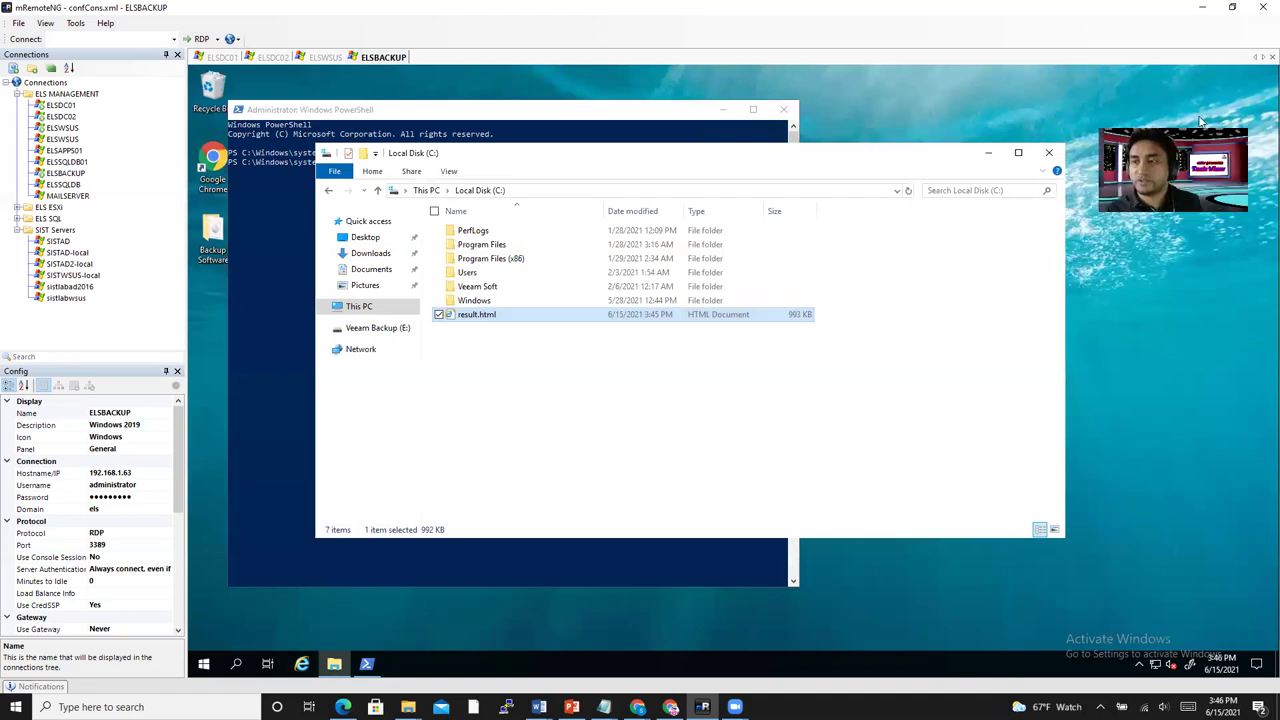
# Close Explorer and PowerShell, sign out of ELSBACKUP, and reconnect, accepting the logon warning.
pyautogui.click(1049, 153)
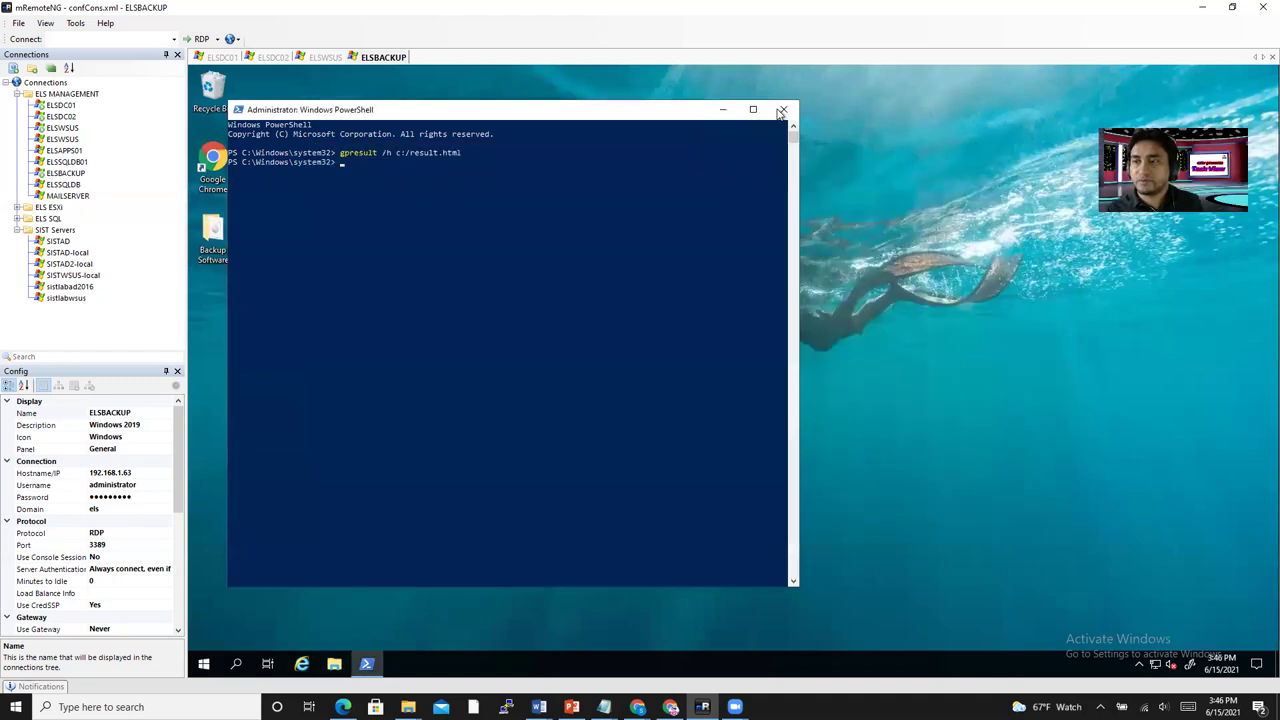
pyautogui.click(785, 115)
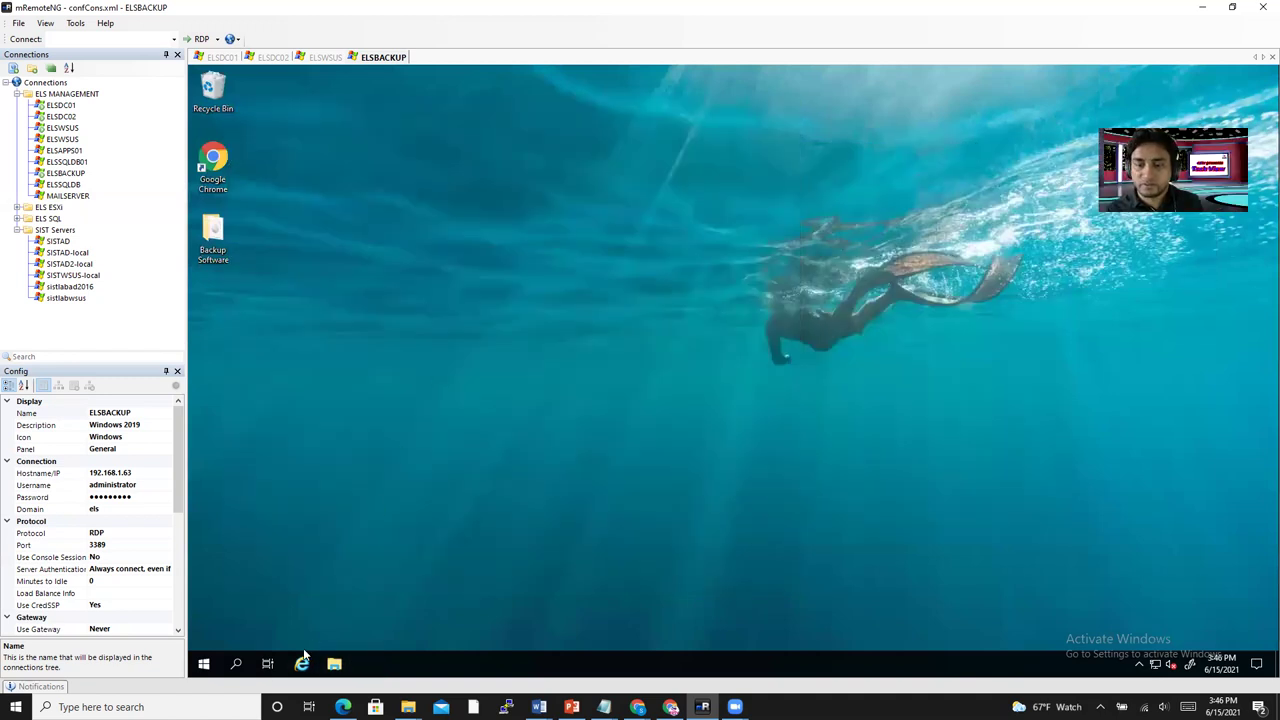
pyautogui.click(204, 664)
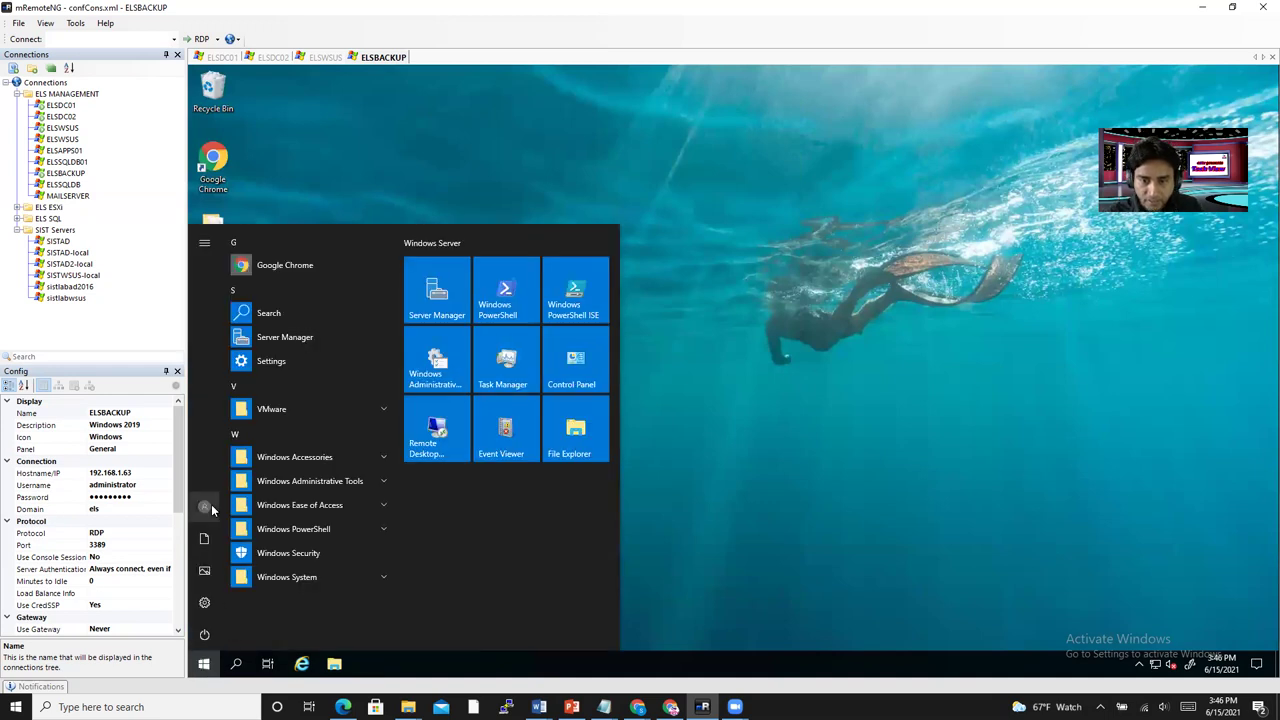
pyautogui.click(206, 508)
pyautogui.click(212, 470)
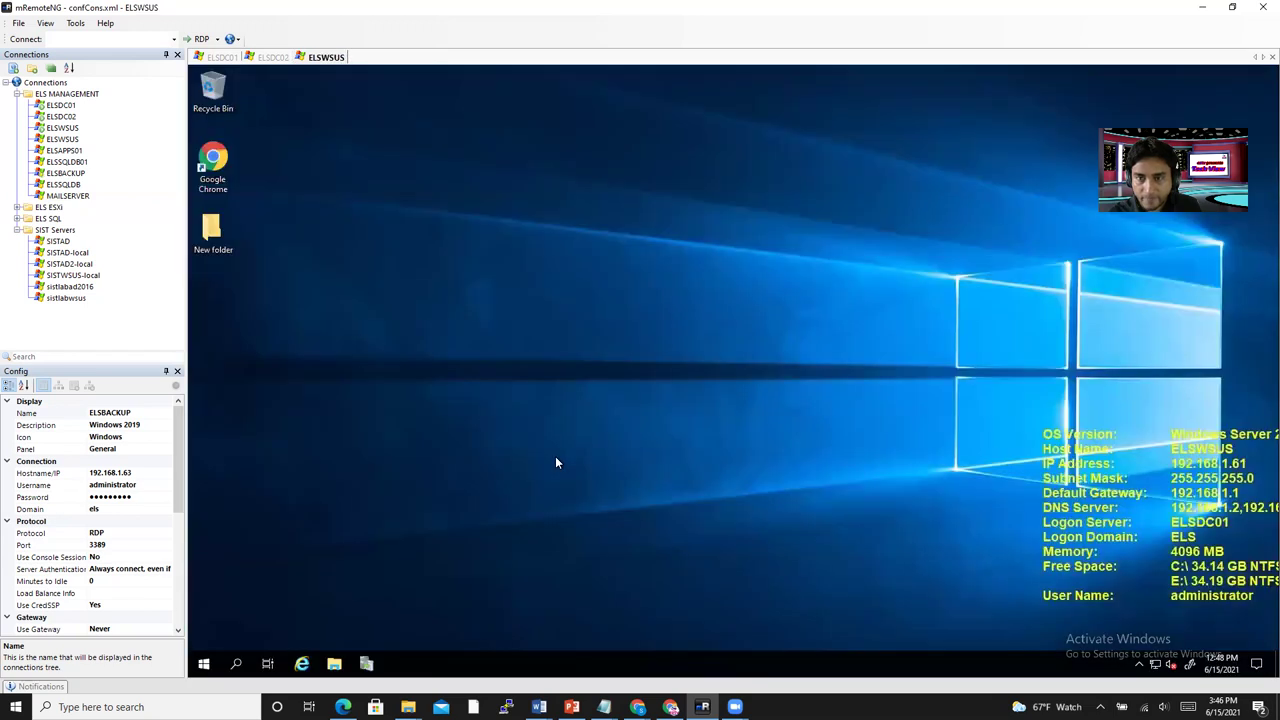
pyautogui.doubleClick(76, 174)
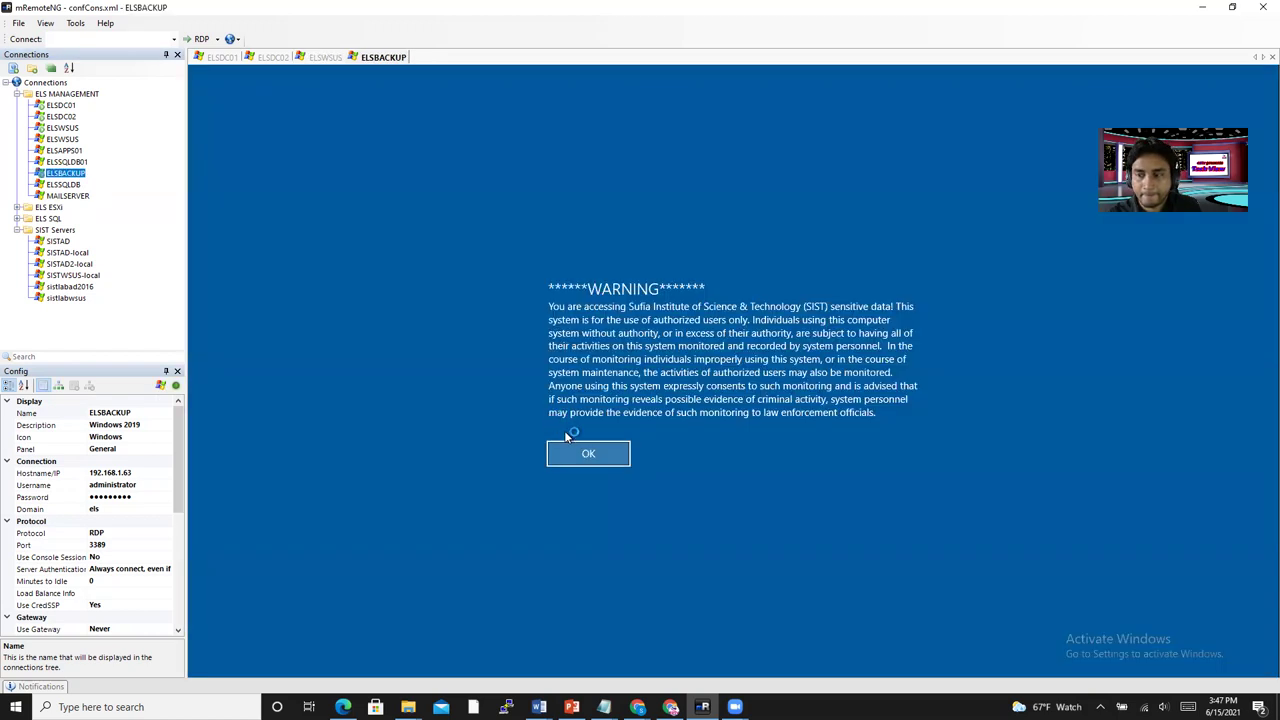
pyautogui.click(575, 458)
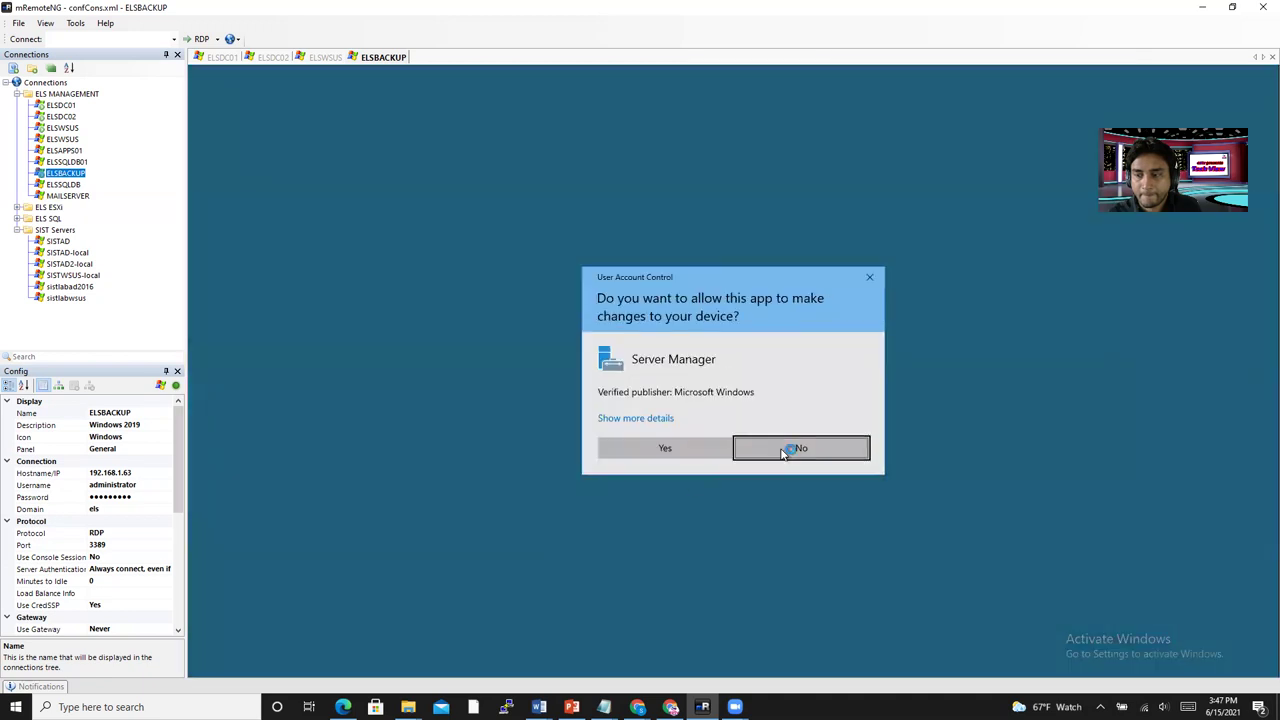
# Approve the UAC prompt, close Server Manager, and submit Shutdown Event Tracker comment 'sadad'.
pyautogui.click(668, 450)
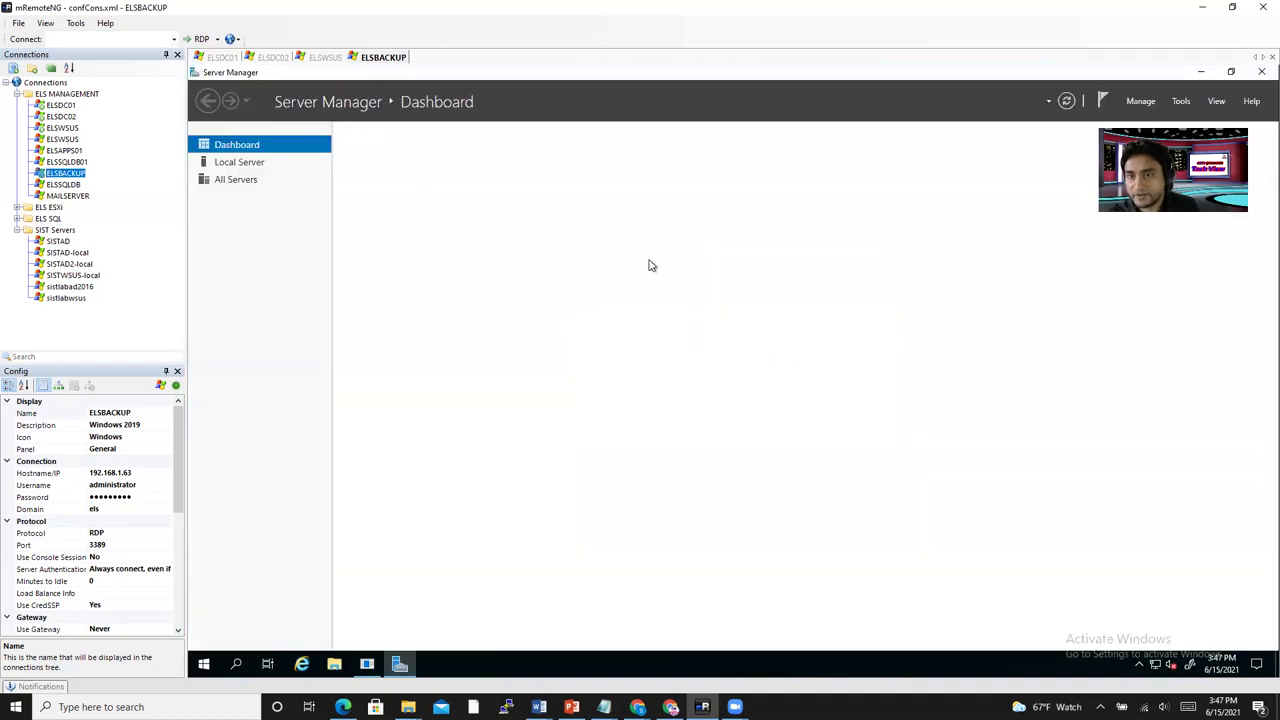
pyautogui.hotkey('alt', 'F4')
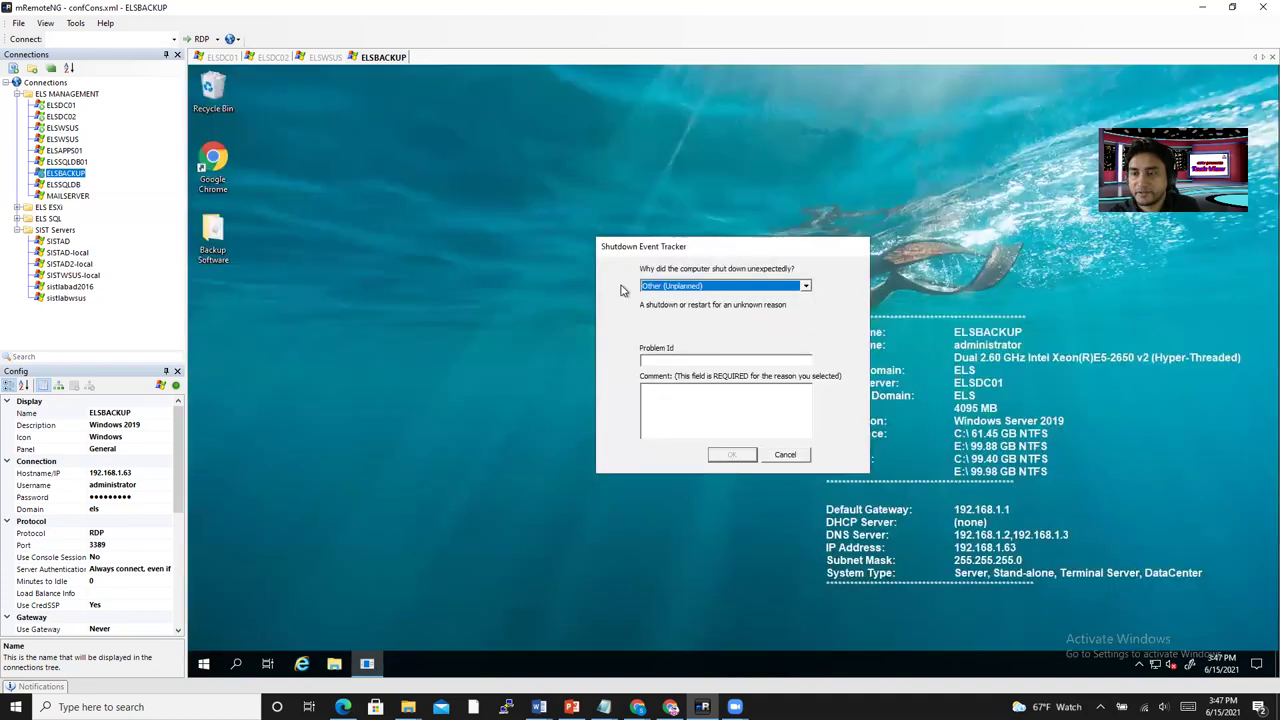
pyautogui.click(655, 404)
pyautogui.write('sadad')
pyautogui.click(733, 456)
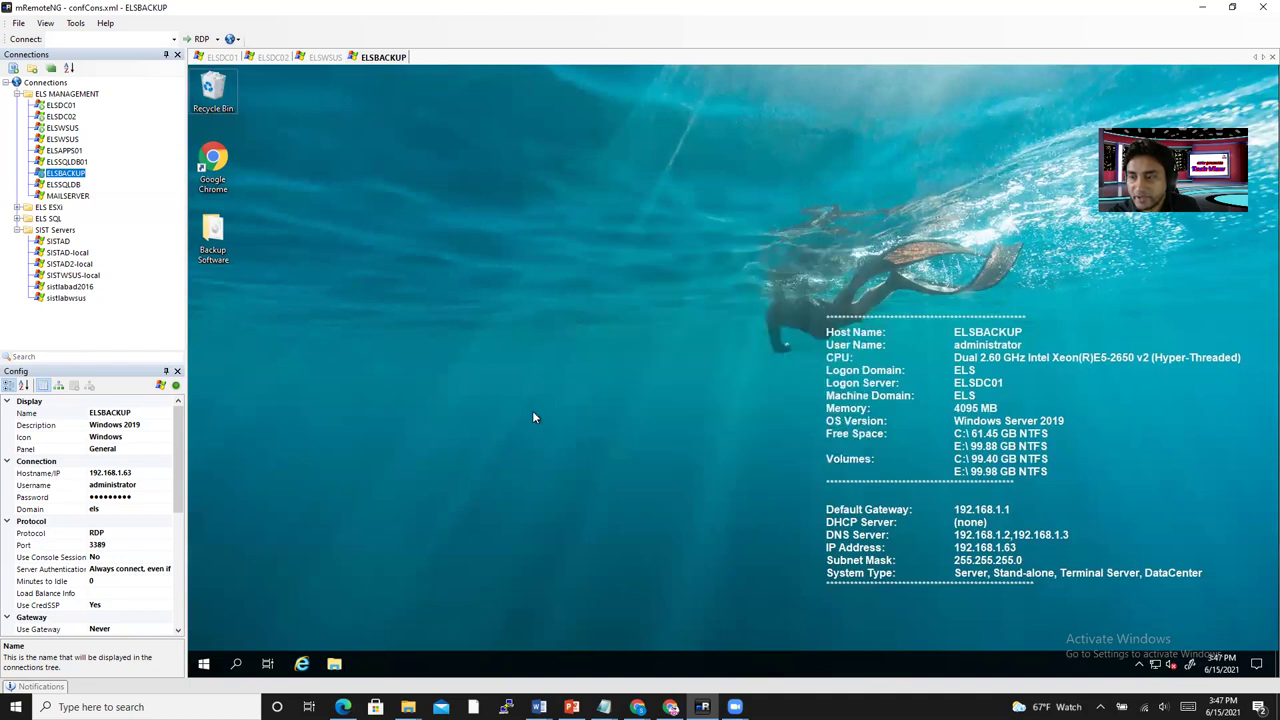